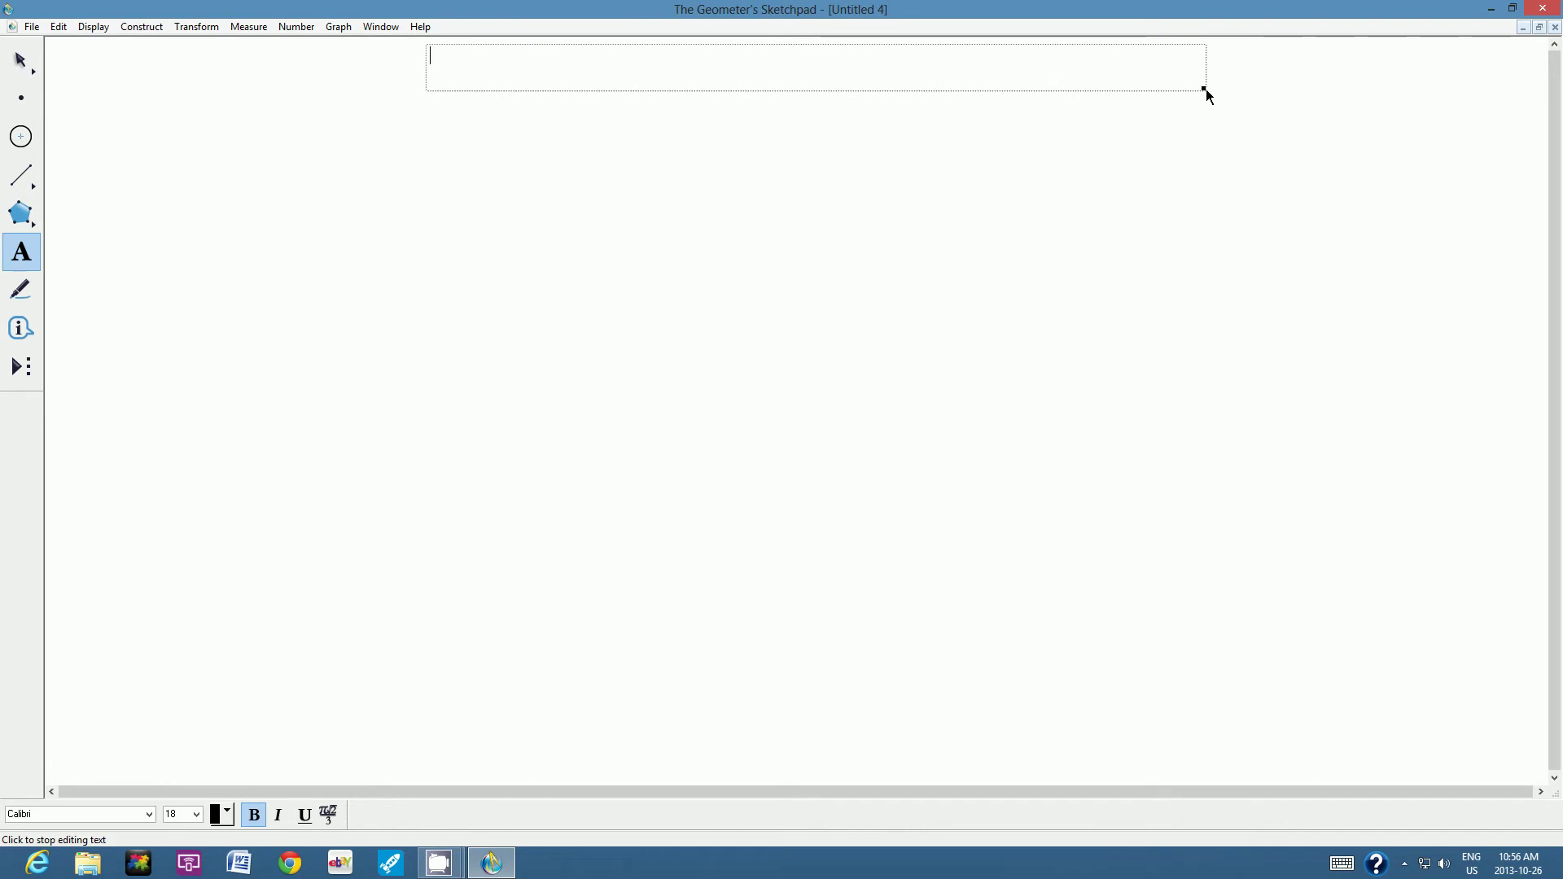
# Enter the title "Tutorial 4: Drawing Polygons" in the caption and format it as underlined text at size 24.
pyautogui.write('Tutorial 4:  Dr')
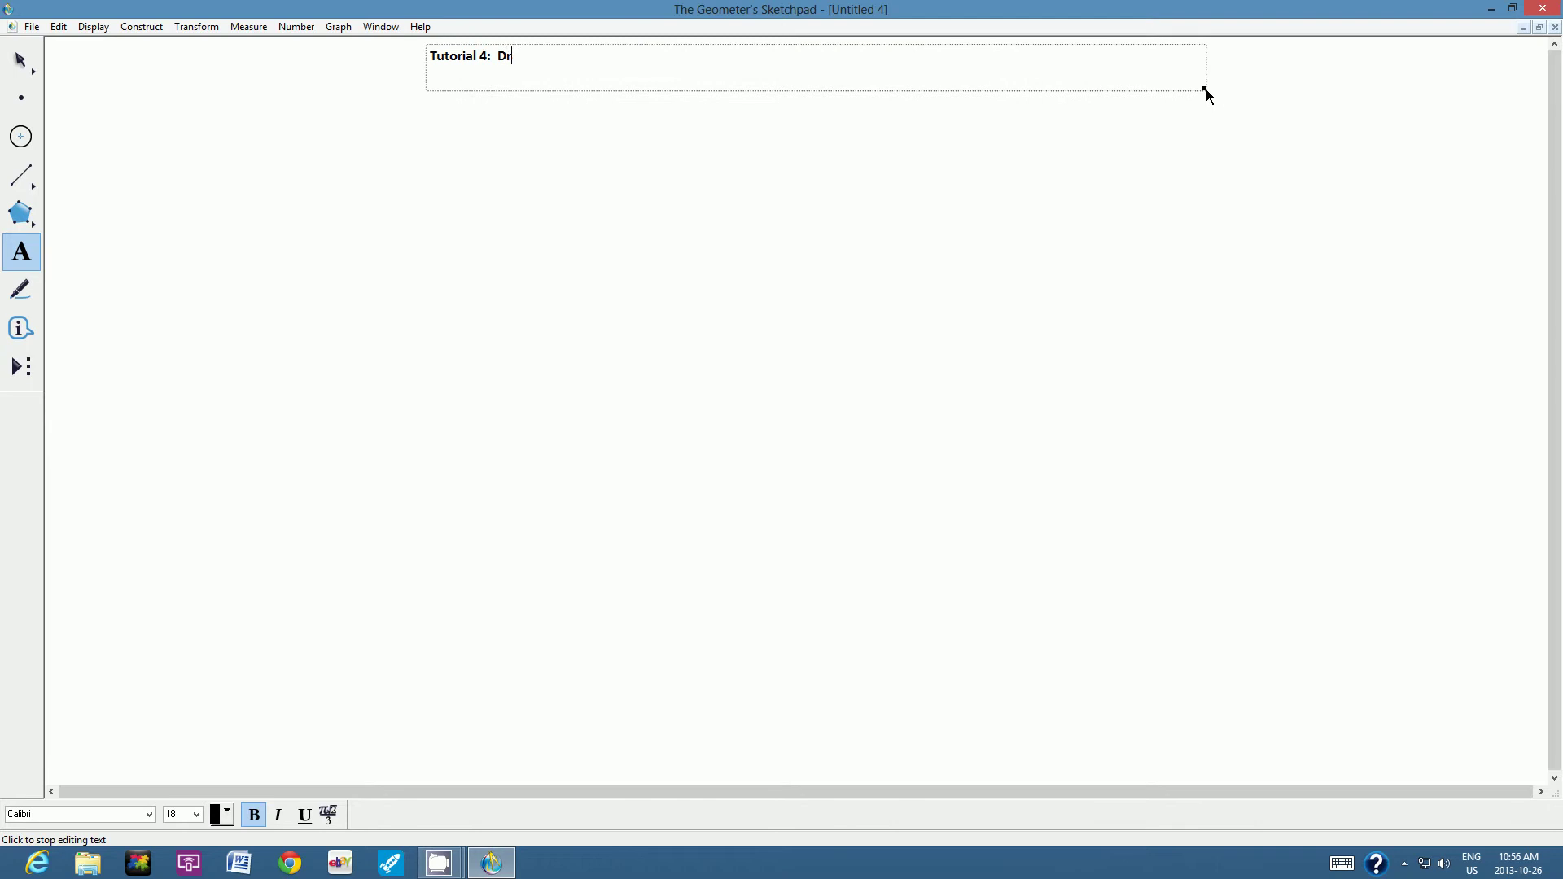
pyautogui.write('awing Polygons')
pyautogui.moveTo(619, 56); pyautogui.dragTo(429, 63)
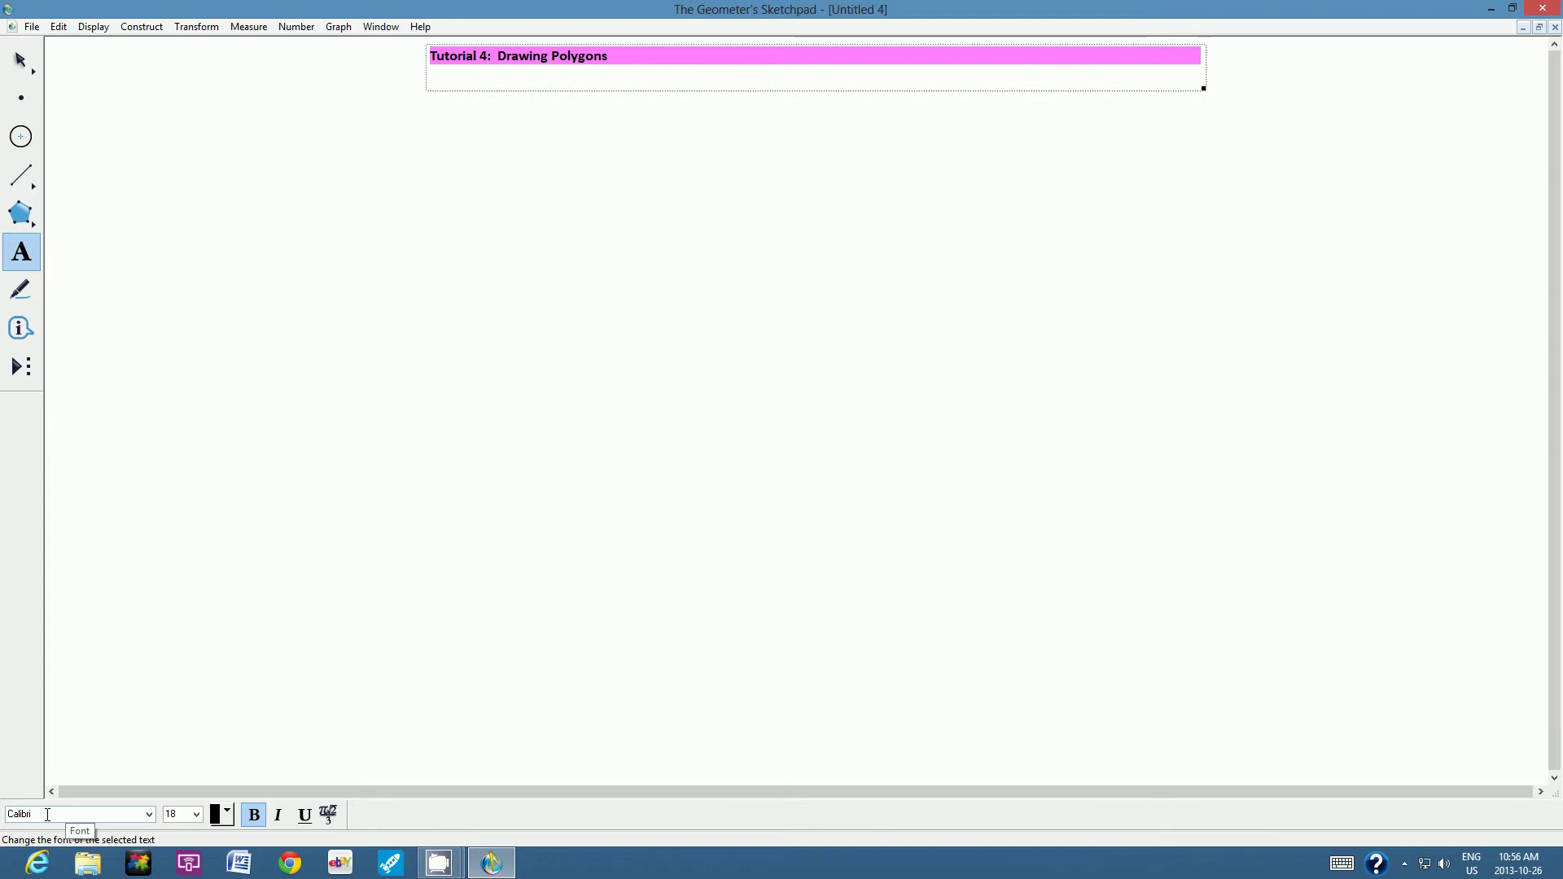
pyautogui.click(196, 815)
pyautogui.click(188, 769)
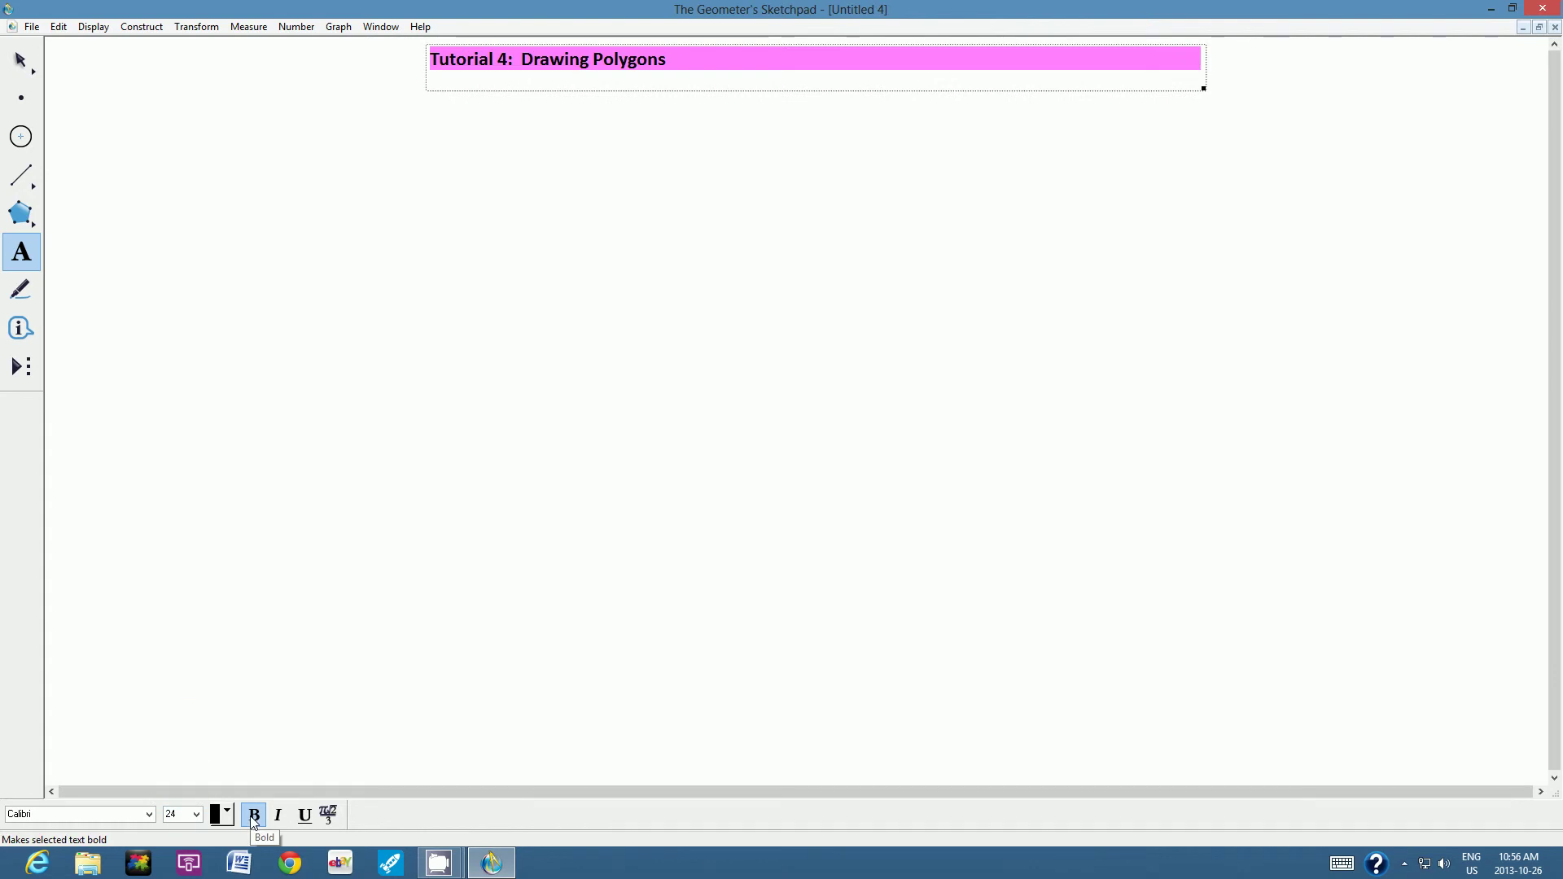
pyautogui.click(304, 815)
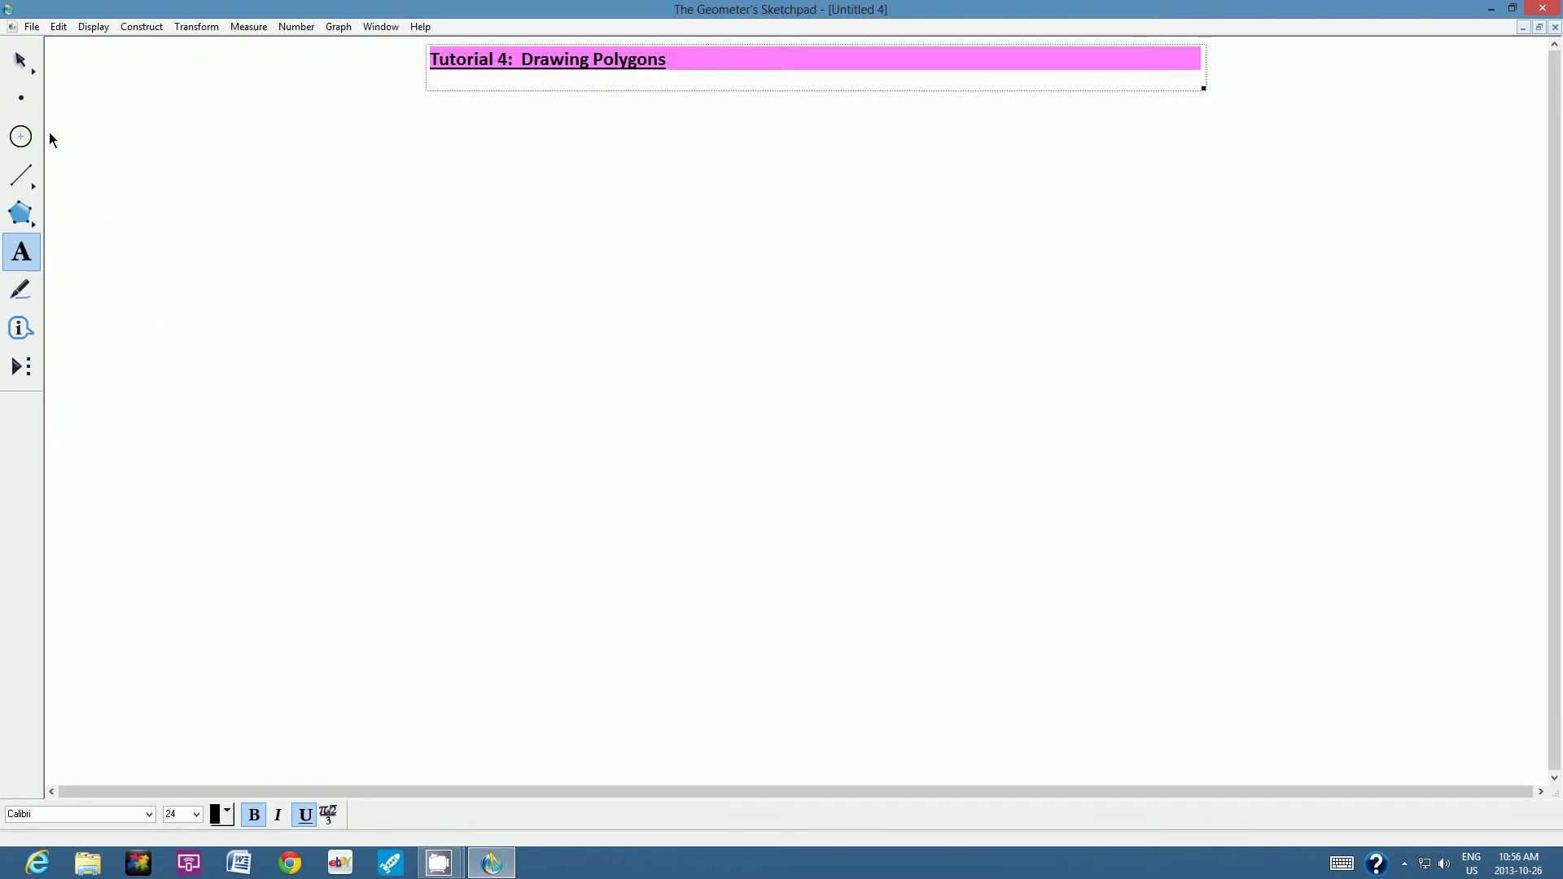
# Move the title caption to the centre of the sketch's upper edge and deselect it.
pyautogui.click(24, 68)
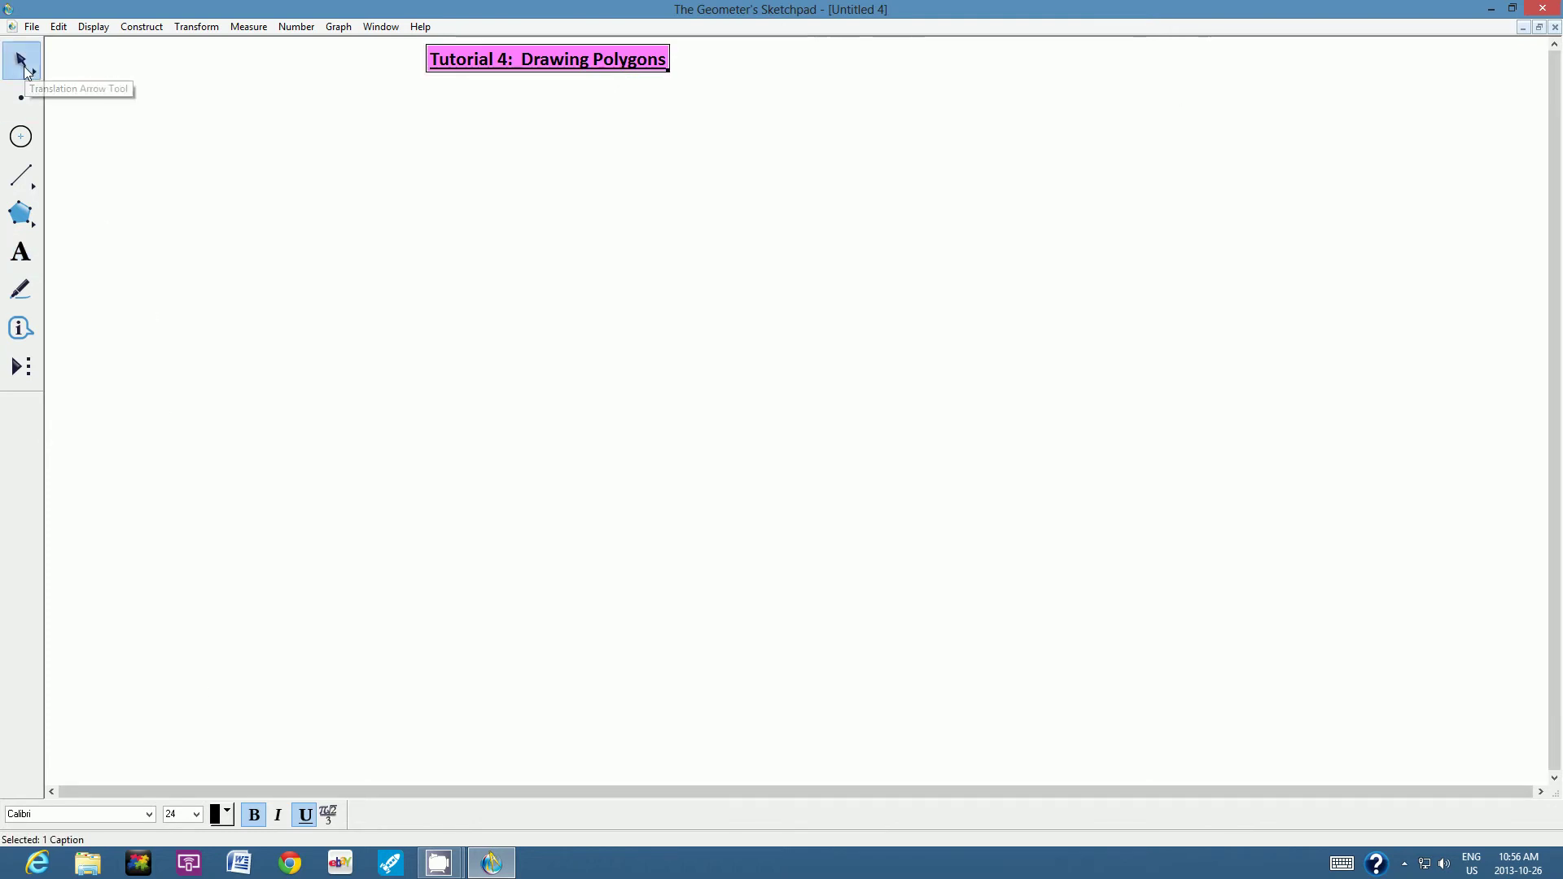
pyautogui.moveTo(518, 70); pyautogui.dragTo(746, 61)
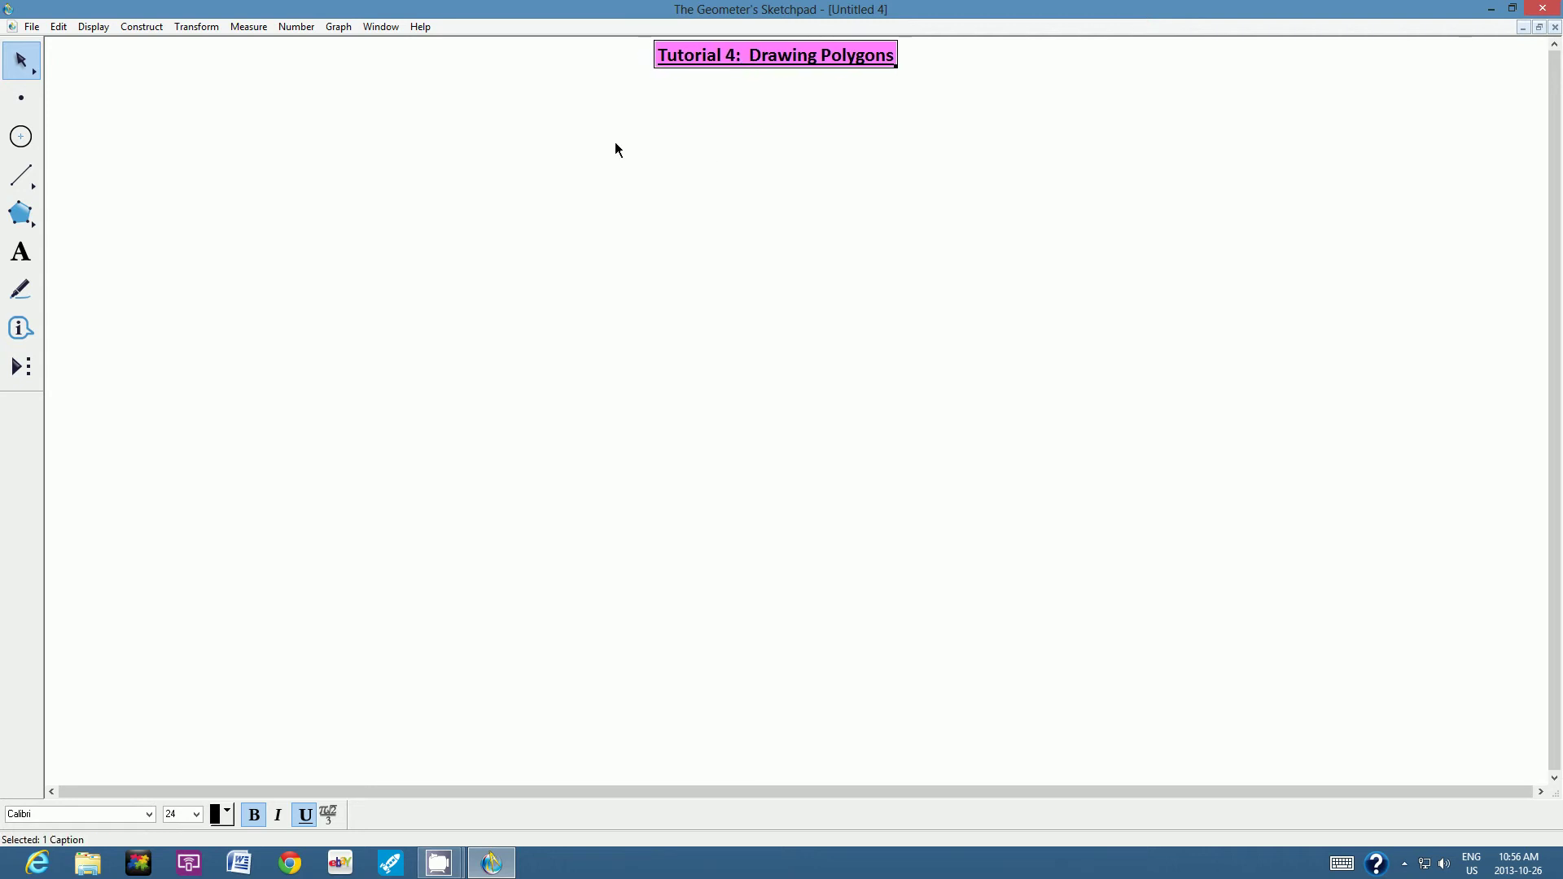
pyautogui.click(690, 180)
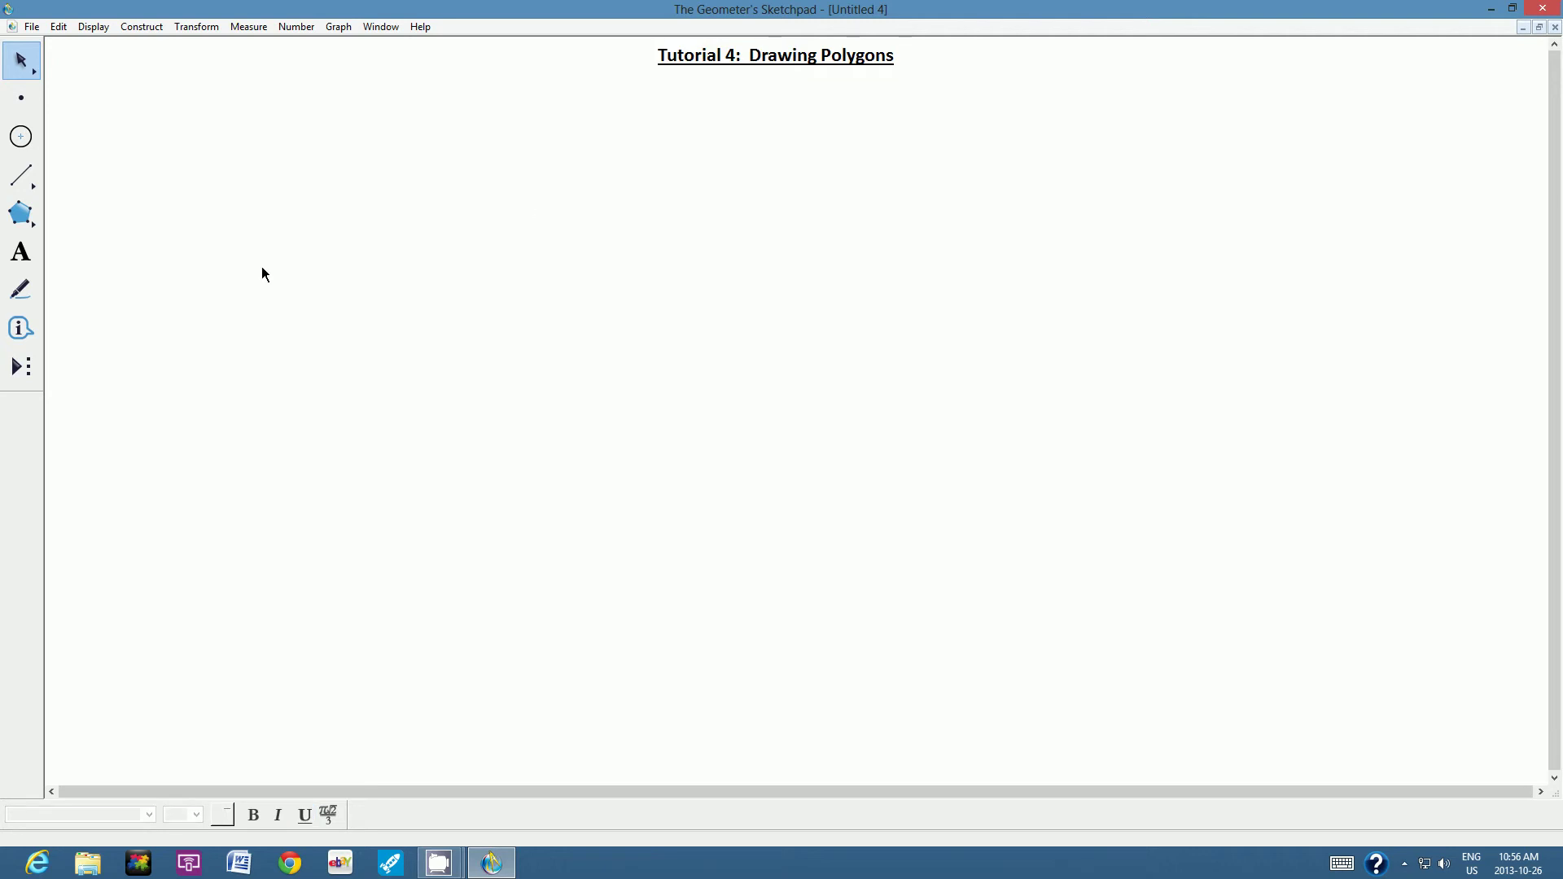
# Add a byline caption beneath the title reading "By:" followed by the author's name and 510.
pyautogui.click(21, 253)
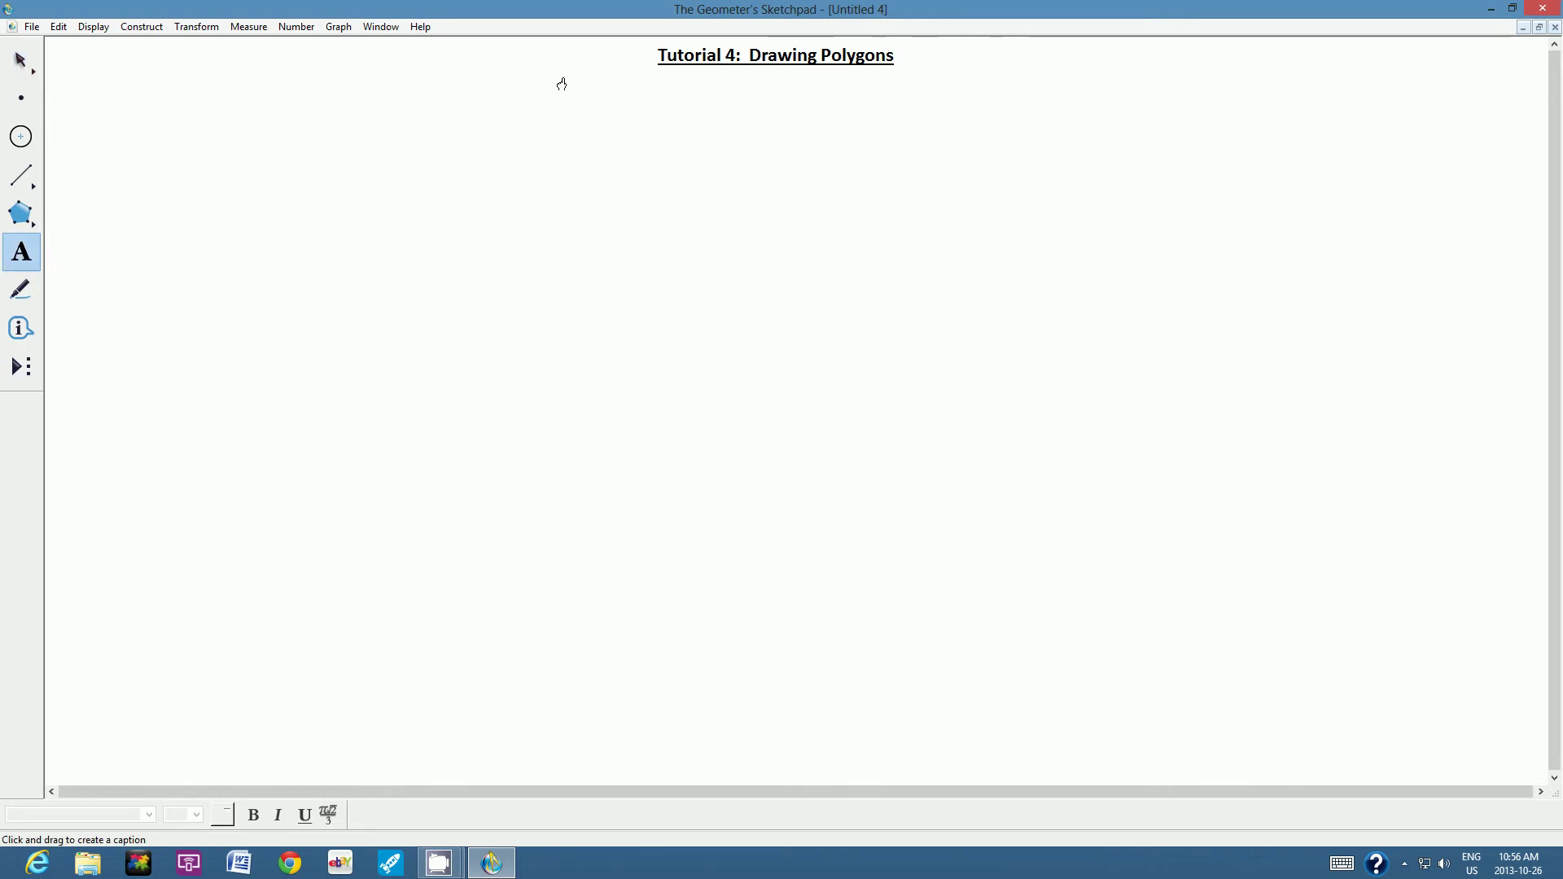
pyautogui.moveTo(560, 76); pyautogui.dragTo(1063, 133)
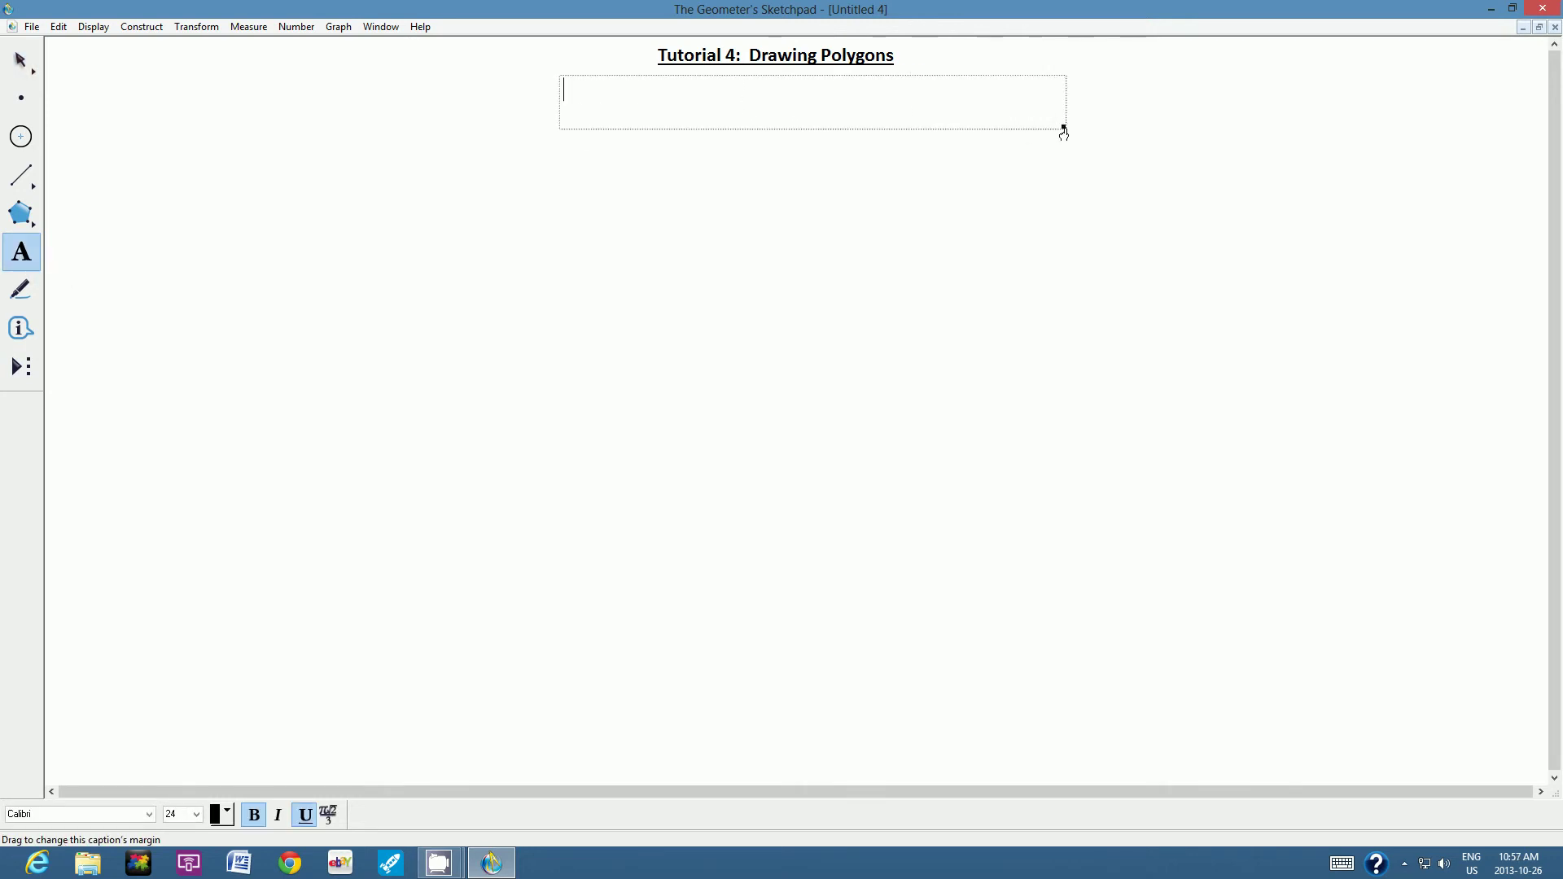
pyautogui.write('By: Mr. E.')
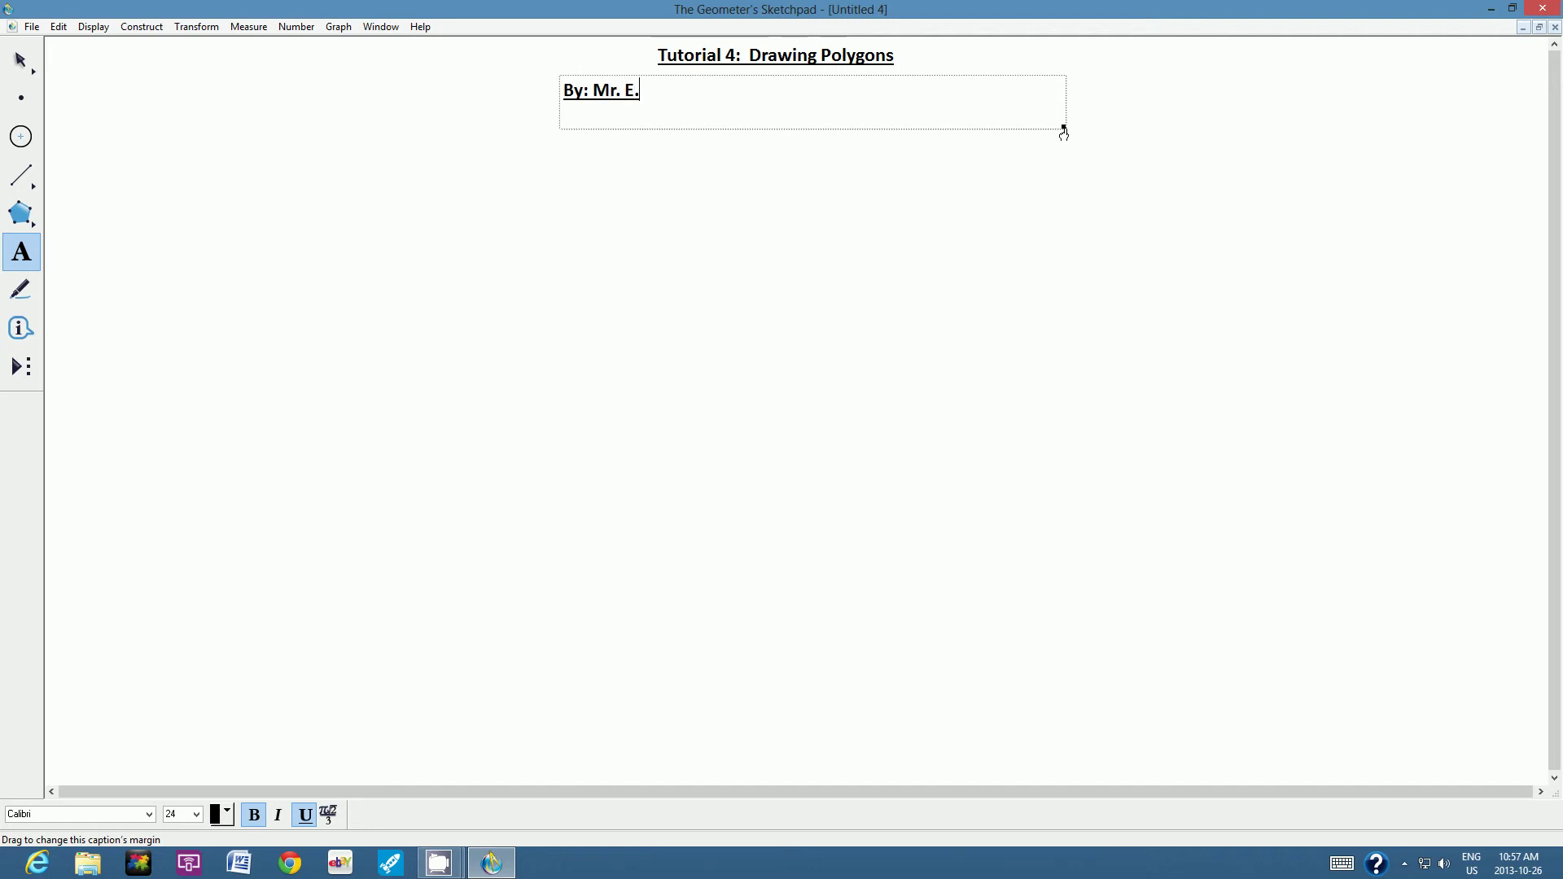
pyautogui.write(' Uyeda 510')
pyautogui.press('BackSpace')
pyautogui.write('10')
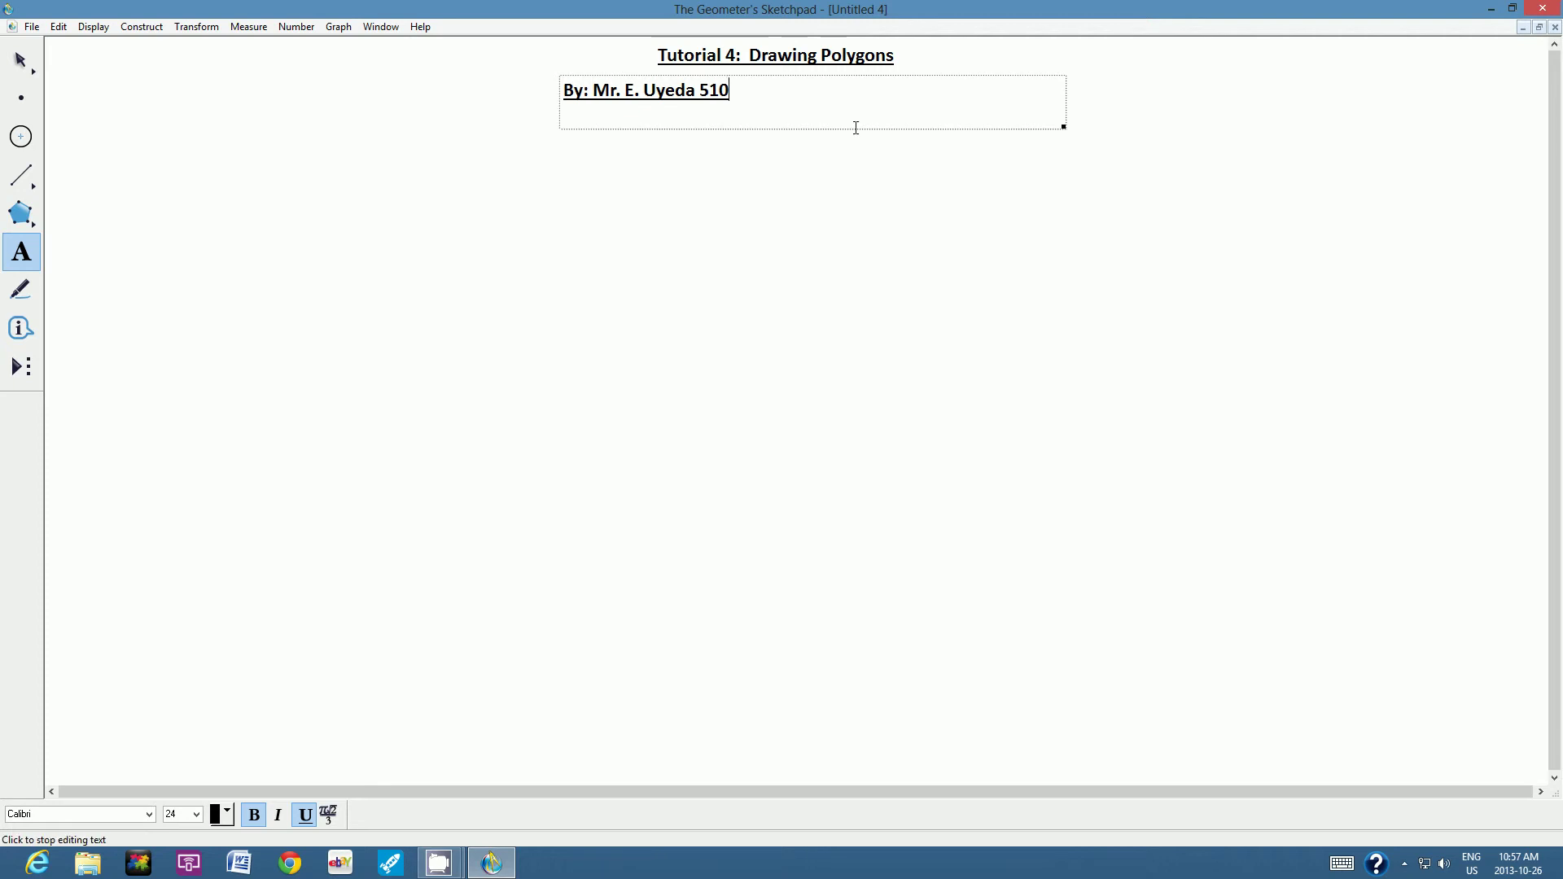
# Remove the underline and bold from the byline, make it italic and set its font size to 16.
pyautogui.moveTo(730, 91); pyautogui.dragTo(564, 103)
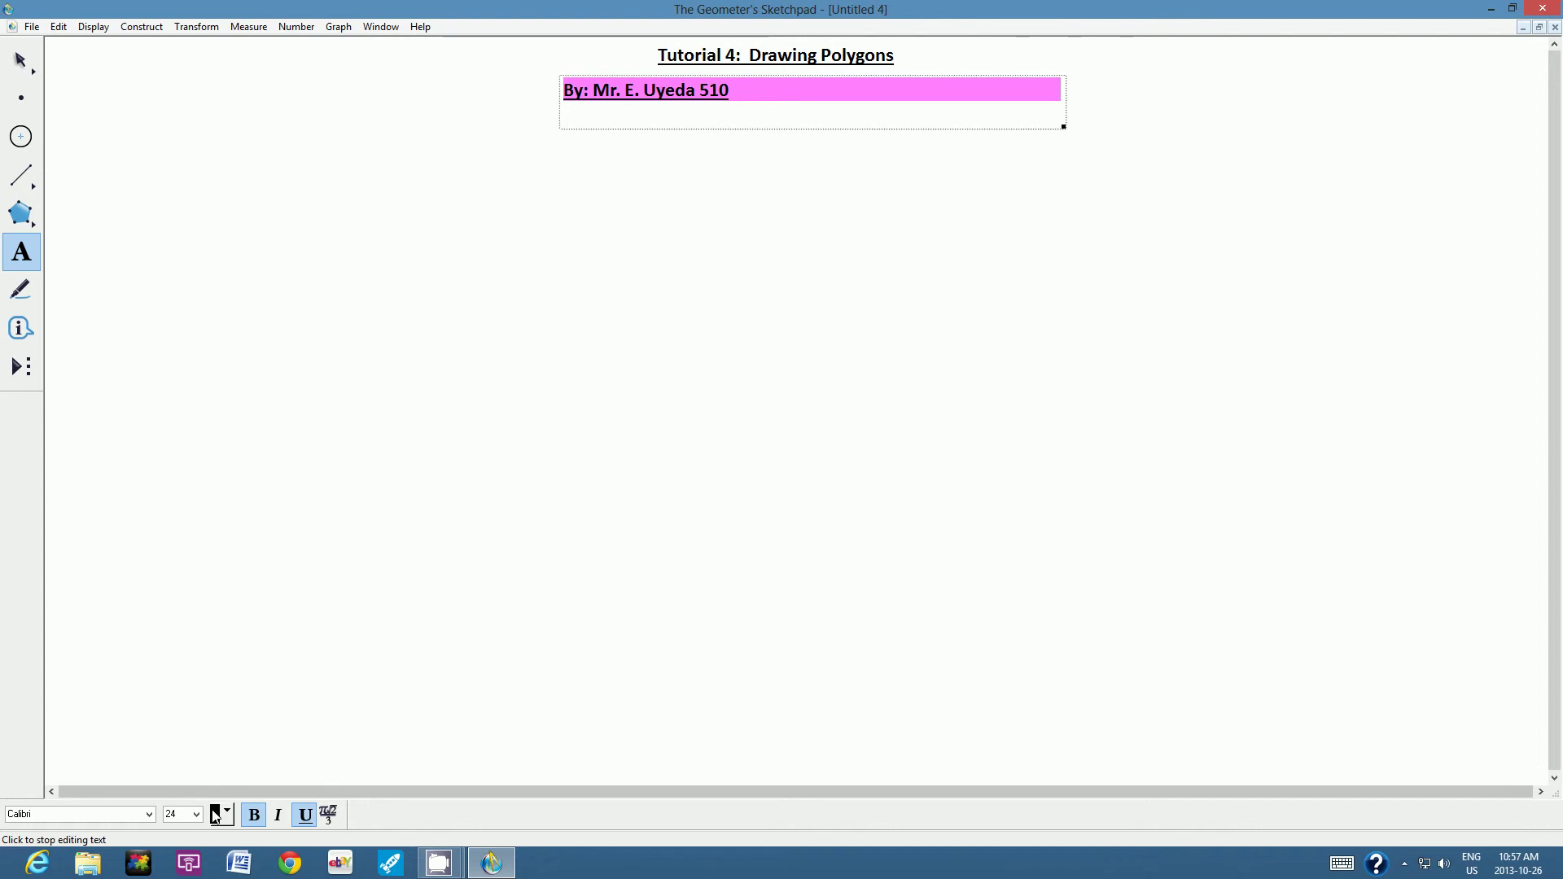
pyautogui.click(308, 818)
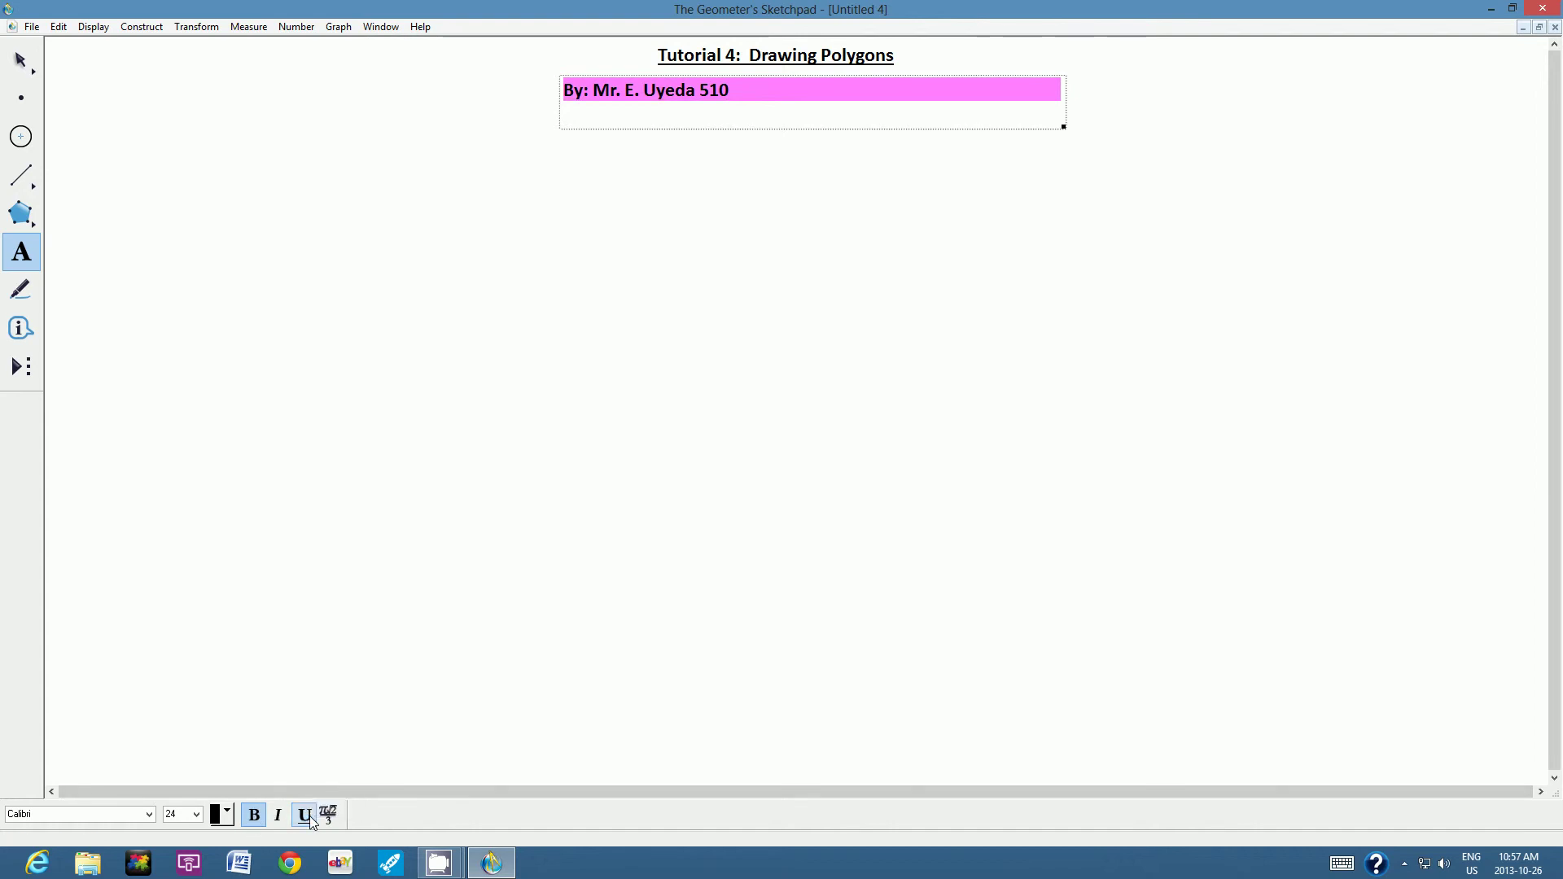
pyautogui.click(257, 820)
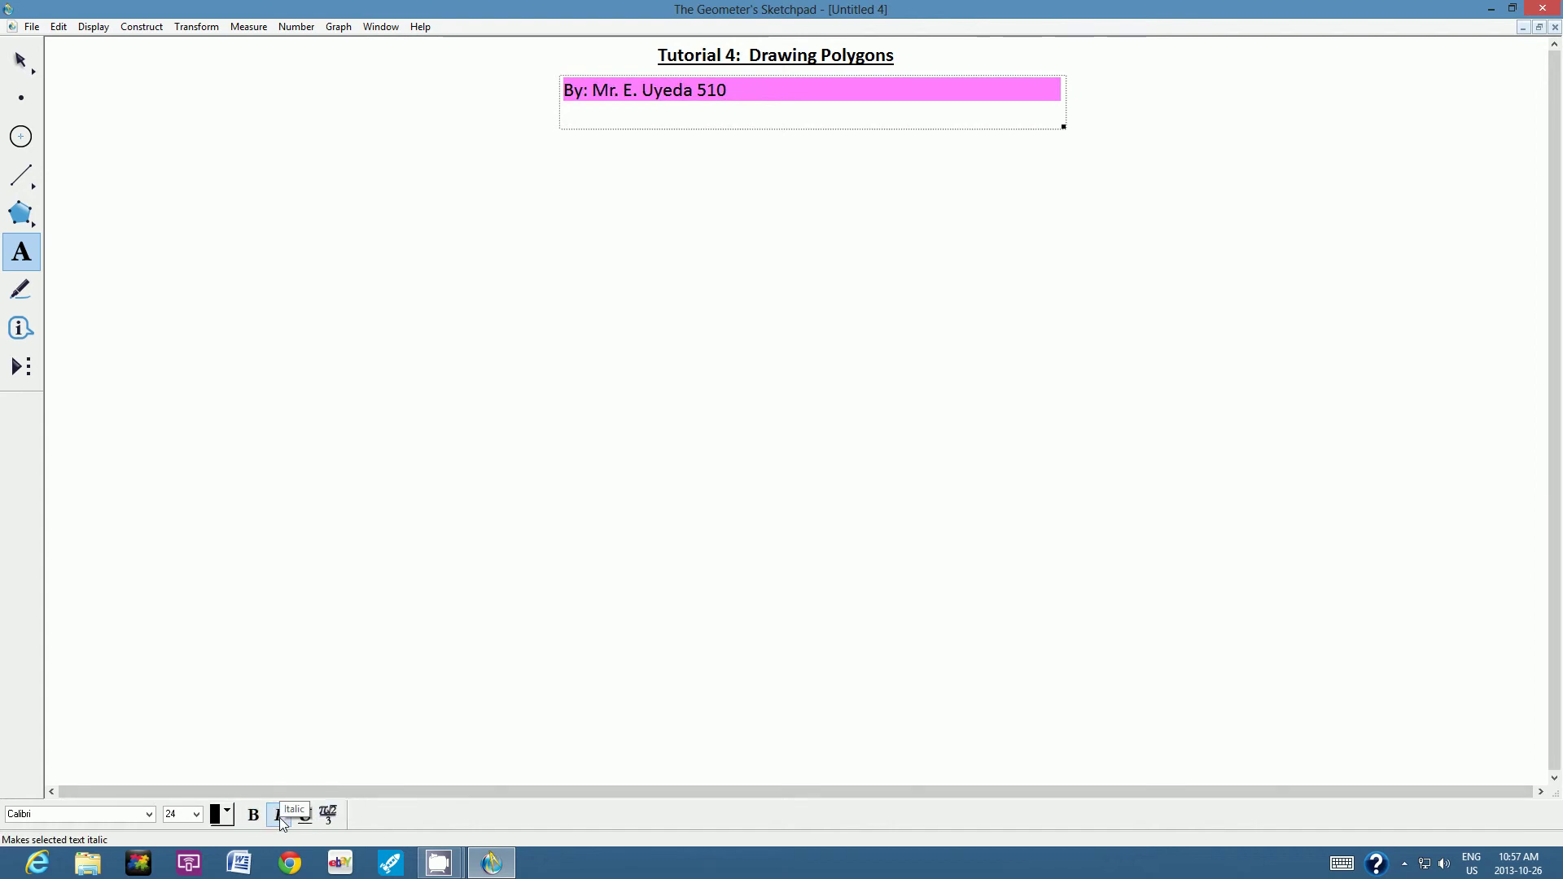
pyautogui.click(280, 817)
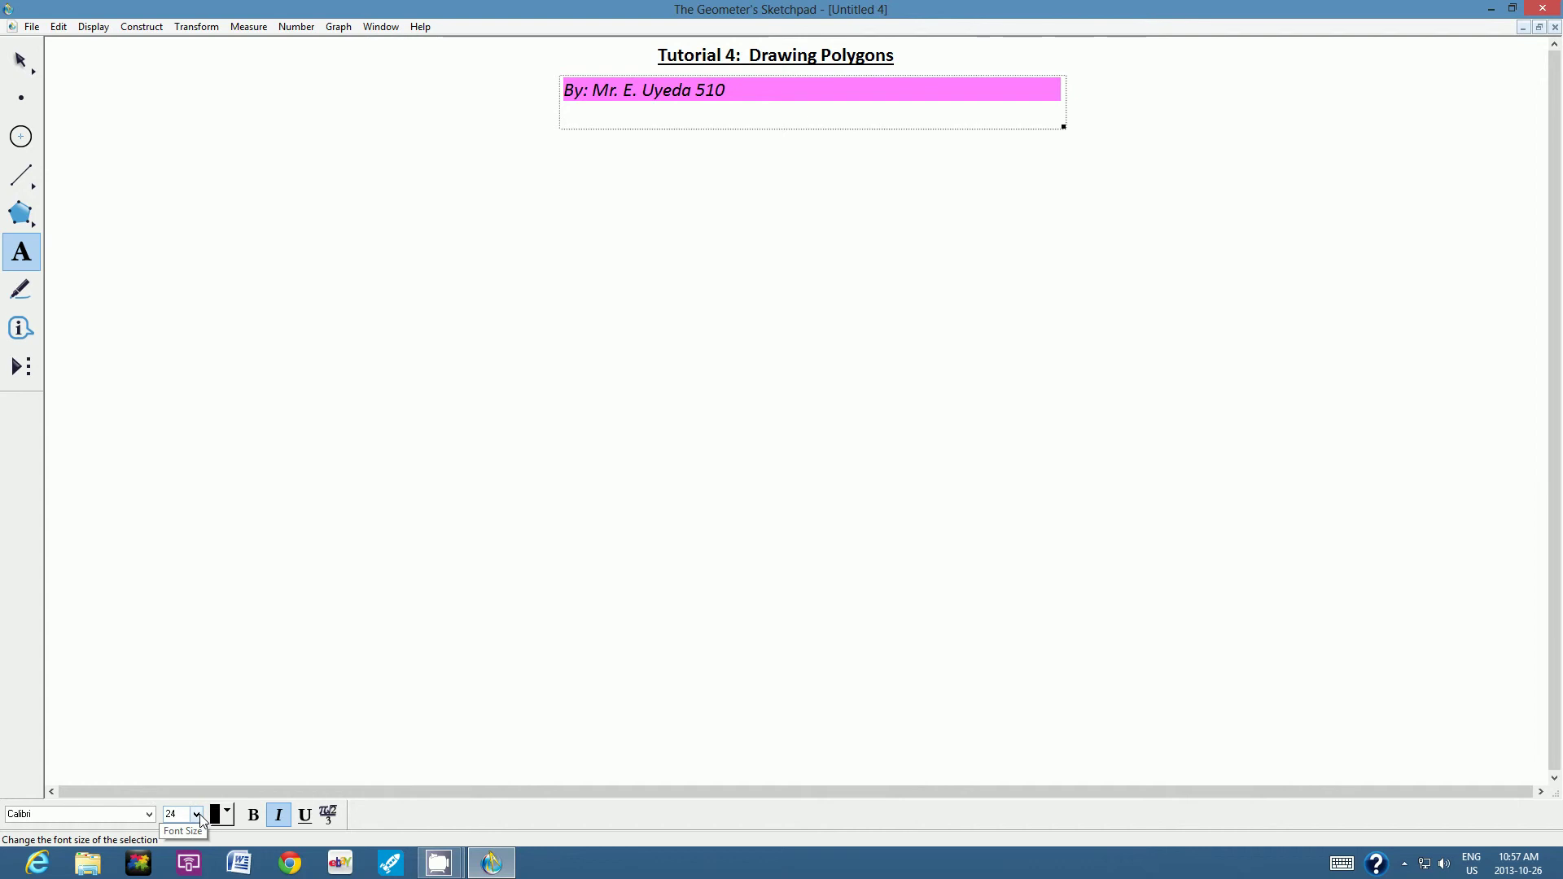
pyautogui.click(197, 815)
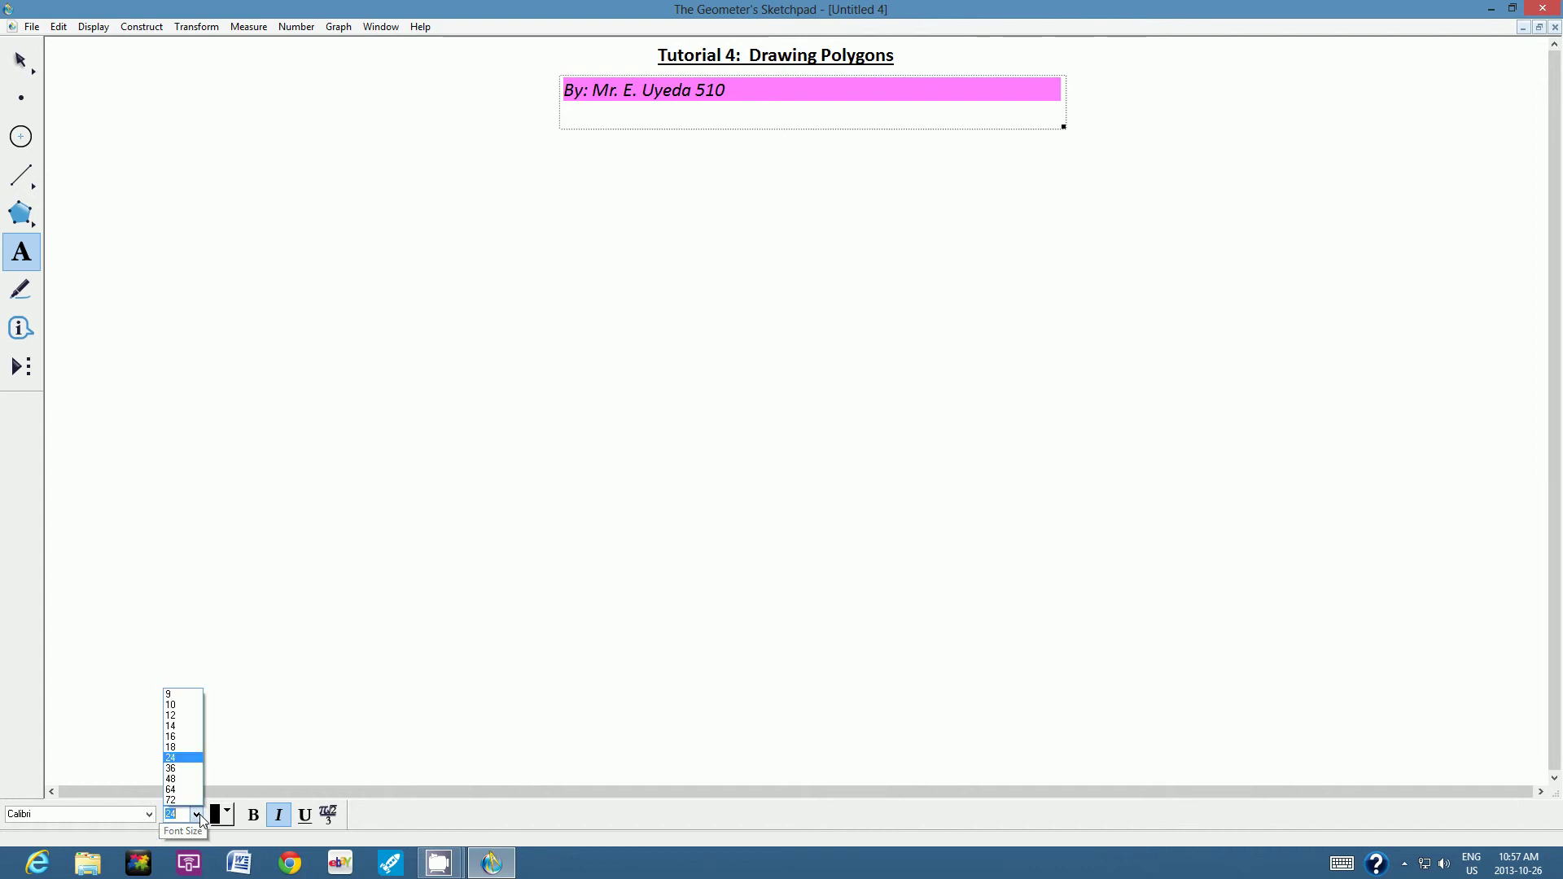
pyautogui.click(180, 738)
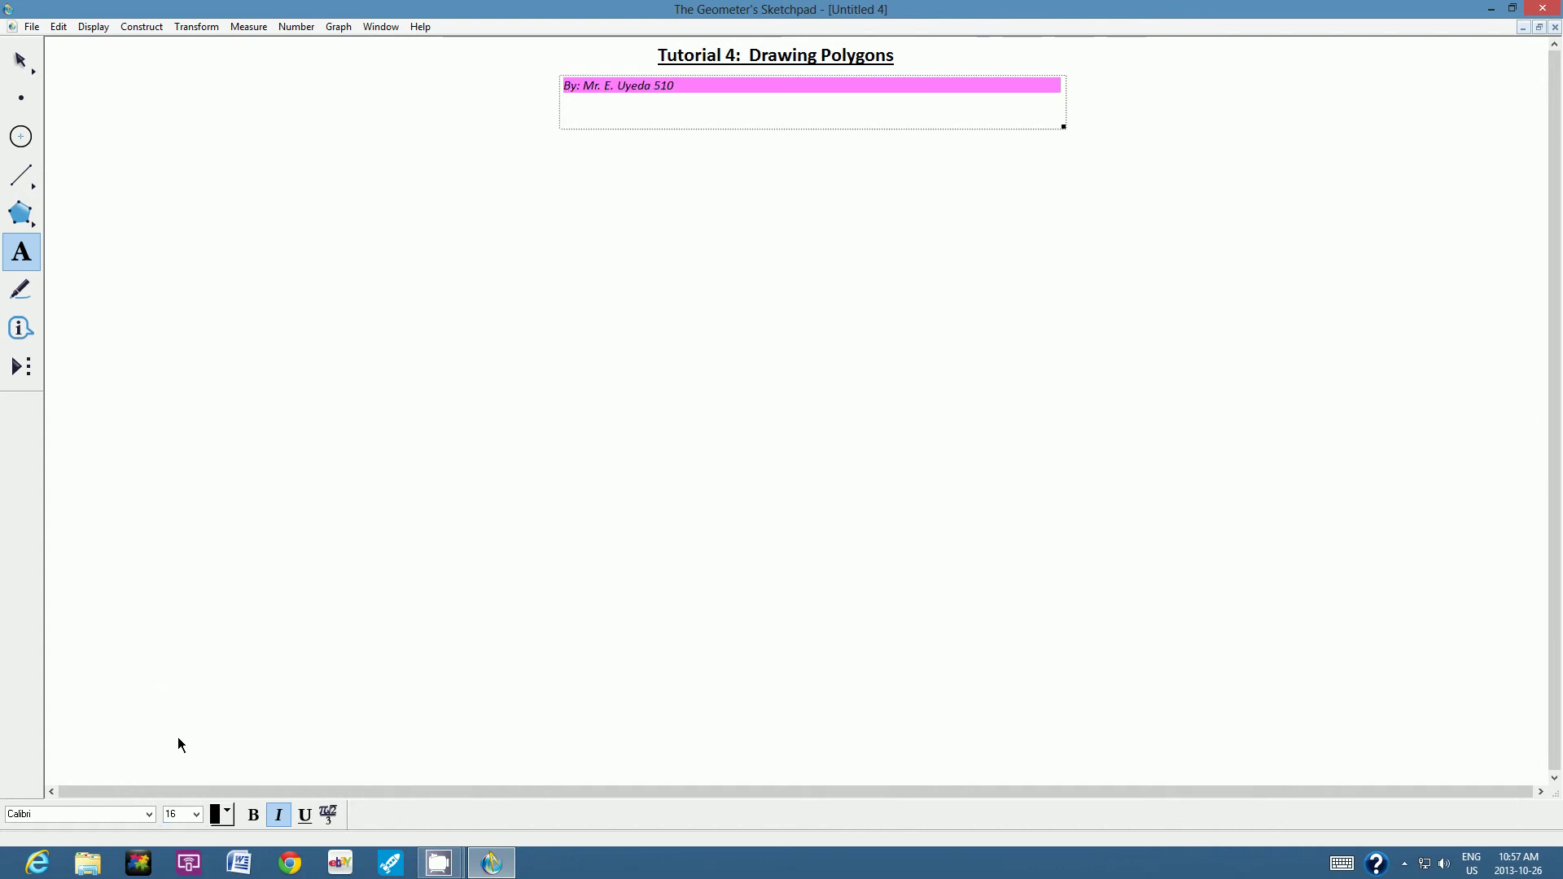
# Centre the byline caption directly beneath the title and deselect it.
pyautogui.click(20, 62)
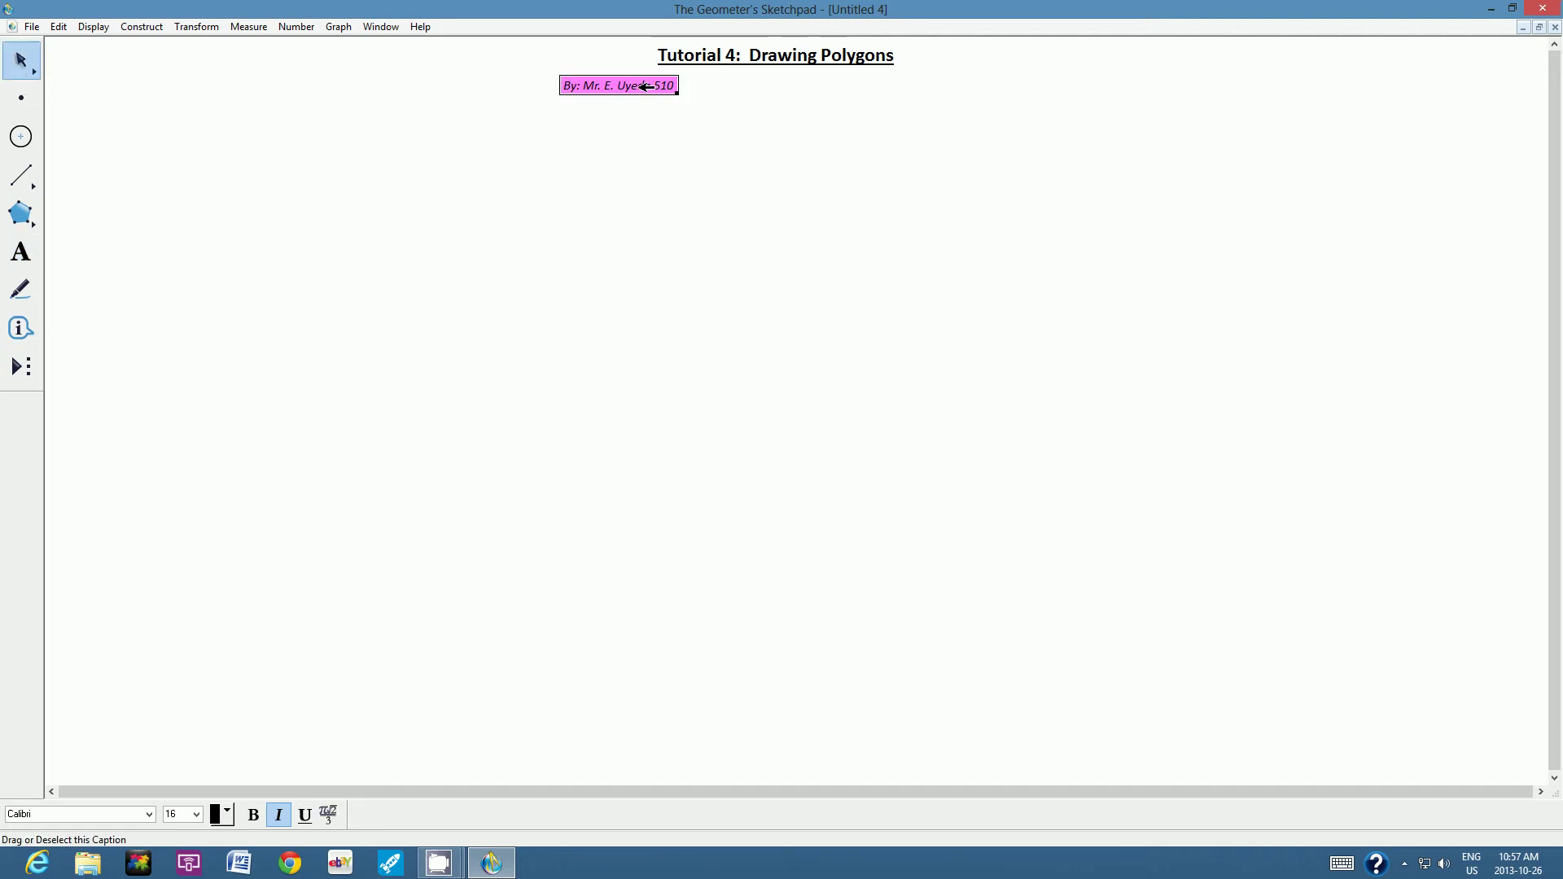
pyautogui.moveTo(652, 85); pyautogui.dragTo(801, 83)
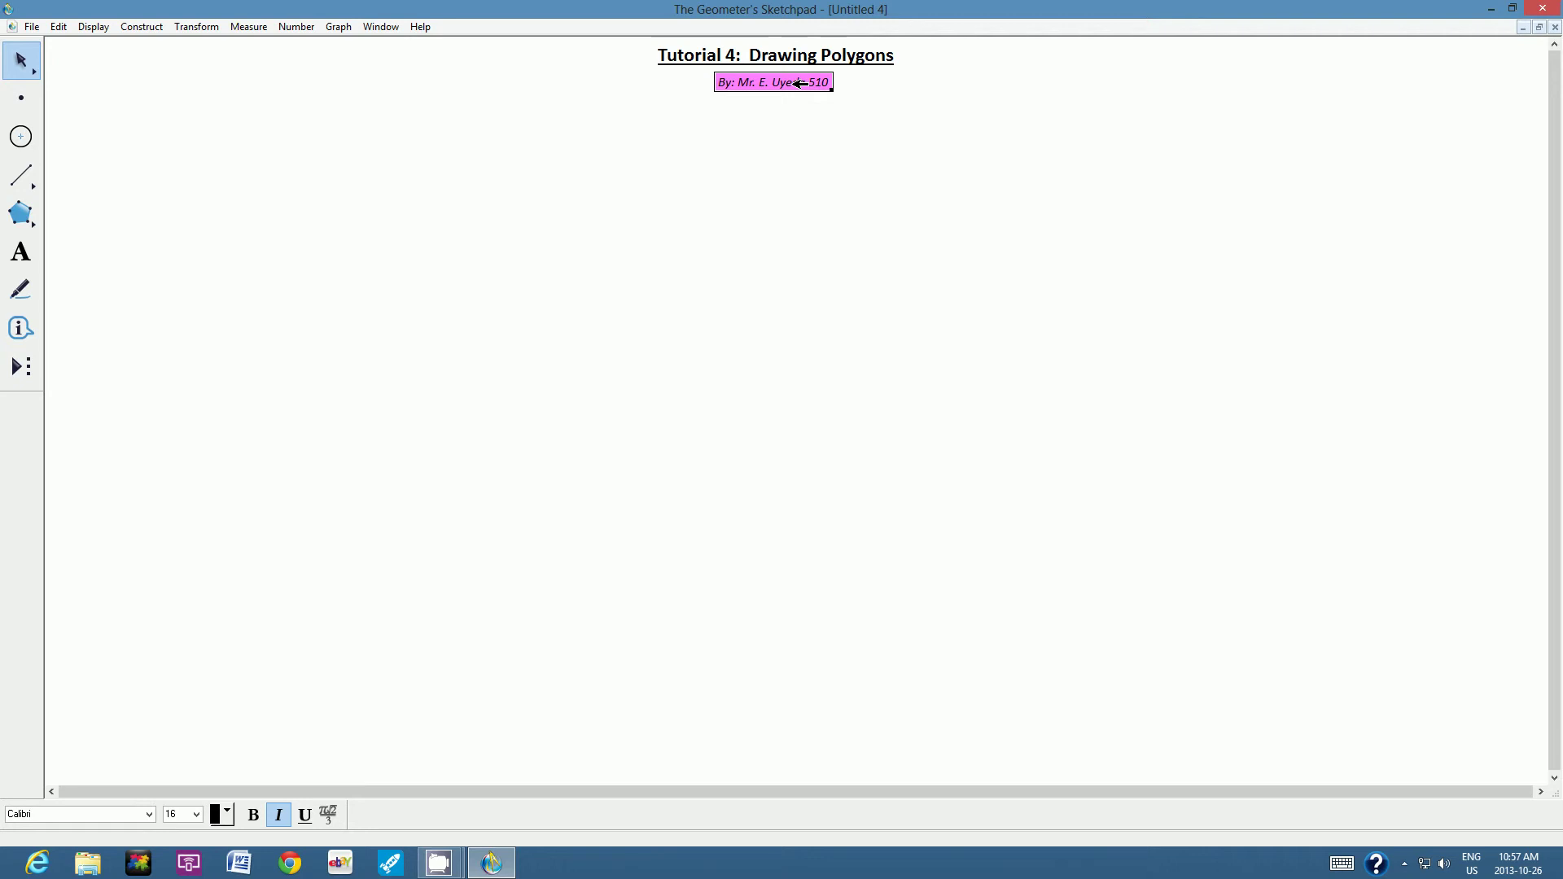
pyautogui.click(735, 189)
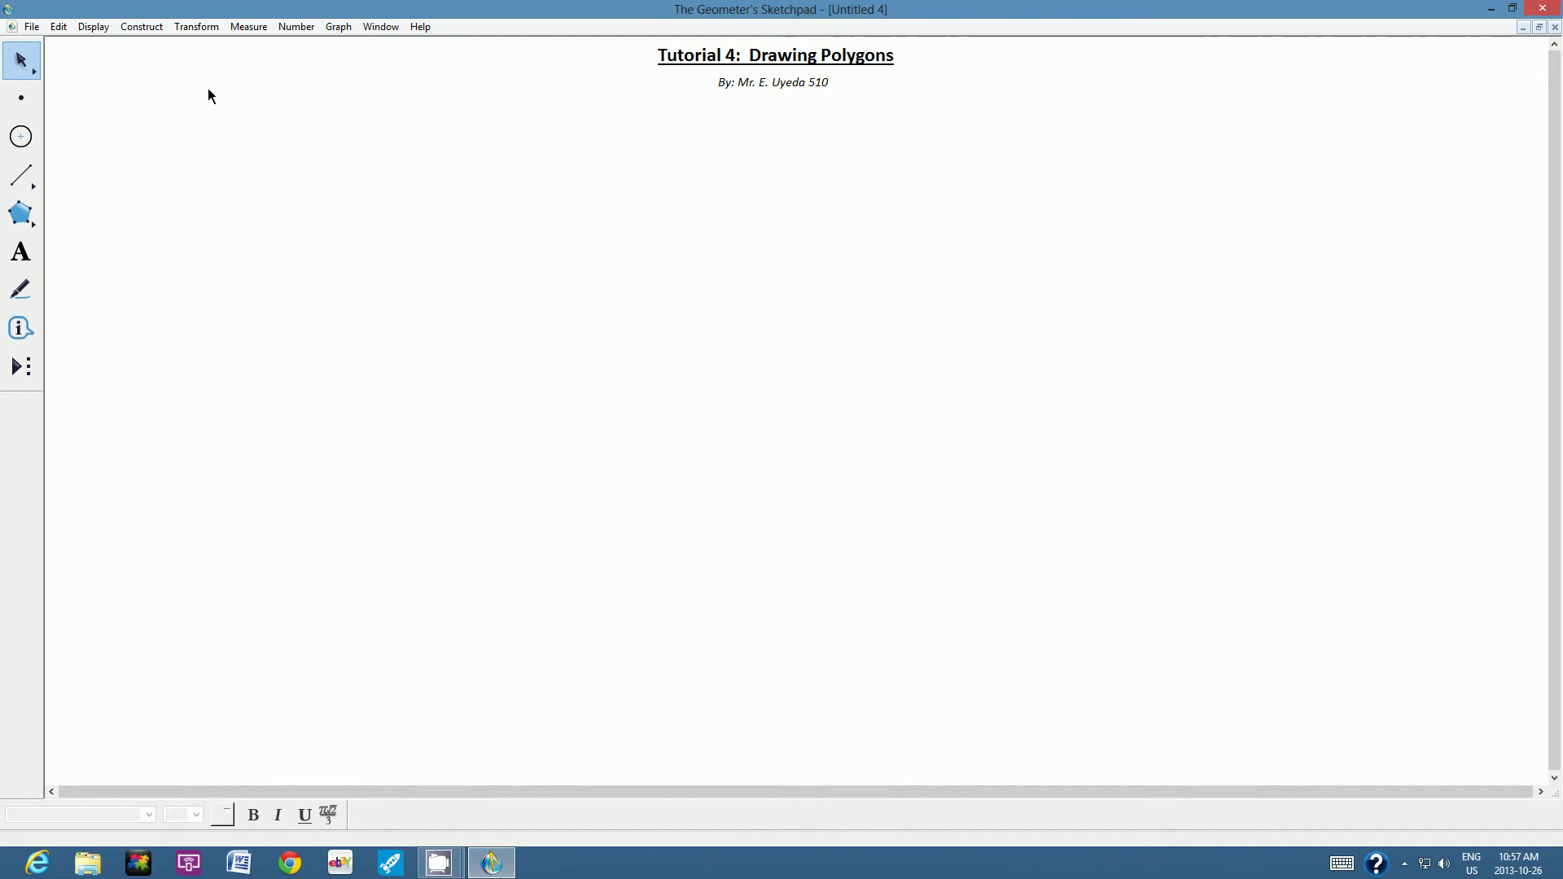
# Set the sketch's angle precision to units and its distance precision to tenths in the preferences.
pyautogui.click(61, 31)
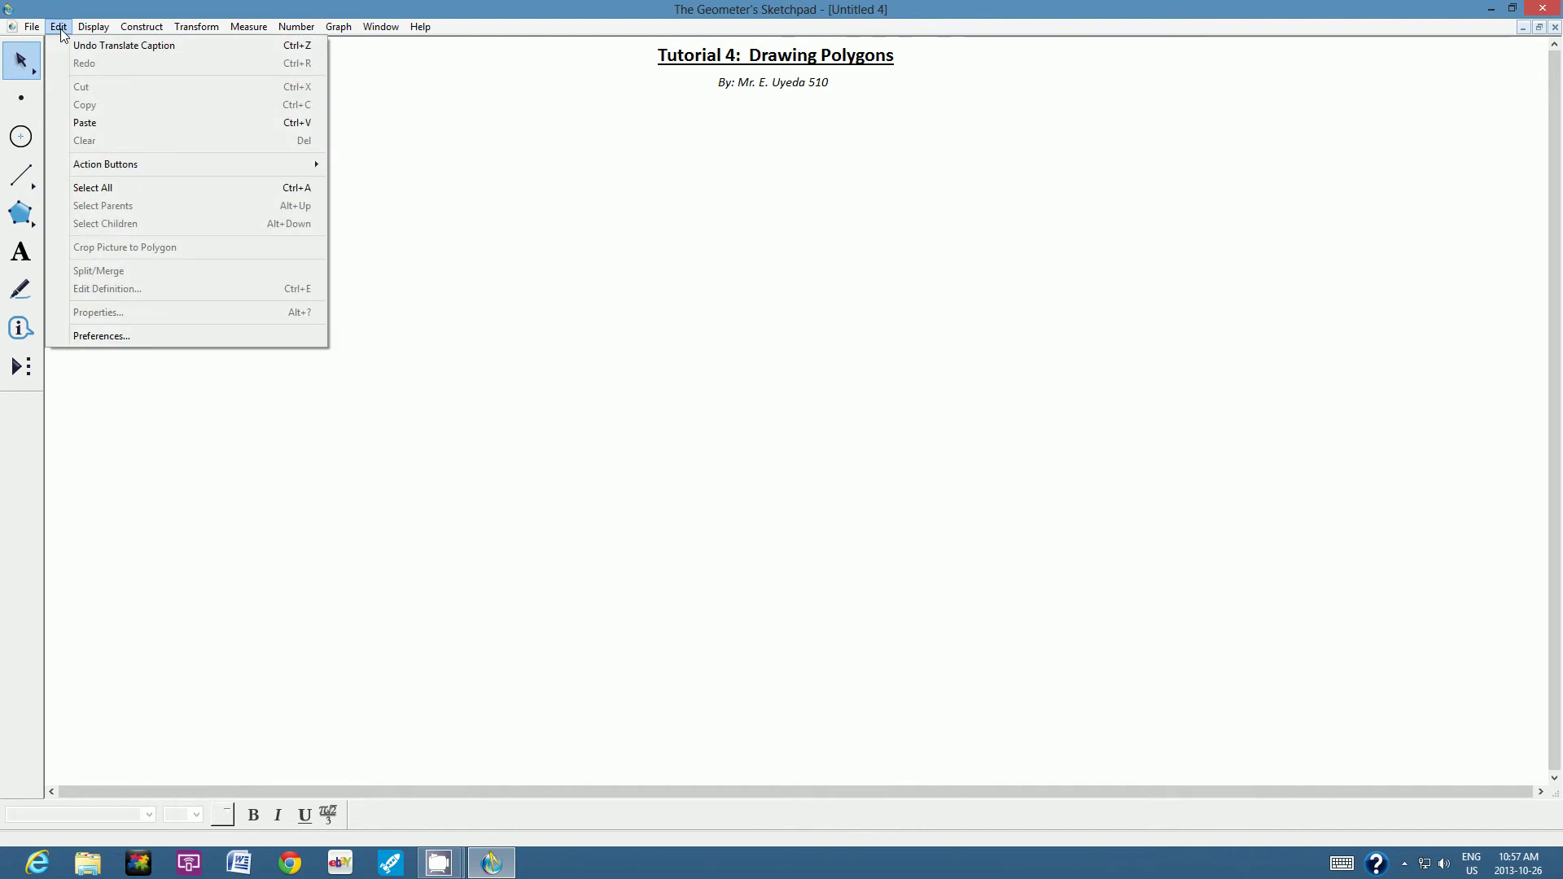
pyautogui.click(102, 336)
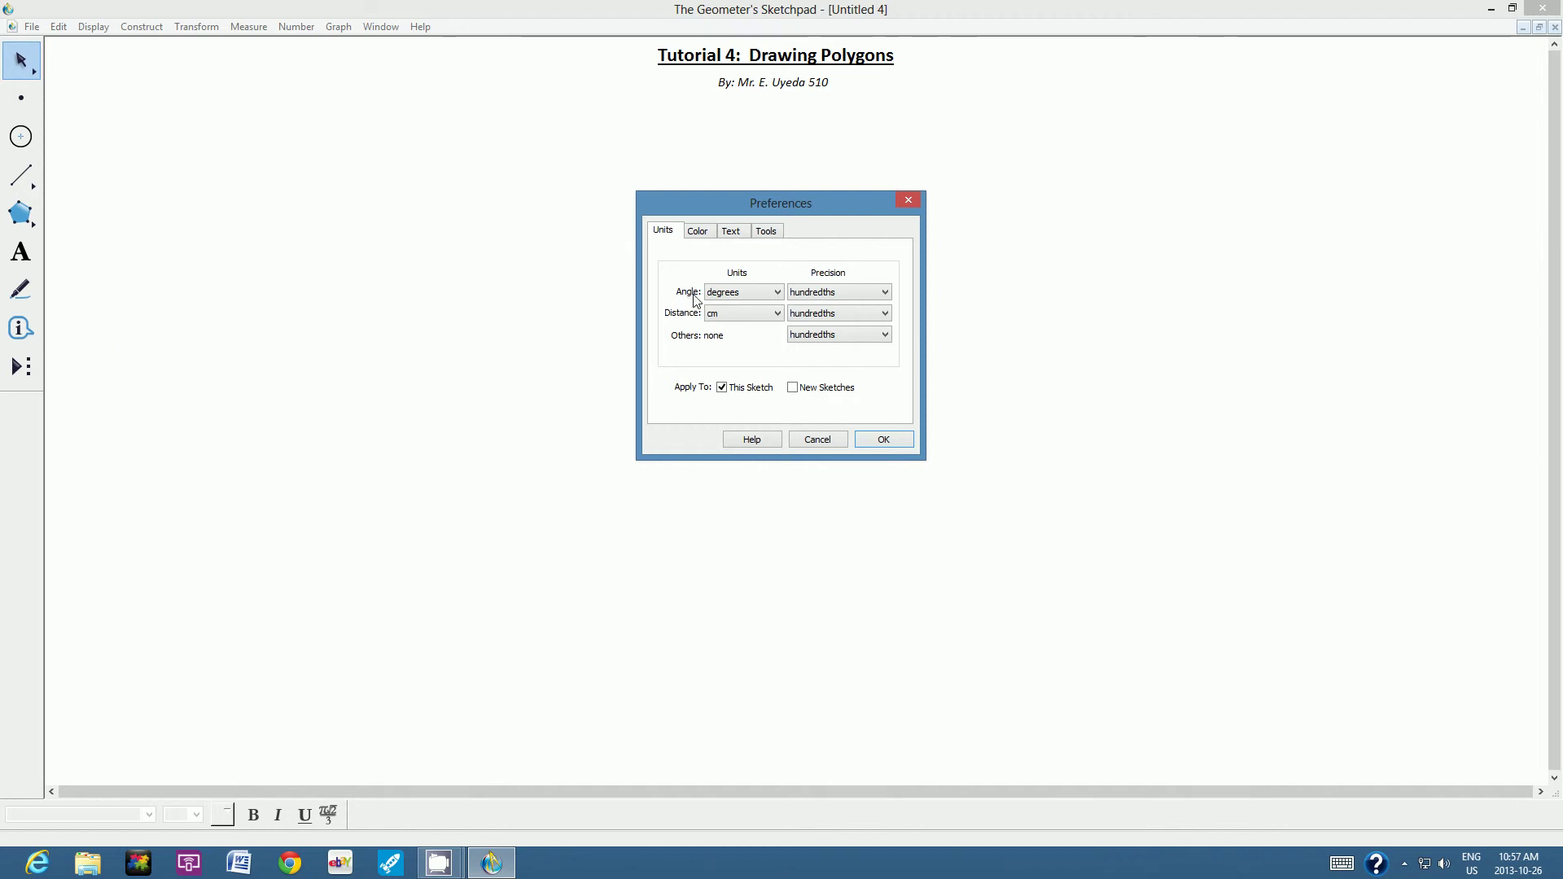
pyautogui.click(885, 293)
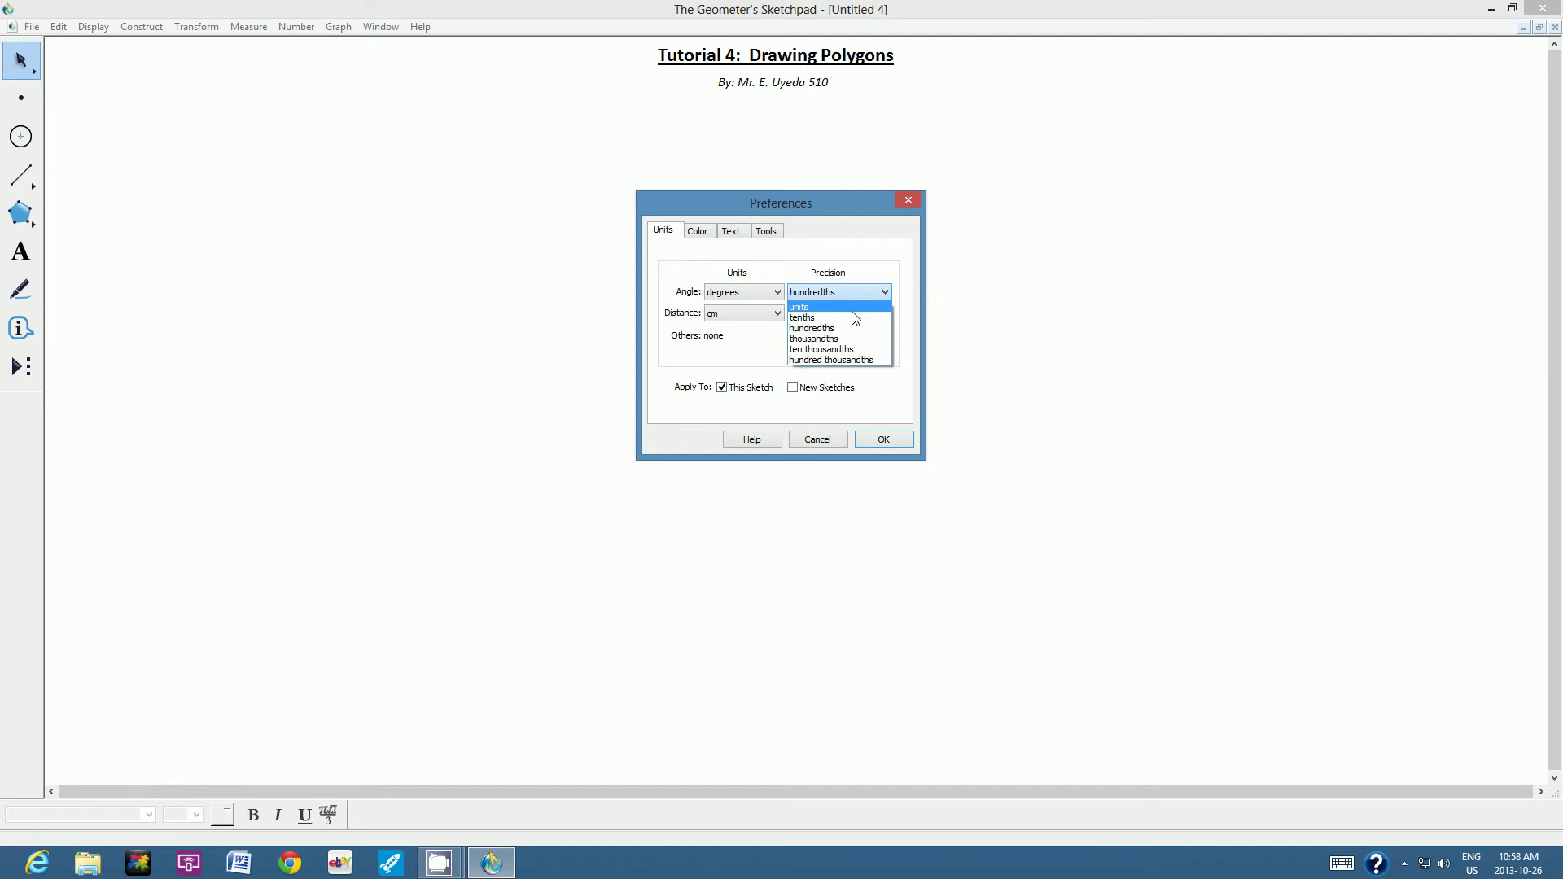
pyautogui.click(851, 309)
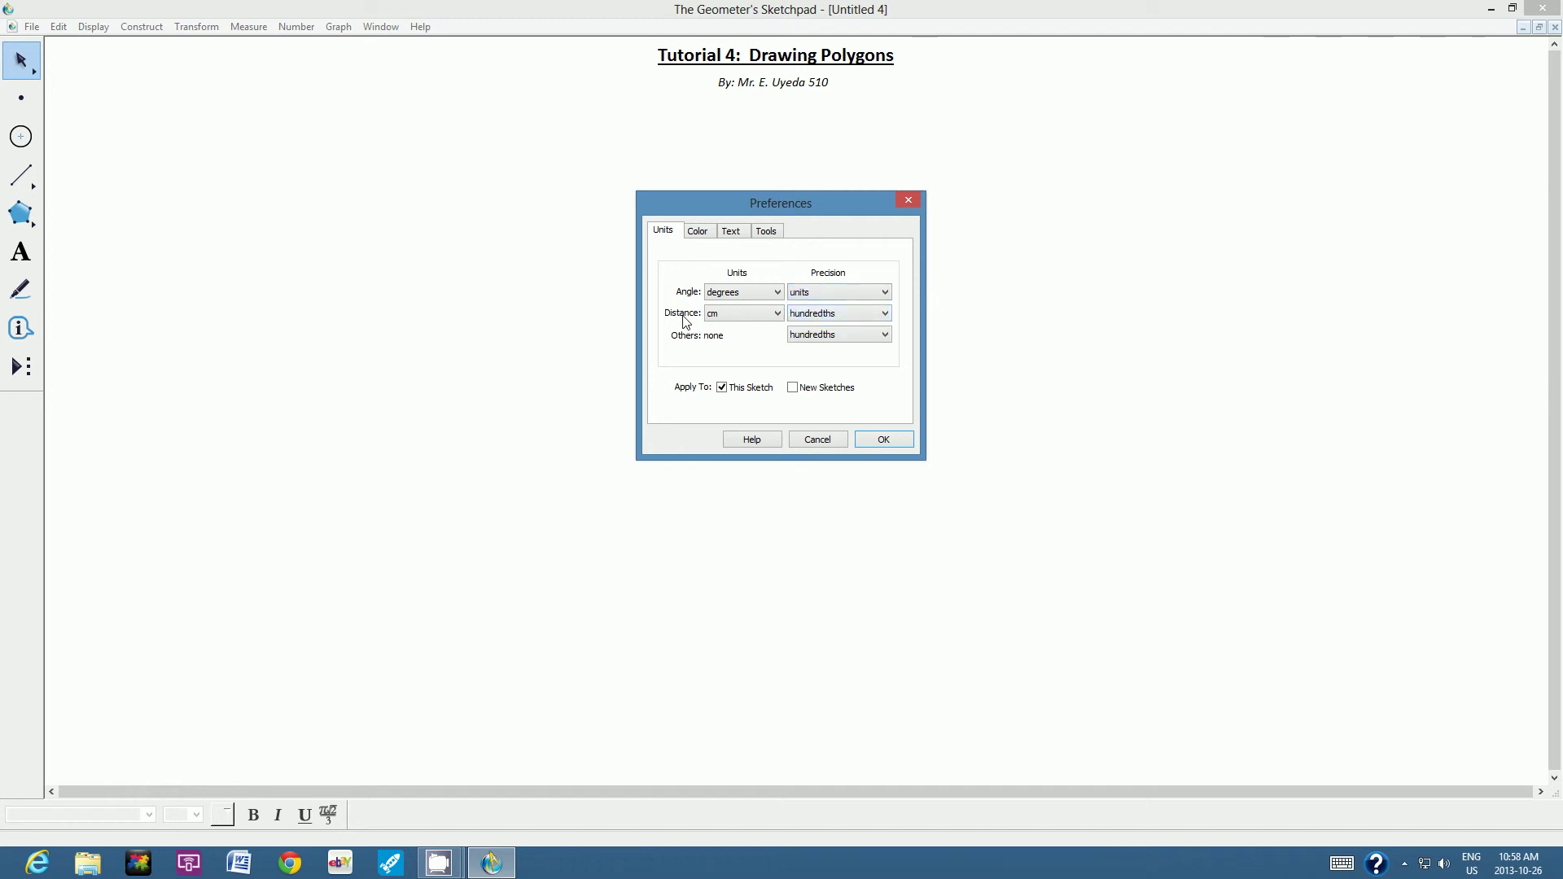
pyautogui.click(887, 314)
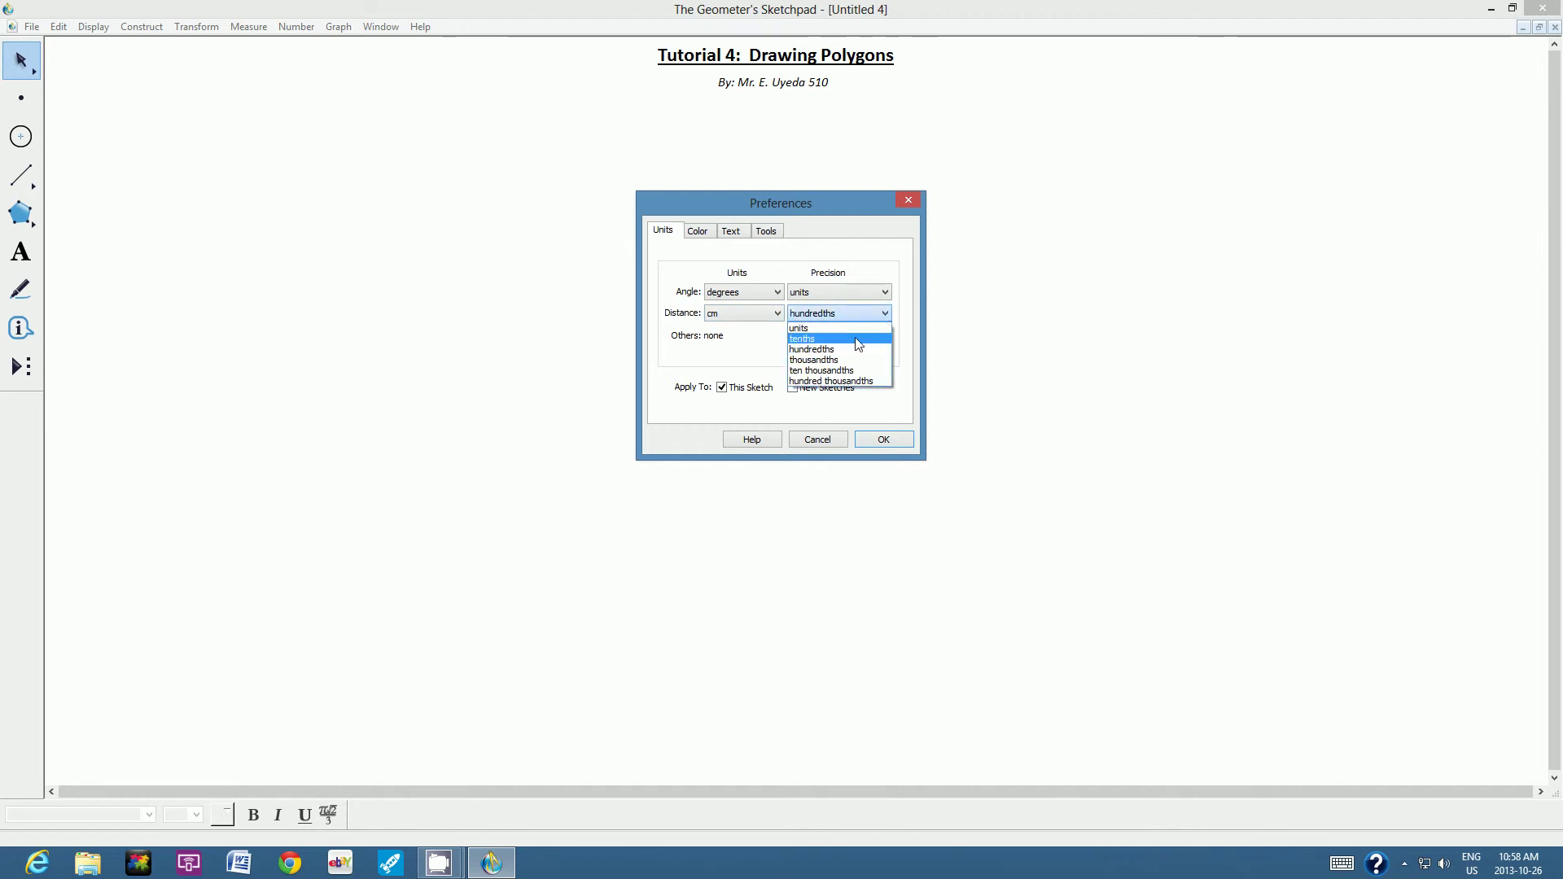
pyautogui.click(858, 339)
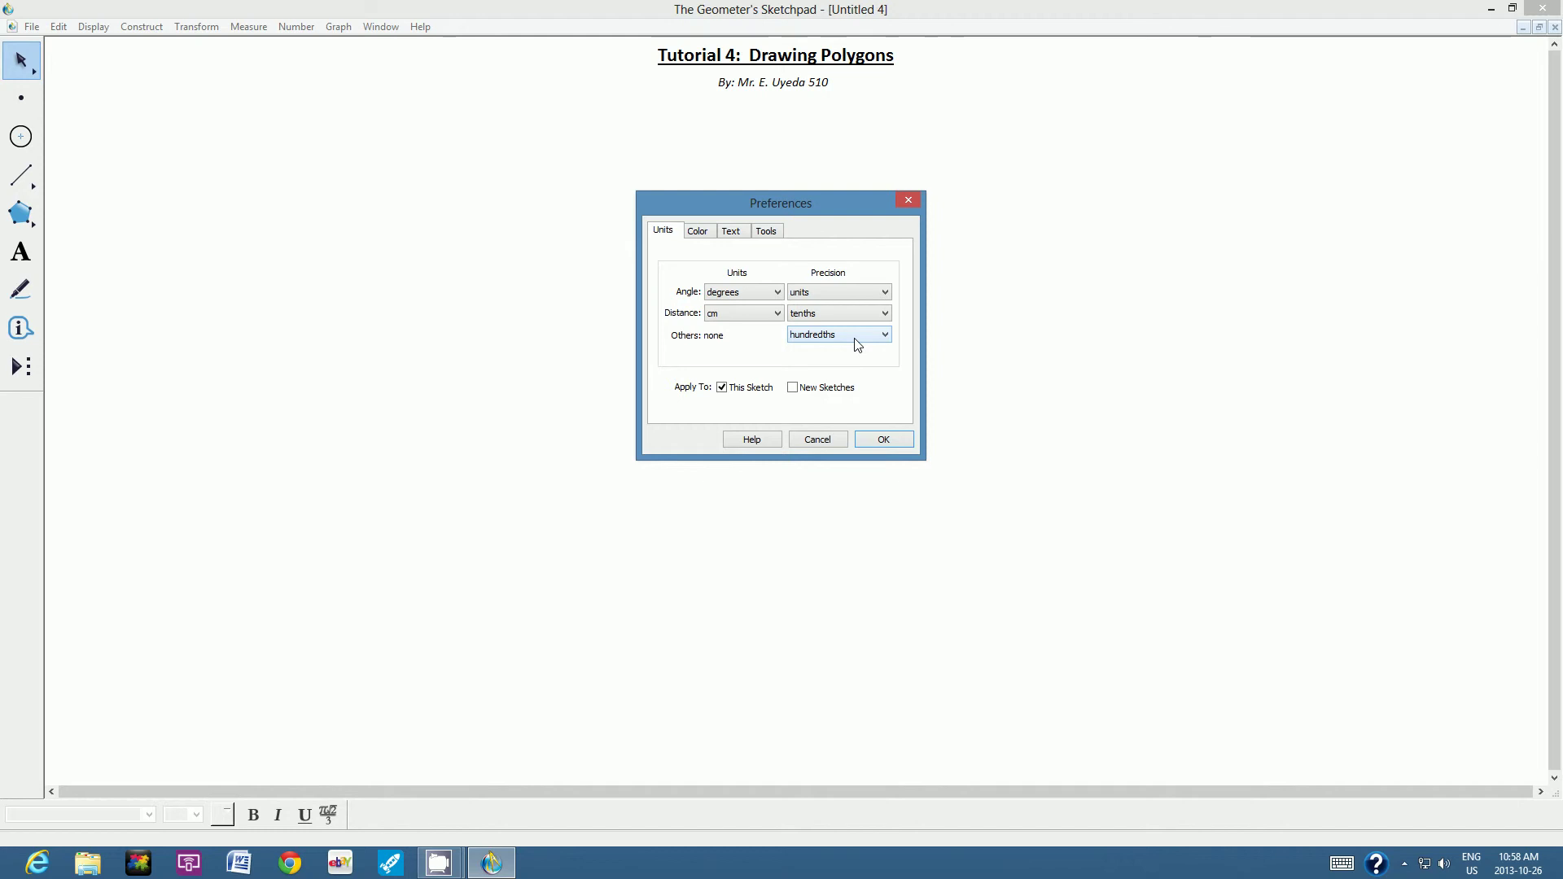
pyautogui.click(874, 442)
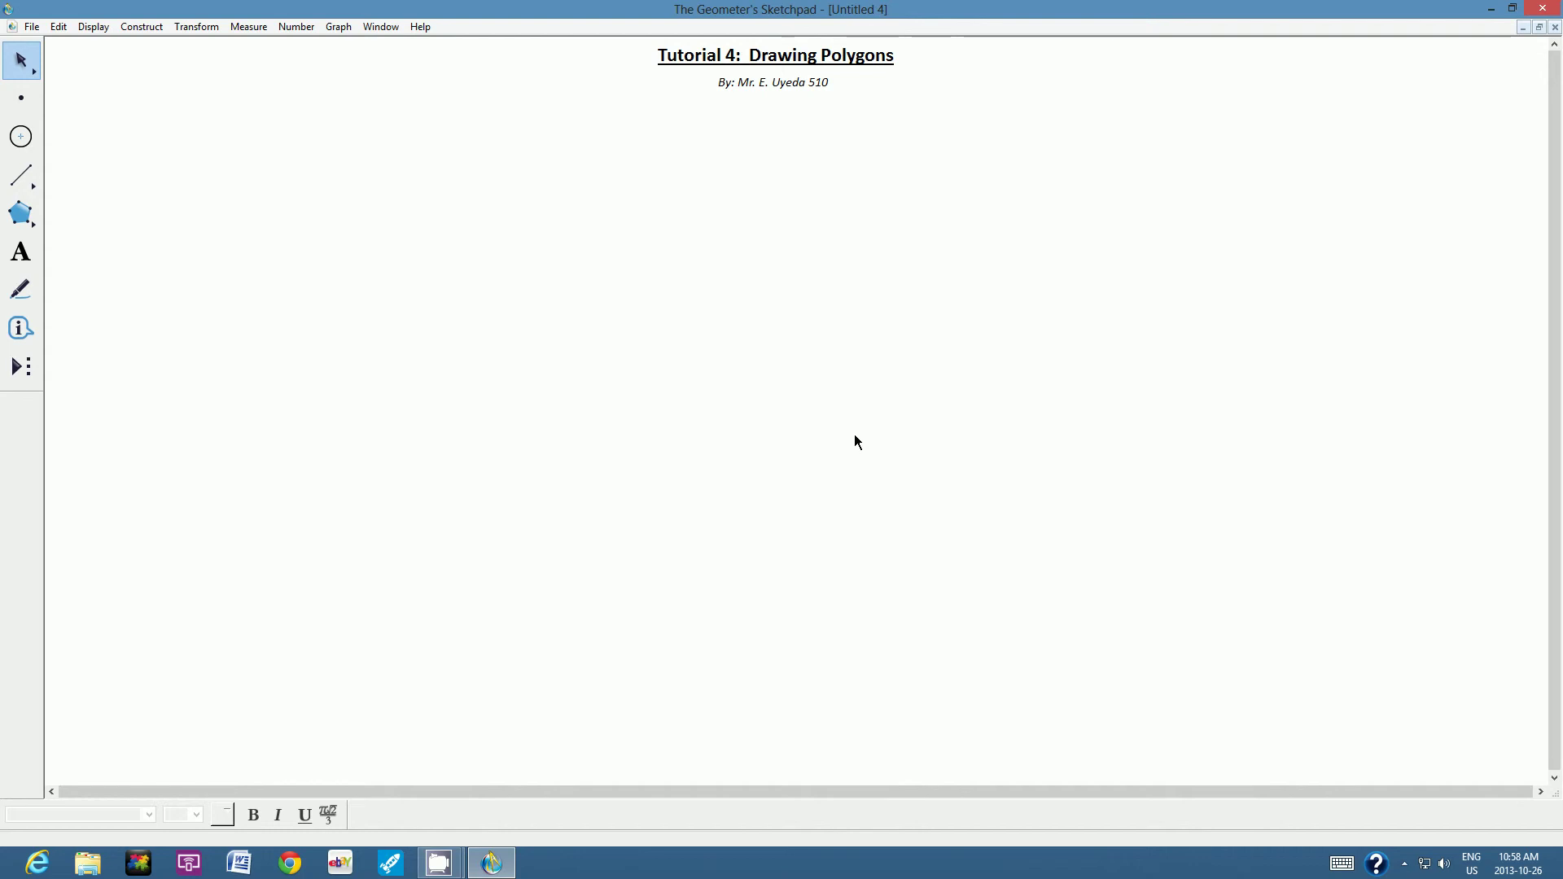
# Draw a triangle from three connected segments below and to the left of the title.
pyautogui.click(30, 180)
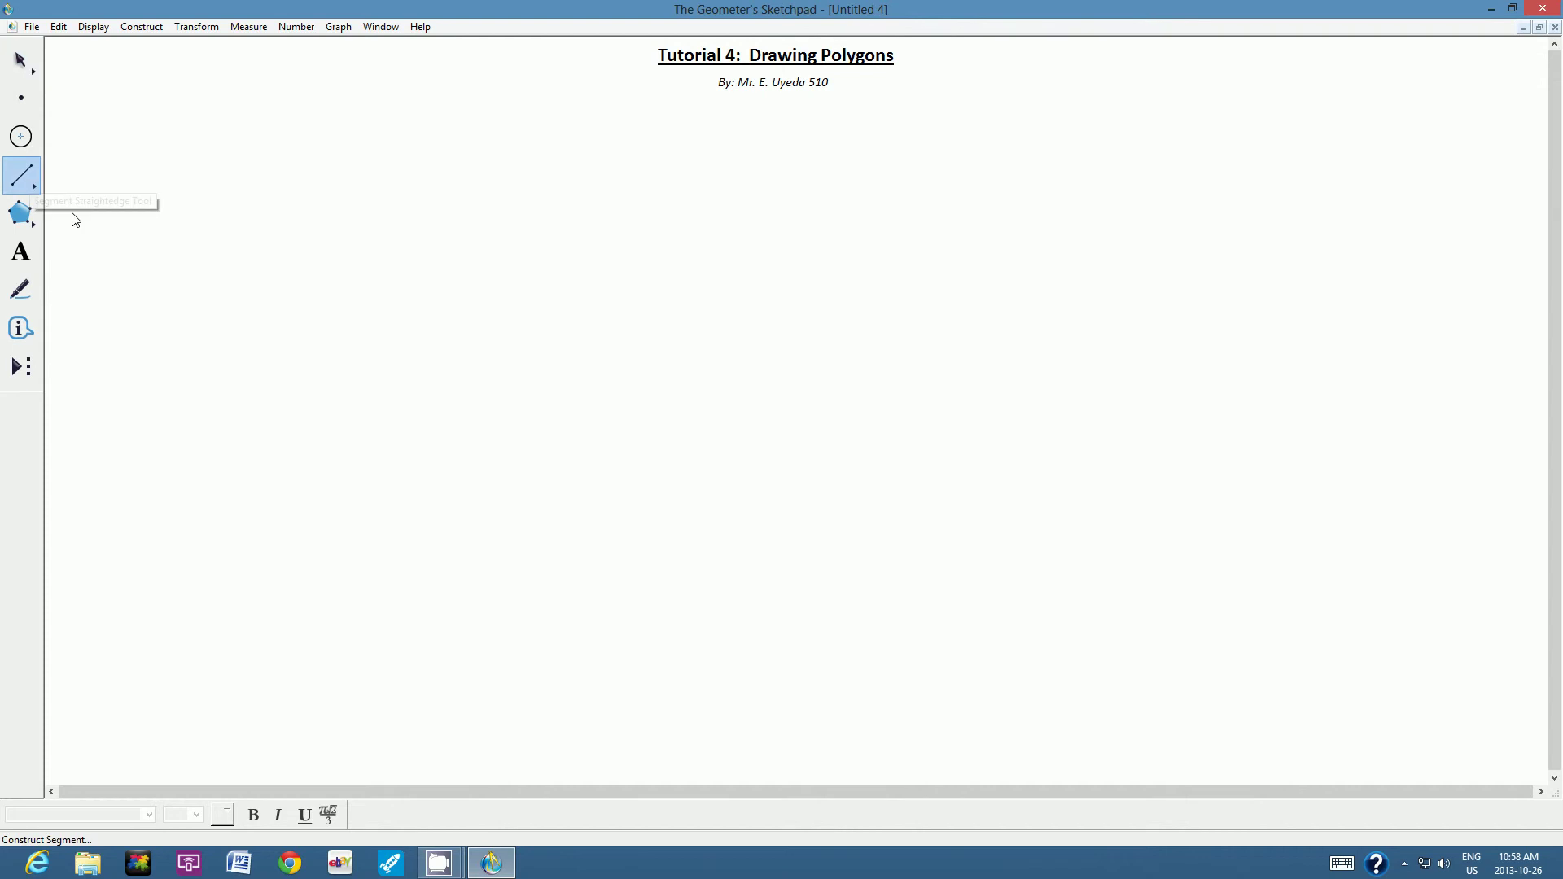
pyautogui.moveTo(207, 186)
pyautogui.mouseDown()
pyautogui.moveTo(129, 330)
pyautogui.moveTo(192, 328)
pyautogui.moveTo(283, 285)
pyautogui.mouseUp()
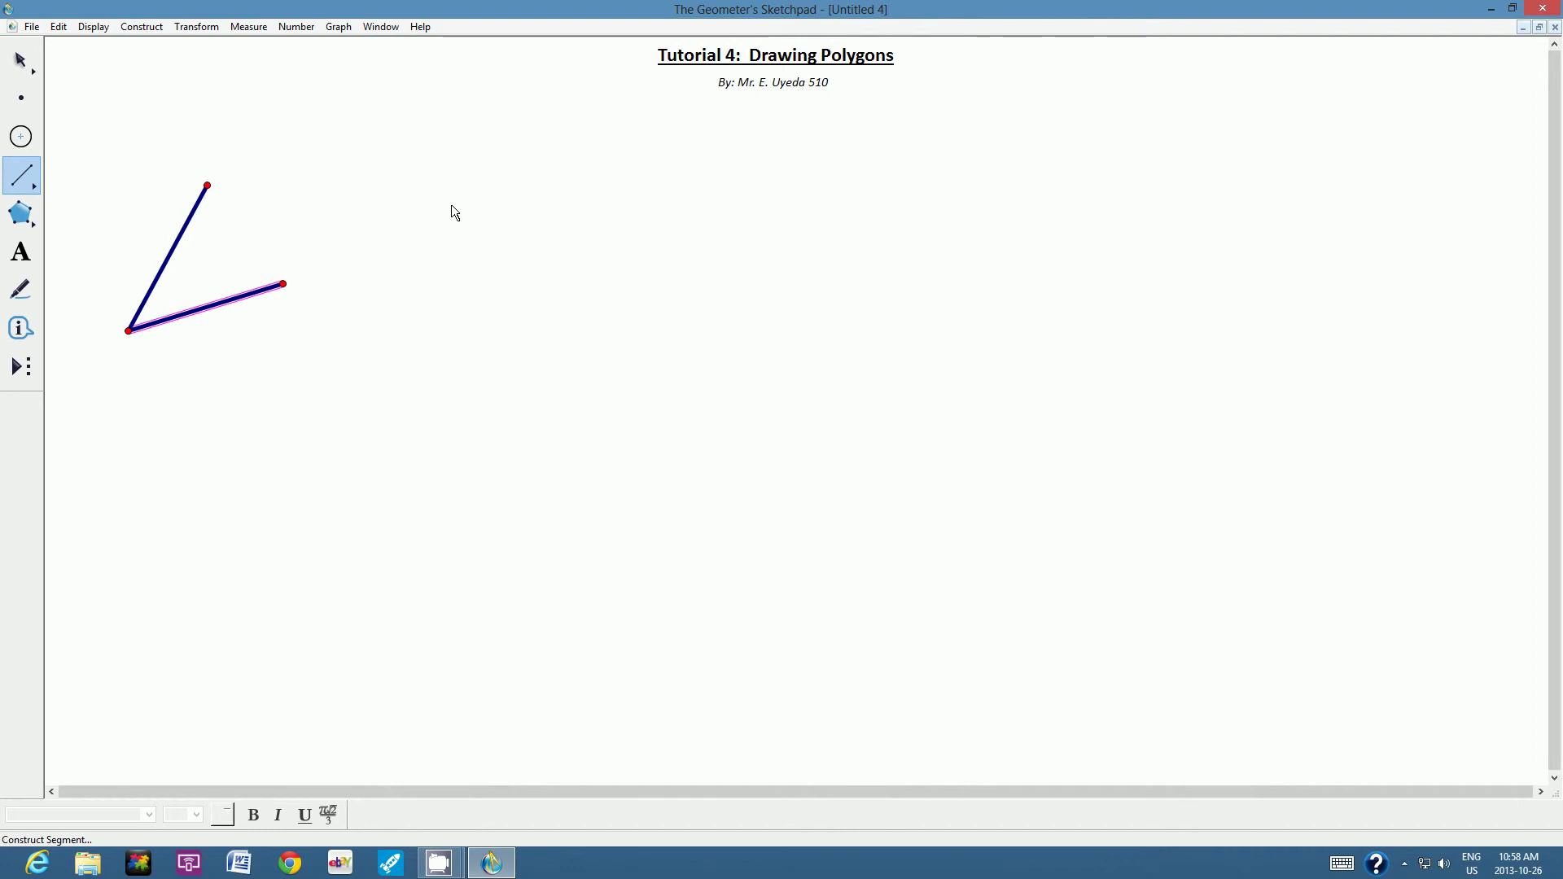
pyautogui.click(208, 187)
pyautogui.click(251, 216)
pyautogui.moveTo(261, 222); pyautogui.dragTo(283, 284)
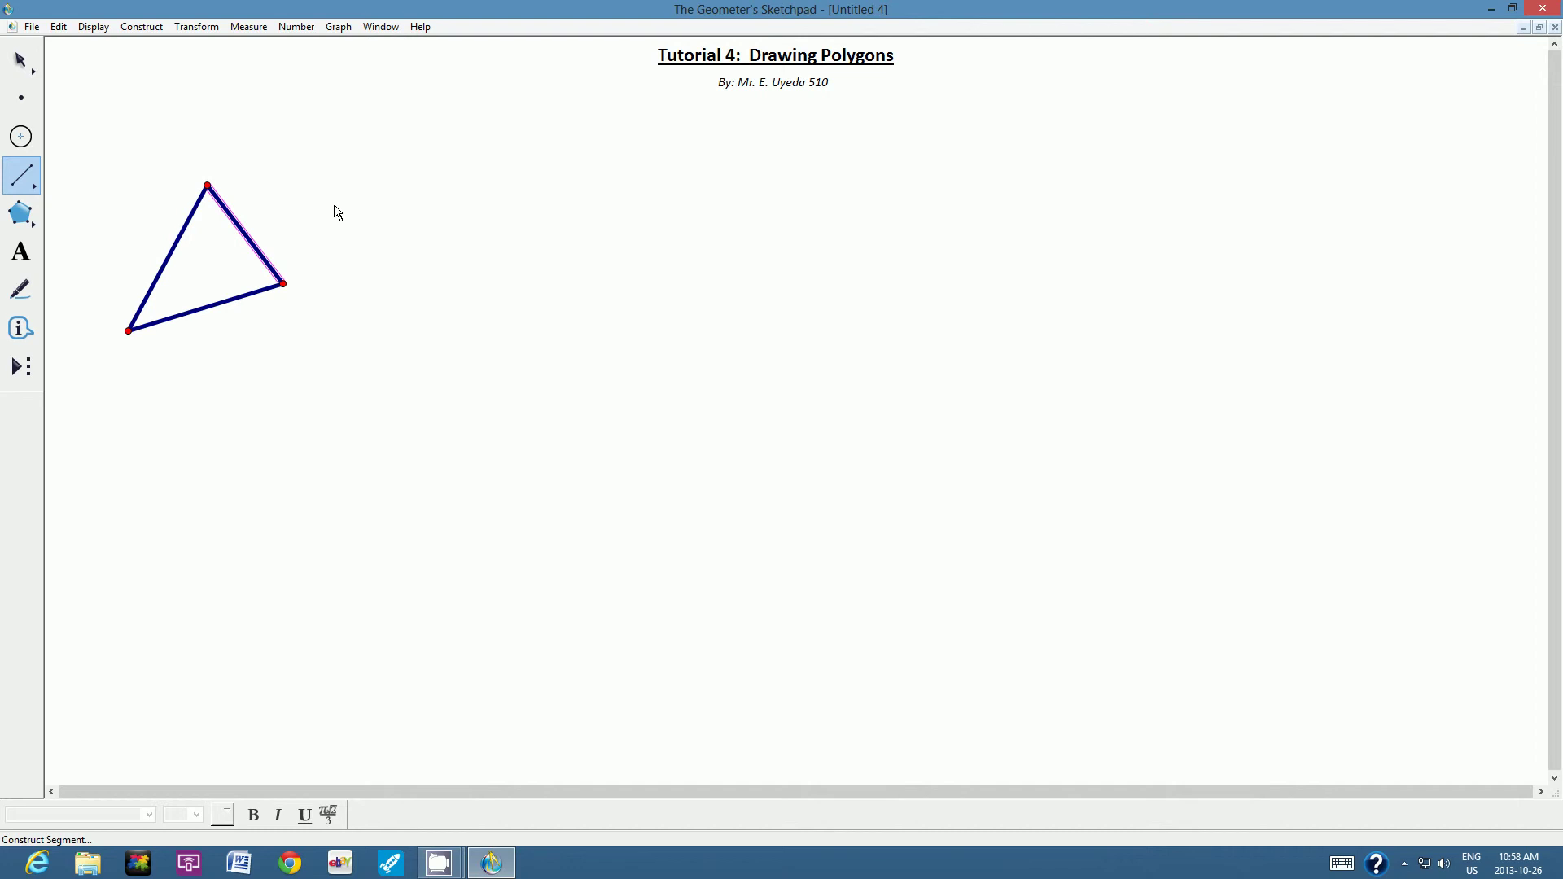
# Enlarge the triangle by moving its three vertices outward, then clear the selection.
pyautogui.click(21, 61)
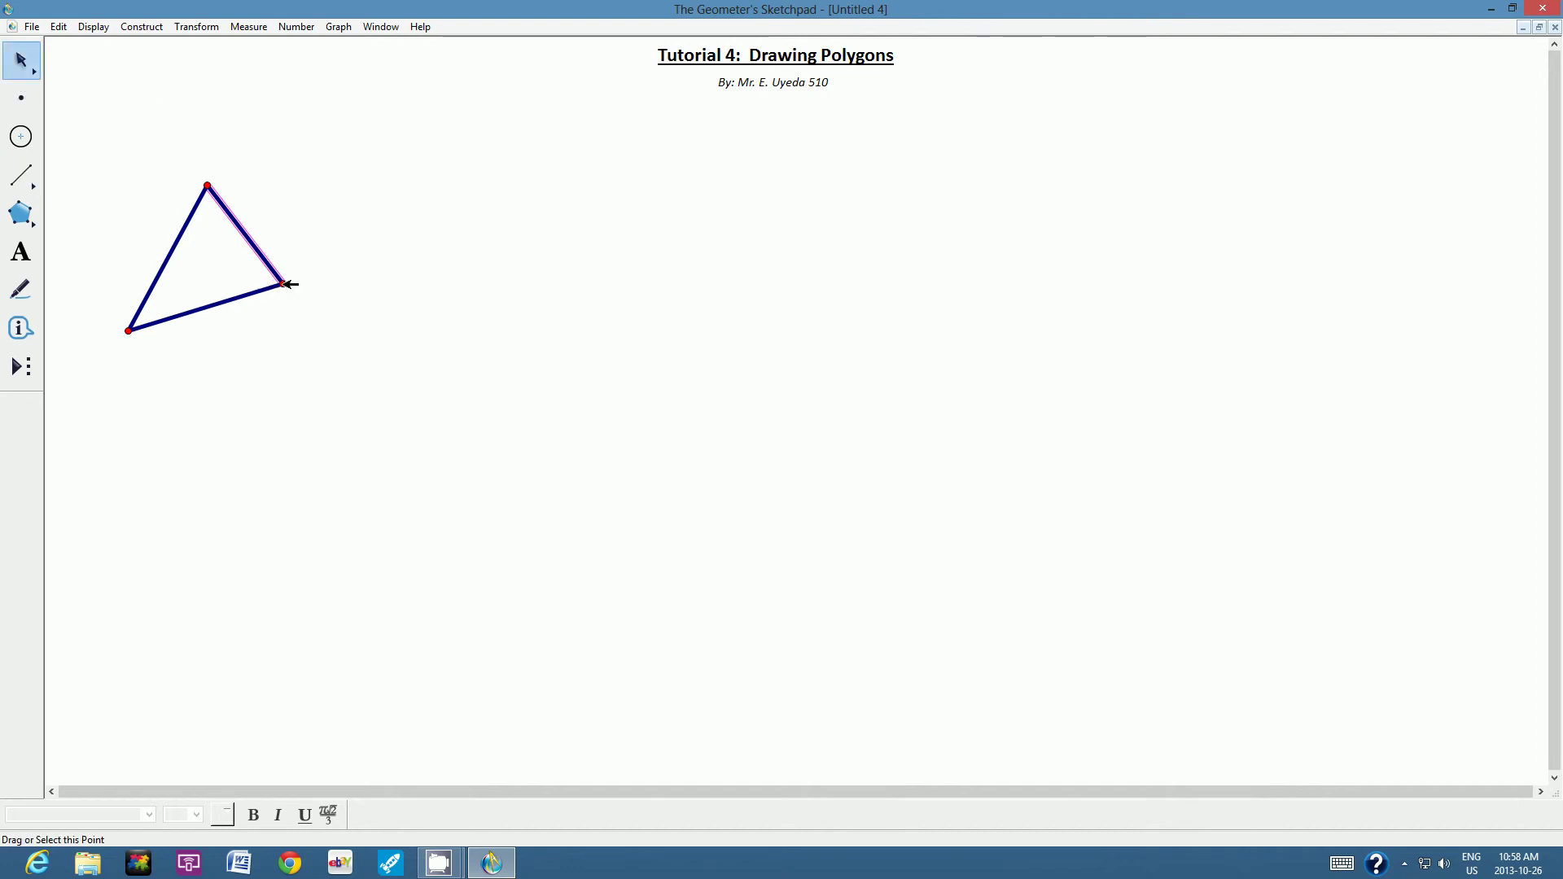
pyautogui.moveTo(289, 285); pyautogui.dragTo(454, 338)
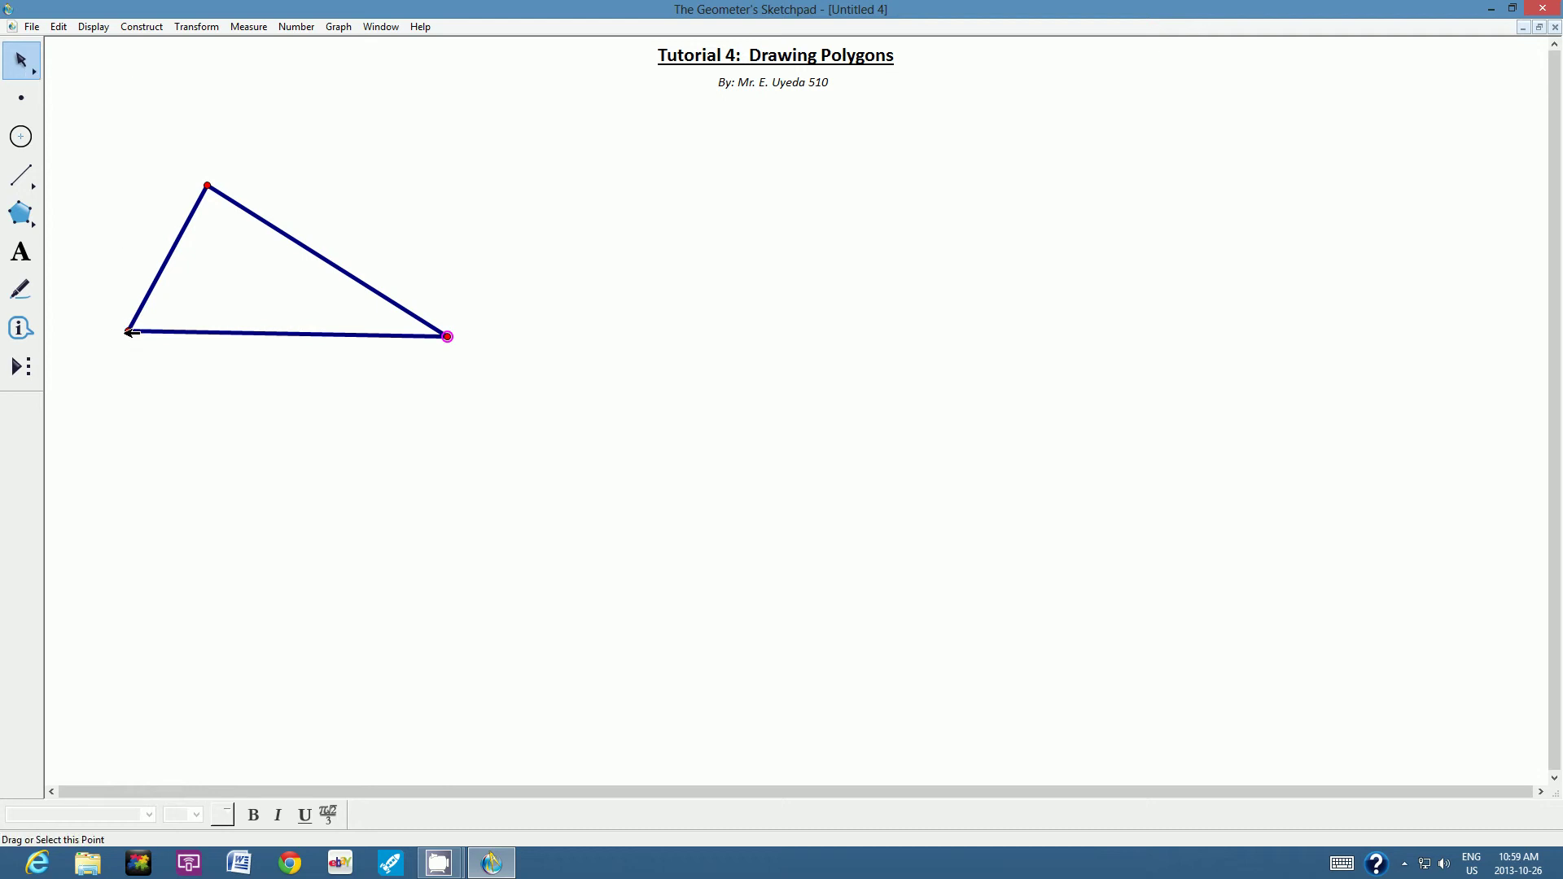
pyautogui.moveTo(127, 333); pyautogui.dragTo(84, 381)
pyautogui.click(208, 183)
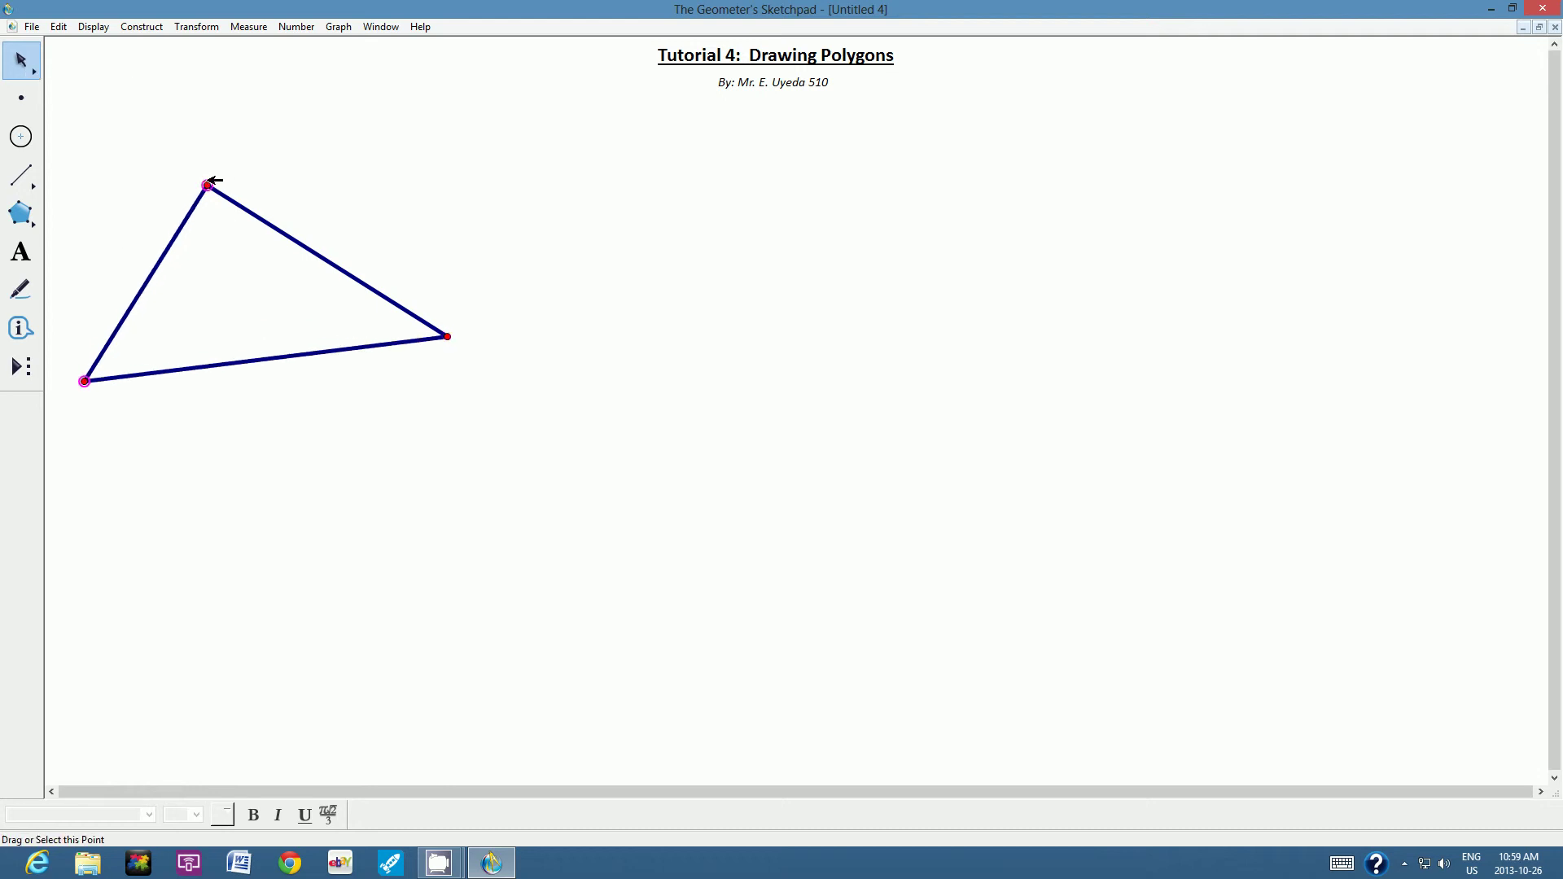
pyautogui.moveTo(208, 184); pyautogui.dragTo(279, 96)
pyautogui.click(510, 149)
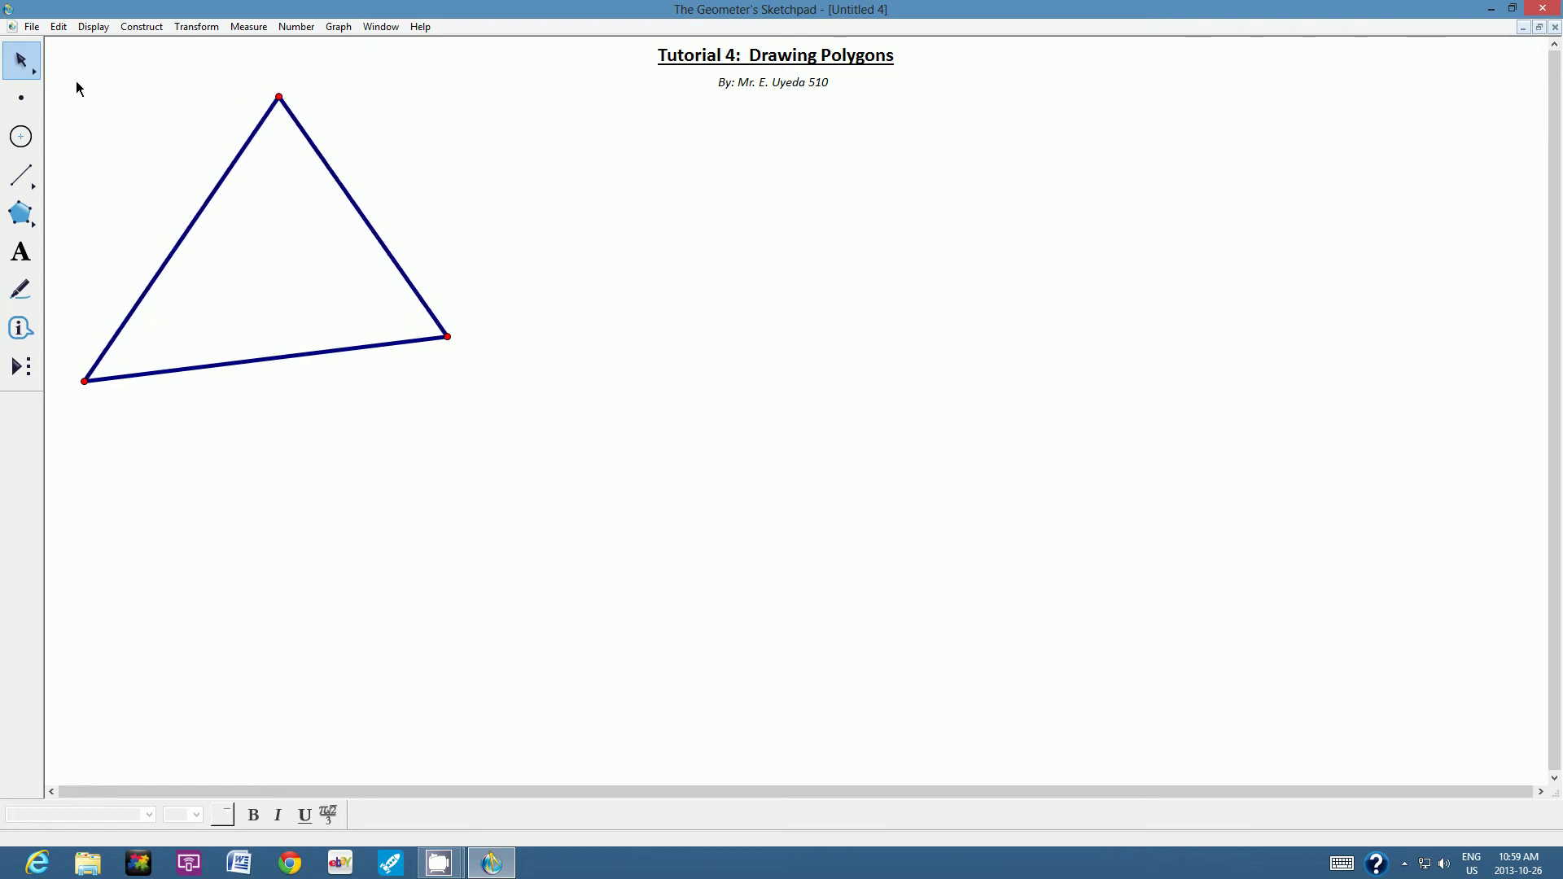
# Move the whole triangle down and to the right, away from the sketch's upper-left corner, and deselect it.
pyautogui.moveTo(61, 57); pyautogui.dragTo(511, 426)
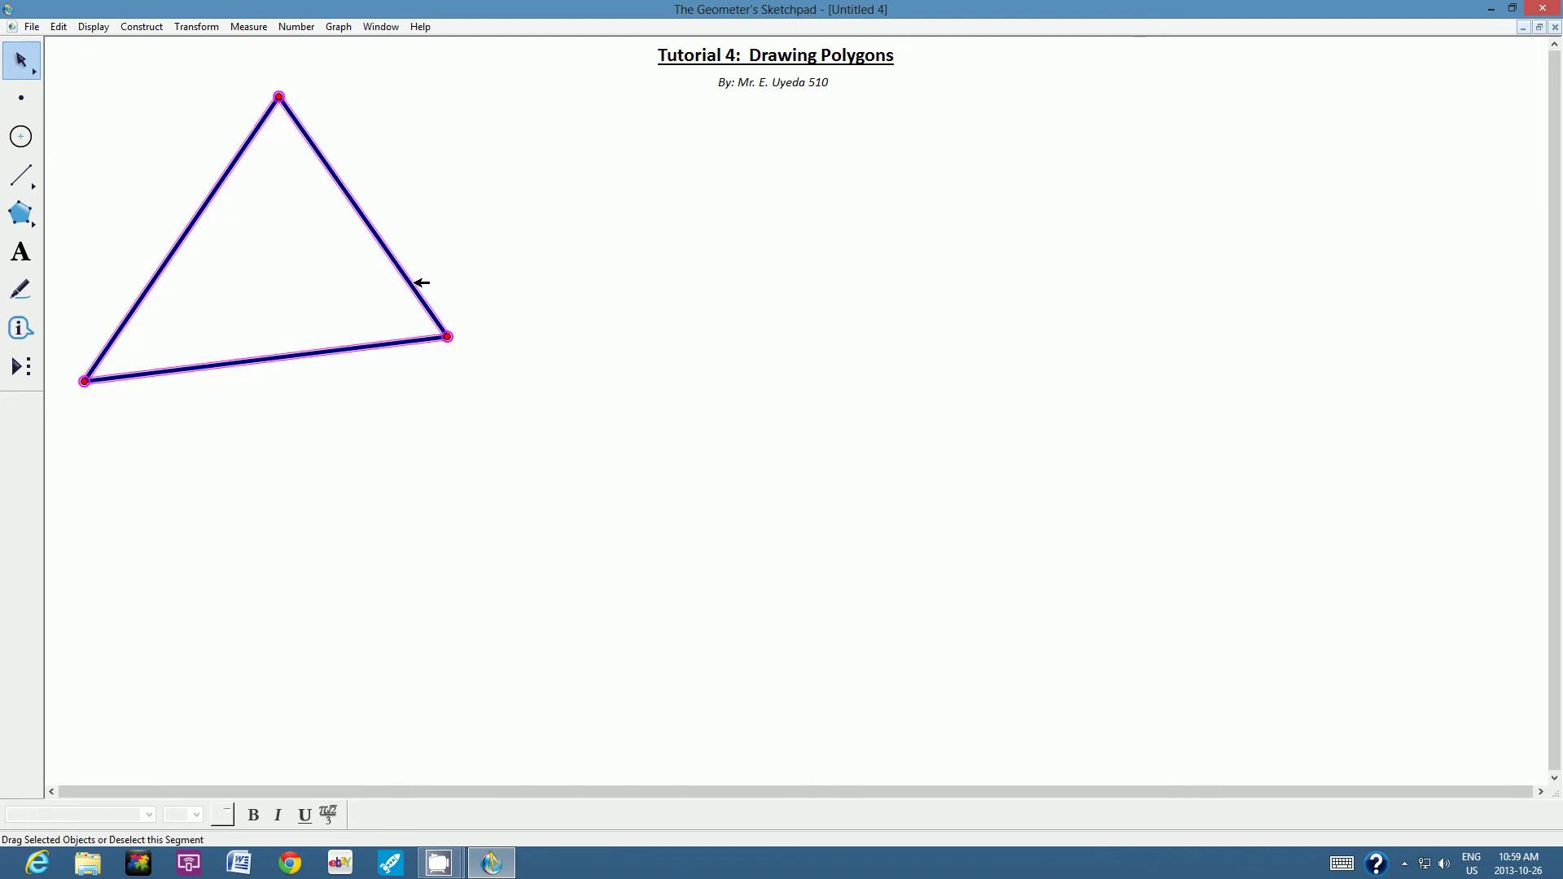
pyautogui.moveTo(421, 282); pyautogui.dragTo(625, 366)
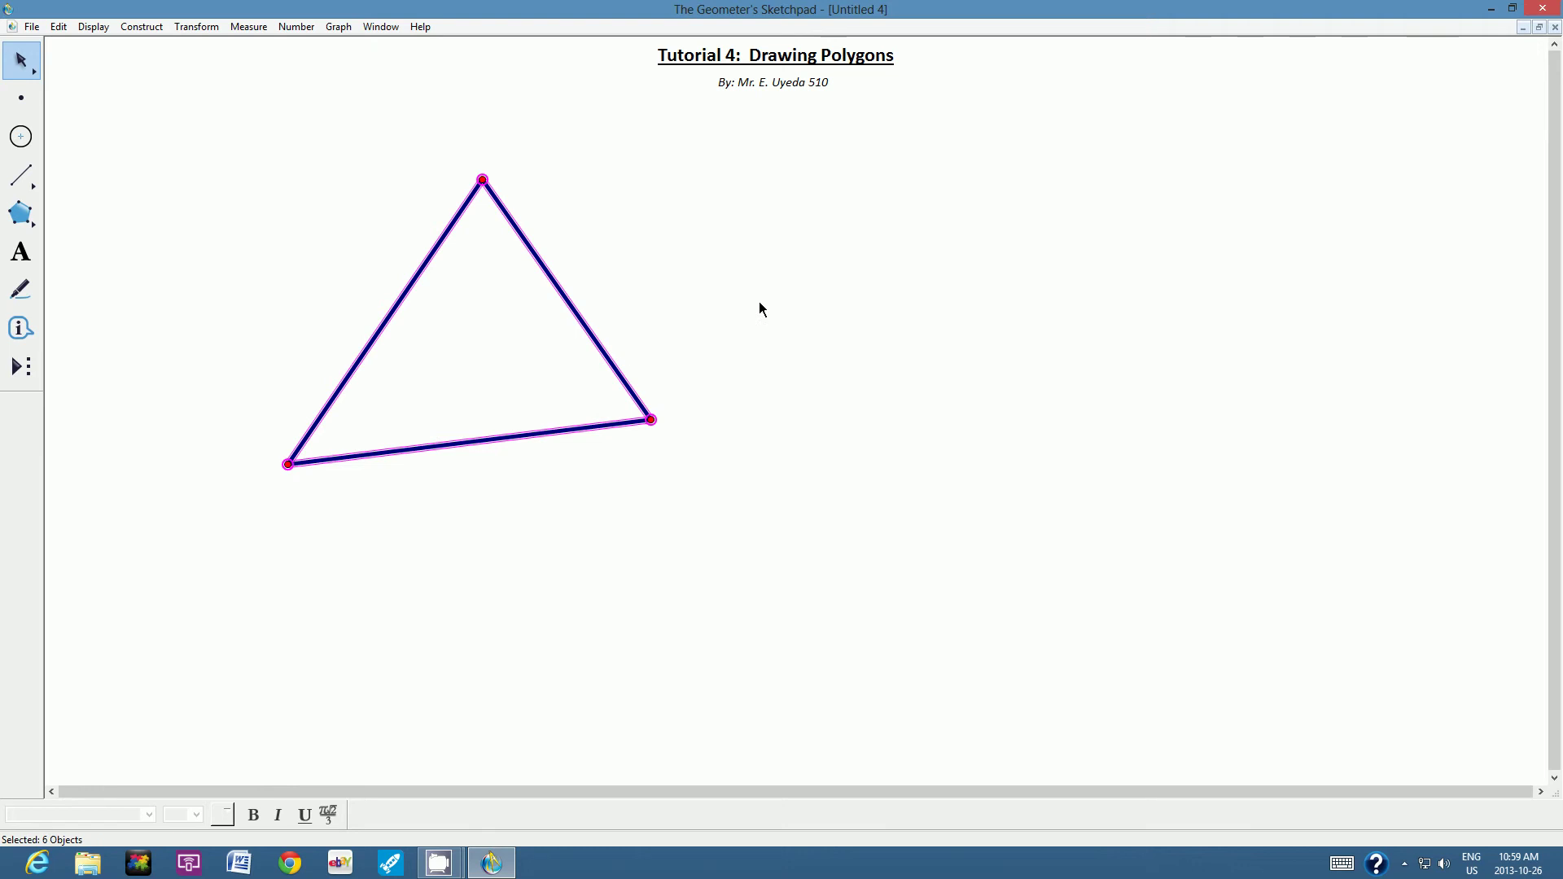
pyautogui.click(676, 256)
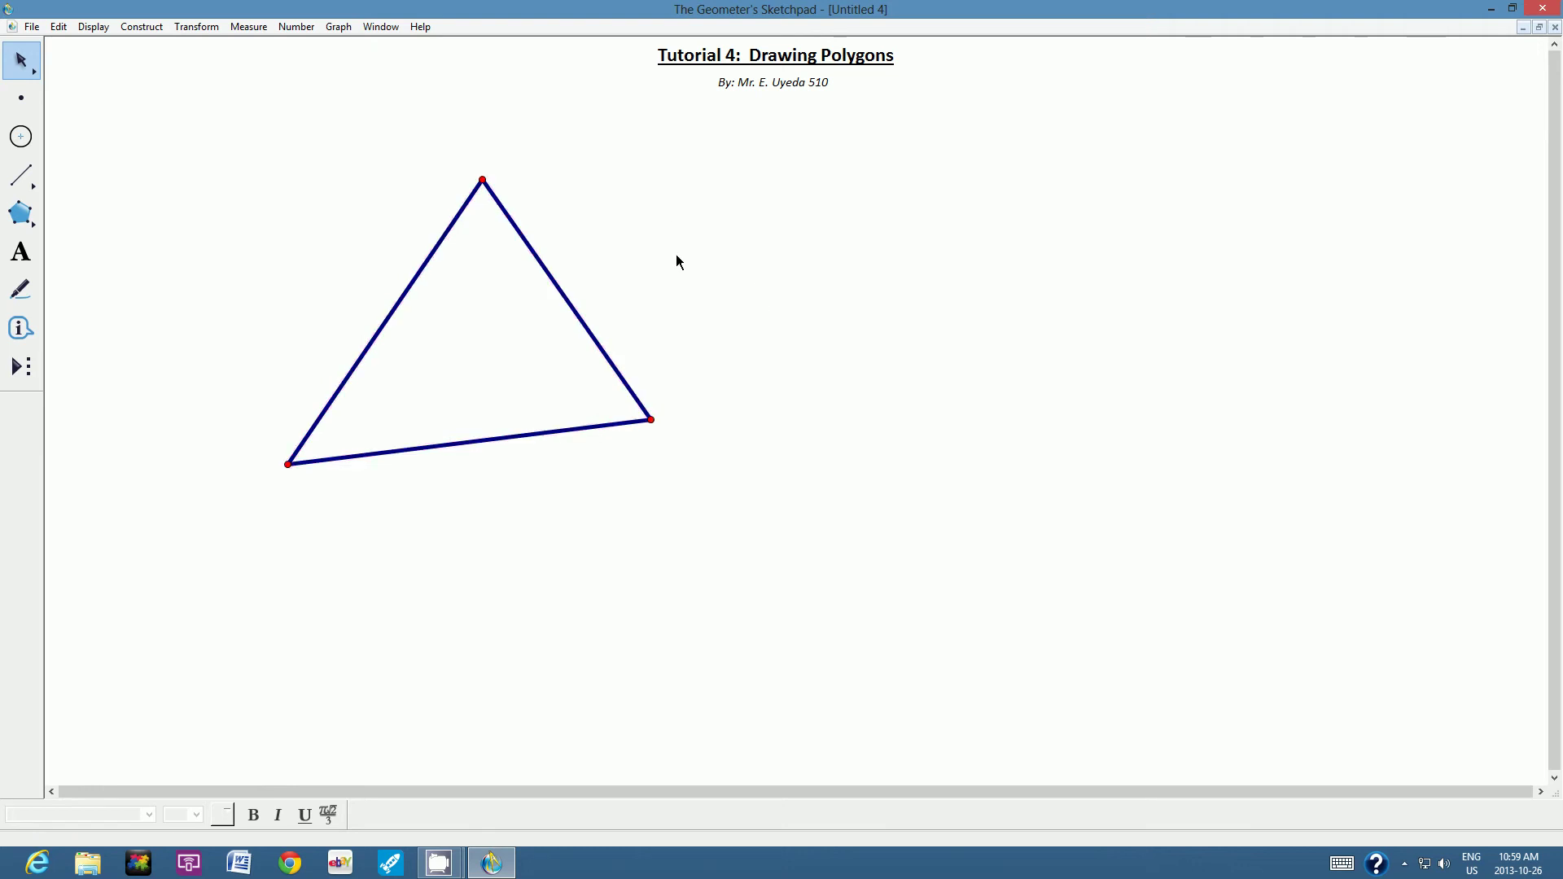
# Mark each of the triangle's three interior angles with a small freehand Marker dot, then deselect the drawing.
pyautogui.click(18, 292)
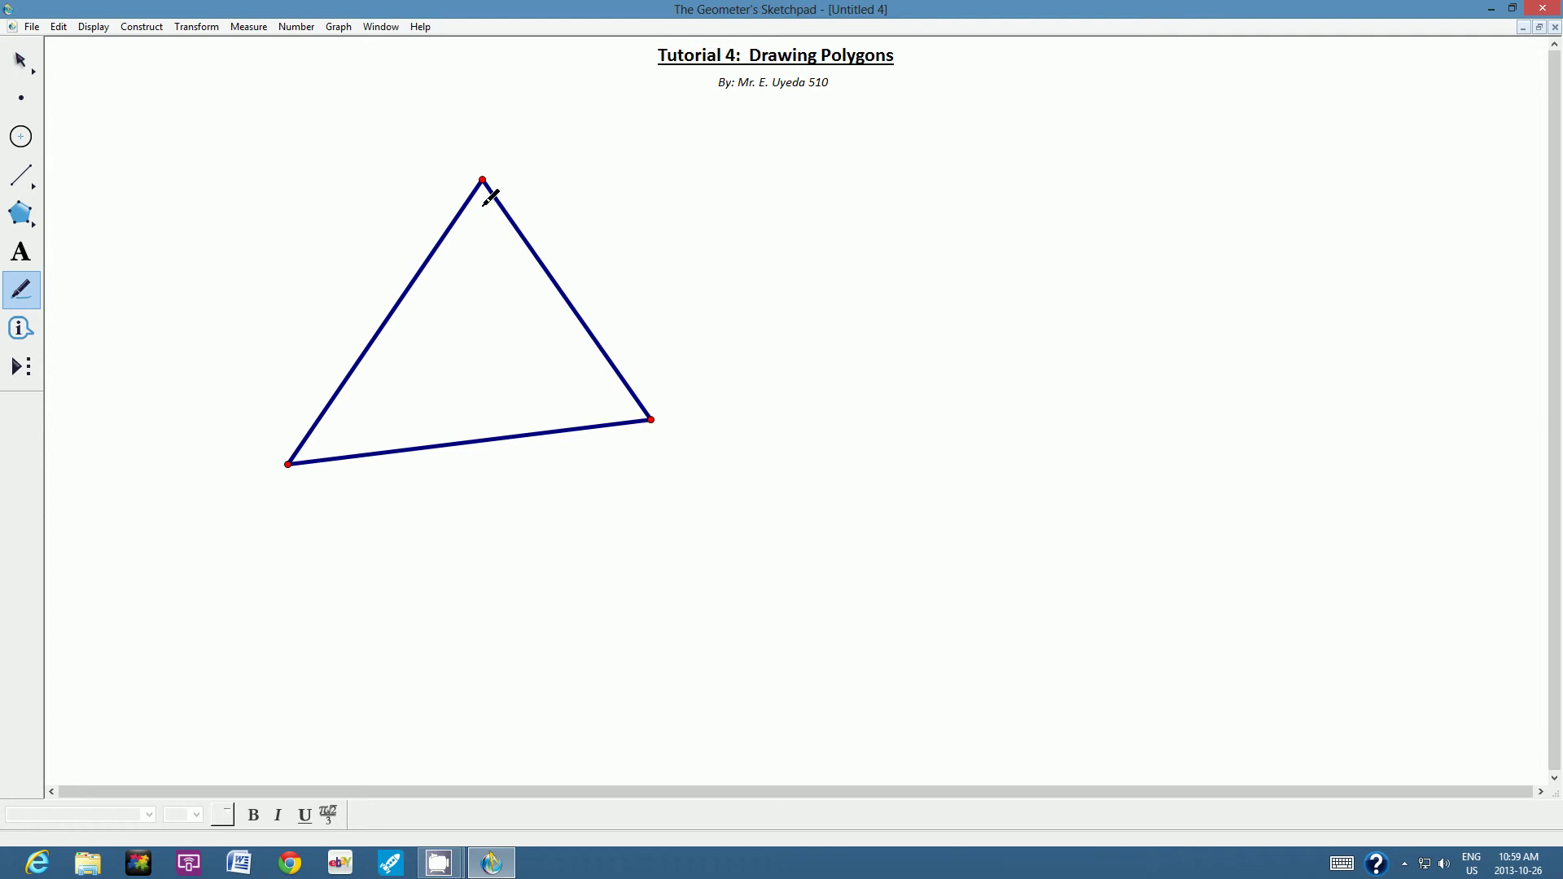
pyautogui.moveTo(484, 204); pyautogui.dragTo(487, 205)
pyautogui.moveTo(624, 409); pyautogui.dragTo(623, 406)
pyautogui.moveTo(322, 446); pyautogui.dragTo(320, 448)
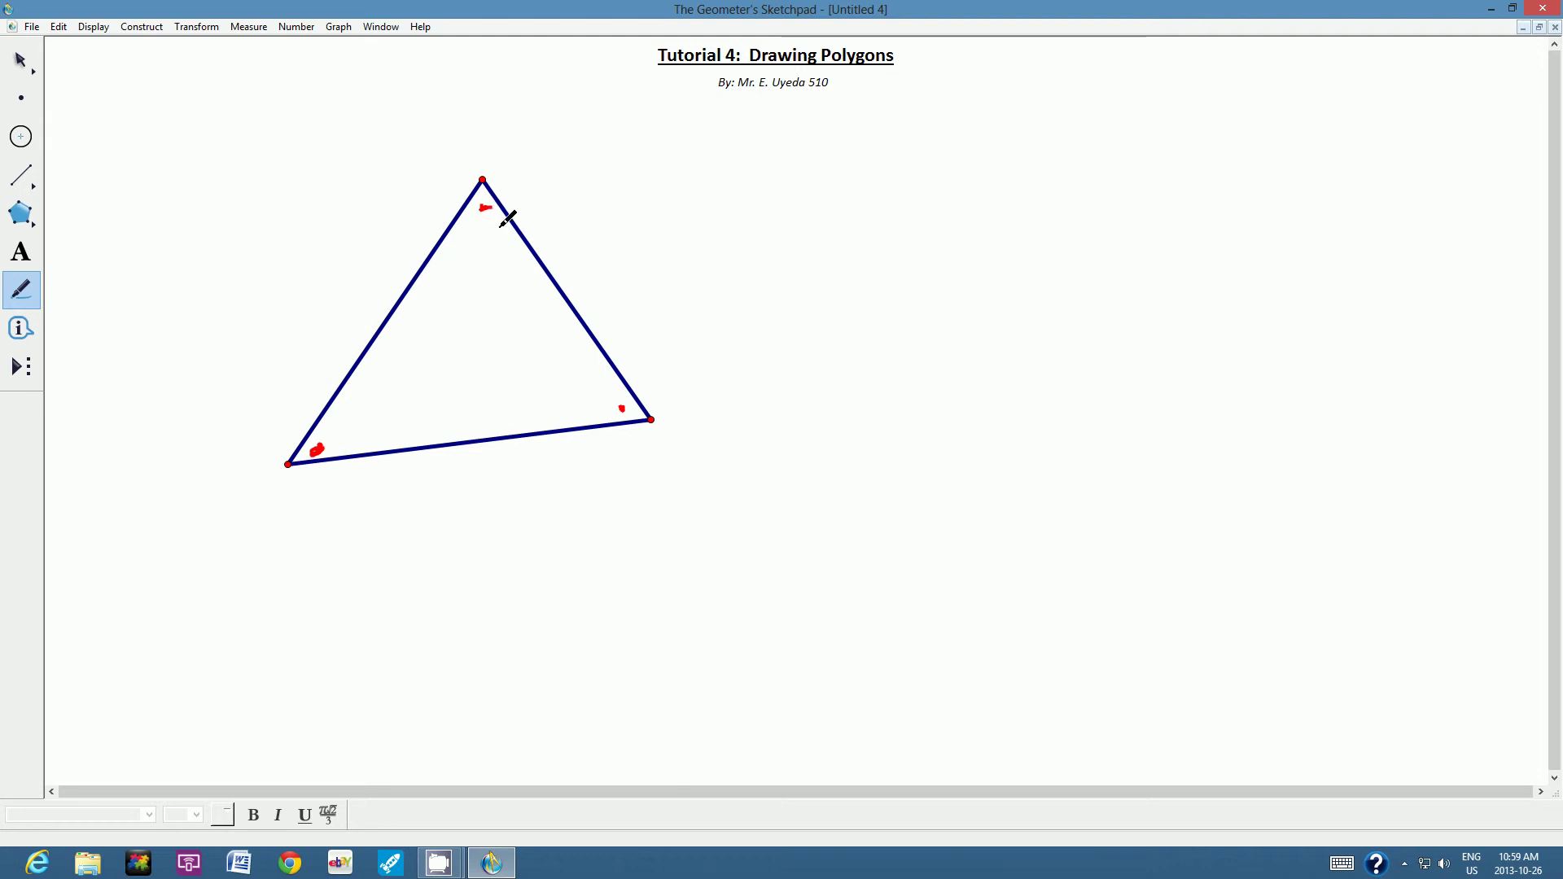
pyautogui.click(23, 69)
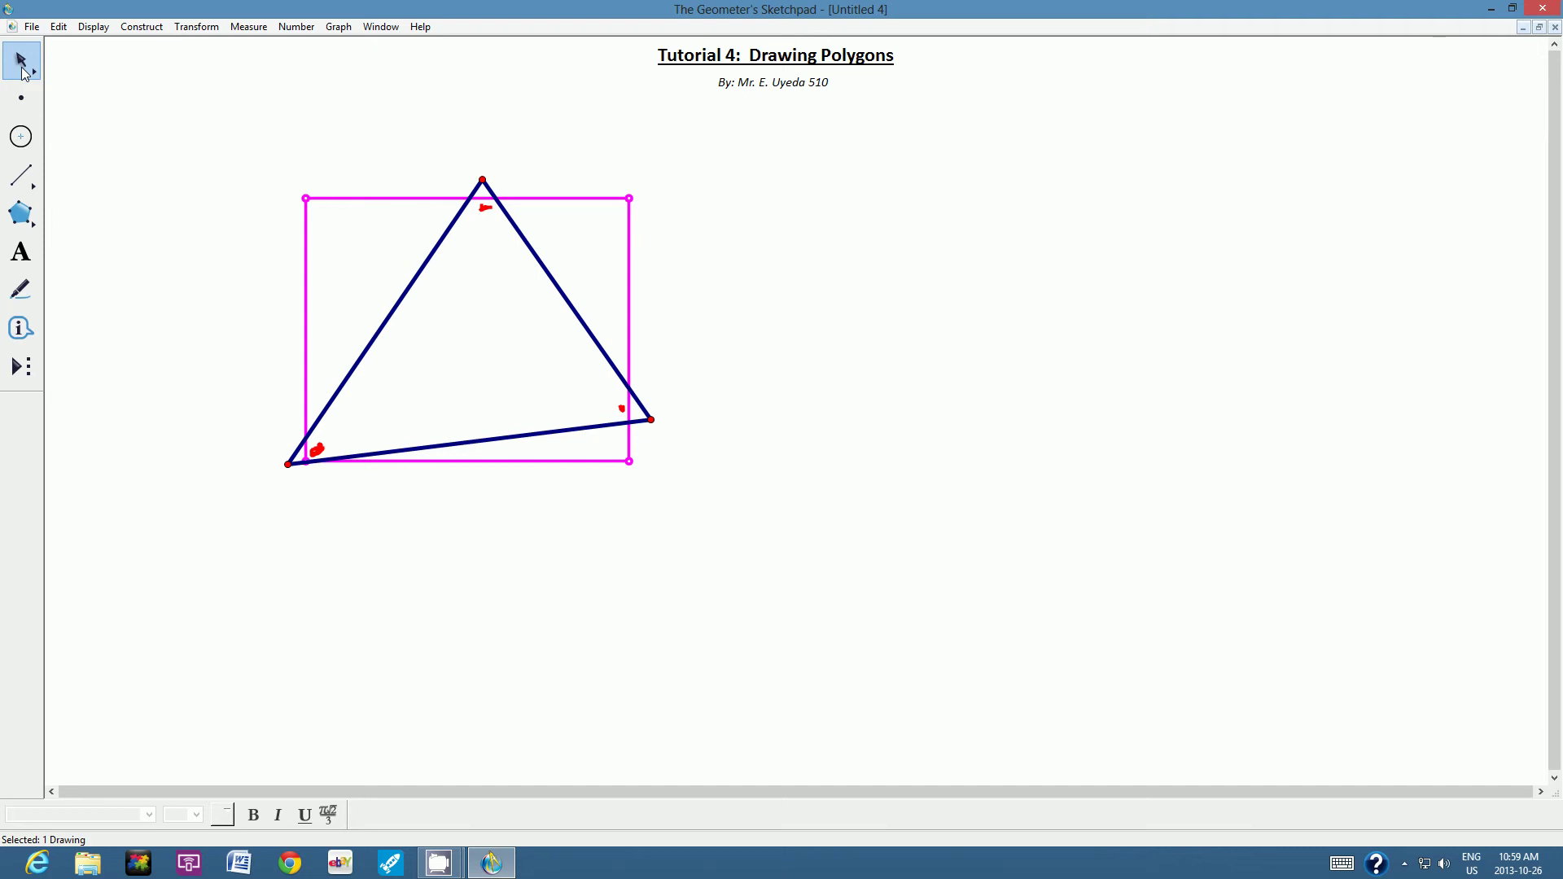
pyautogui.click(313, 113)
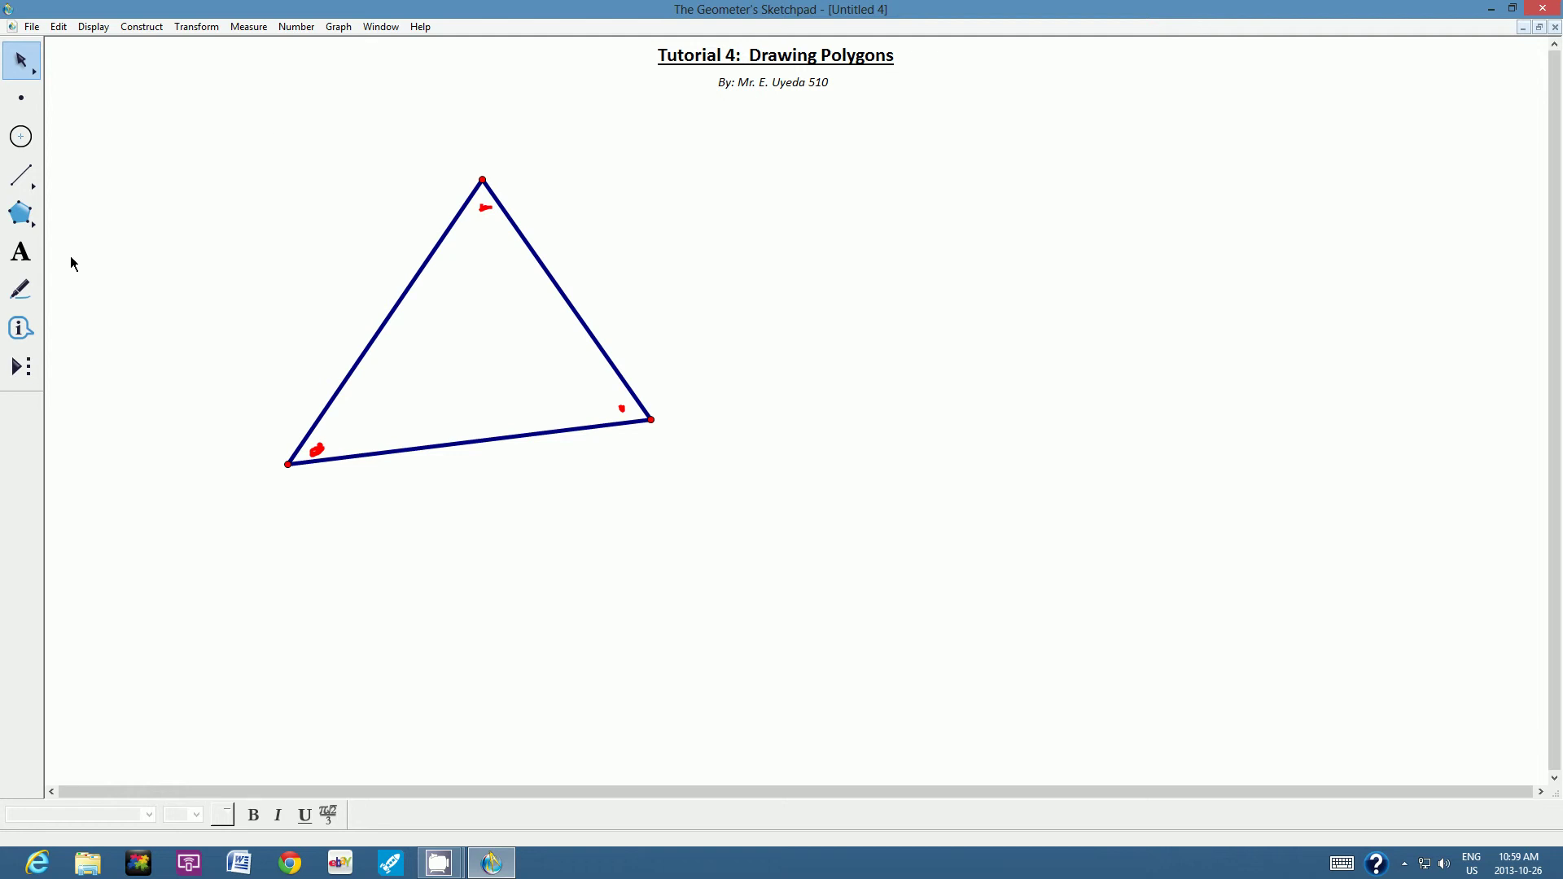
# Draw a freehand Marker arc across the triangle's lower-left angle and delete the small dots at the three corners.
pyautogui.click(20, 293)
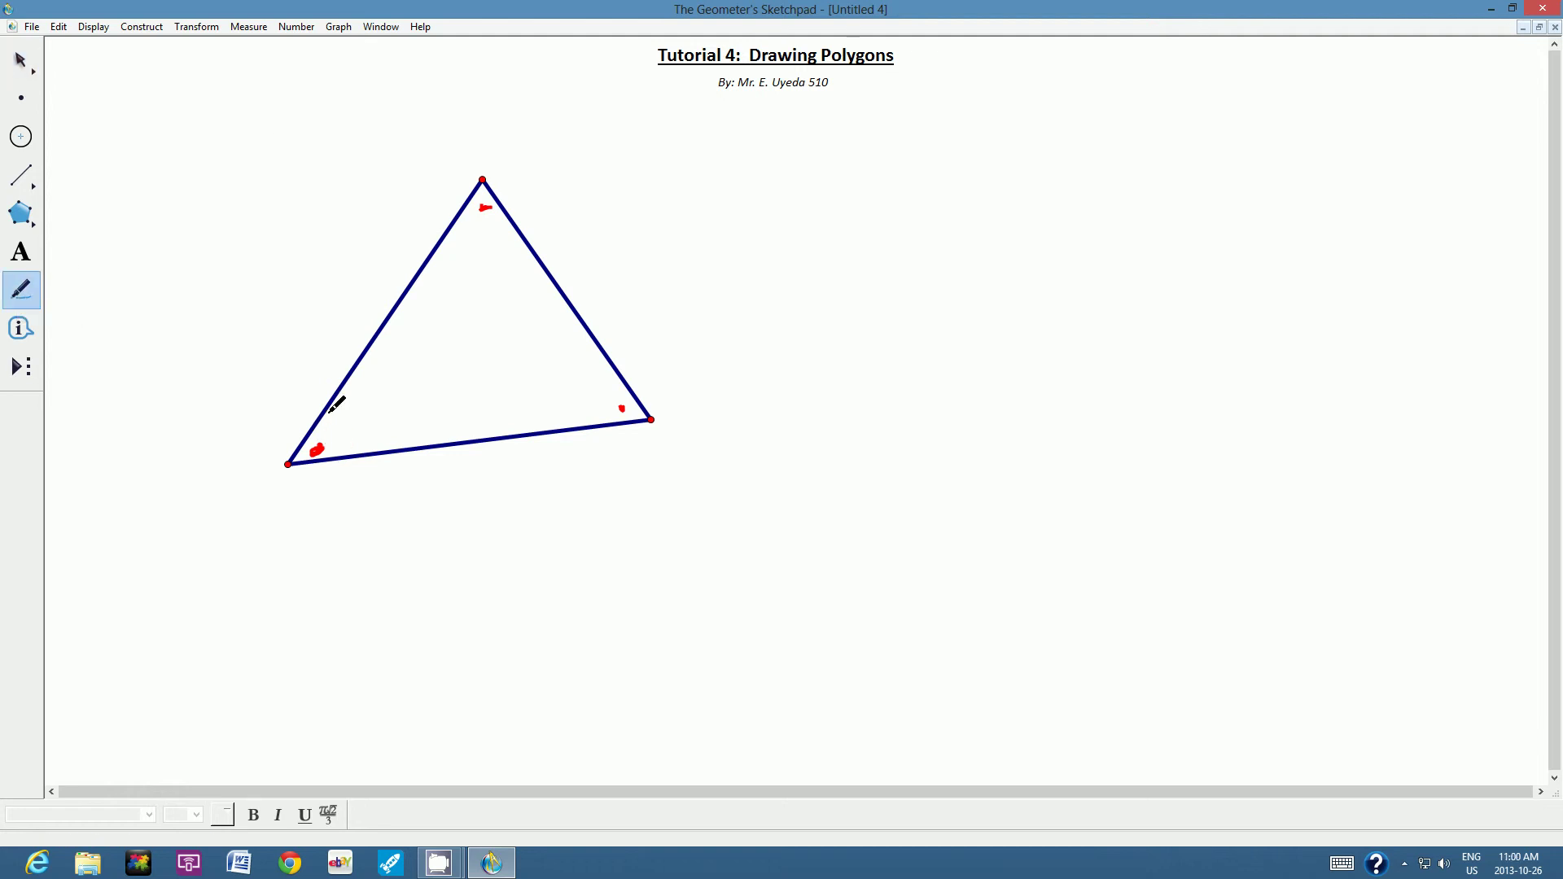
pyautogui.moveTo(331, 415)
pyautogui.mouseDown()
pyautogui.moveTo(357, 449)
pyautogui.moveTo(345, 414)
pyautogui.mouseUp()
pyautogui.click(21, 61)
pyautogui.click(169, 296)
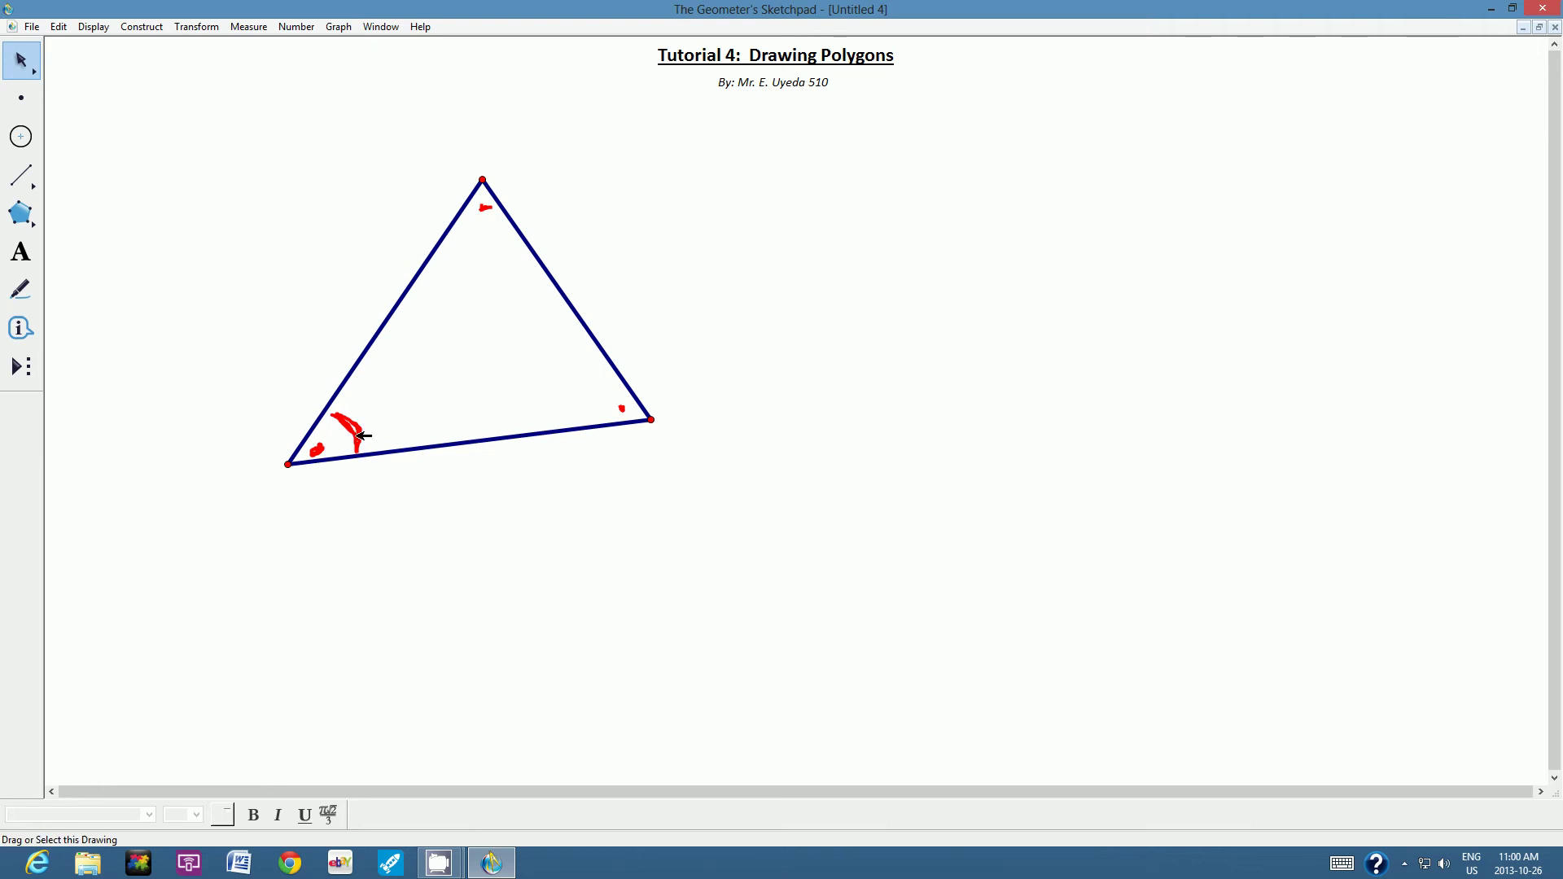
pyautogui.click(320, 450)
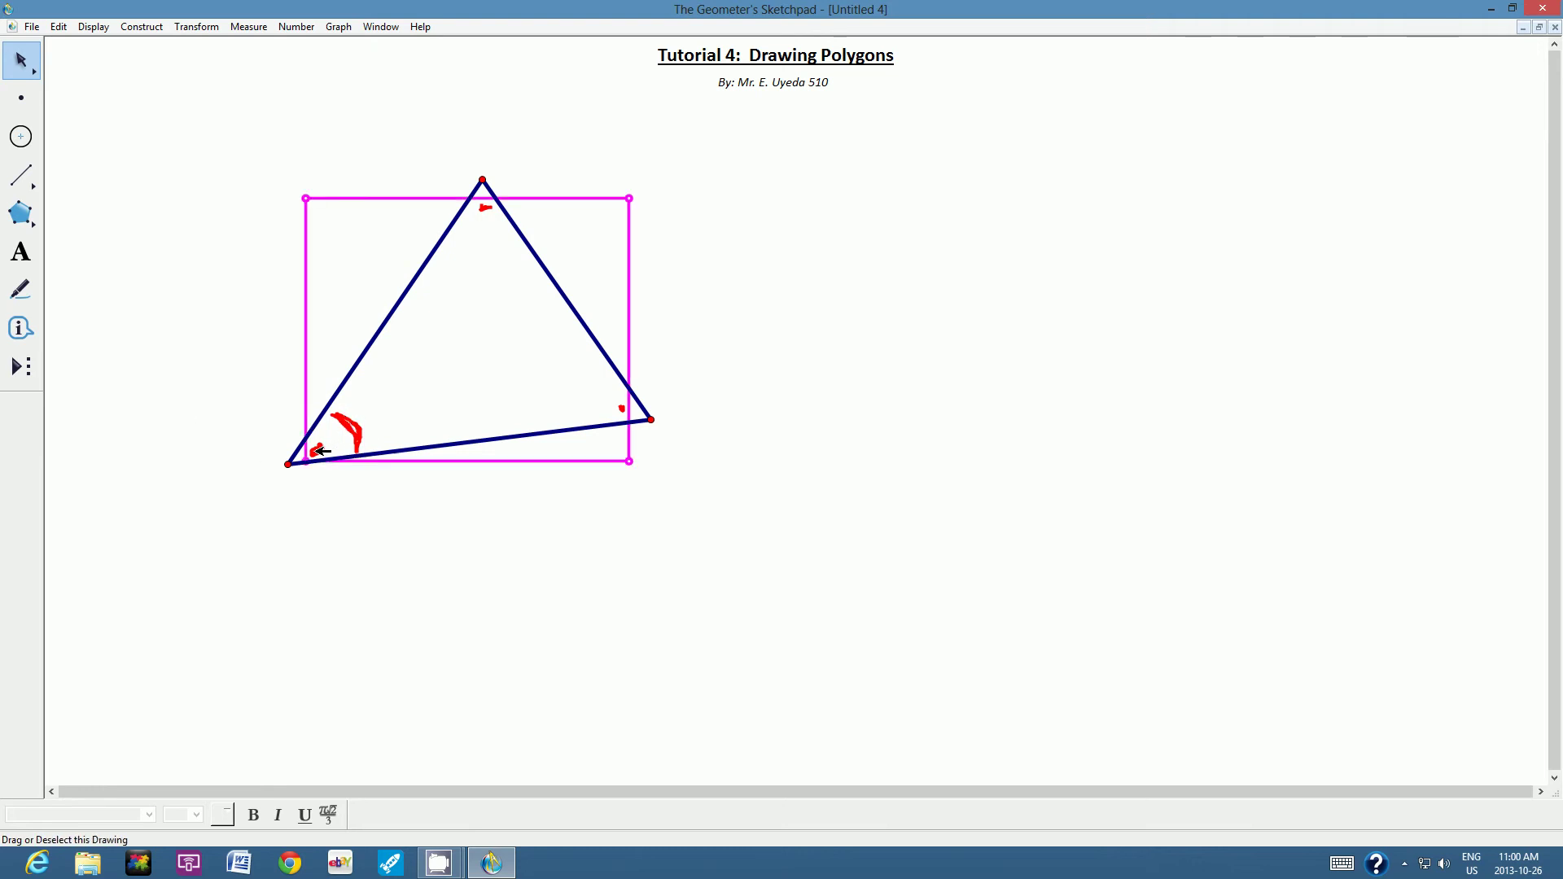
pyautogui.press('Delete')
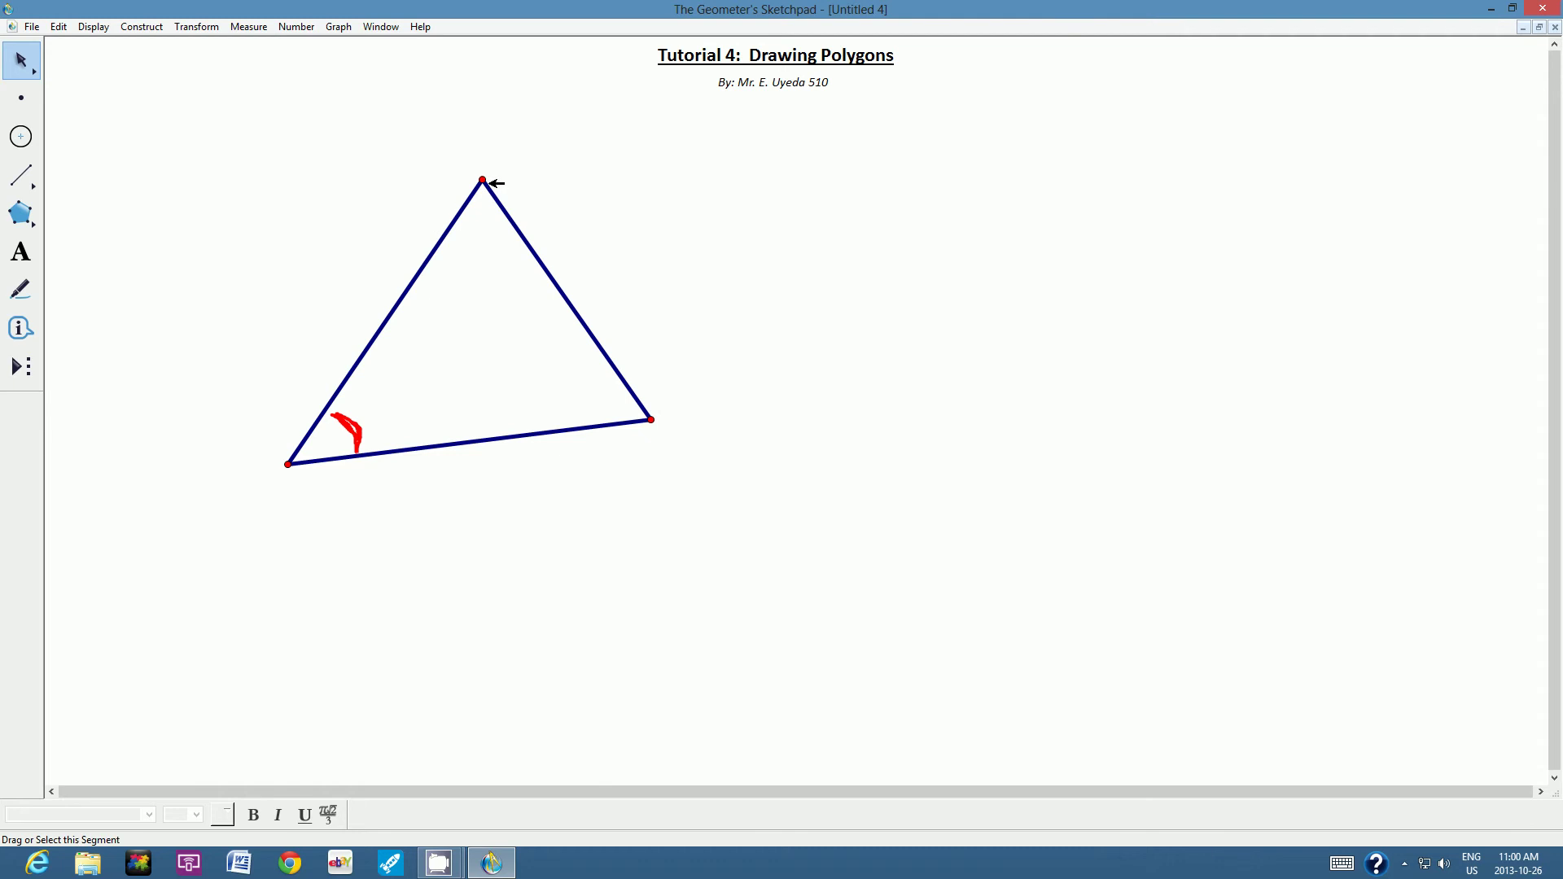
pyautogui.click(483, 179)
pyautogui.click(289, 464)
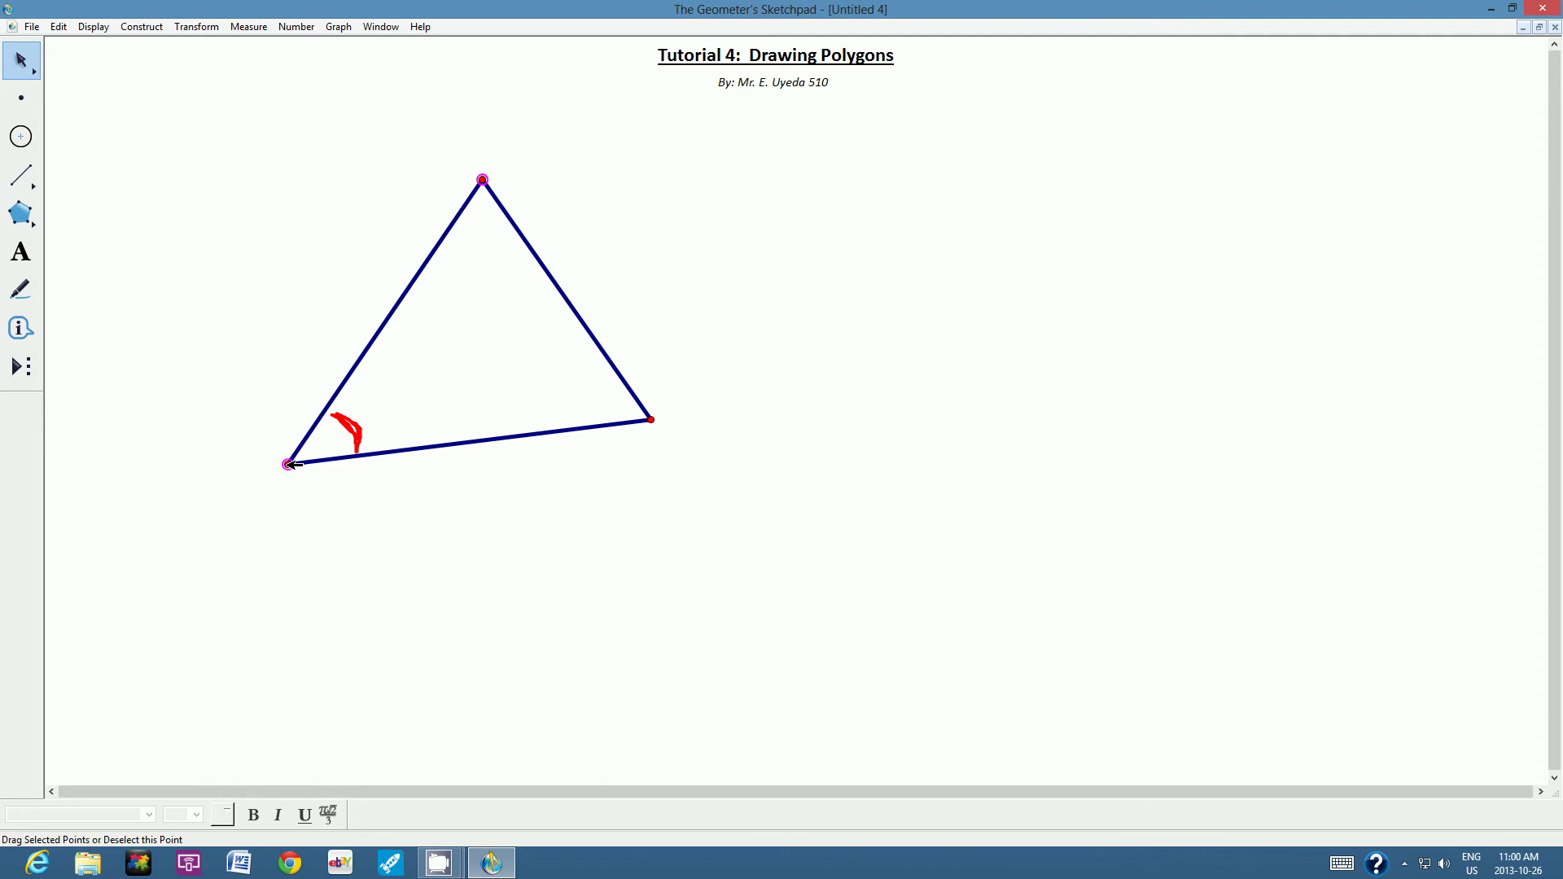
pyautogui.click(652, 421)
pyautogui.click(530, 299)
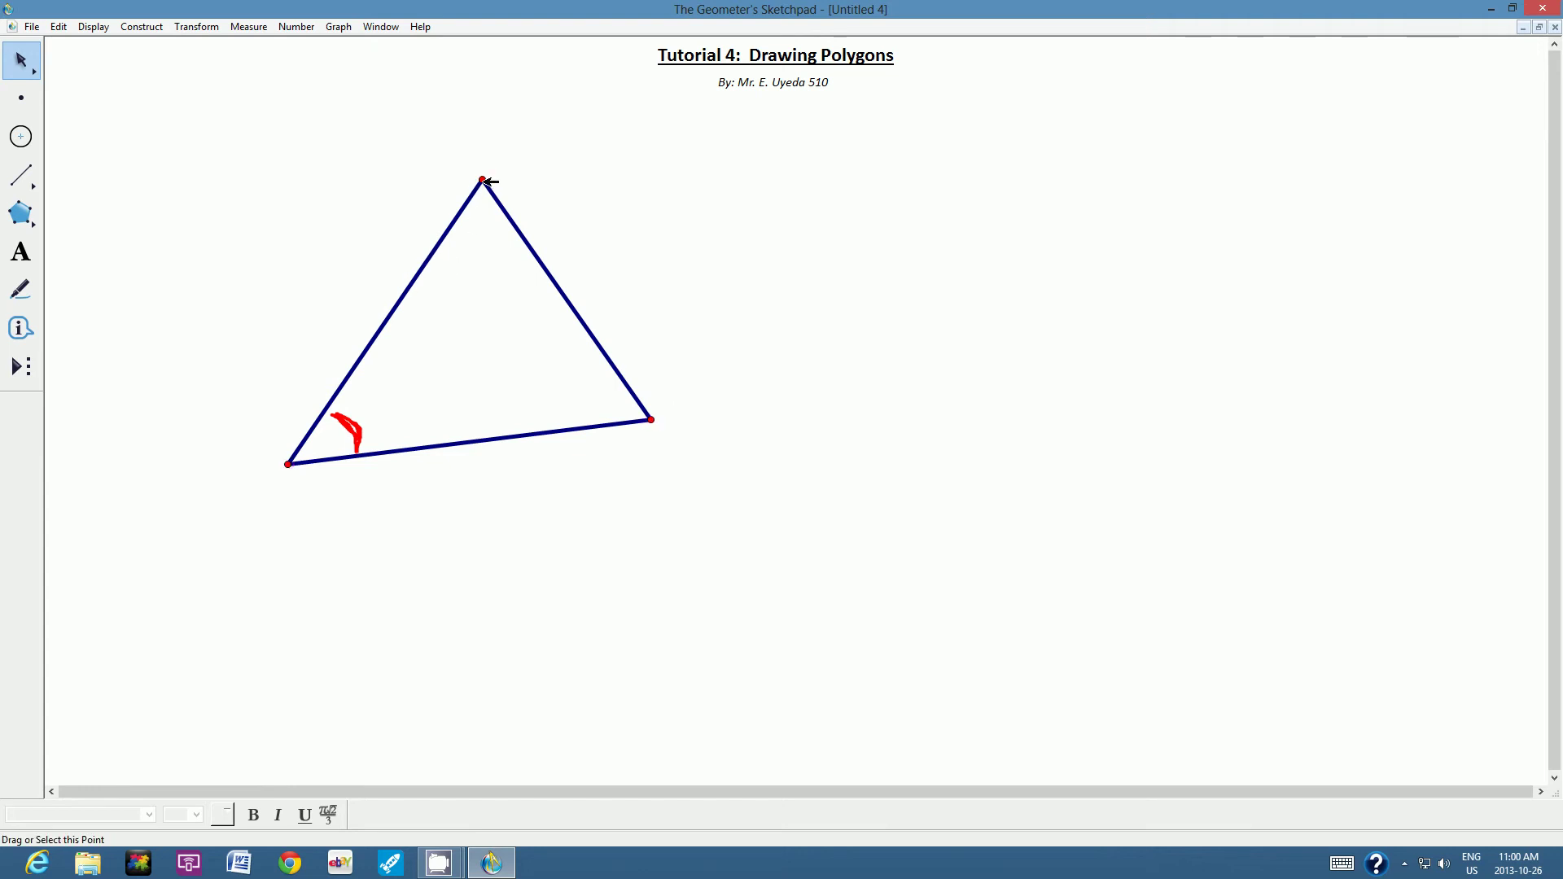
# Copy the two sides and three vertices that form the lower-left angle, paste them, and place the copy below the triangle.
pyautogui.click(483, 180)
pyautogui.click(441, 251)
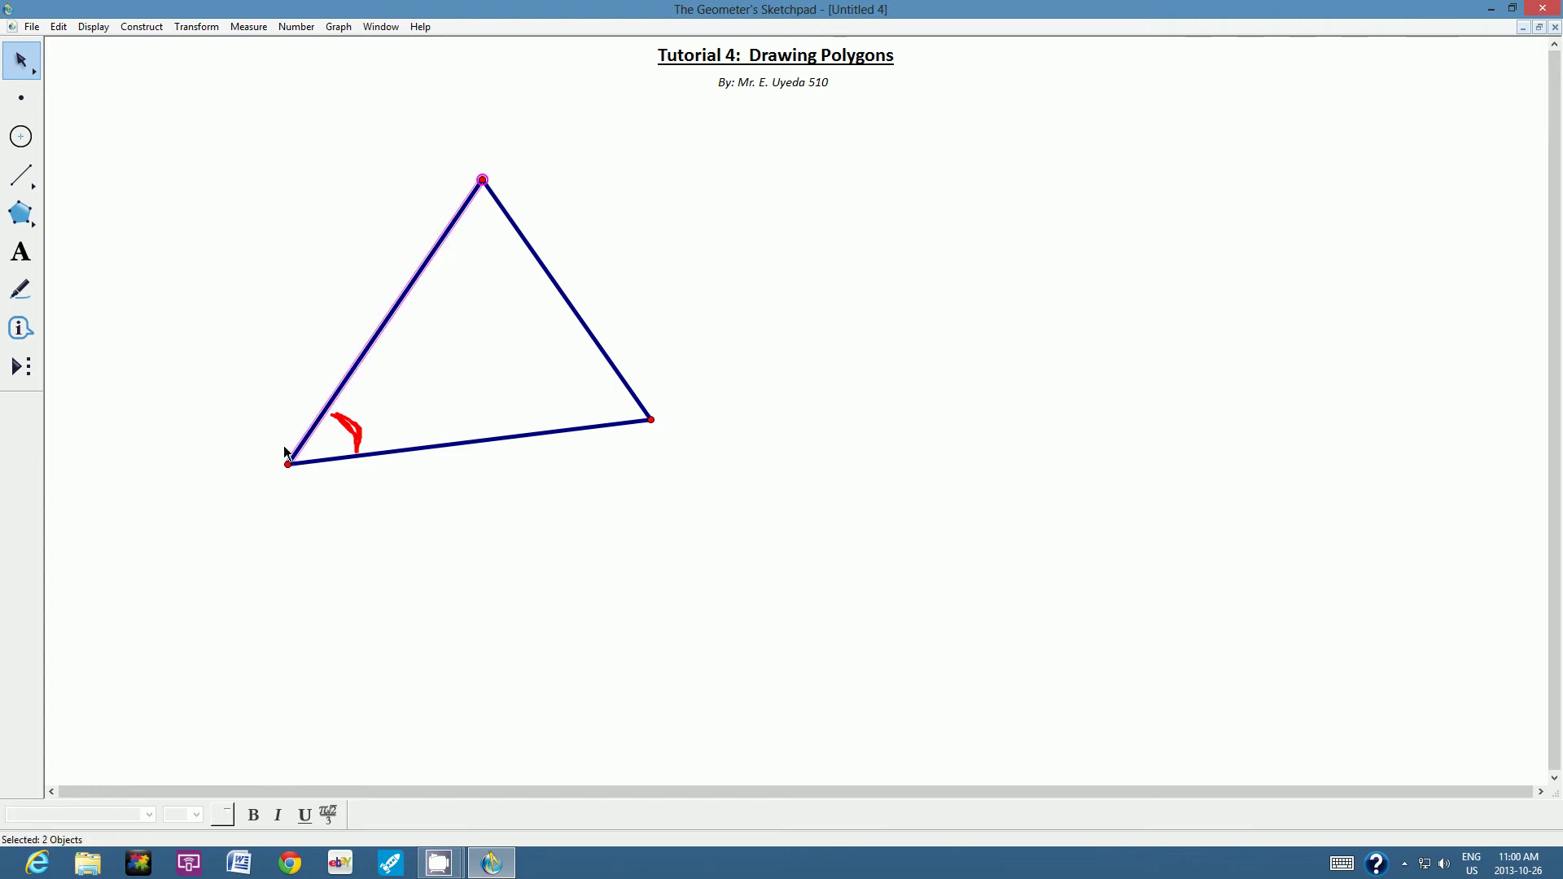
pyautogui.click(288, 464)
pyautogui.click(372, 455)
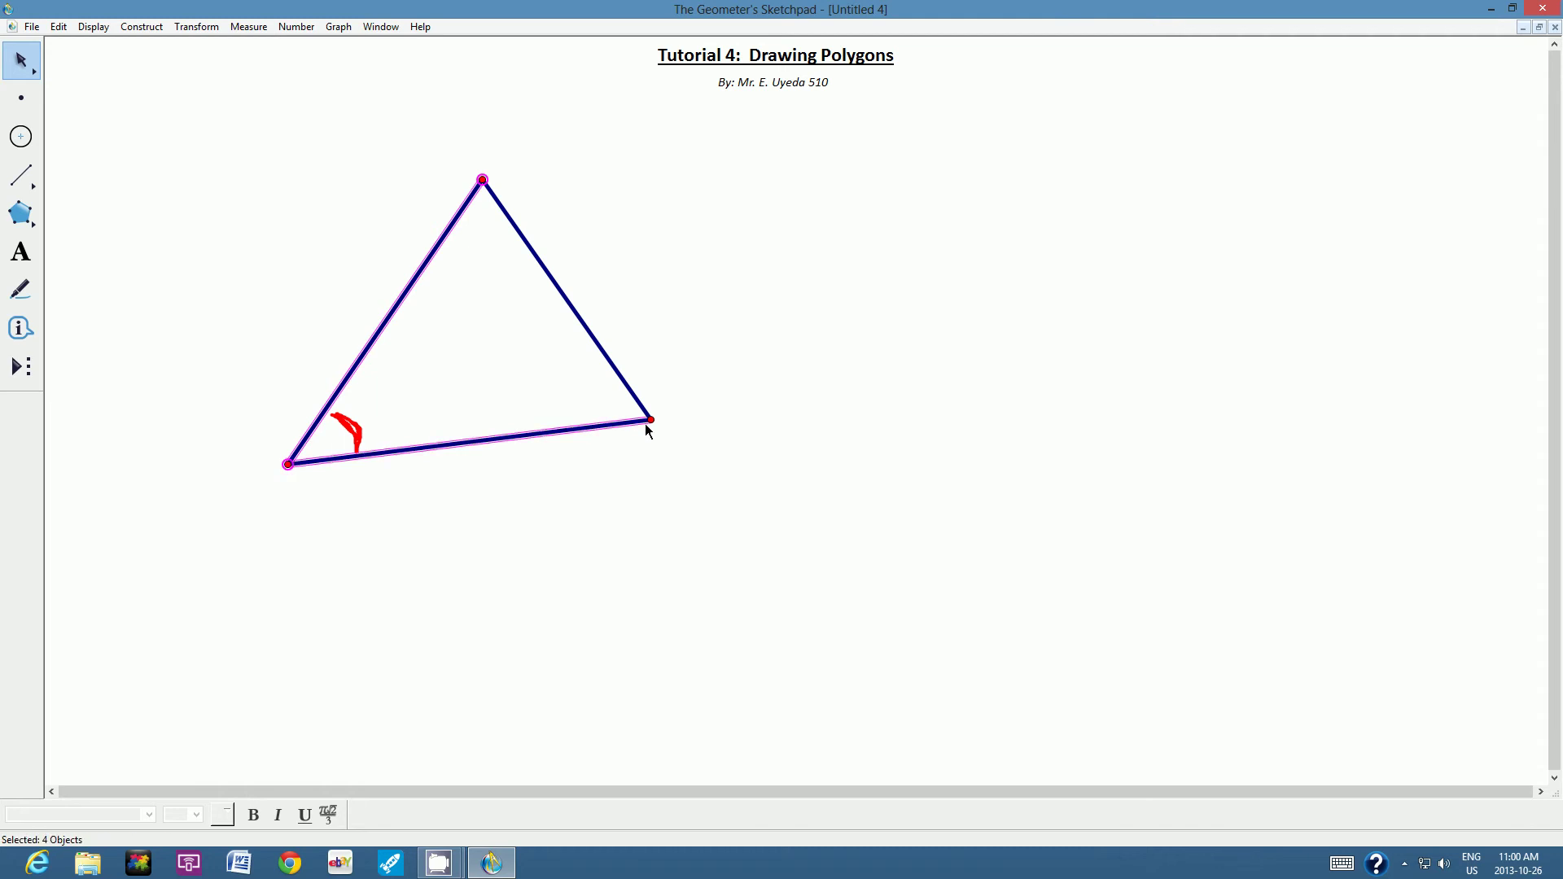
pyautogui.click(652, 420)
pyautogui.click(58, 26)
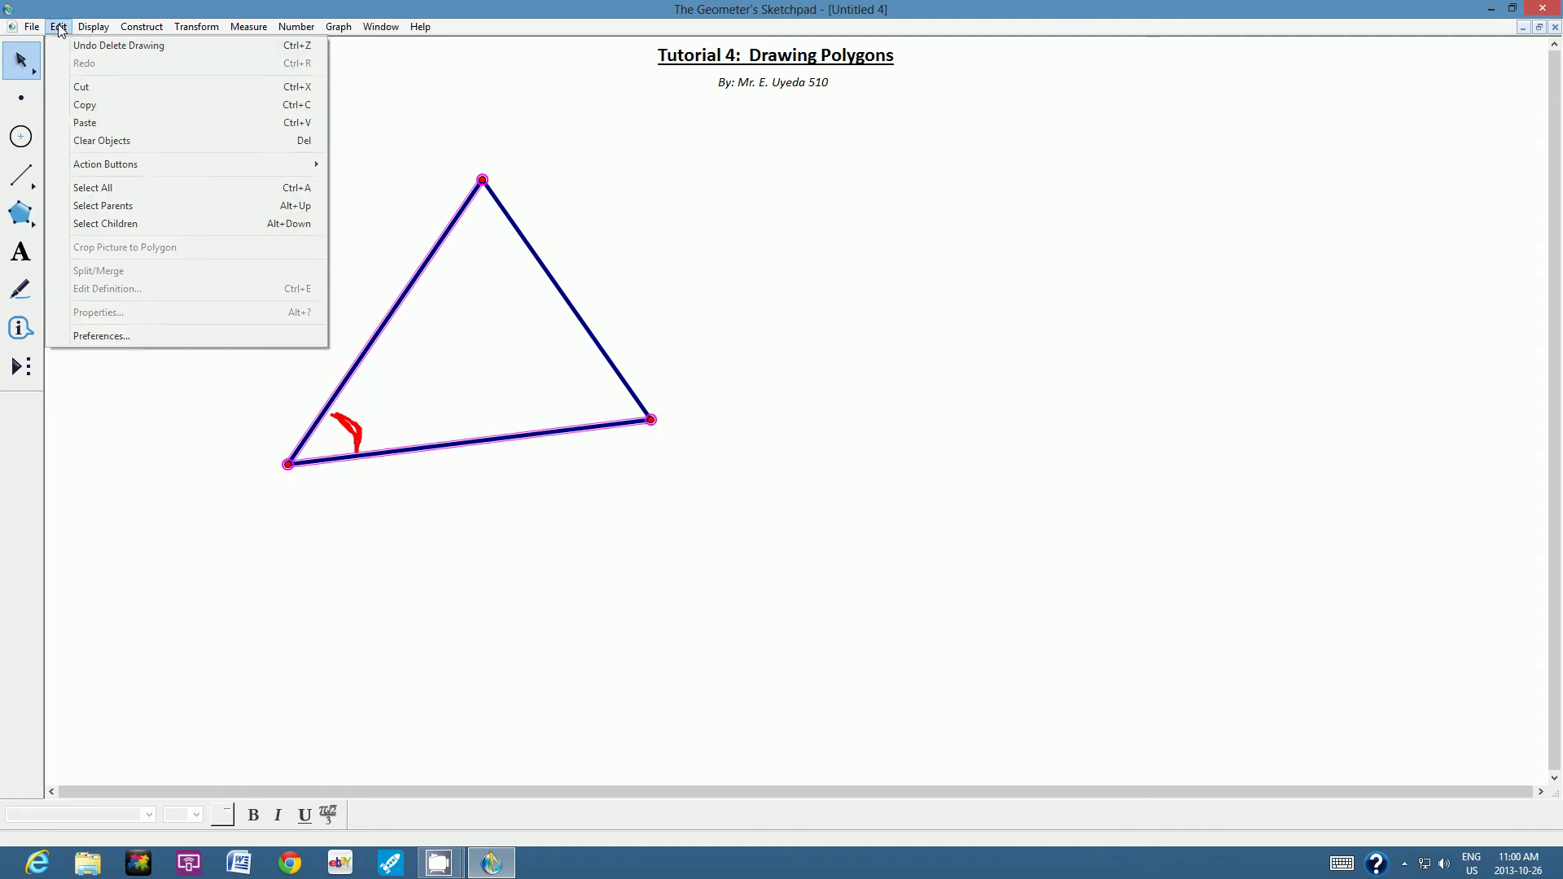
pyautogui.click(85, 104)
pyautogui.click(59, 26)
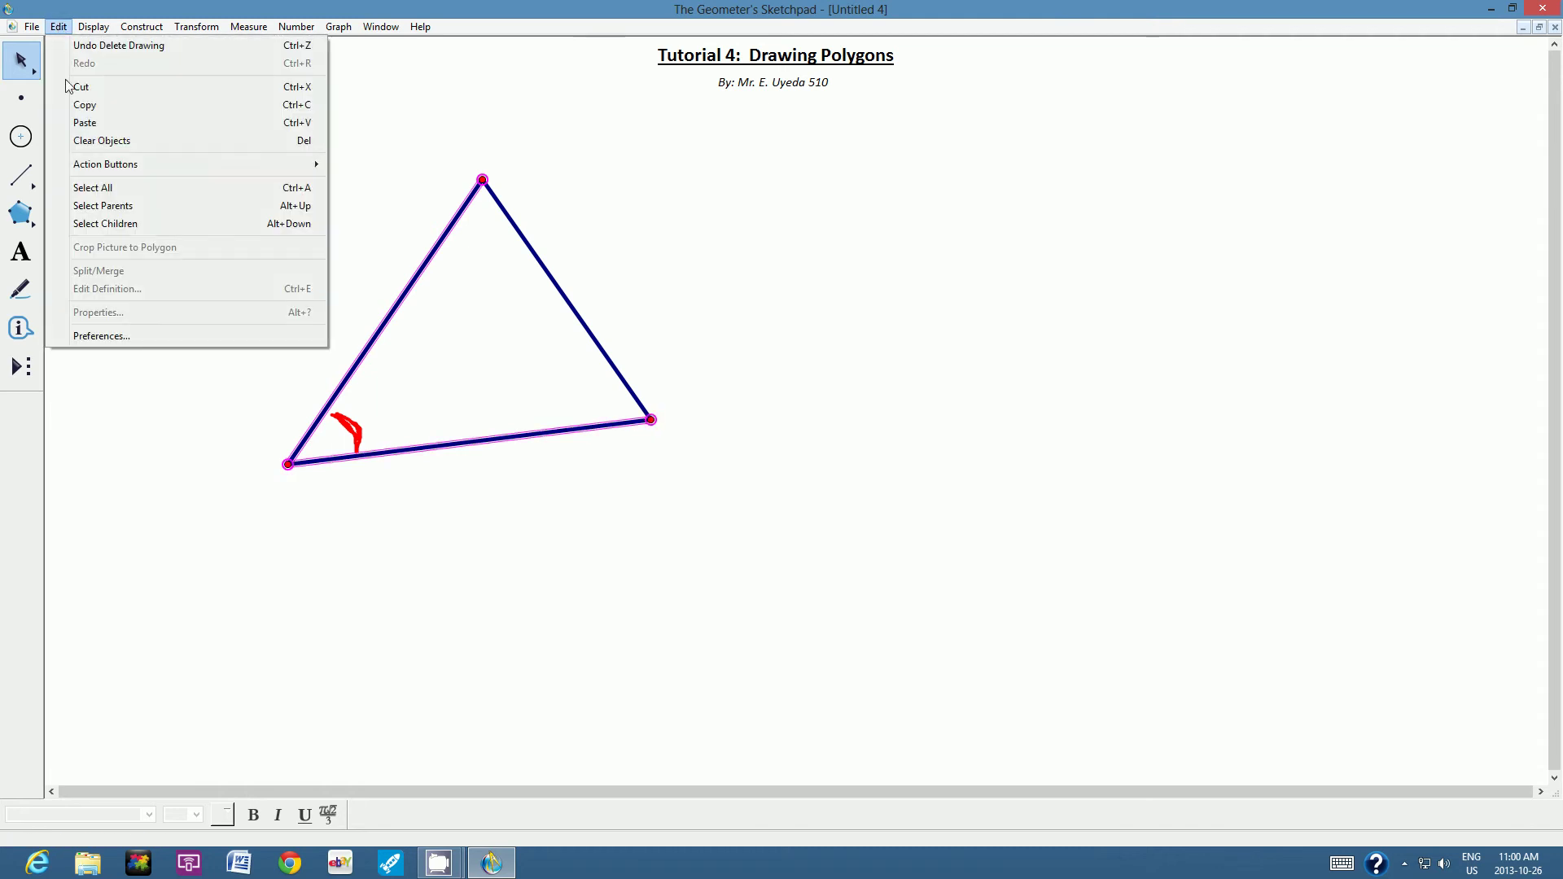
pyautogui.click(91, 120)
pyautogui.moveTo(444, 479); pyautogui.dragTo(411, 725)
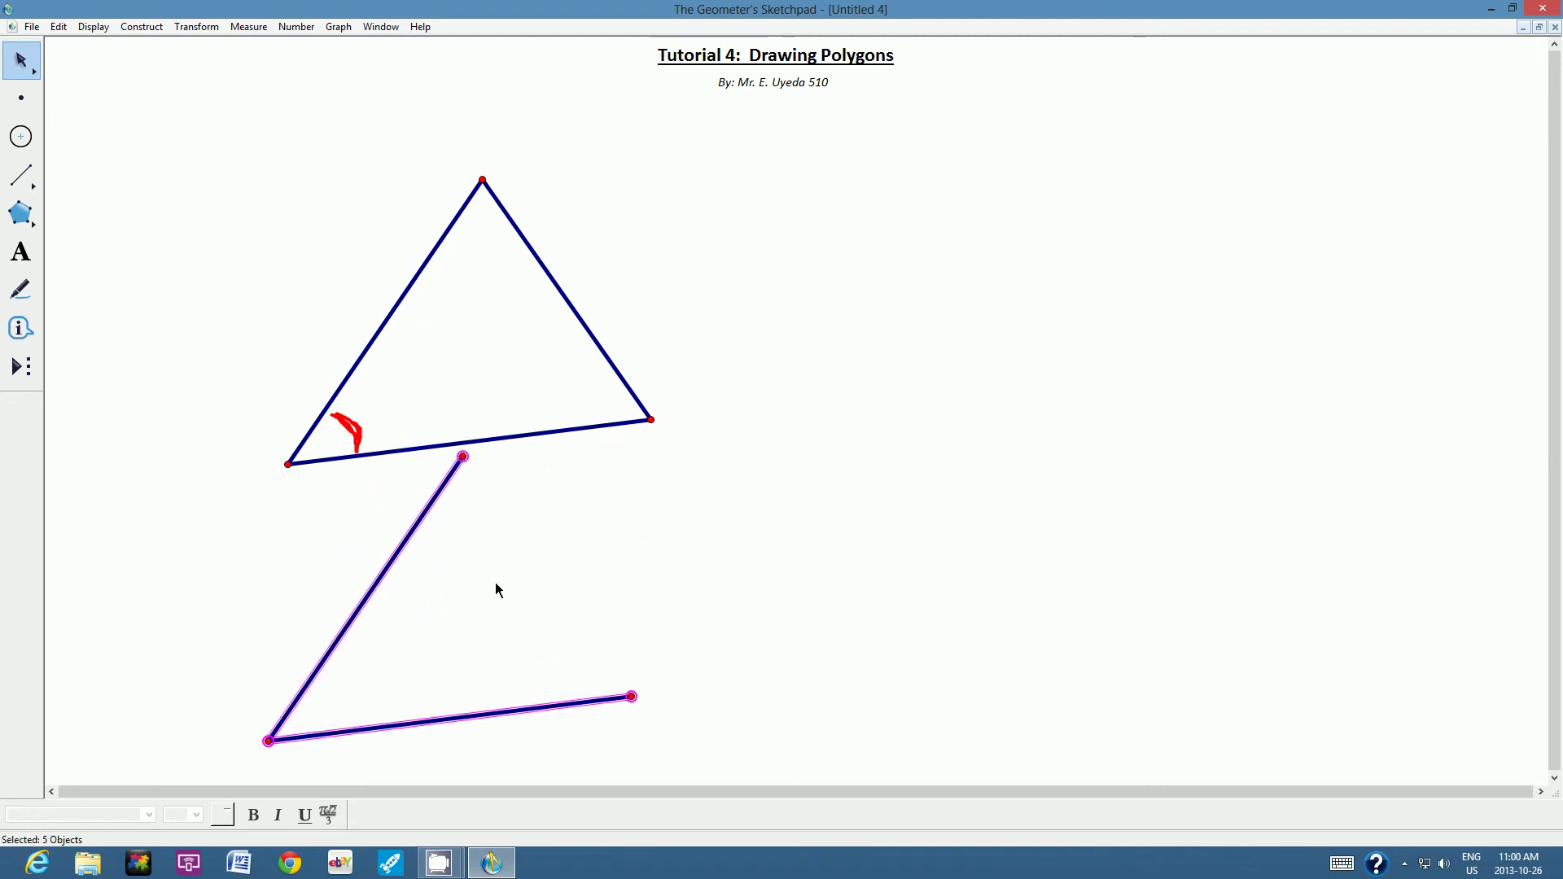
pyautogui.click(554, 541)
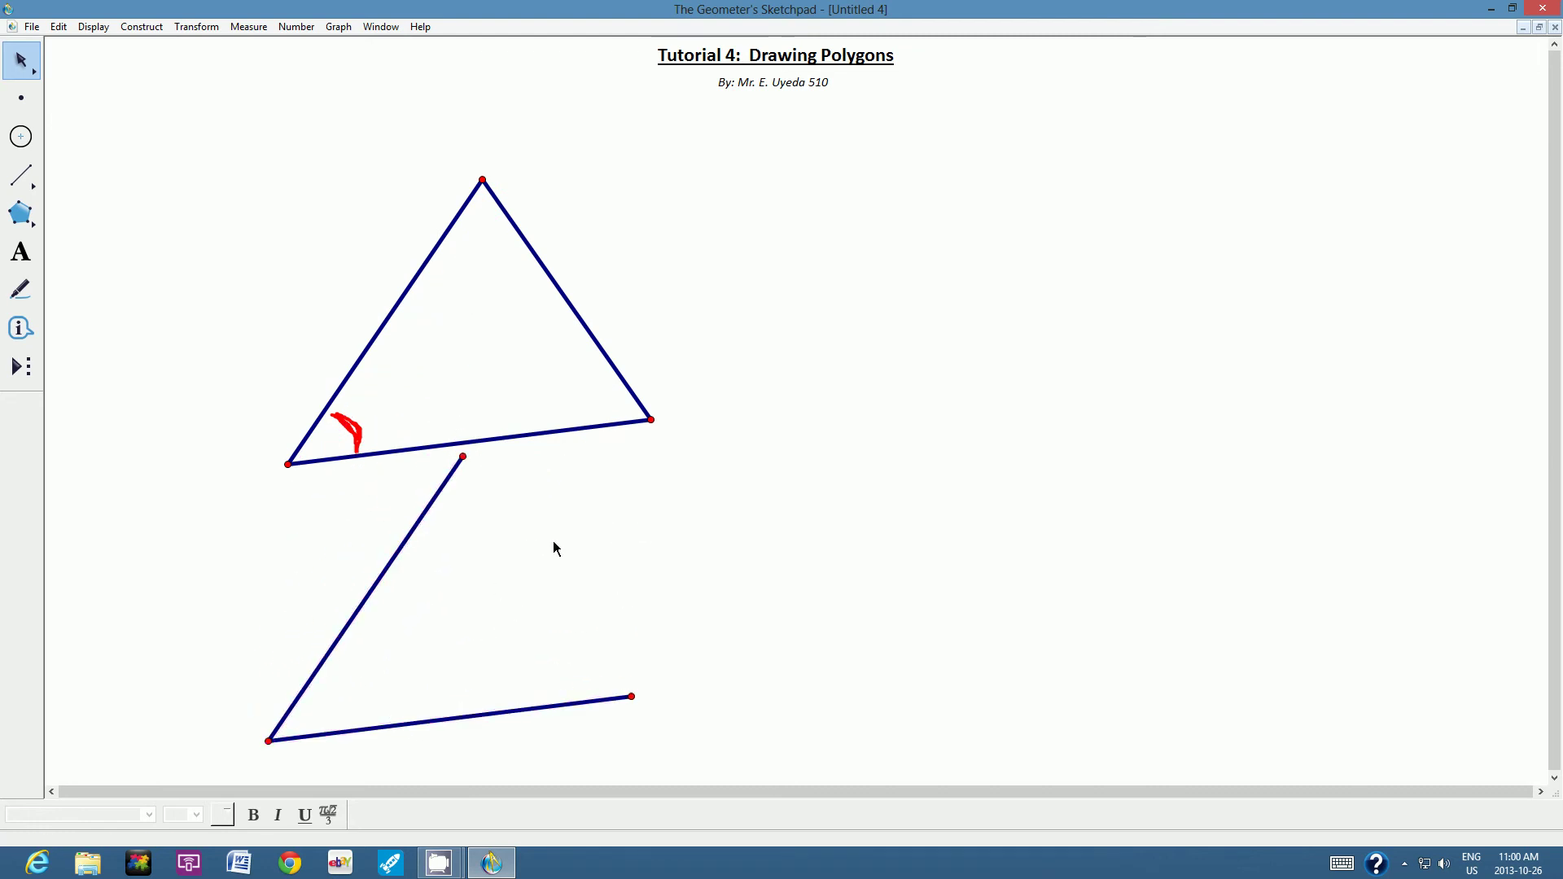
# Measure the triangle's lower-left angle from its top, lower-left and lower-right vertices, in that order.
pyautogui.click(482, 180)
pyautogui.click(288, 465)
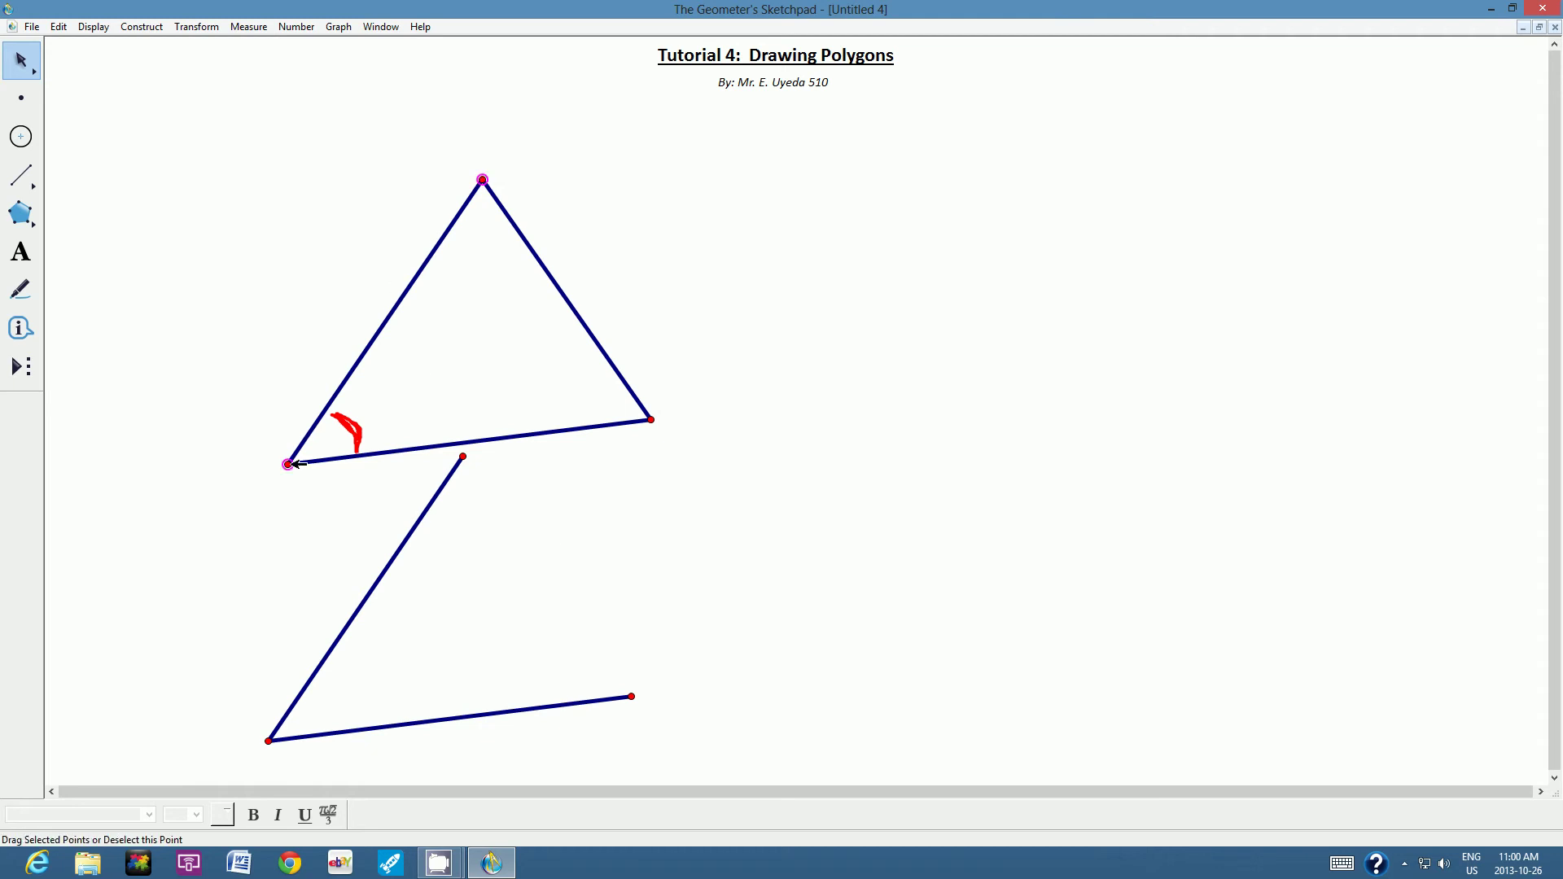
pyautogui.click(651, 420)
pyautogui.click(246, 27)
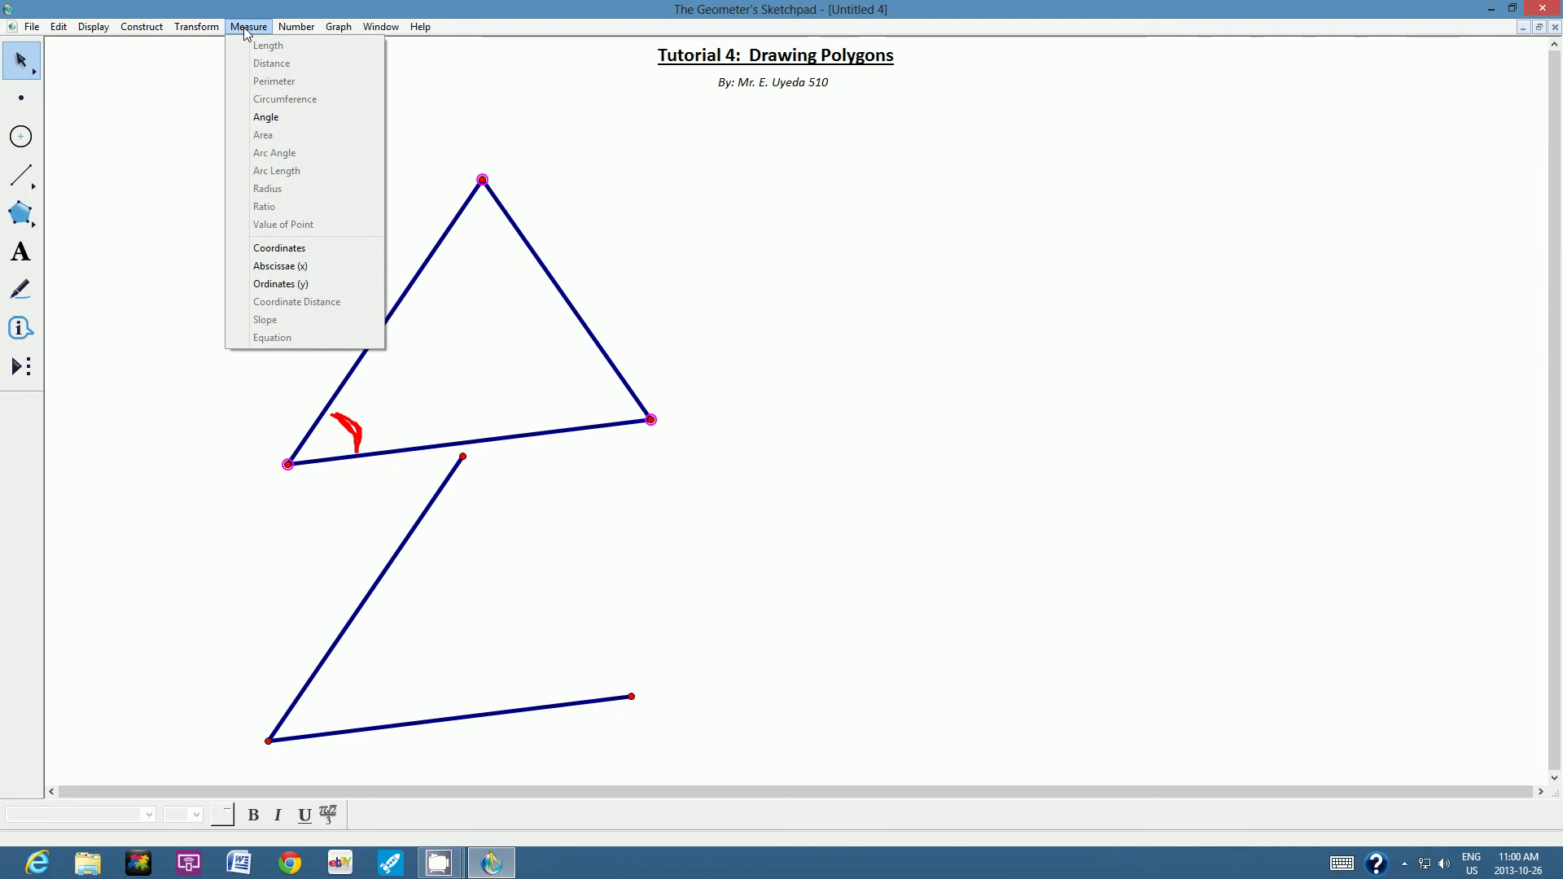
pyautogui.click(274, 120)
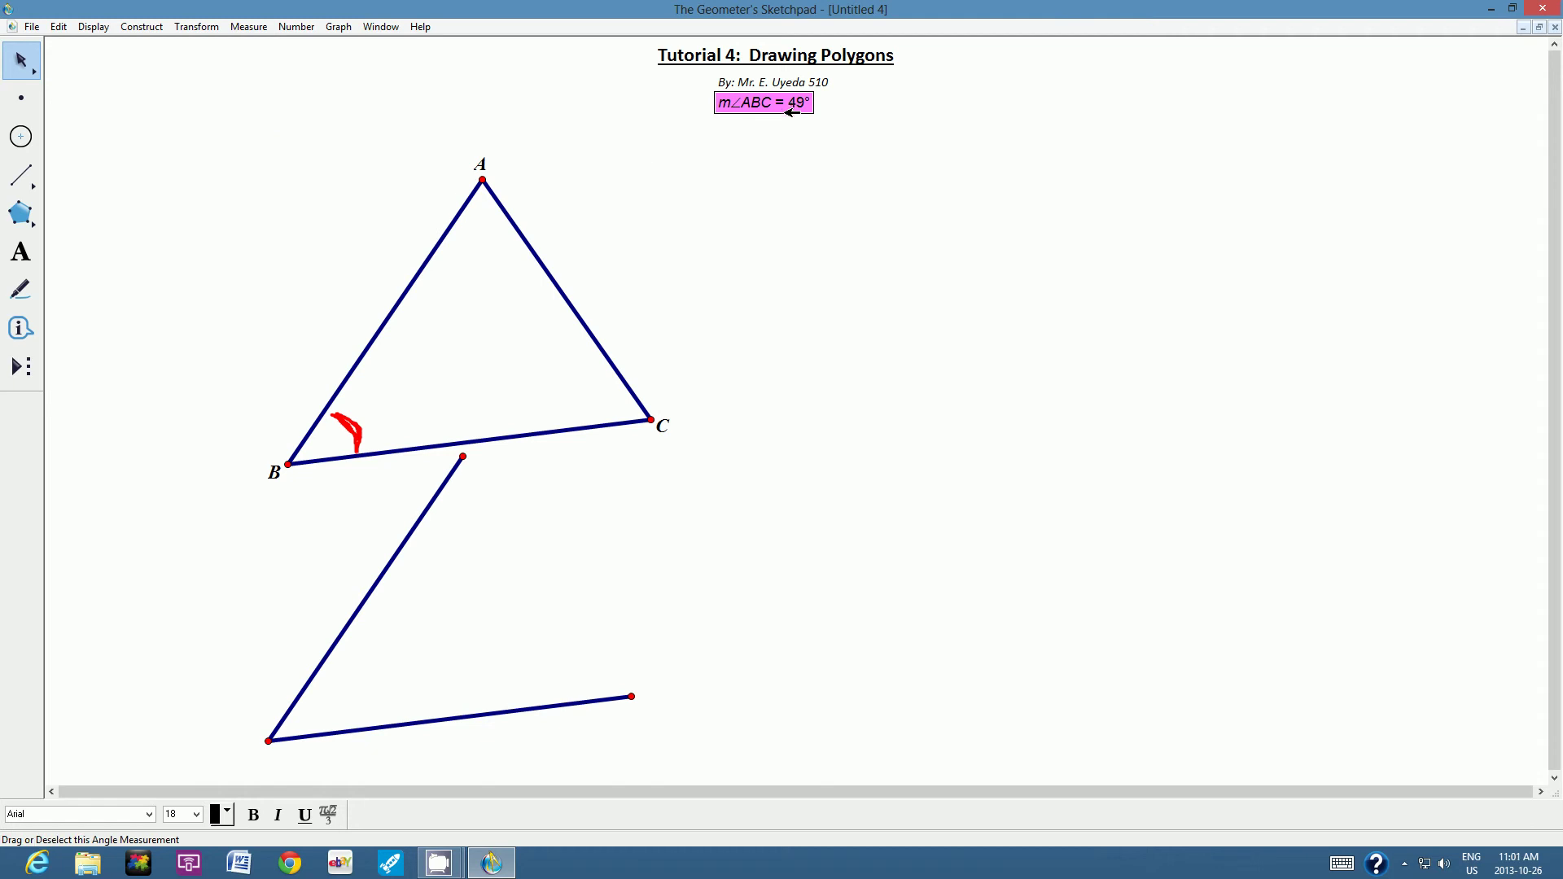
# Set the angle ABC measurement's text size to 14 and place it just outside the triangle beside vertex B.
pyautogui.moveTo(786, 105); pyautogui.dragTo(737, 230)
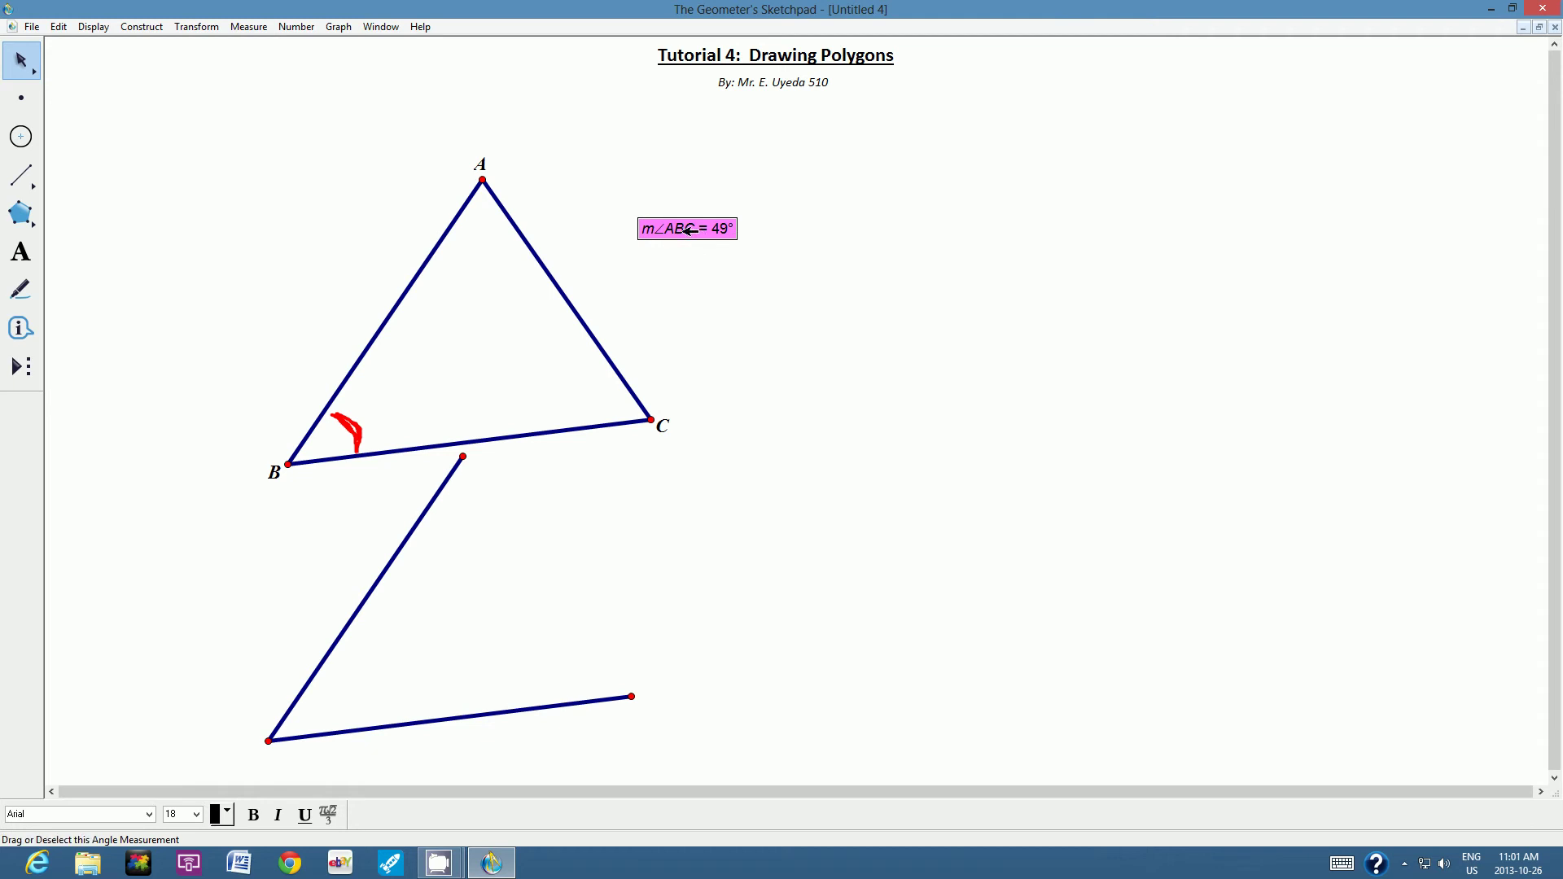
pyautogui.moveTo(685, 231); pyautogui.dragTo(332, 203)
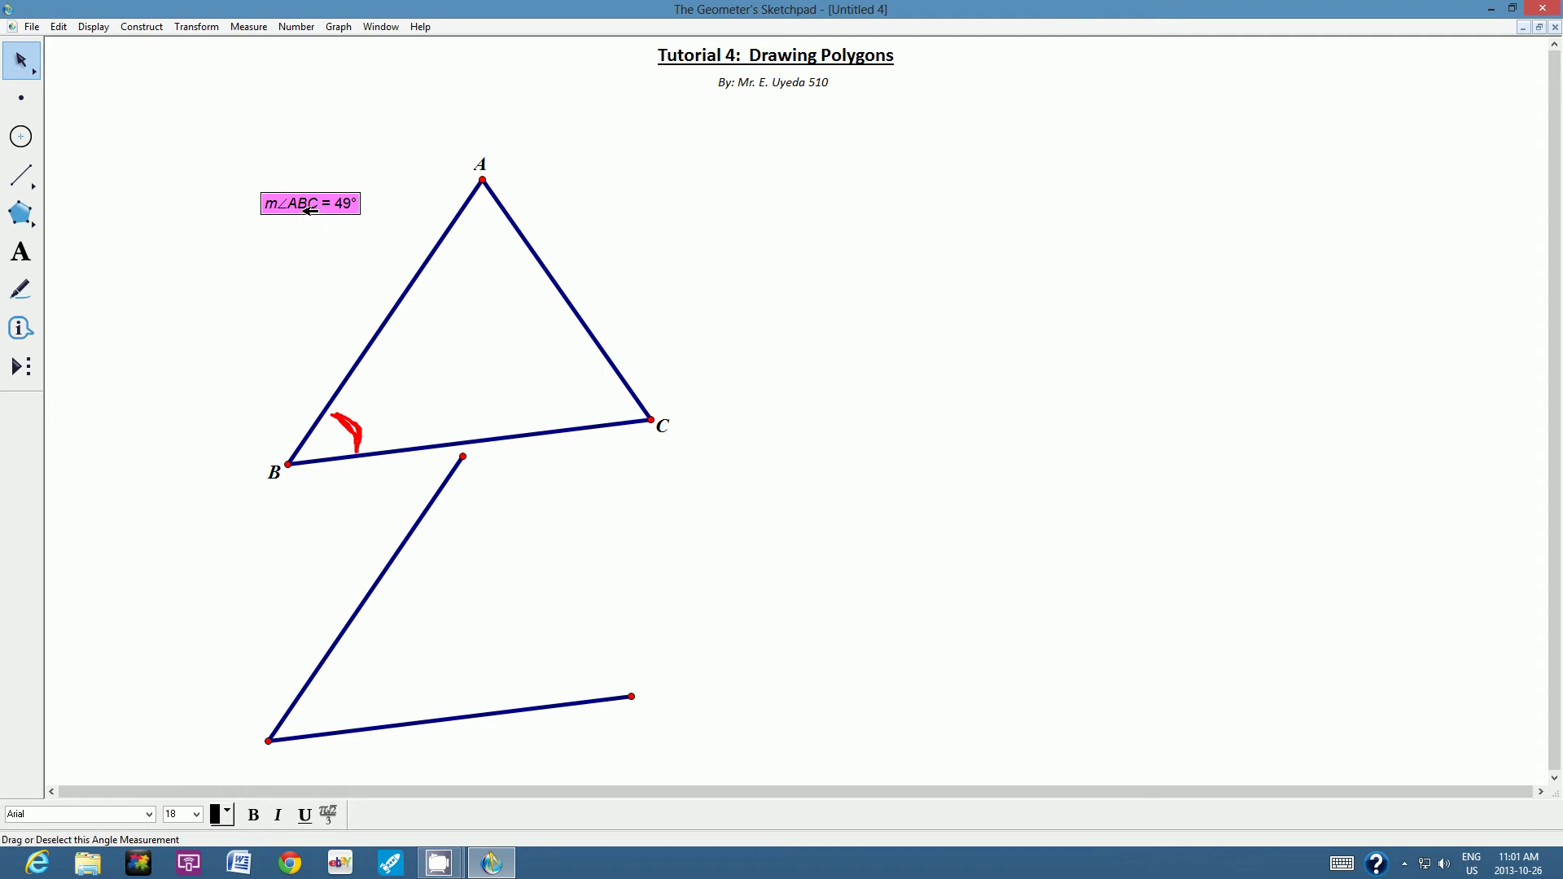
pyautogui.moveTo(309, 207); pyautogui.dragTo(215, 482)
pyautogui.click(203, 393)
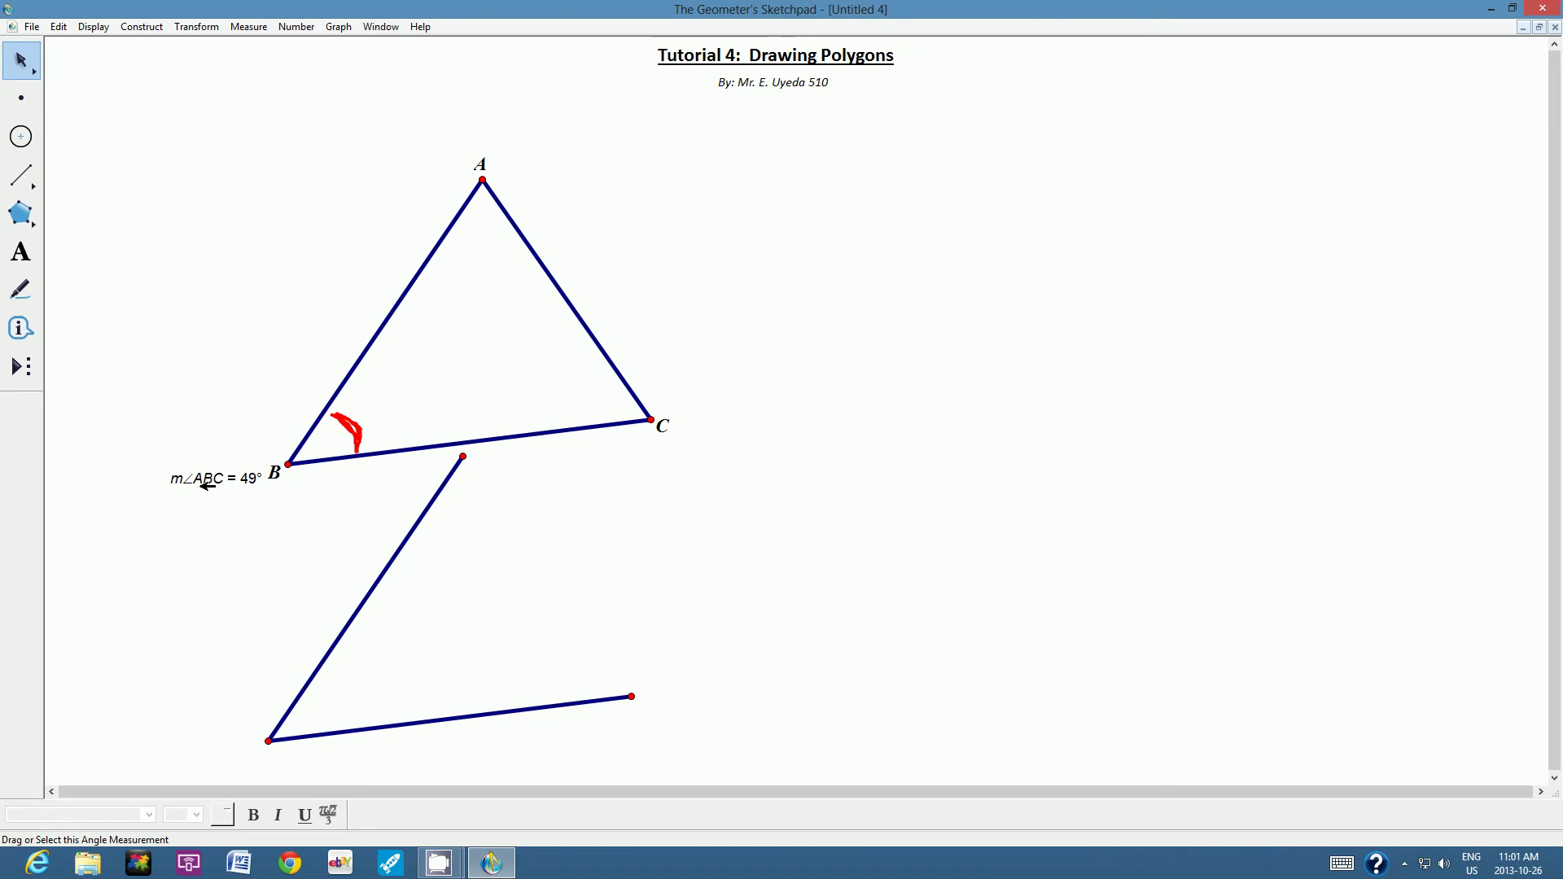
pyautogui.moveTo(205, 482); pyautogui.dragTo(347, 444)
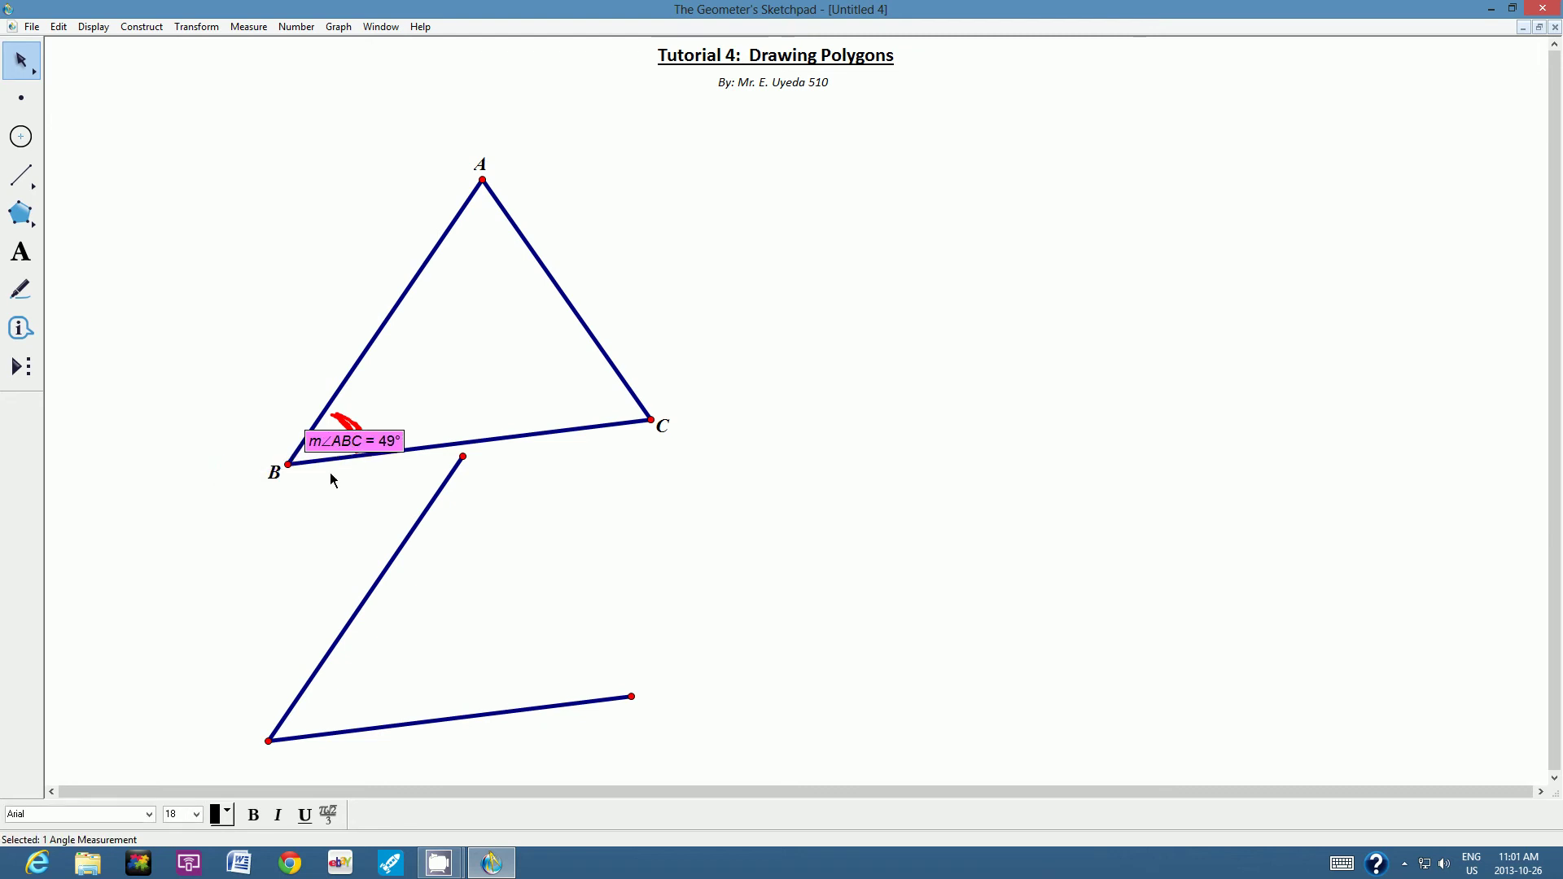
pyautogui.click(197, 815)
pyautogui.click(193, 726)
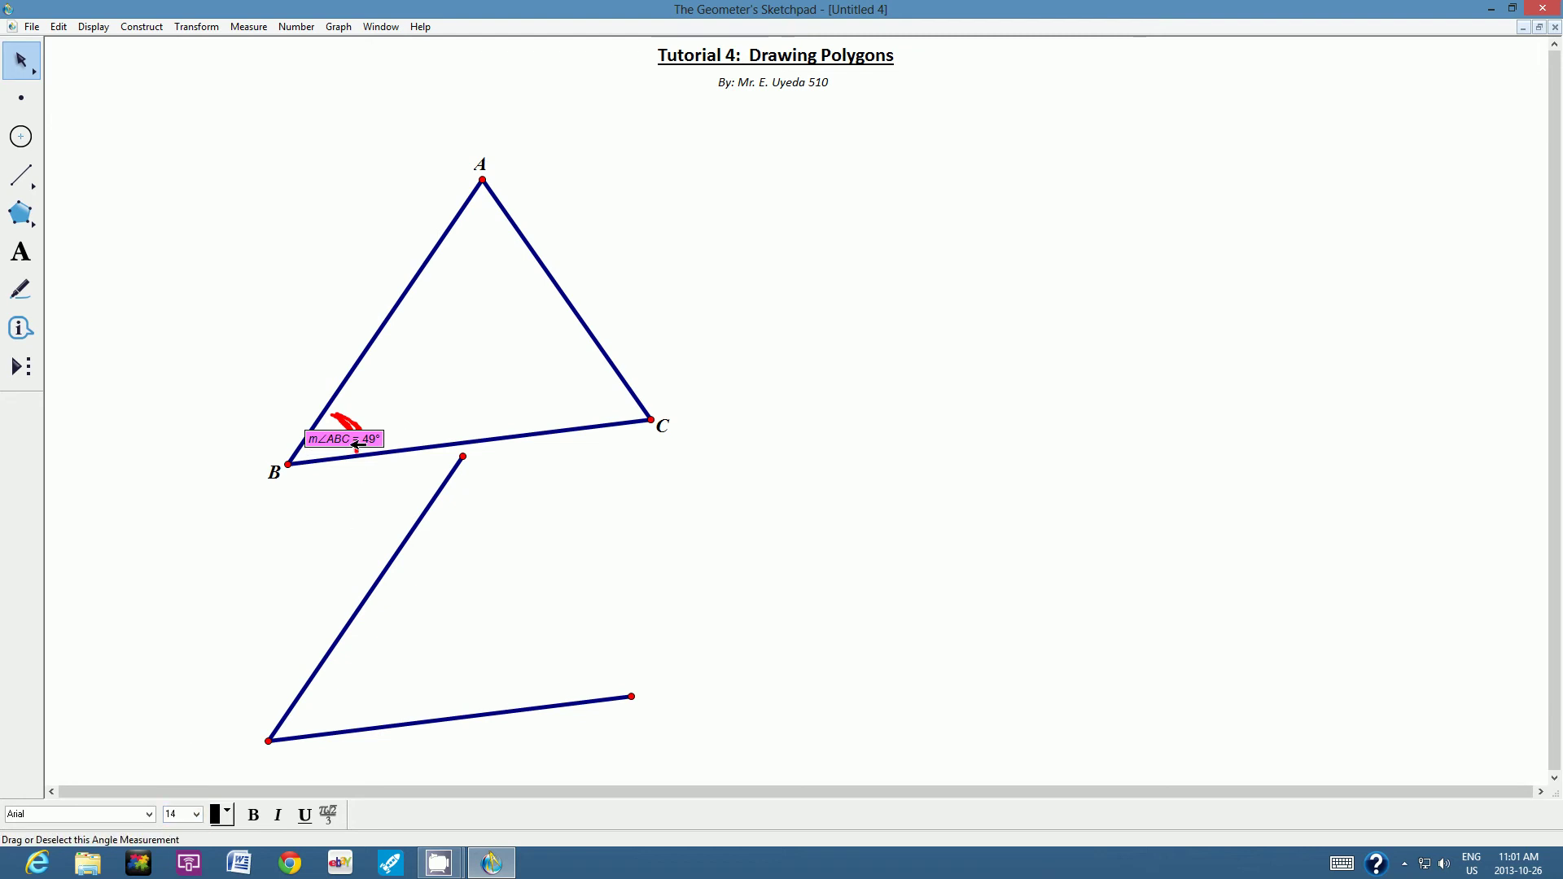
pyautogui.moveTo(355, 446); pyautogui.dragTo(234, 474)
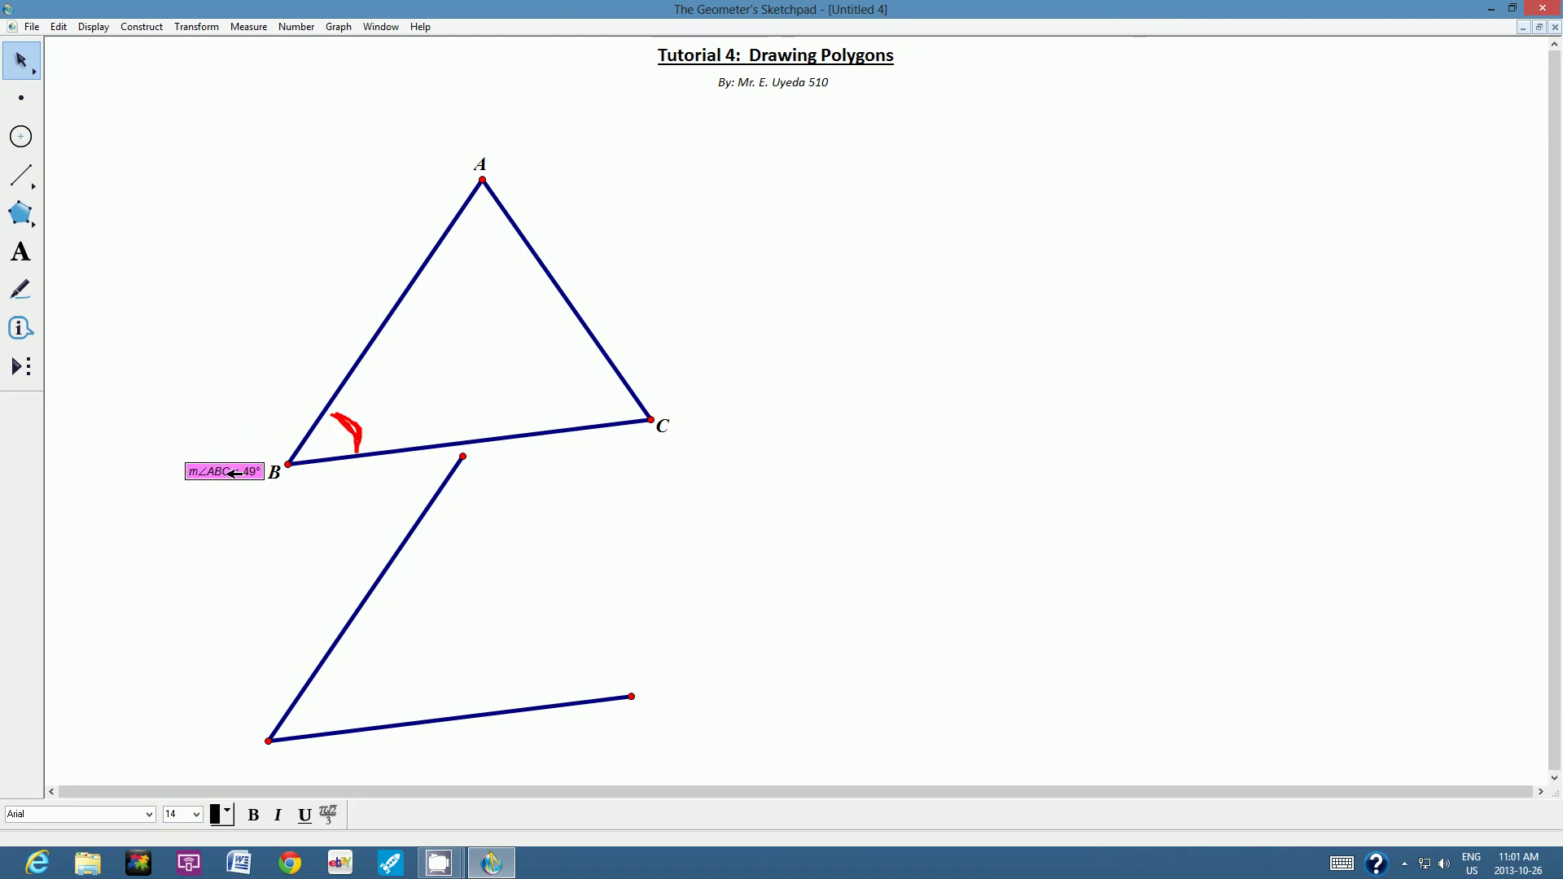
pyautogui.click(274, 354)
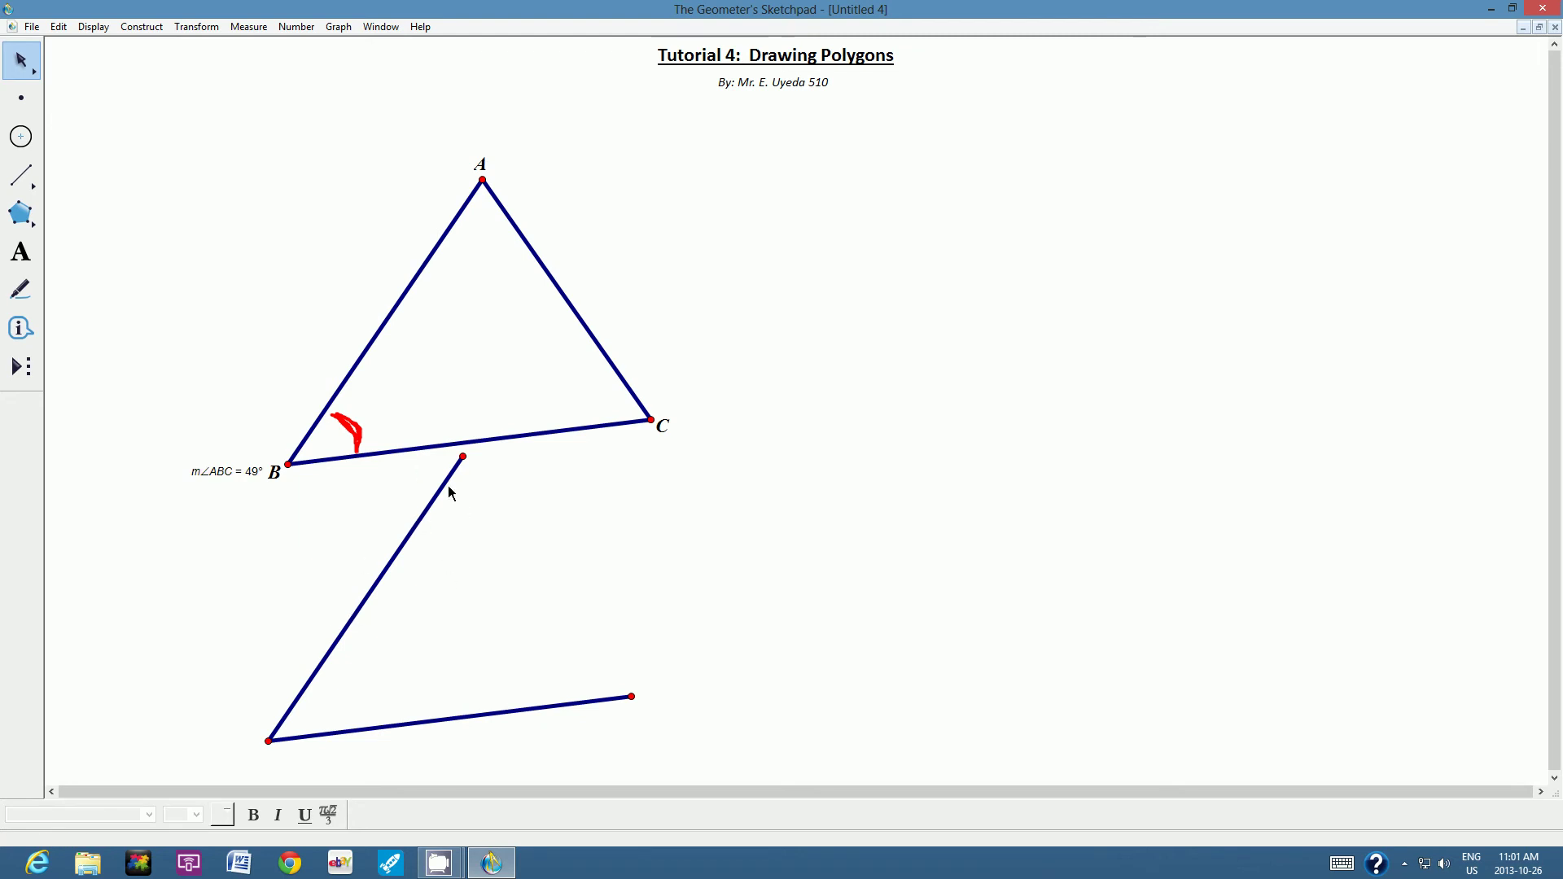
# Delete the copied angle below the triangle, including its two segments and all its leftover points.
pyautogui.moveTo(317, 478); pyautogui.dragTo(649, 743)
pyautogui.press('Delete')
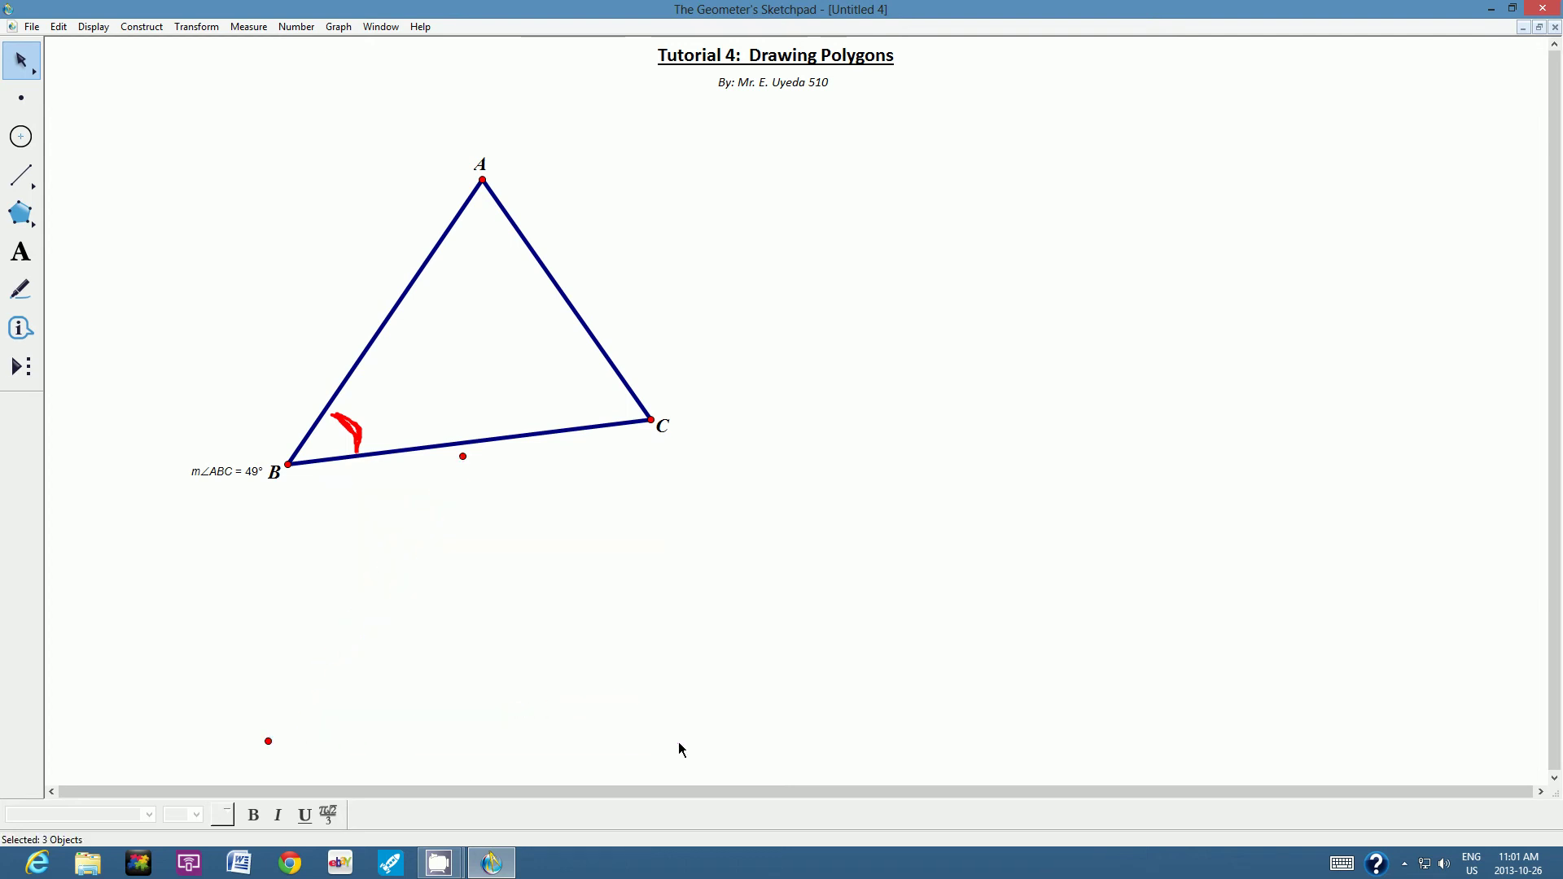
pyautogui.click(464, 454)
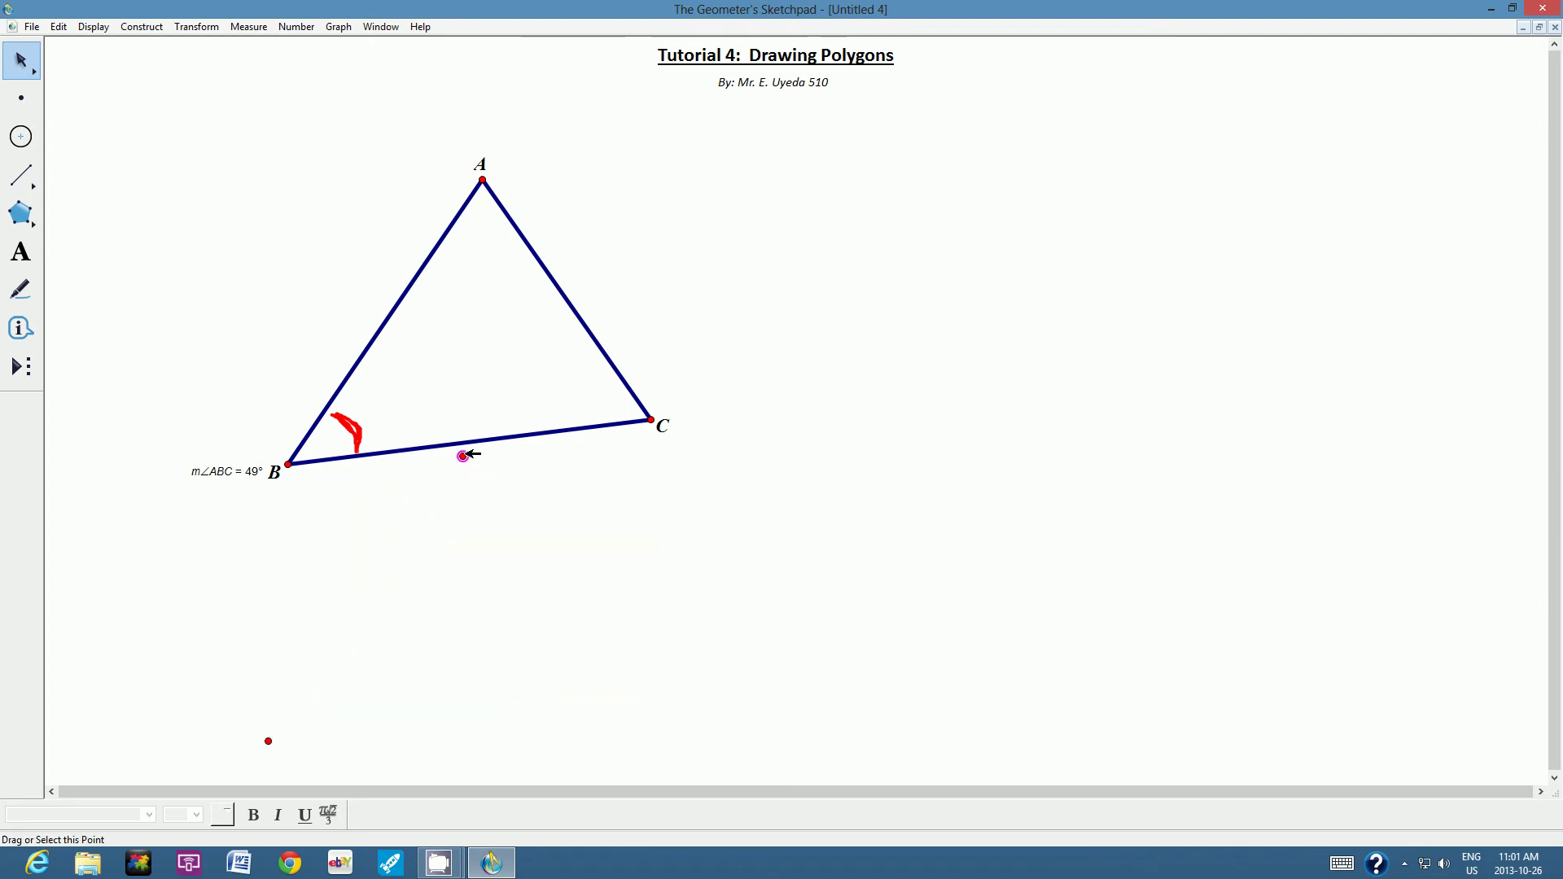
pyautogui.click(268, 740)
pyautogui.press('Delete')
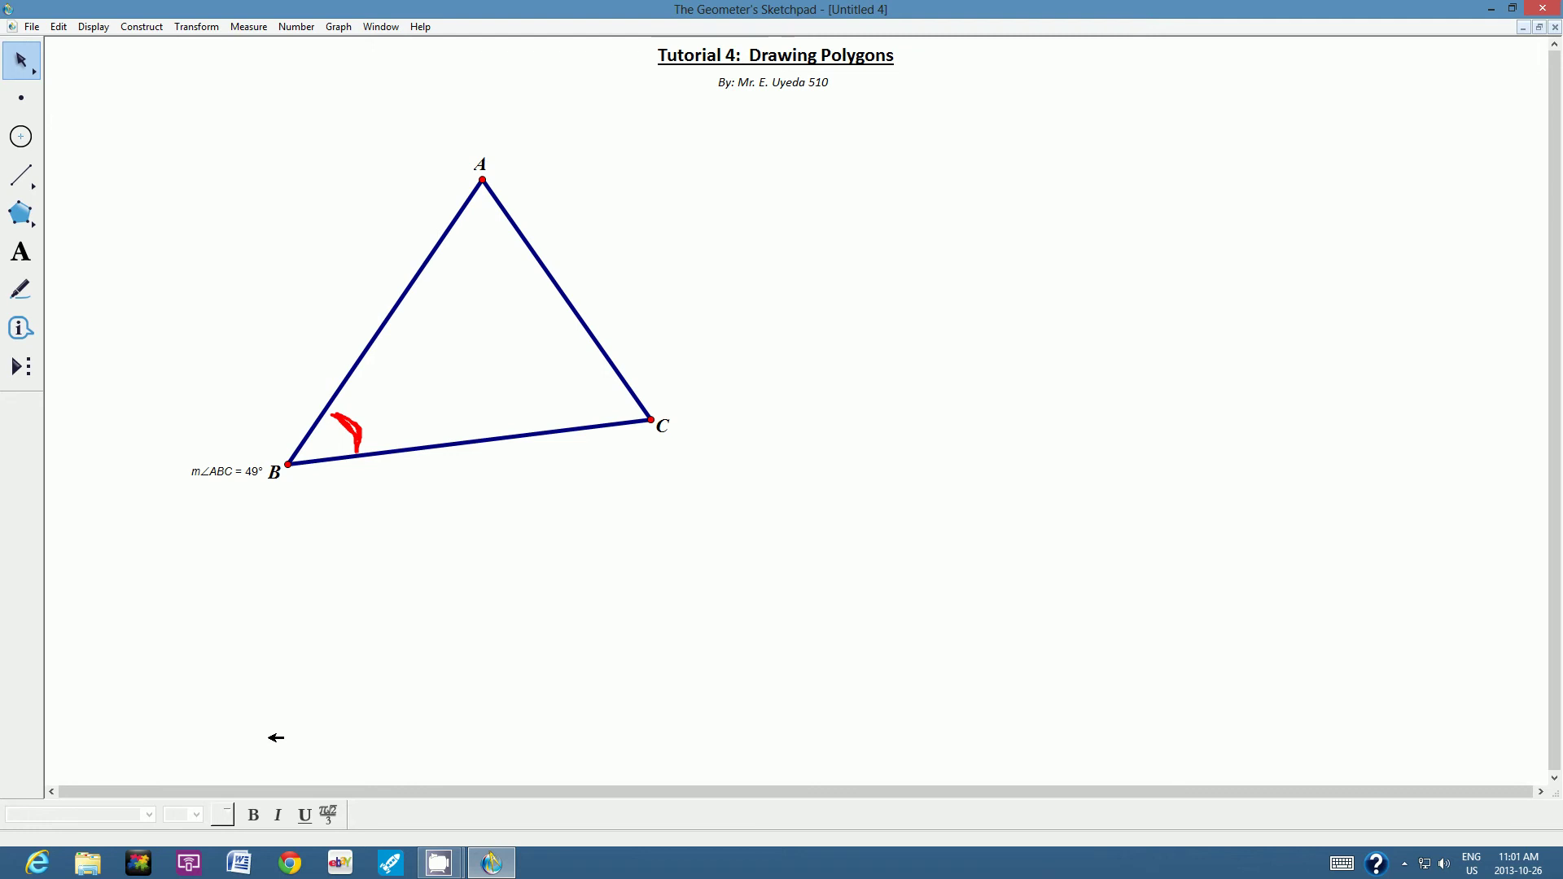
# Draw a freehand Marker arc across the triangle's interior angle at vertex C and deselect it.
pyautogui.click(22, 290)
pyautogui.moveTo(611, 385)
pyautogui.mouseDown()
pyautogui.moveTo(588, 414)
pyautogui.moveTo(614, 387)
pyautogui.mouseUp()
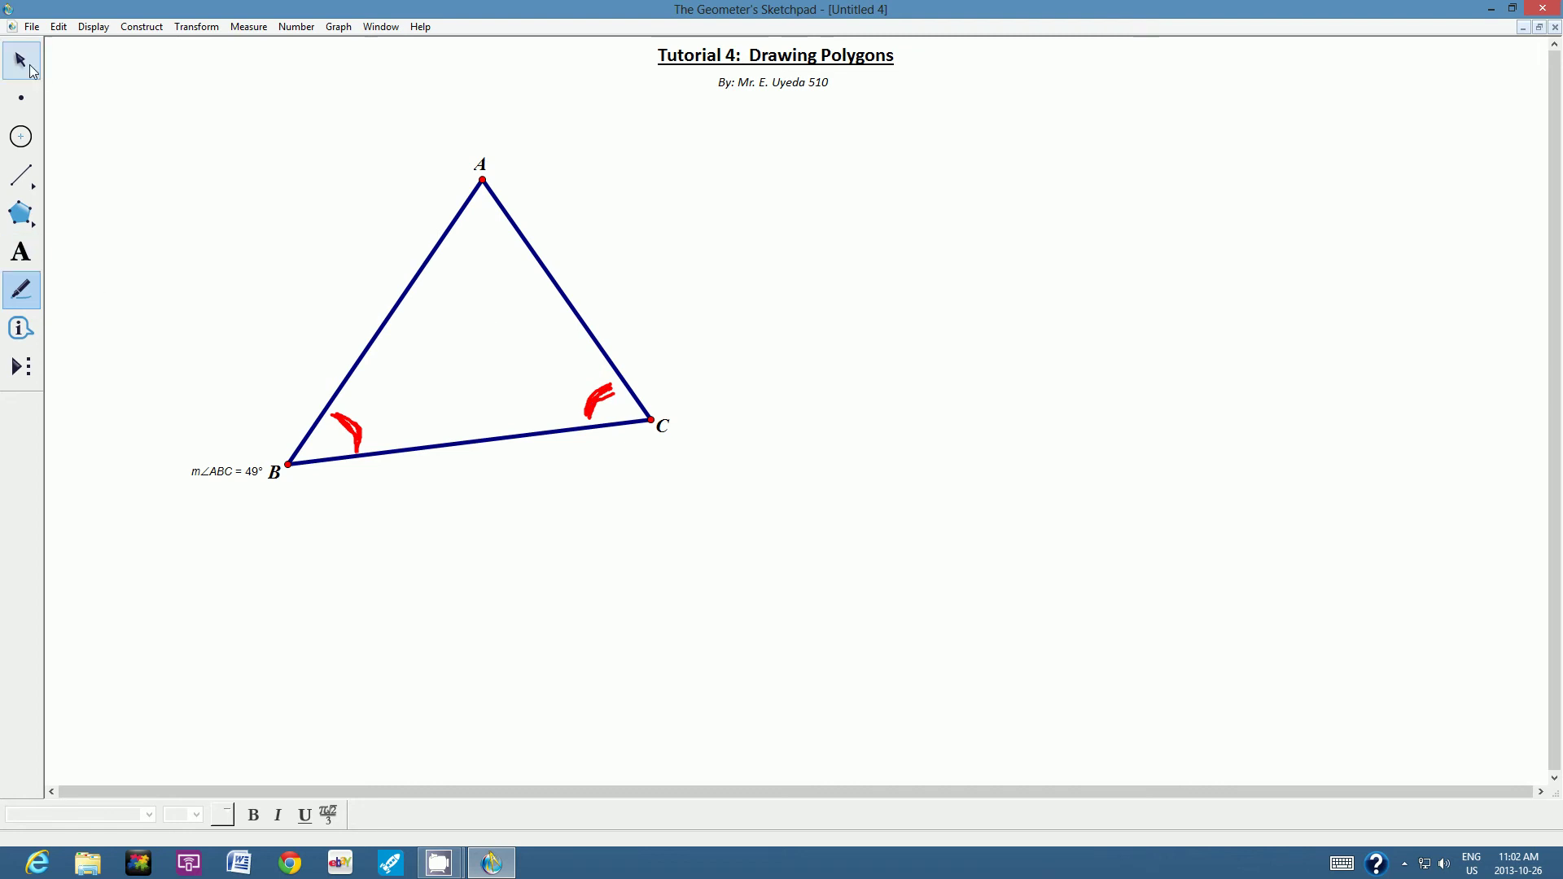
pyautogui.click(22, 61)
pyautogui.click(682, 303)
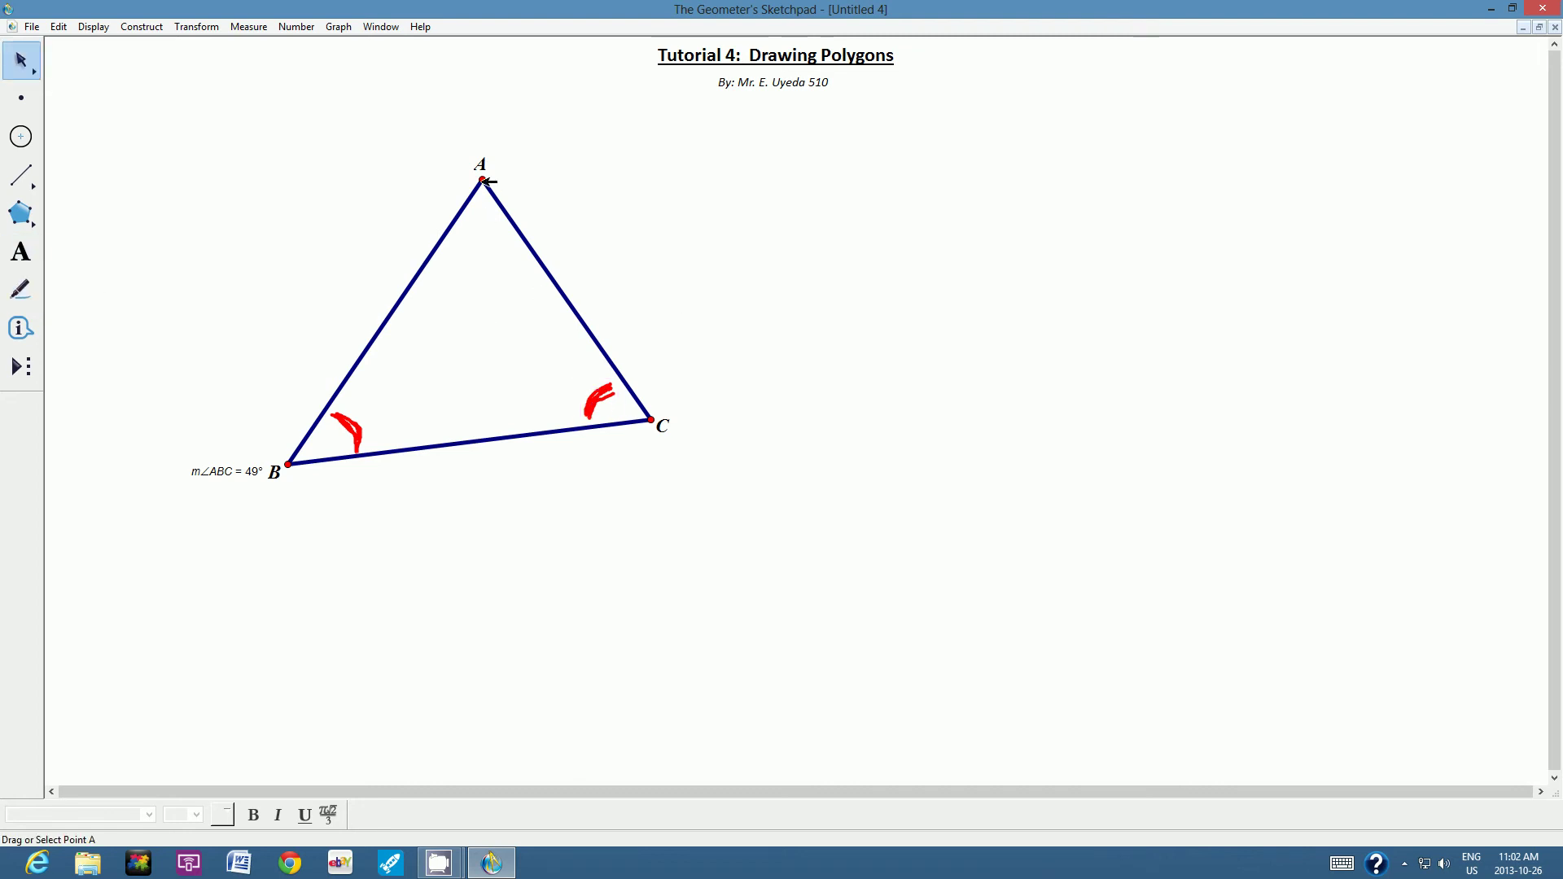
# Copy the angle at vertex C with sides AC and BC and its three vertices, and place the pasted copy below the triangle.
pyautogui.click(483, 180)
pyautogui.click(531, 249)
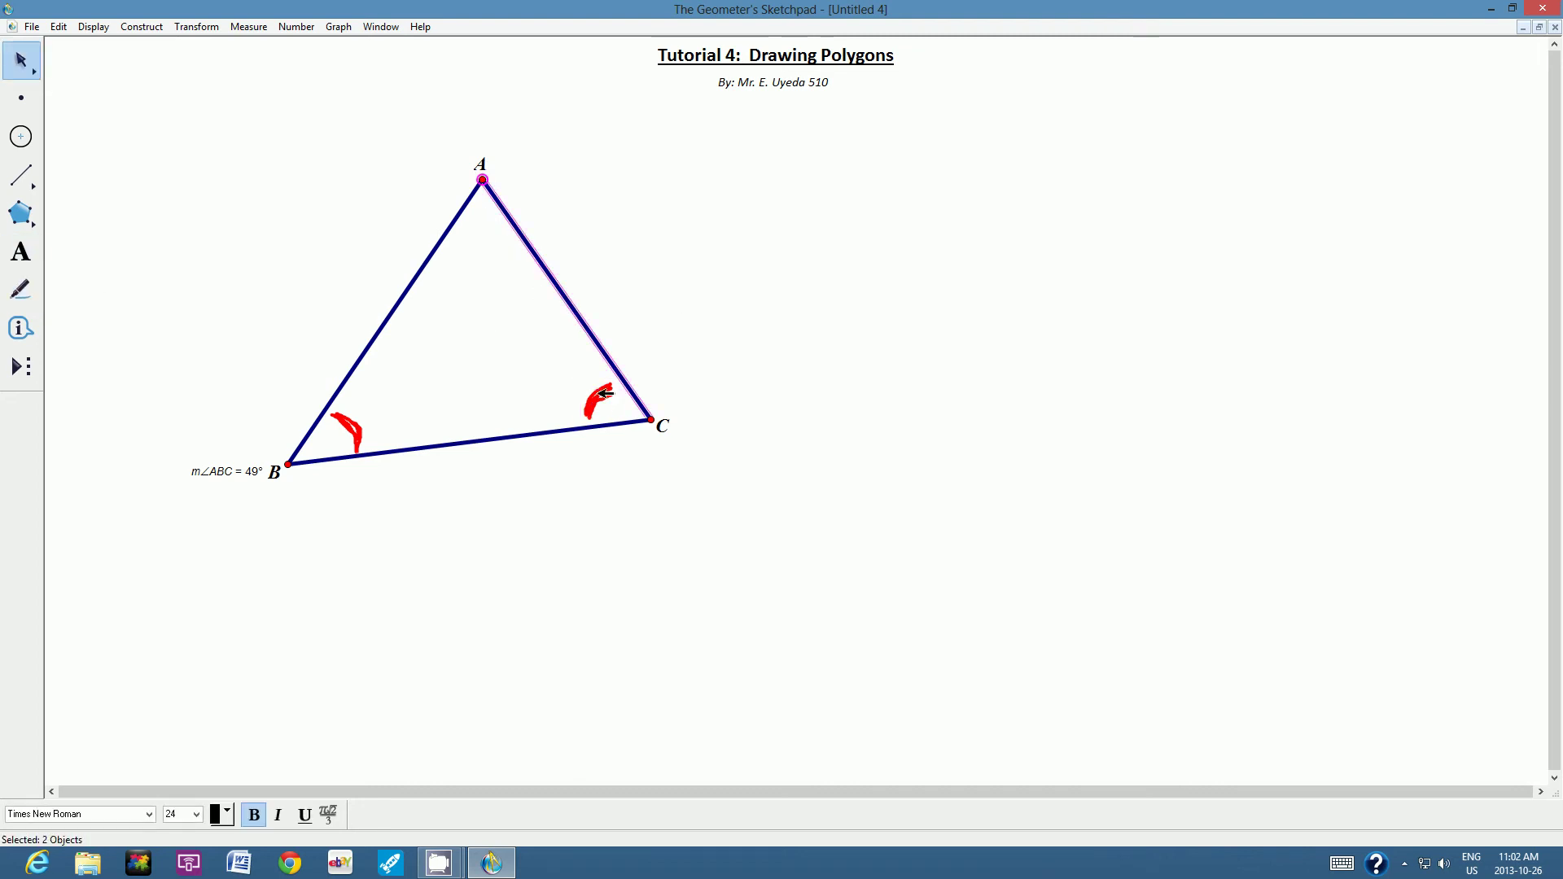
pyautogui.click(651, 420)
pyautogui.click(534, 438)
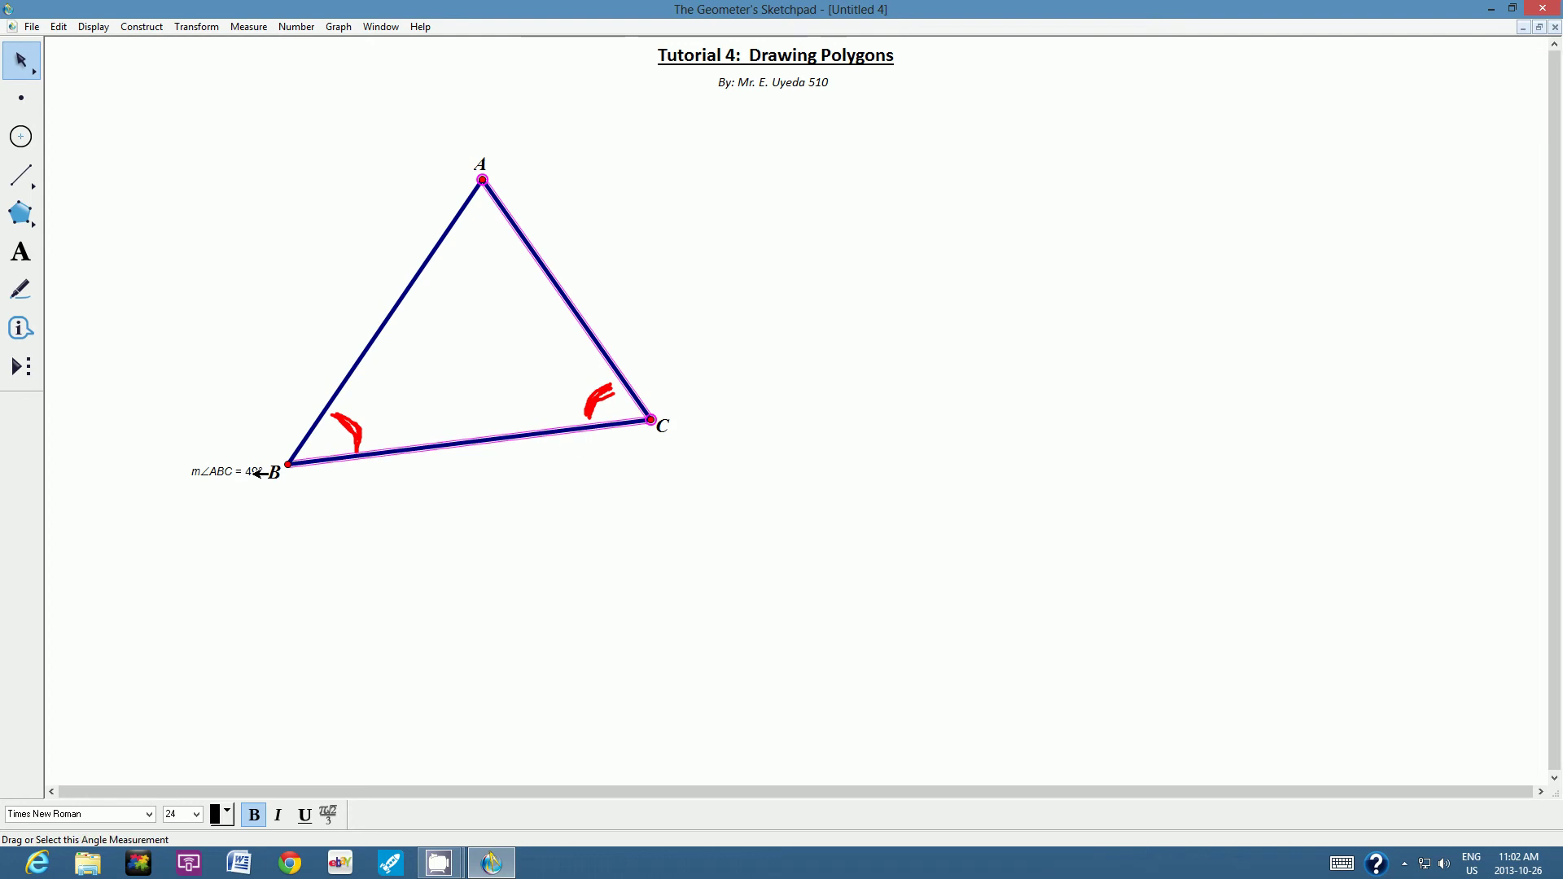
pyautogui.click(288, 464)
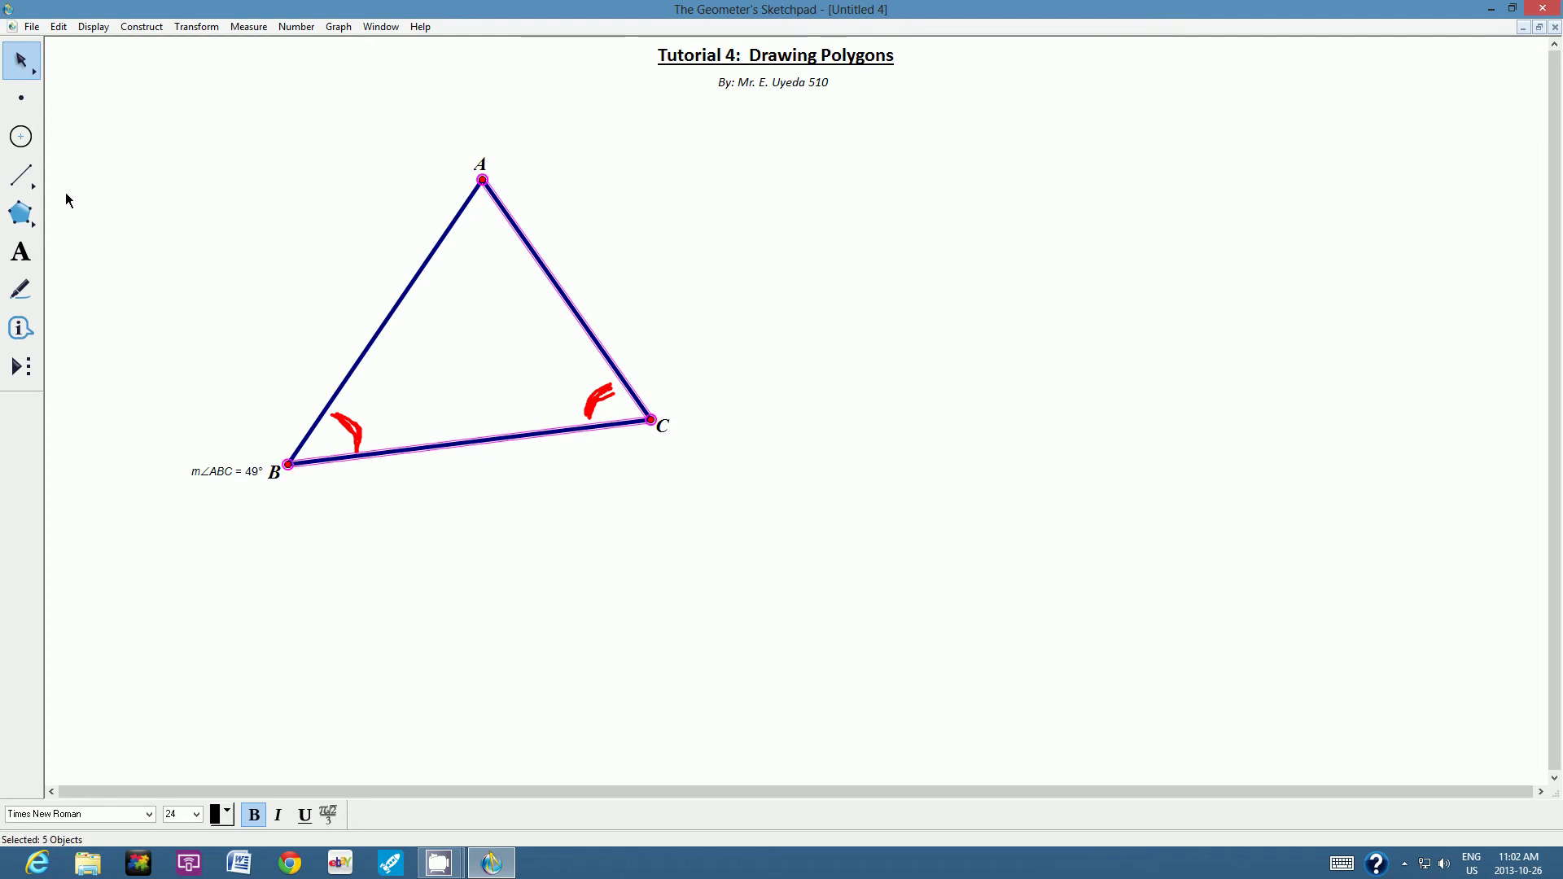
pyautogui.click(71, 31)
pyautogui.click(74, 104)
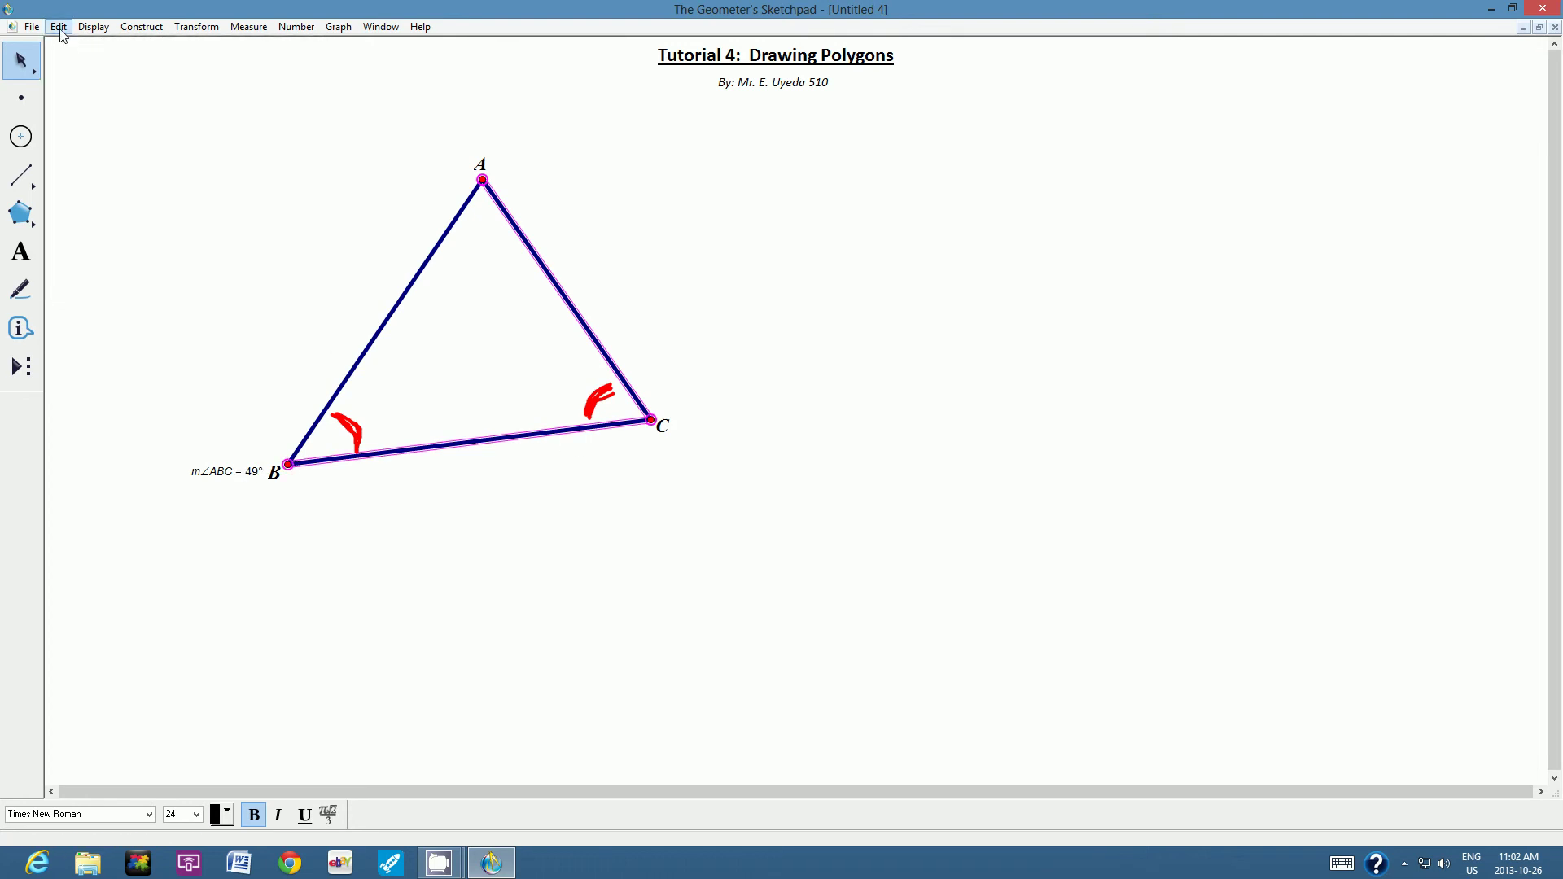
pyautogui.click(58, 27)
pyautogui.click(77, 121)
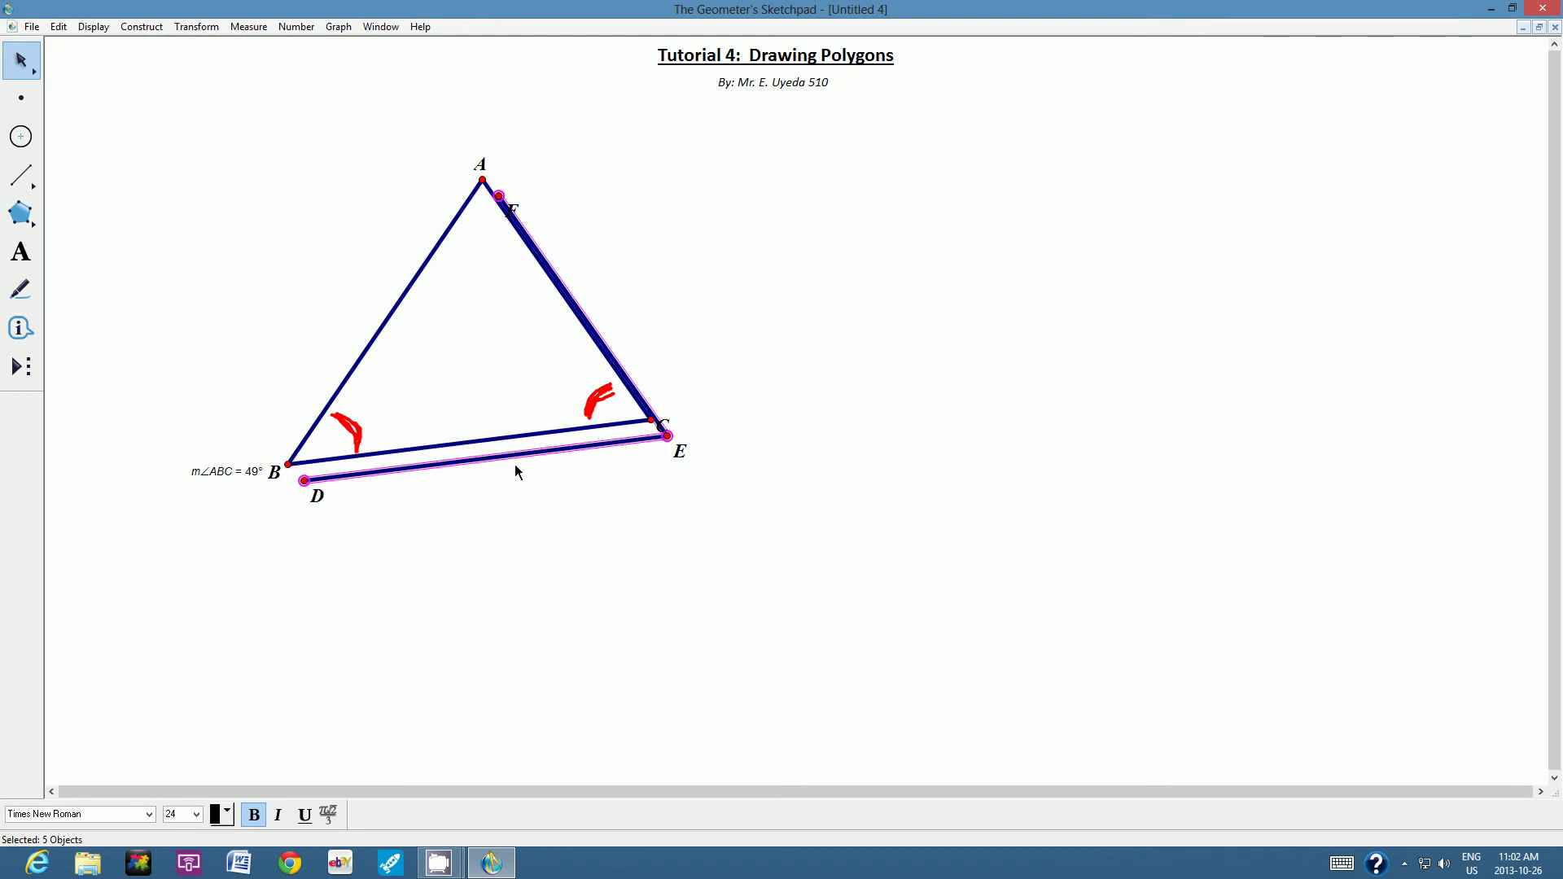
pyautogui.moveTo(516, 466); pyautogui.dragTo(629, 707)
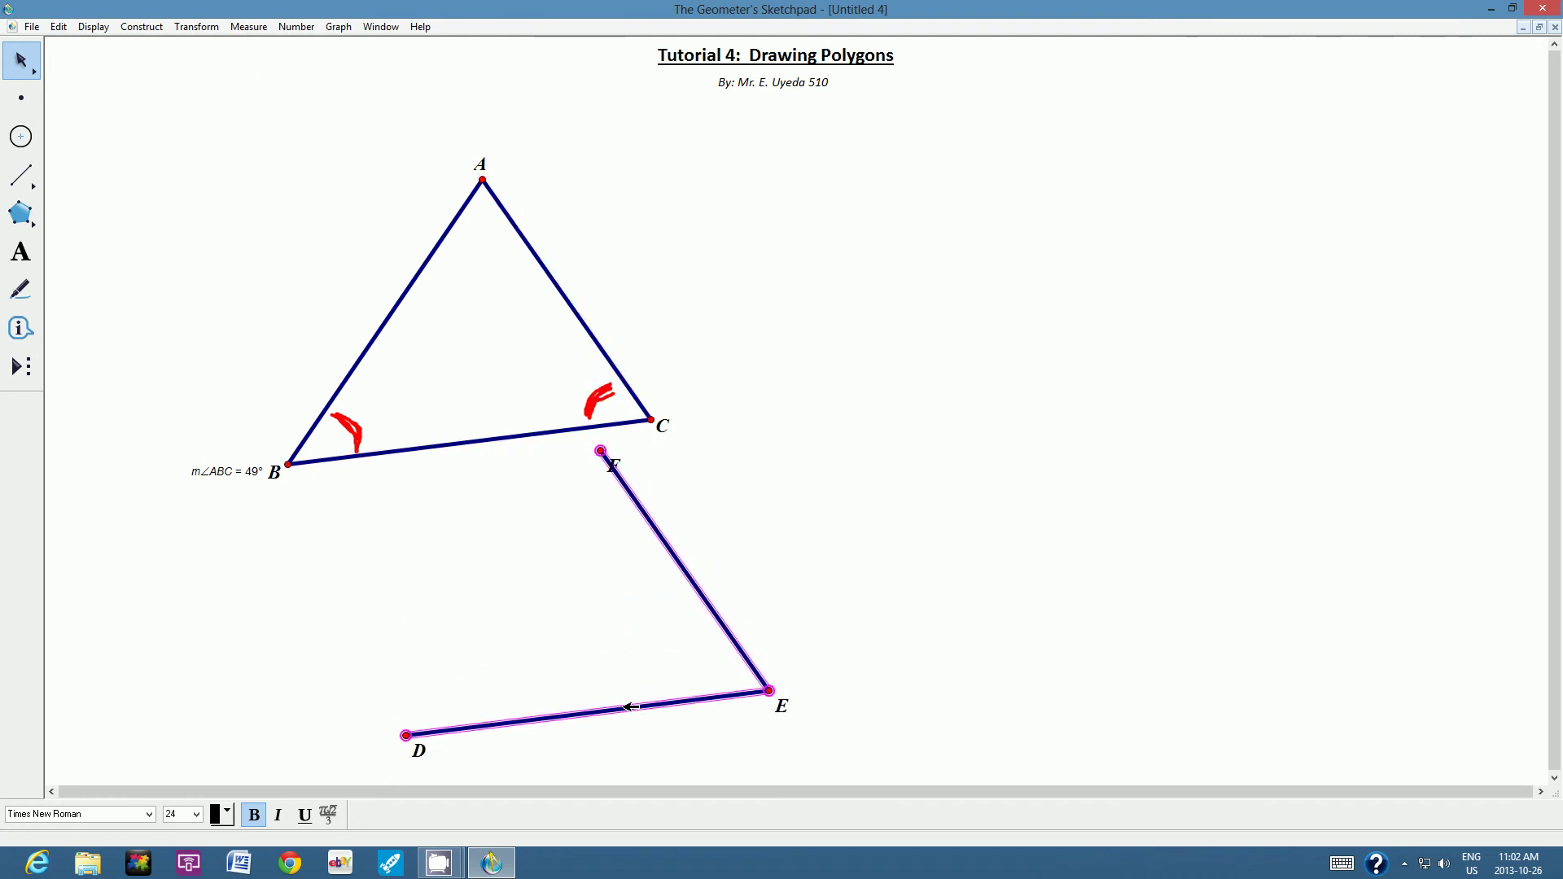
pyautogui.click(800, 558)
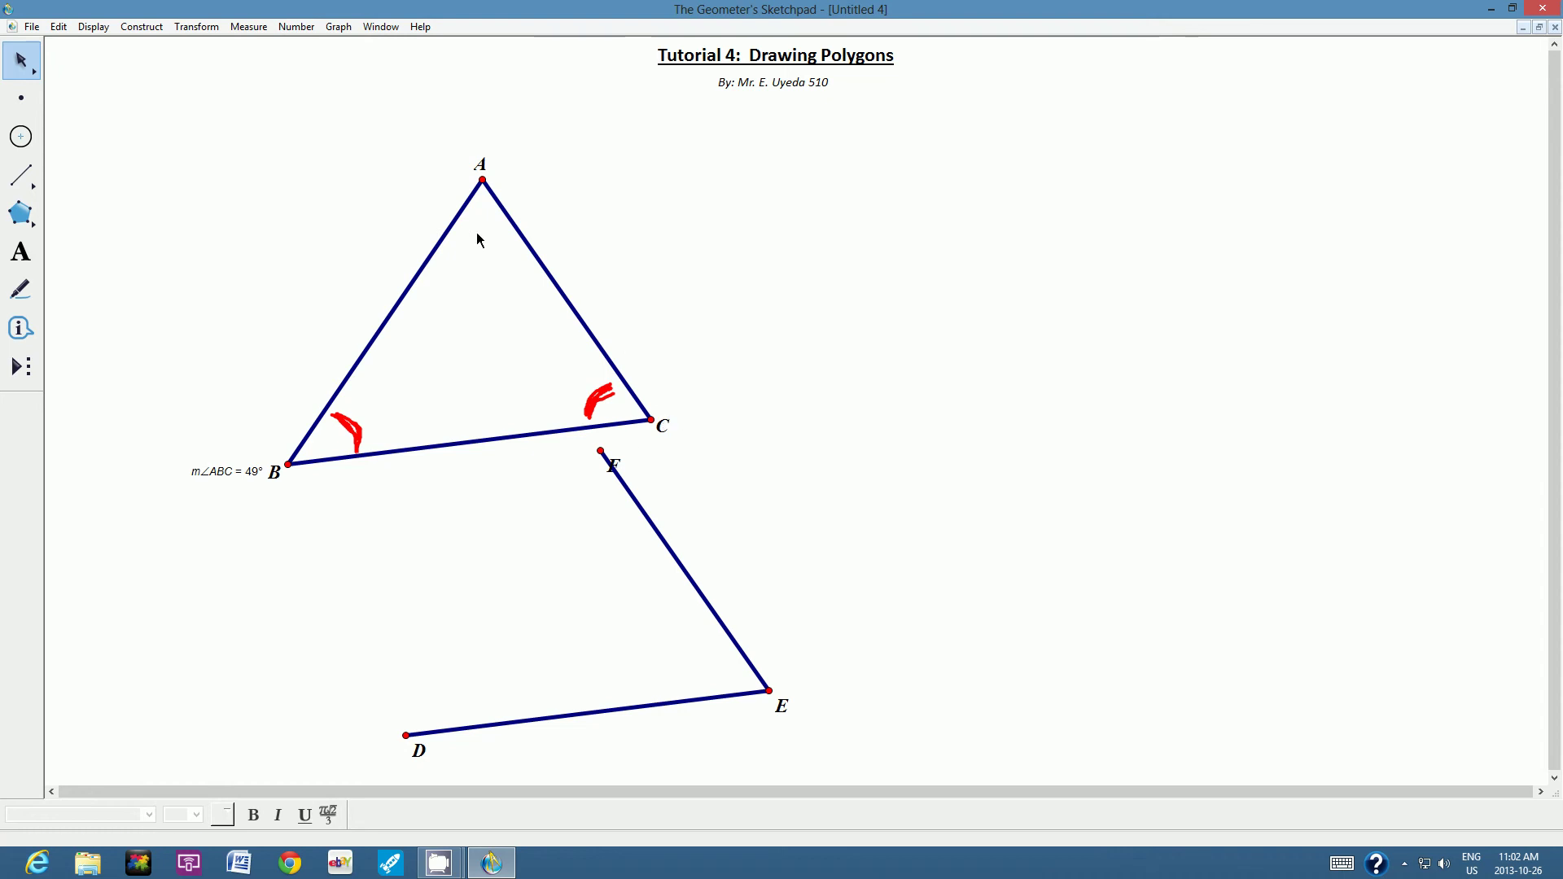
# Measure the triangle's angle at vertex C from points A, C and B, in that order.
pyautogui.moveTo(485, 180); pyautogui.dragTo(495, 180)
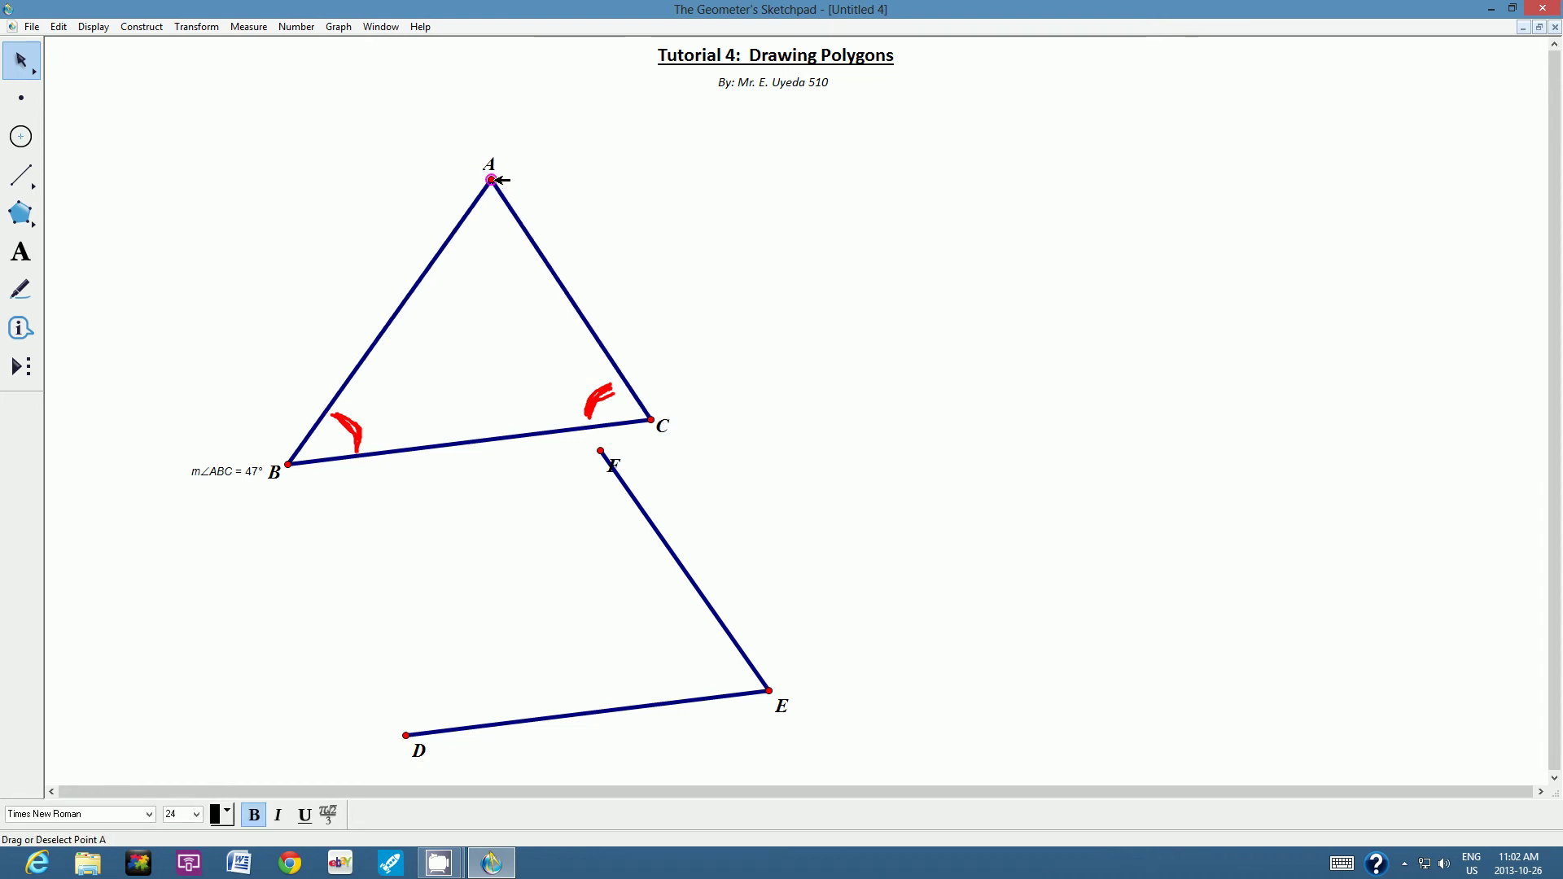
pyautogui.click(651, 420)
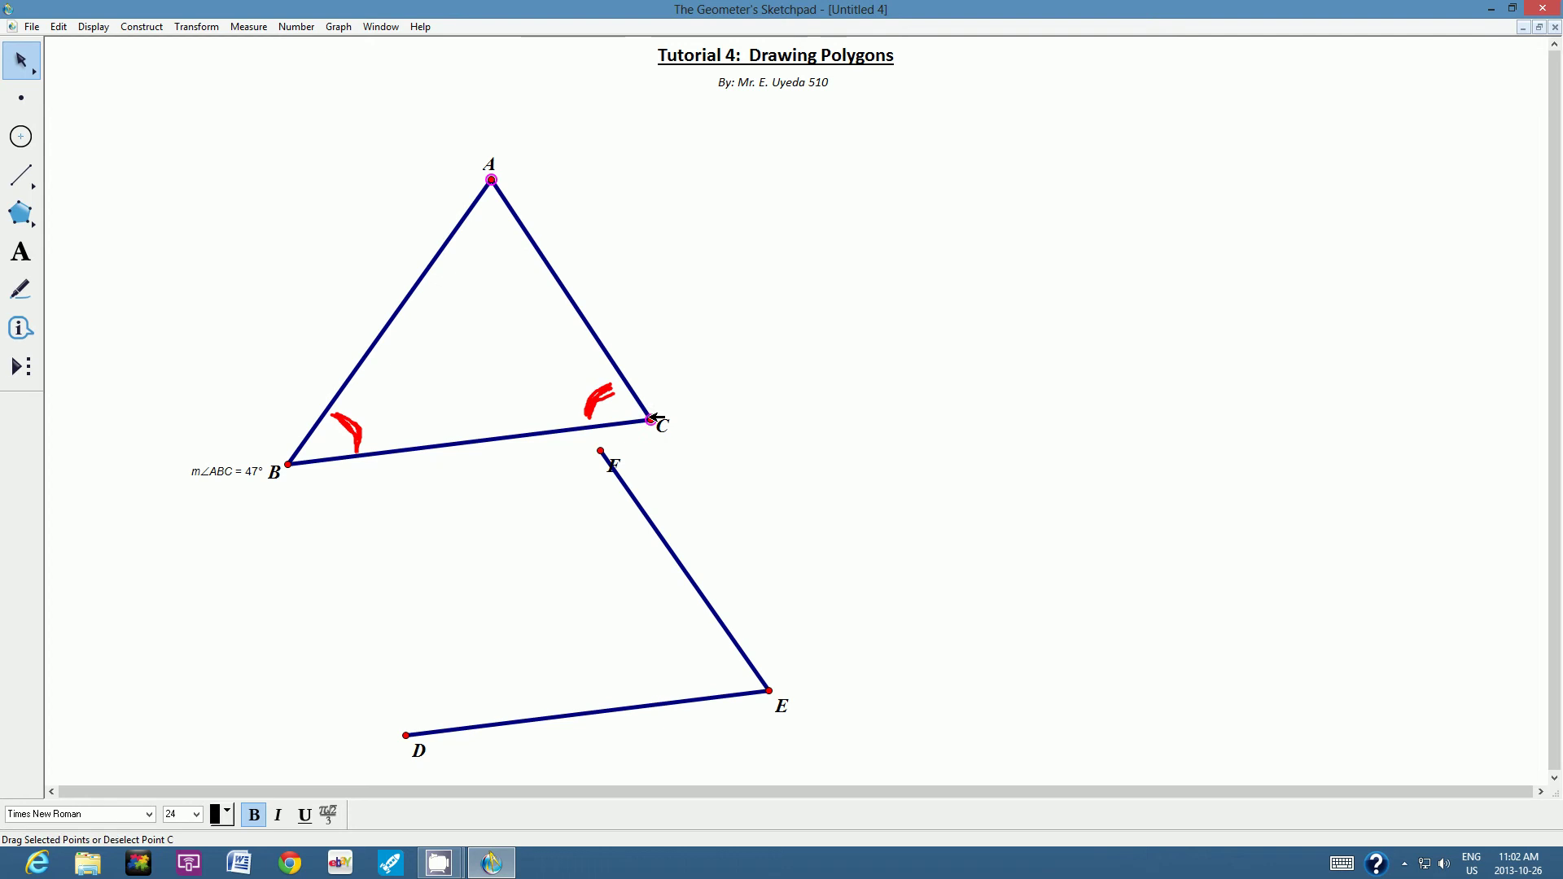
pyautogui.click(288, 464)
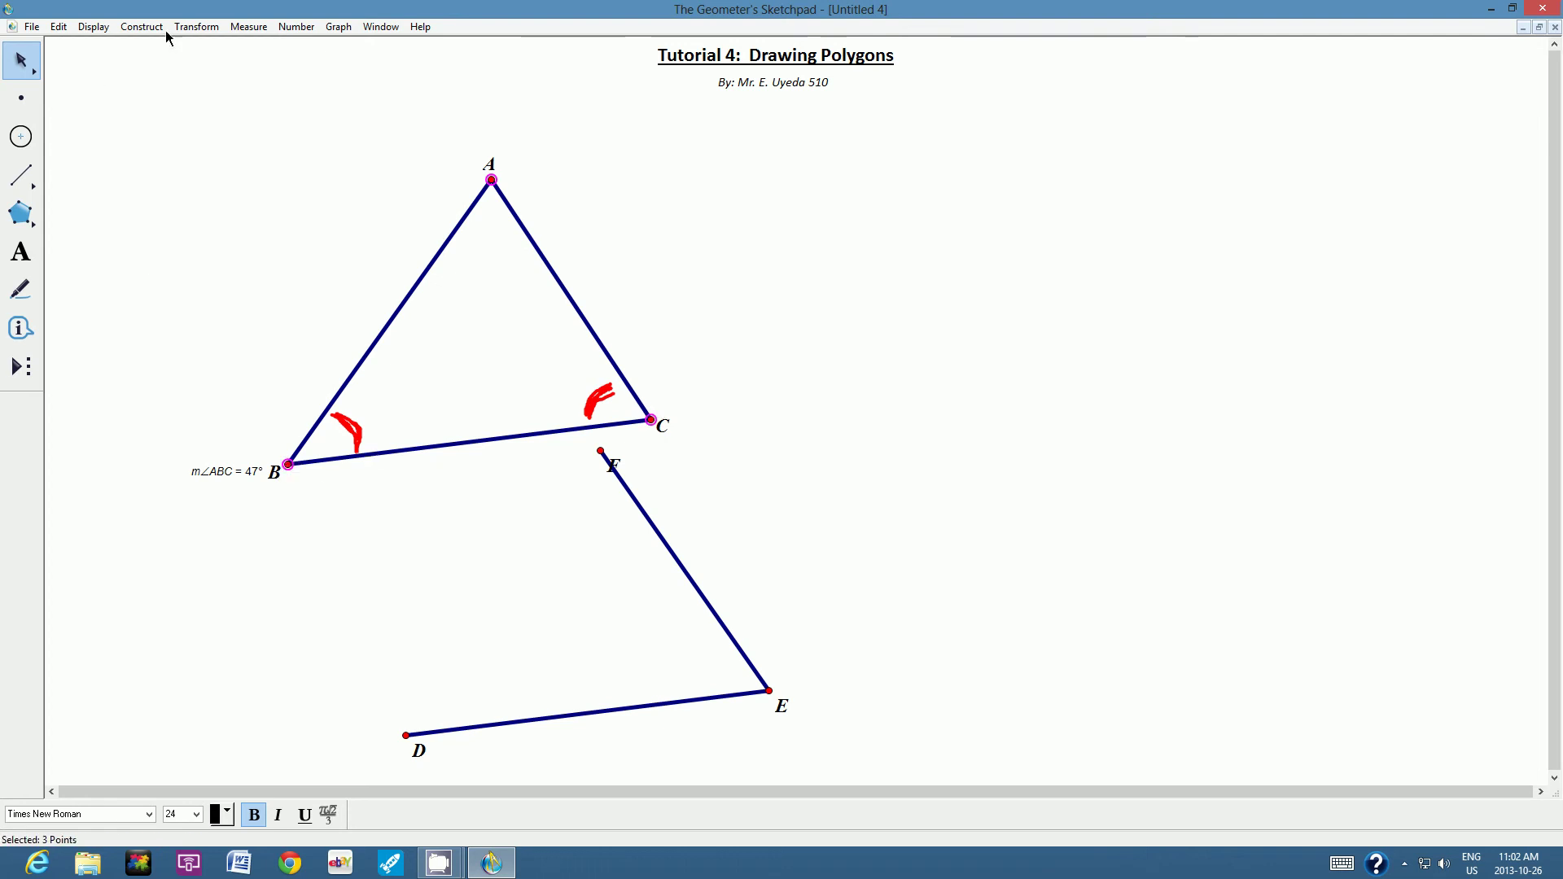
pyautogui.click(248, 27)
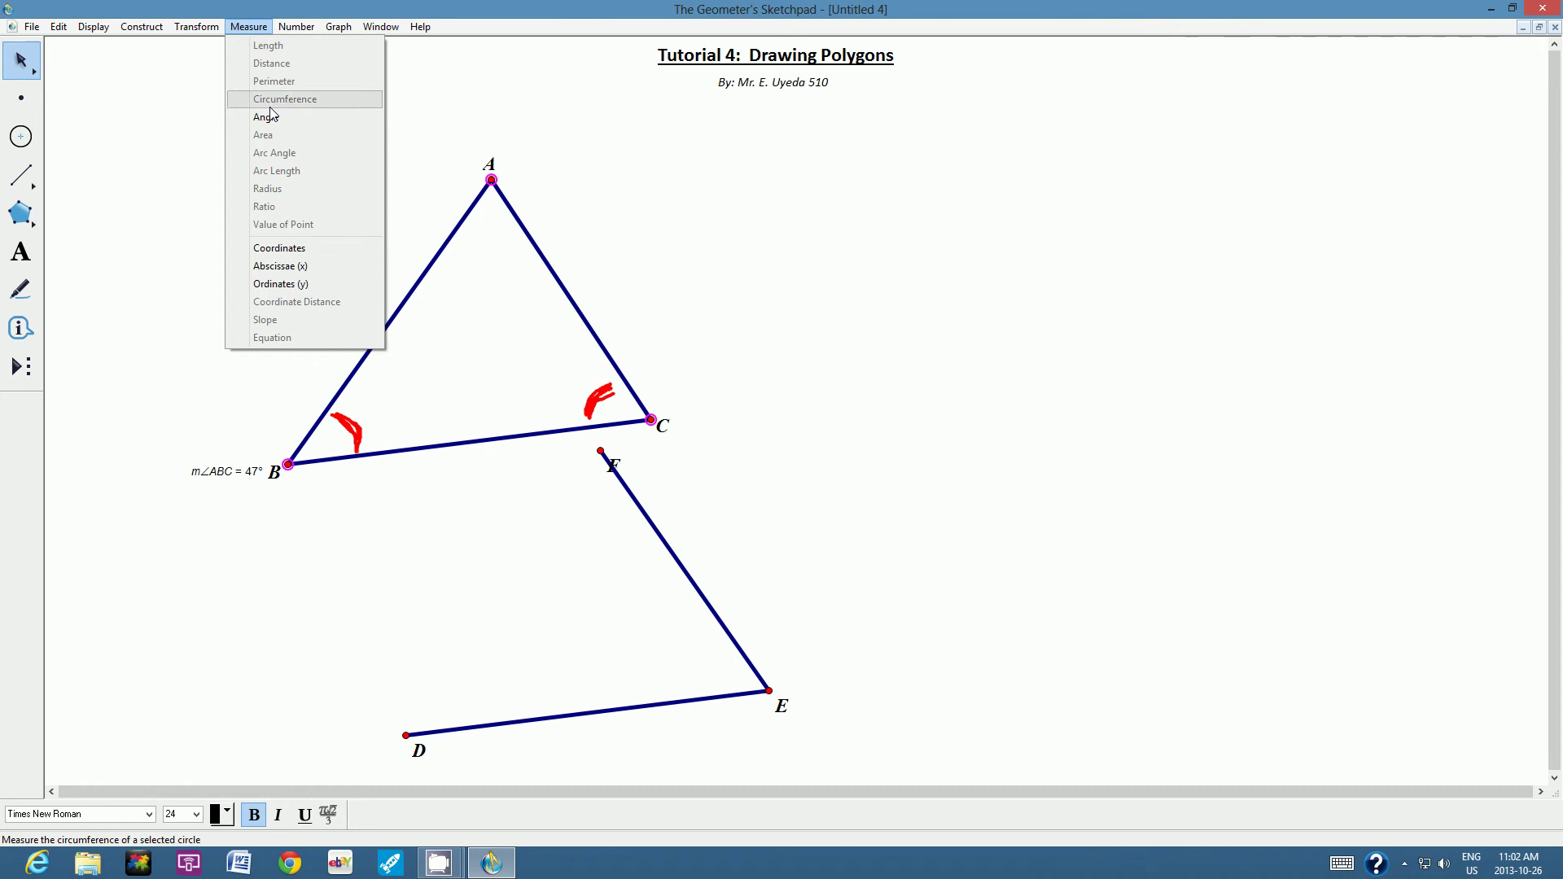
pyautogui.click(269, 118)
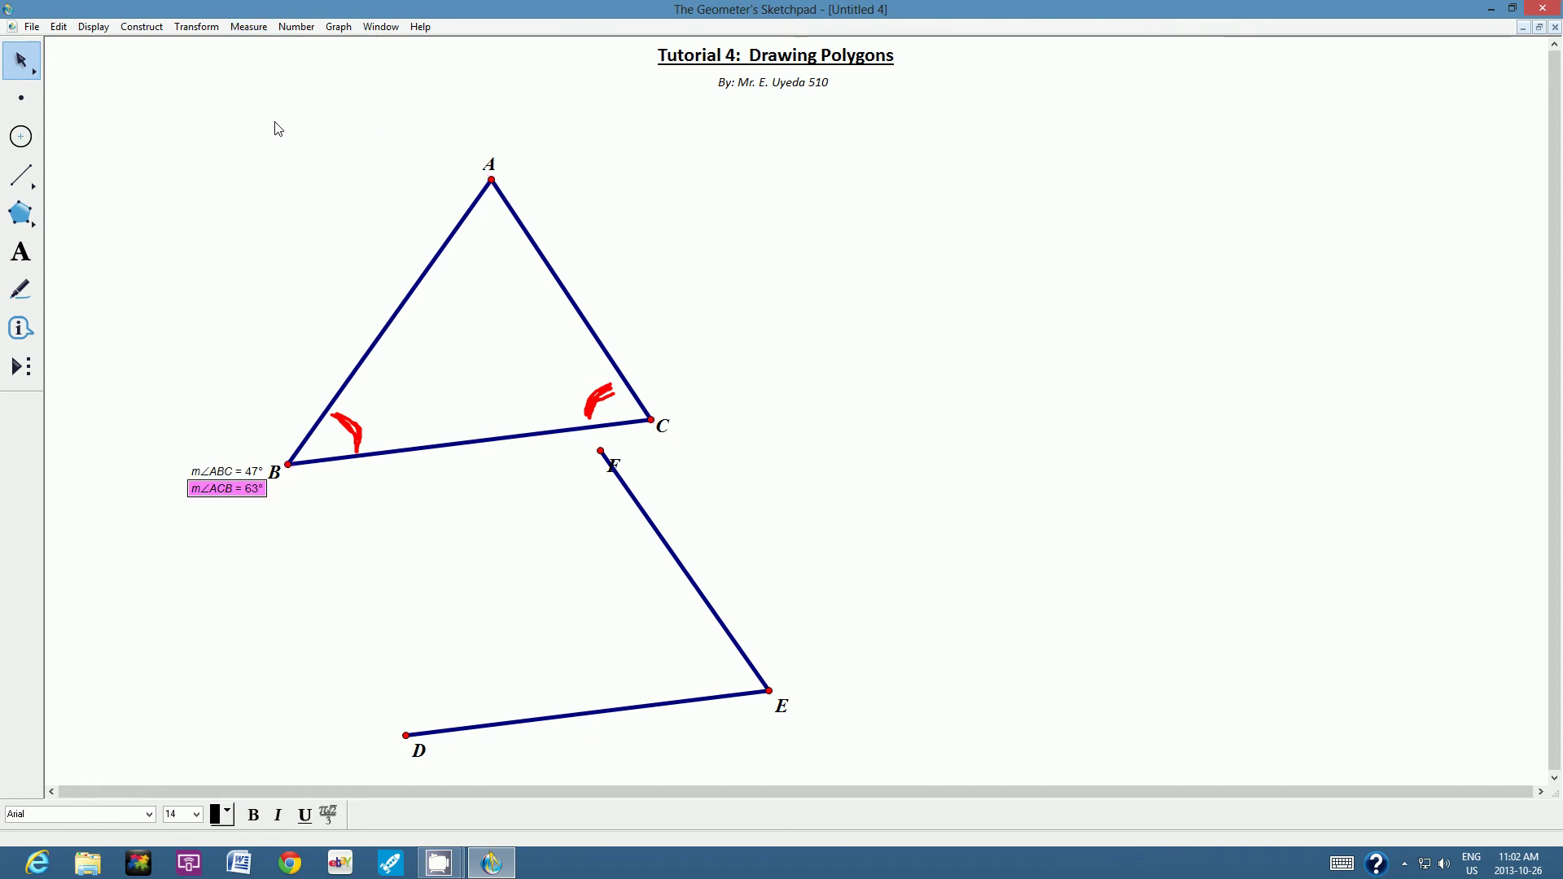
# Place the angle ACB measurement just outside the triangle beside vertex C and deselect it.
pyautogui.moveTo(237, 488); pyautogui.dragTo(745, 427)
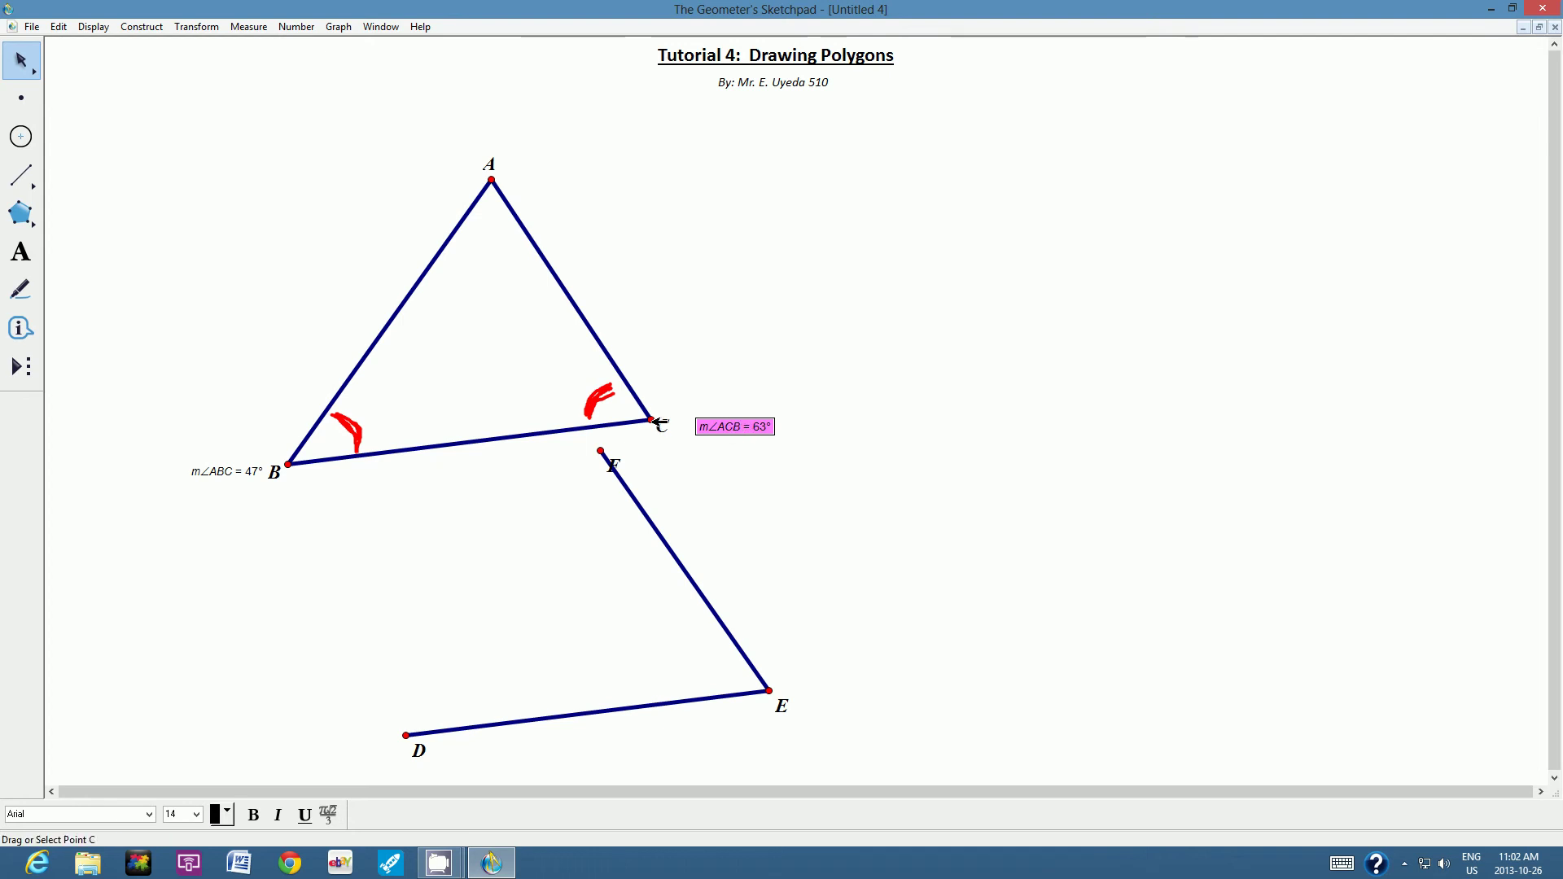
pyautogui.moveTo(734, 424)
pyautogui.mouseDown()
pyautogui.moveTo(597, 408)
pyautogui.moveTo(720, 424)
pyautogui.mouseUp()
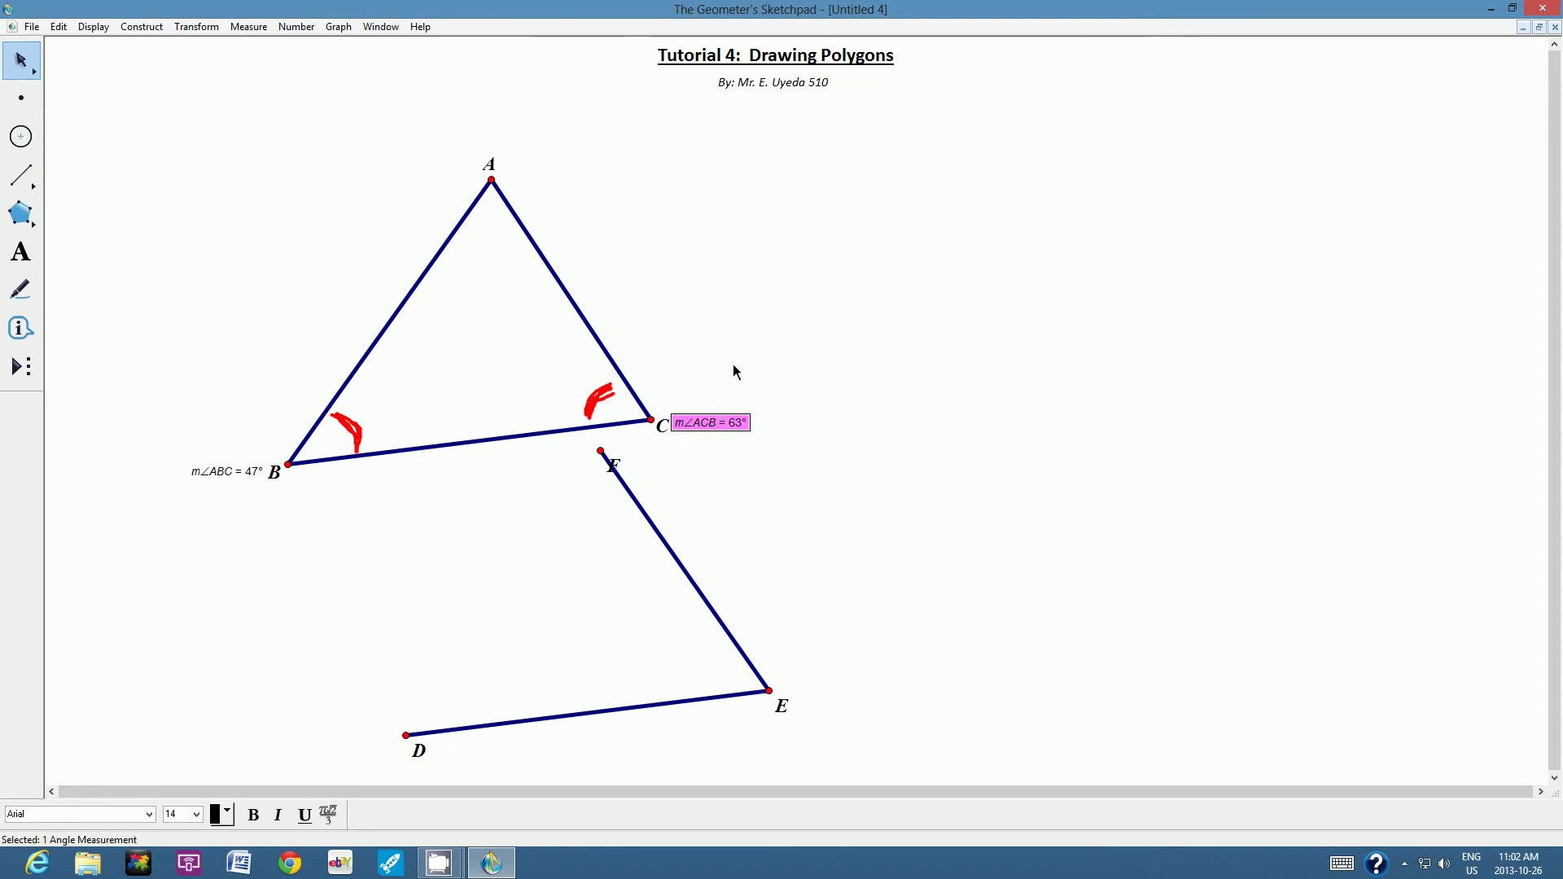
pyautogui.click(733, 369)
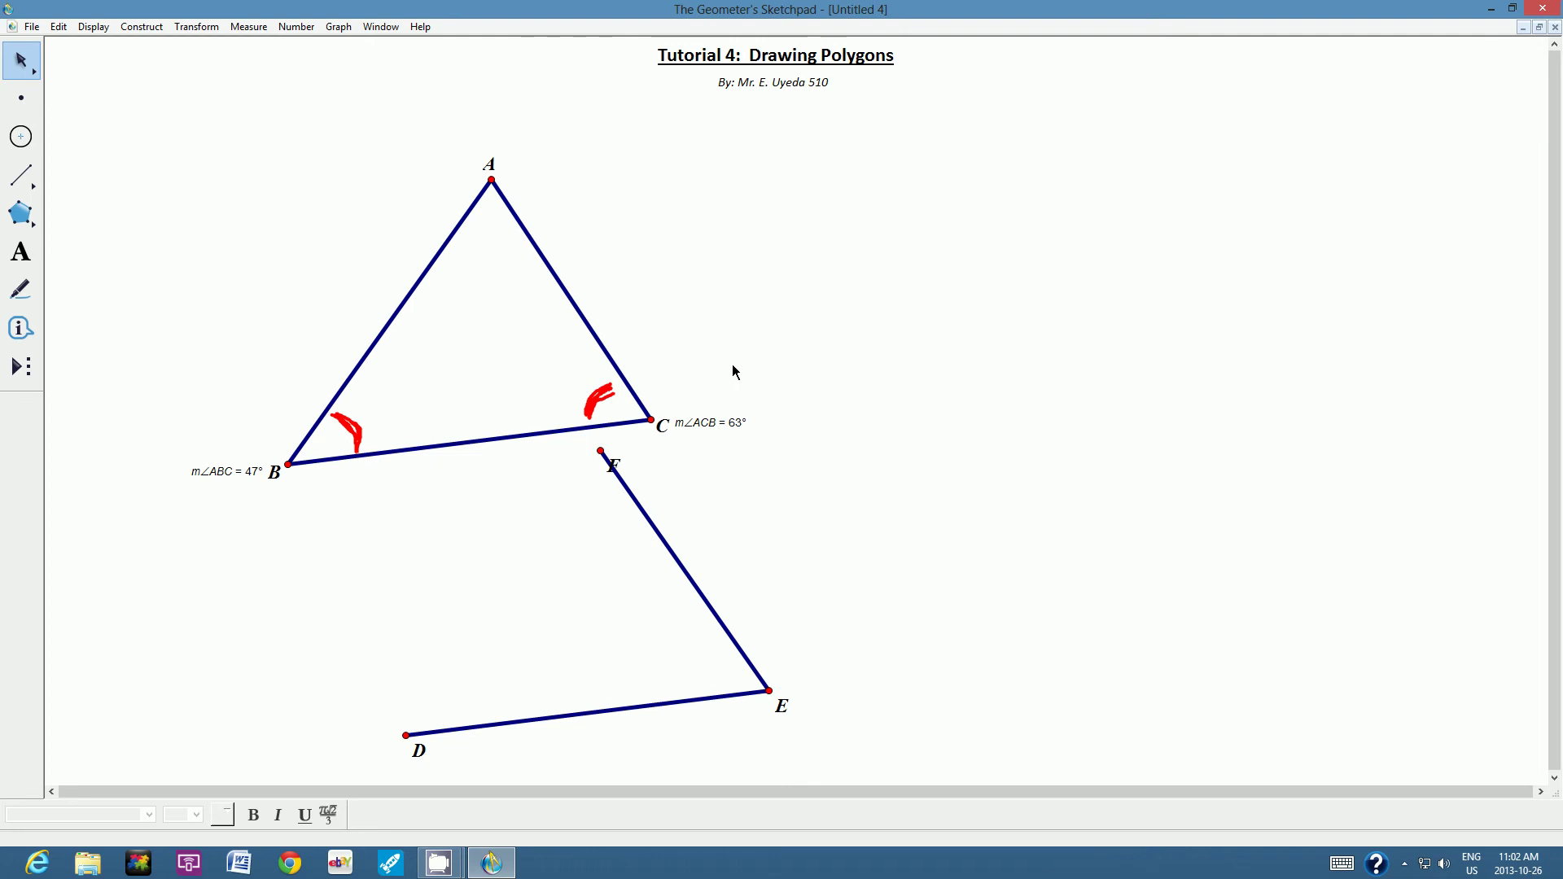
pyautogui.click(241, 470)
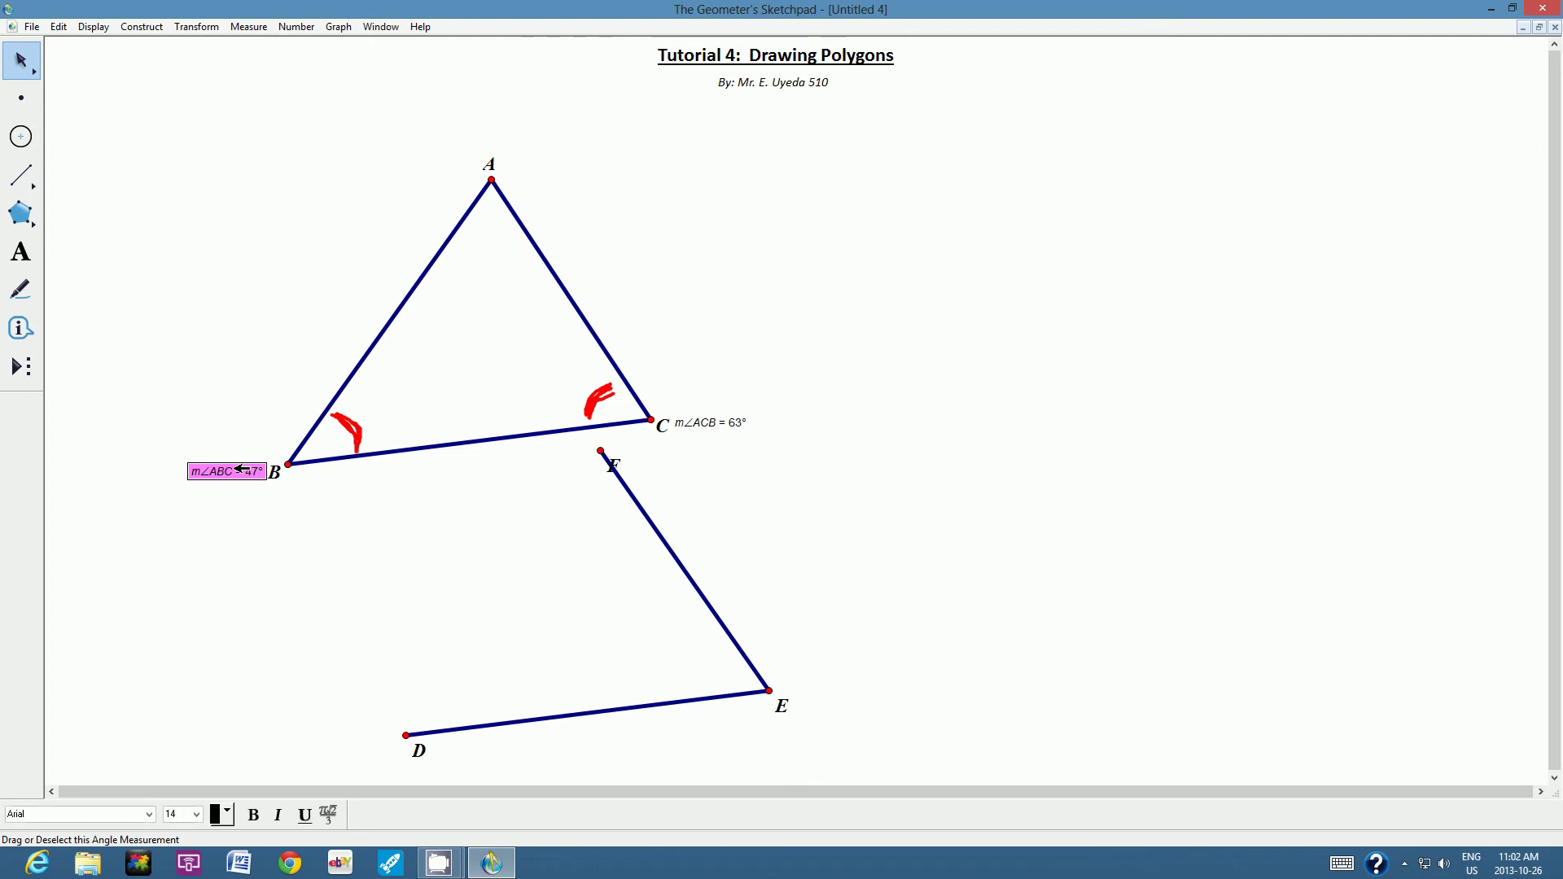
pyautogui.click(721, 423)
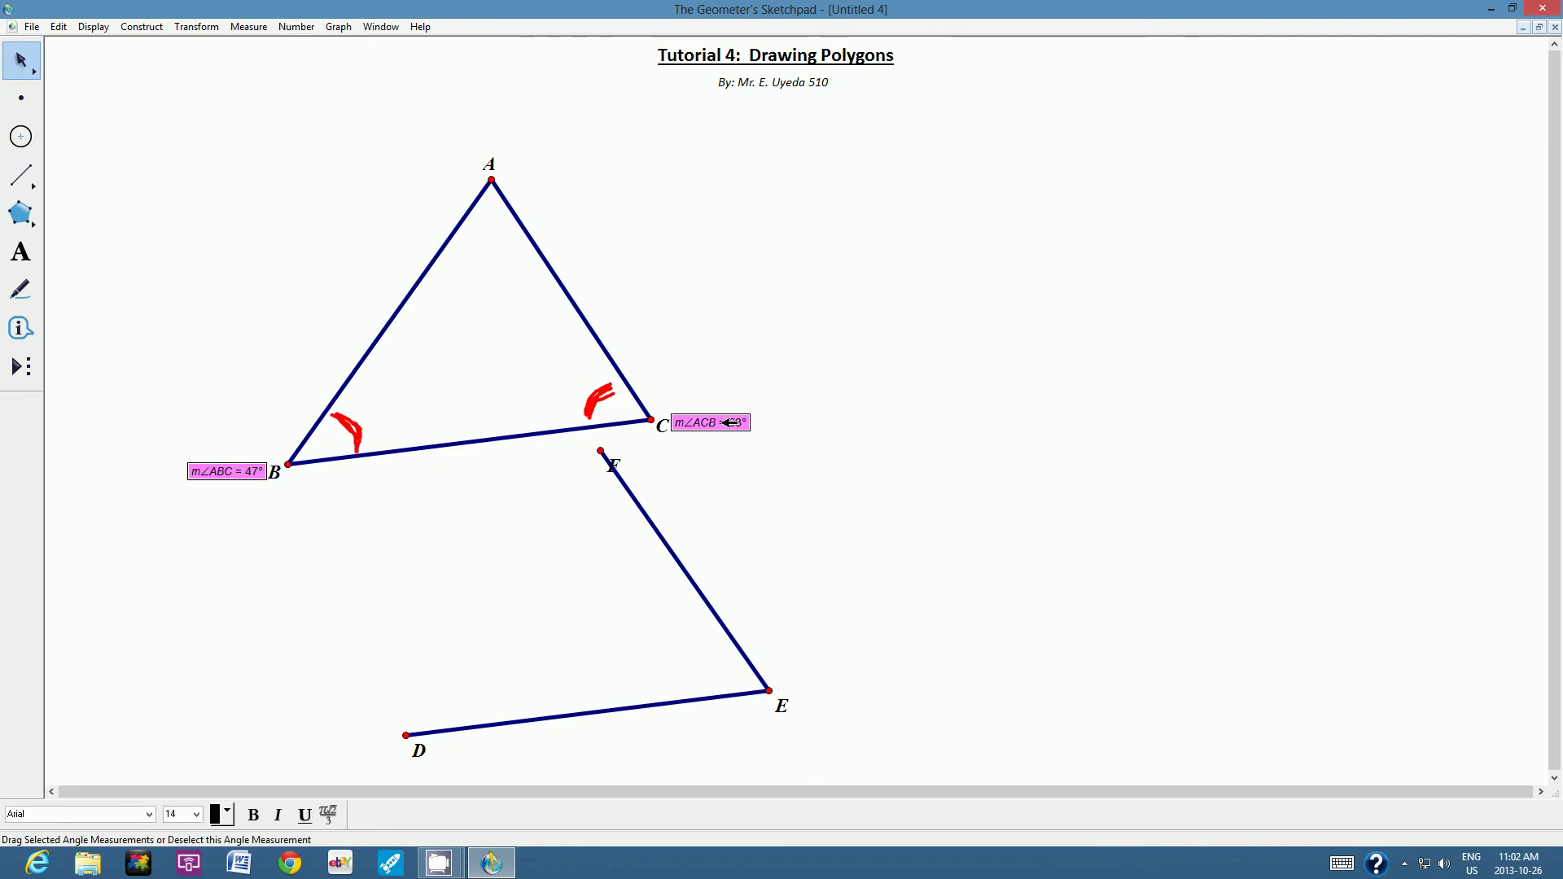
pyautogui.click(717, 324)
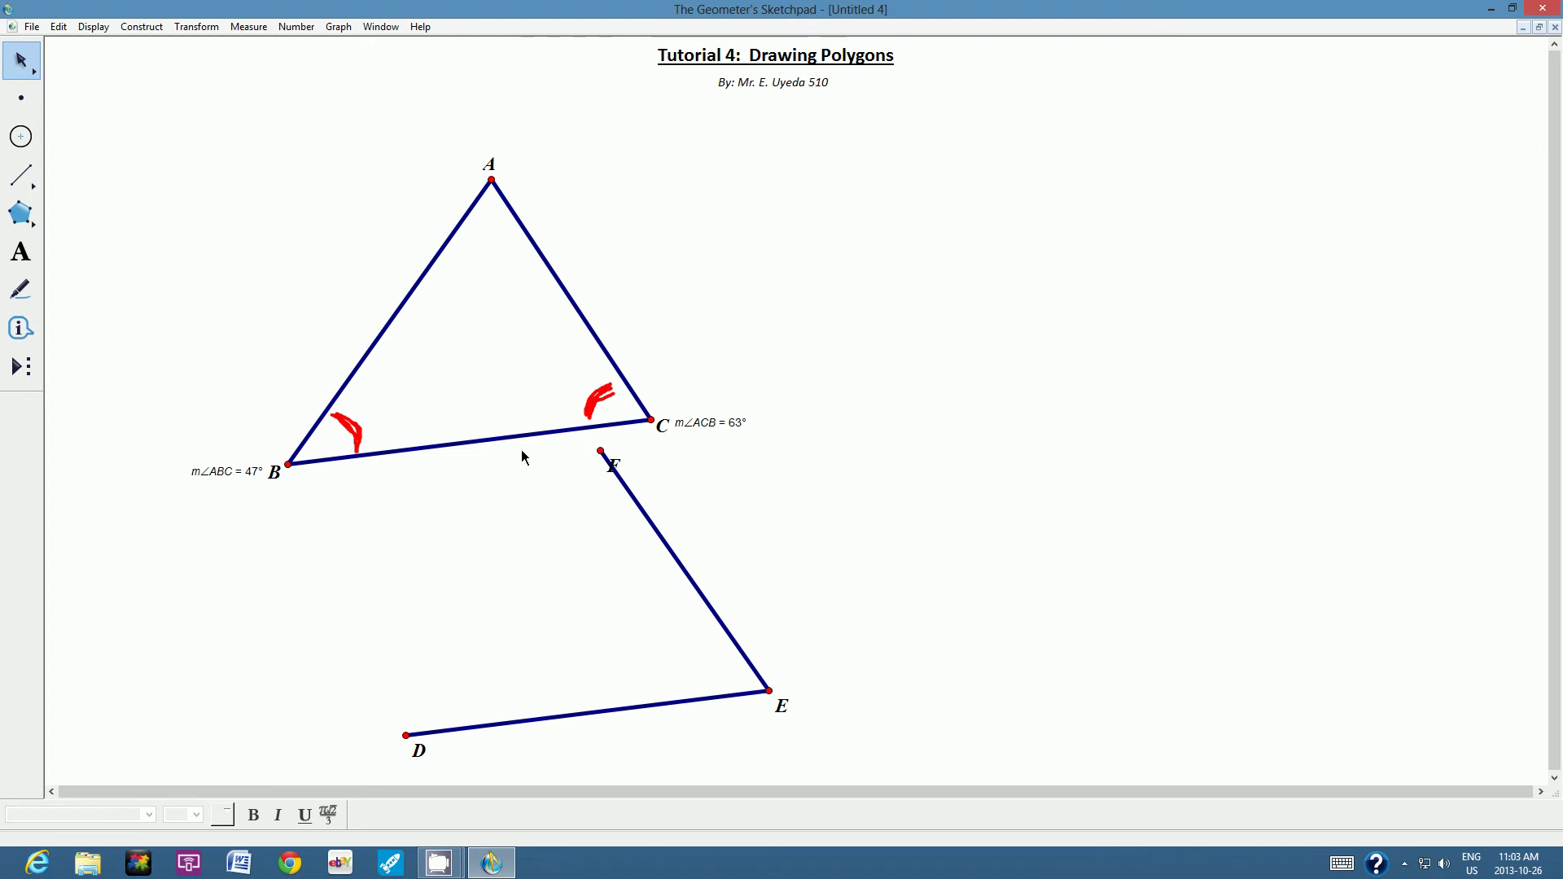
# Delete the copied angle DEF below the triangle, including both segments and its leftover point D.
pyautogui.moveTo(522, 452); pyautogui.dragTo(789, 737)
pyautogui.press('Delete')
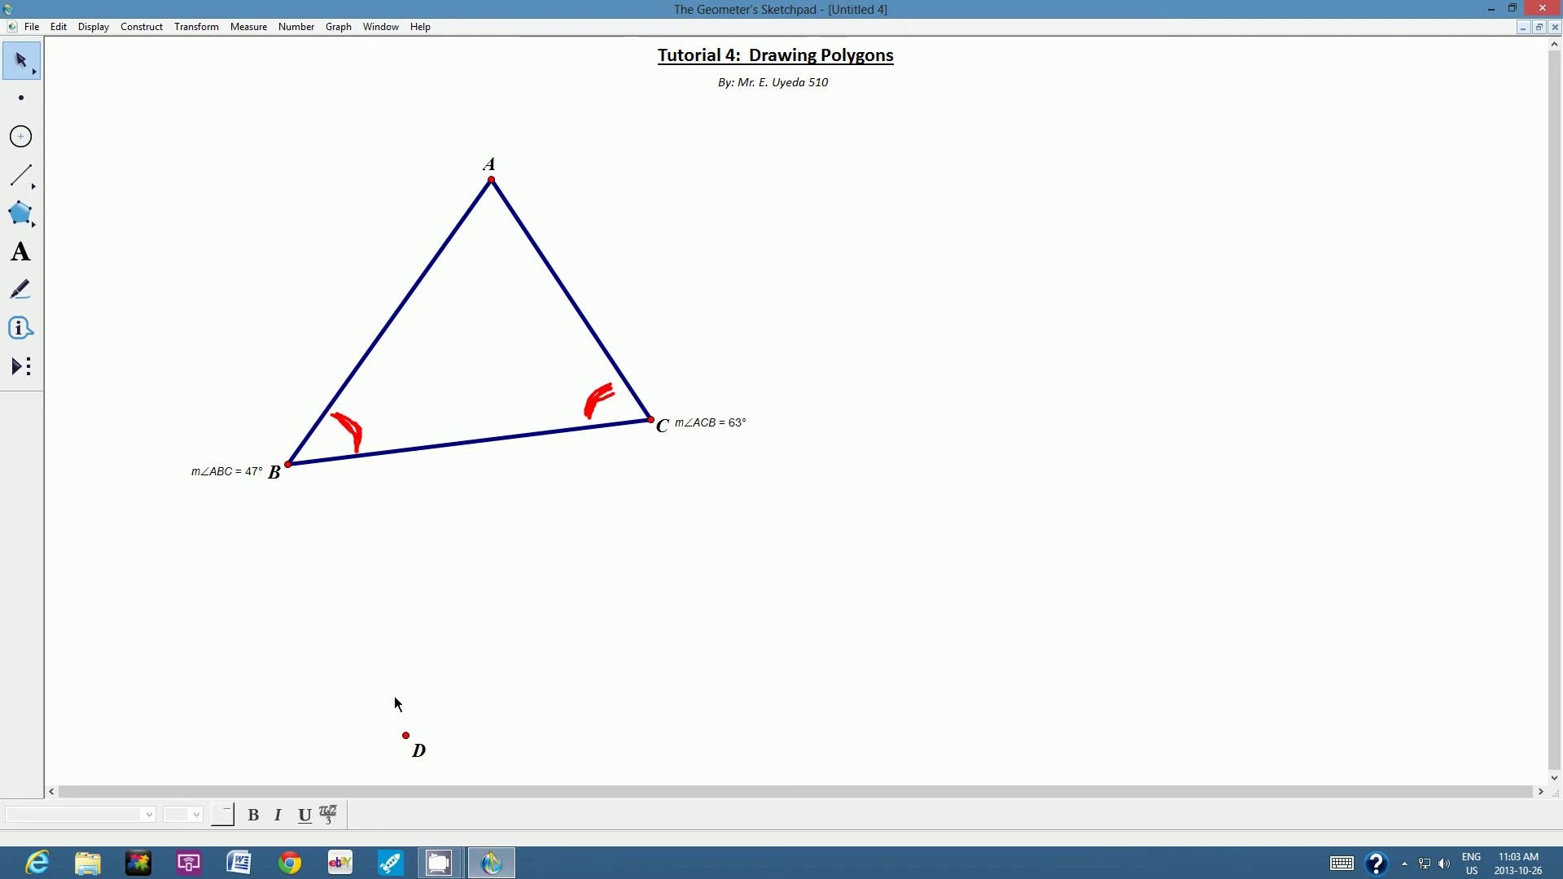
pyautogui.moveTo(388, 705); pyautogui.dragTo(516, 780)
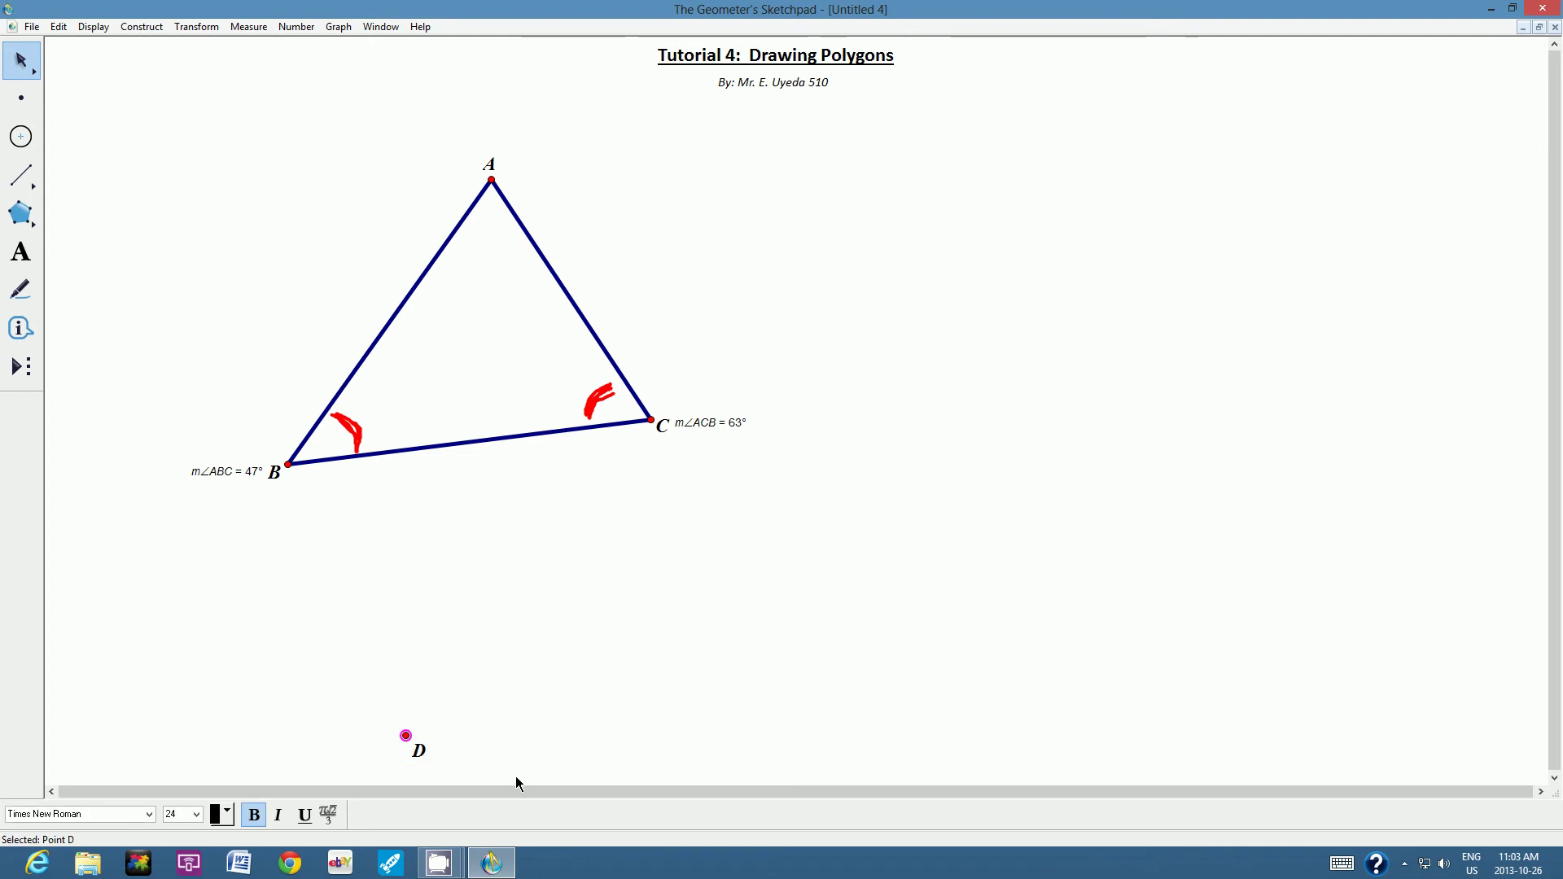
pyautogui.press('Delete')
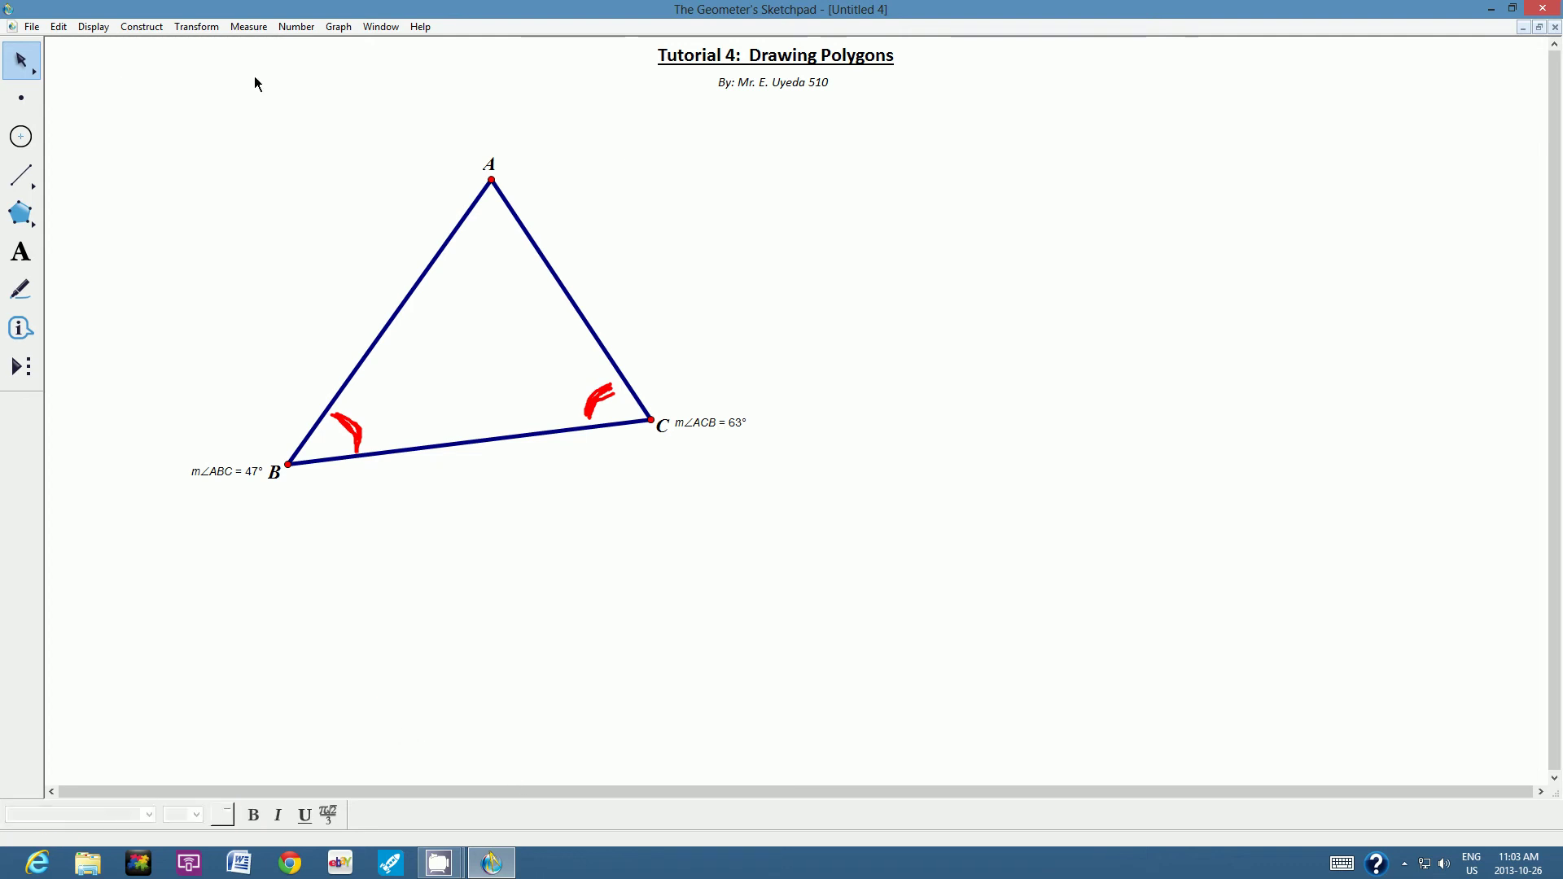
# Save the sketch in the GSP Tutorial Files folder under the file name tutorial4.
pyautogui.click(32, 27)
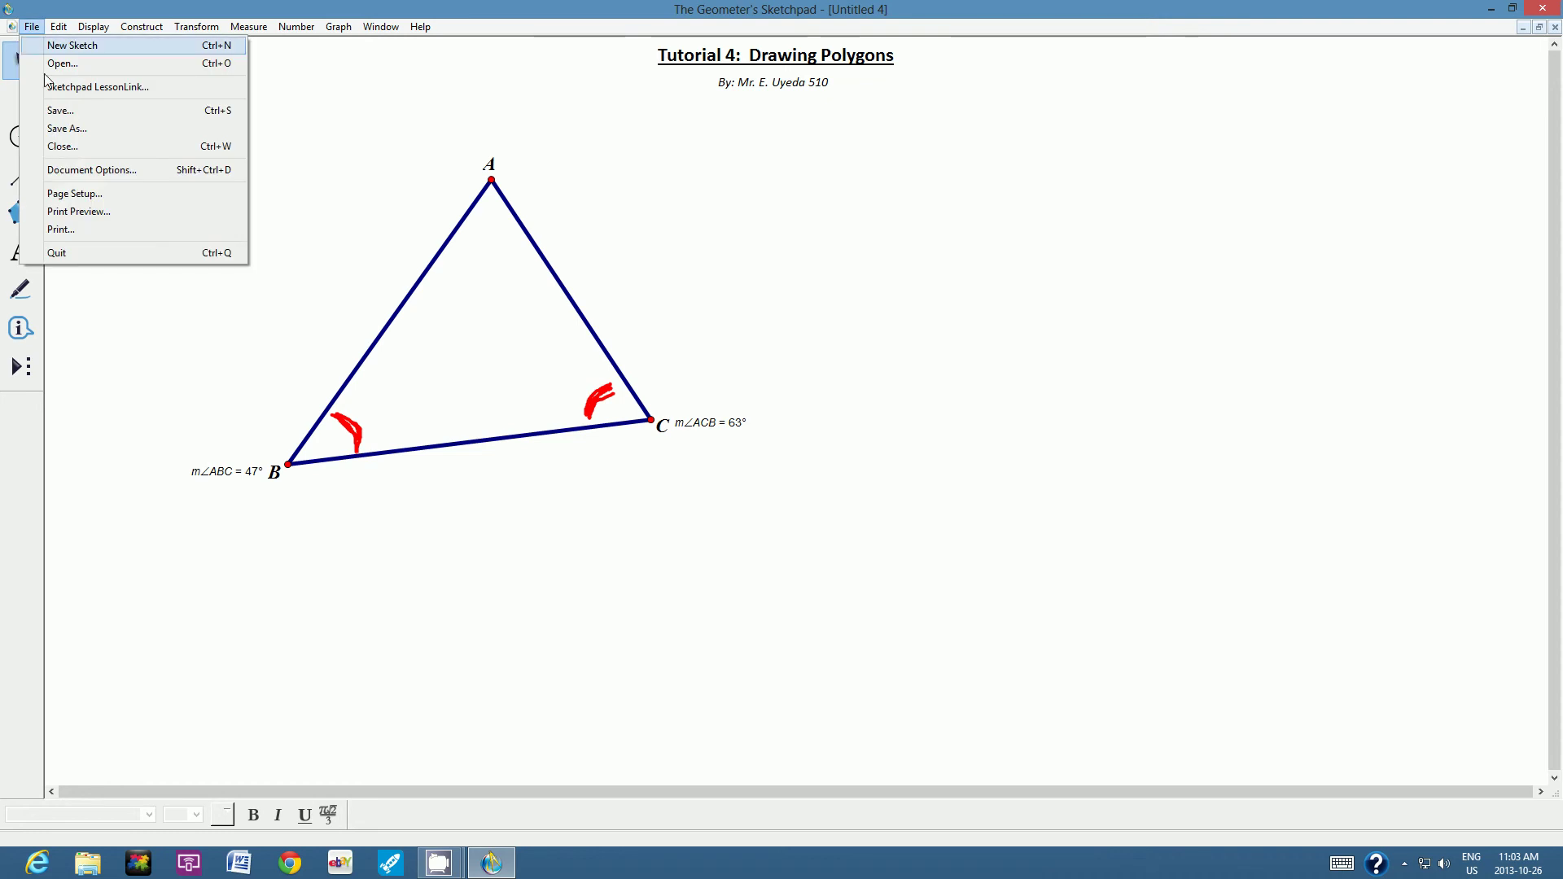
pyautogui.click(68, 129)
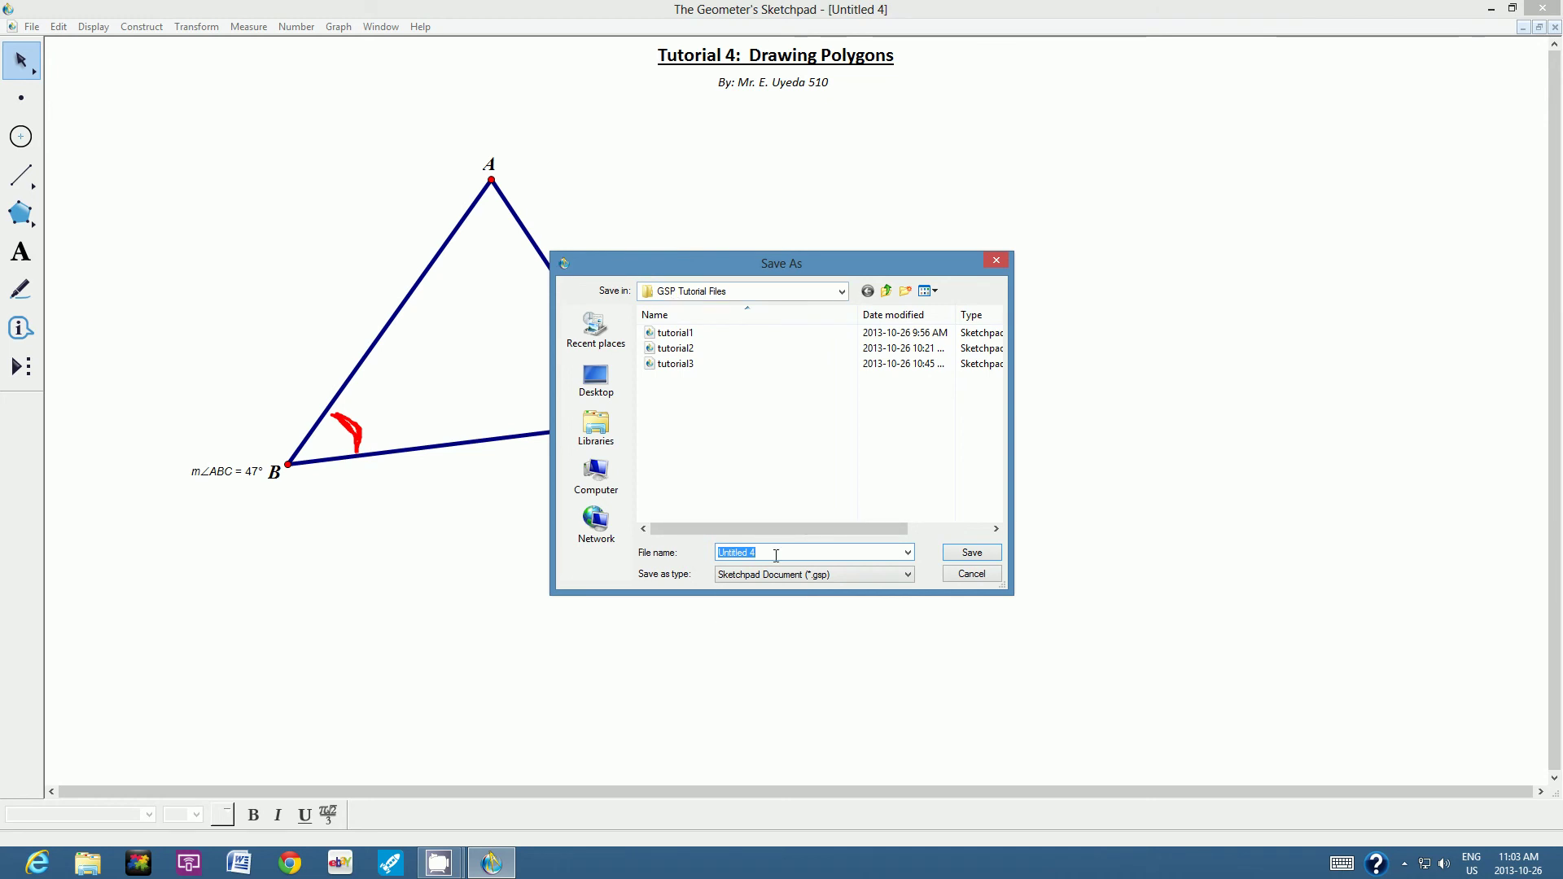
pyautogui.write('tutorial4')
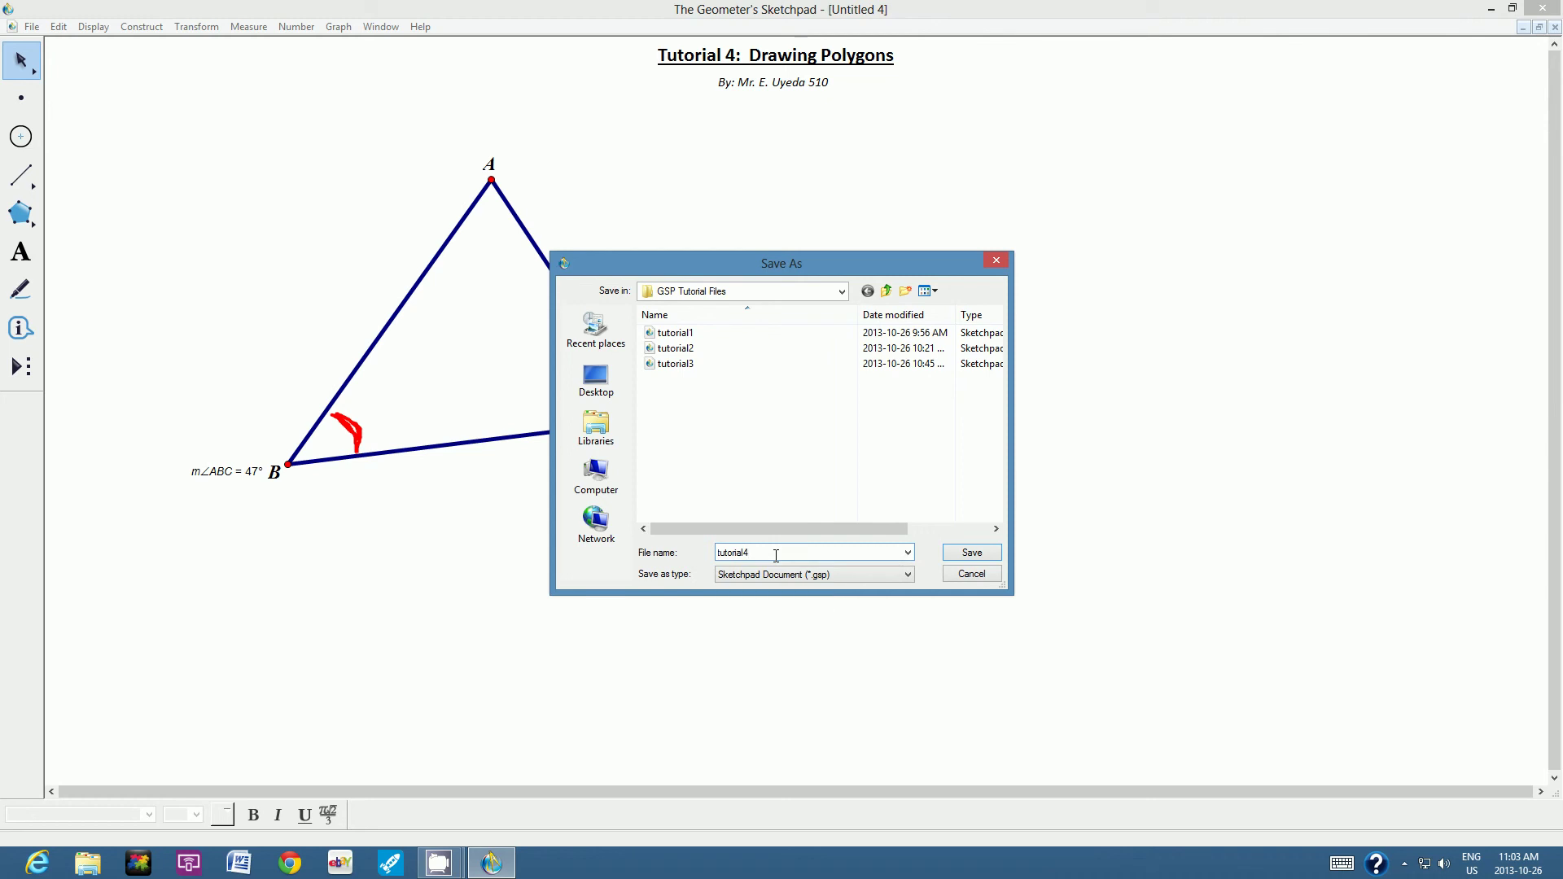
pyautogui.click(985, 555)
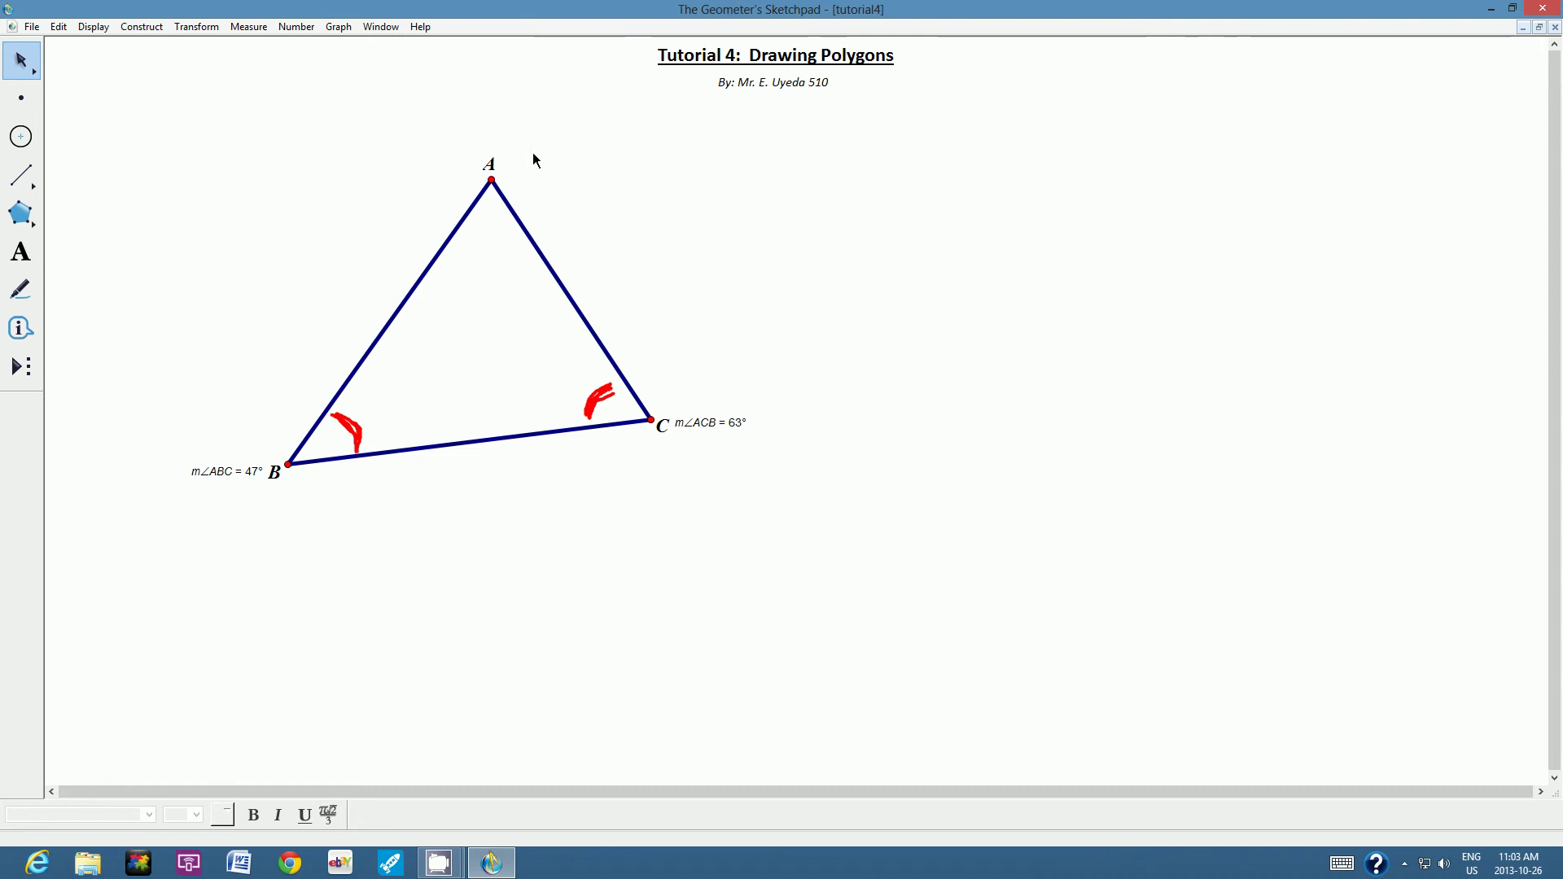
# Copy the angle at vertex A with sides AB and AC and its three vertices, and place the pasted copy to the right of the triangle.
pyautogui.click(288, 464)
pyautogui.click(360, 366)
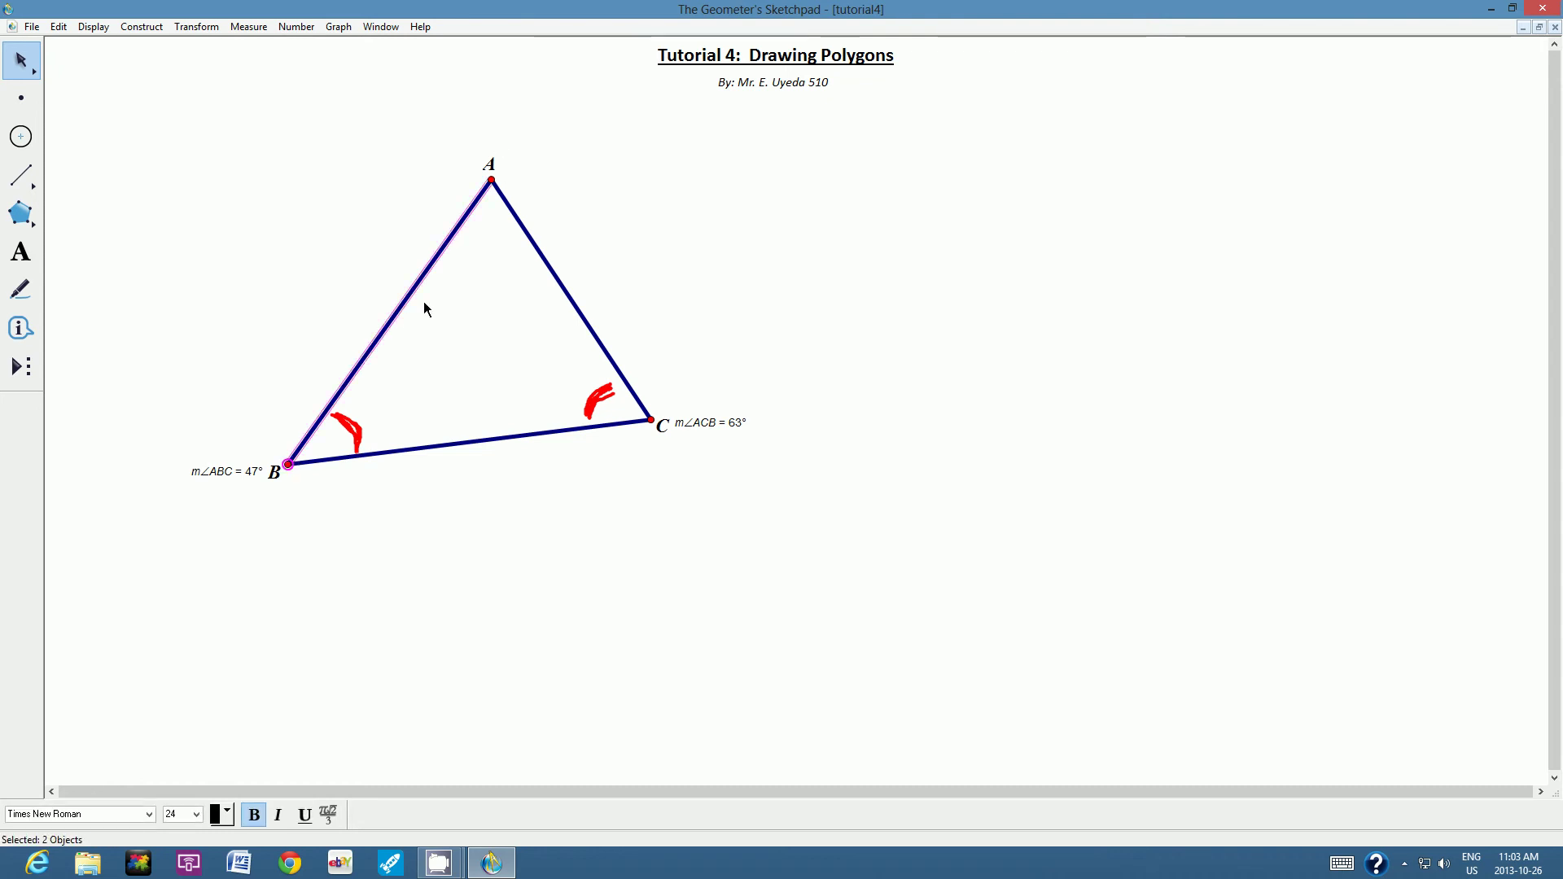
pyautogui.click(491, 179)
pyautogui.click(537, 249)
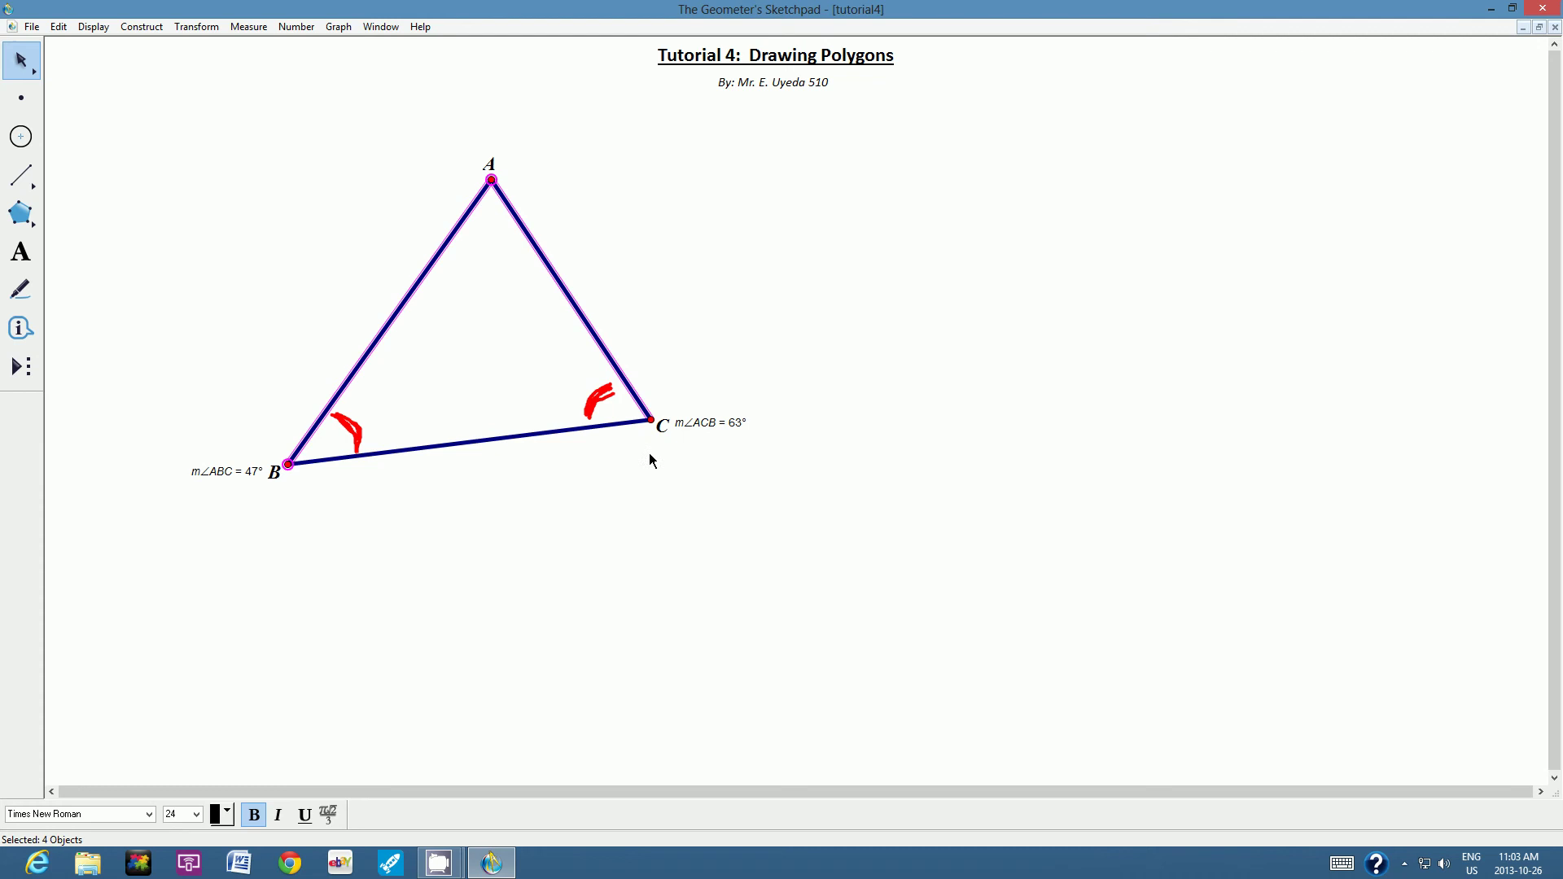
pyautogui.click(650, 421)
pyautogui.click(60, 32)
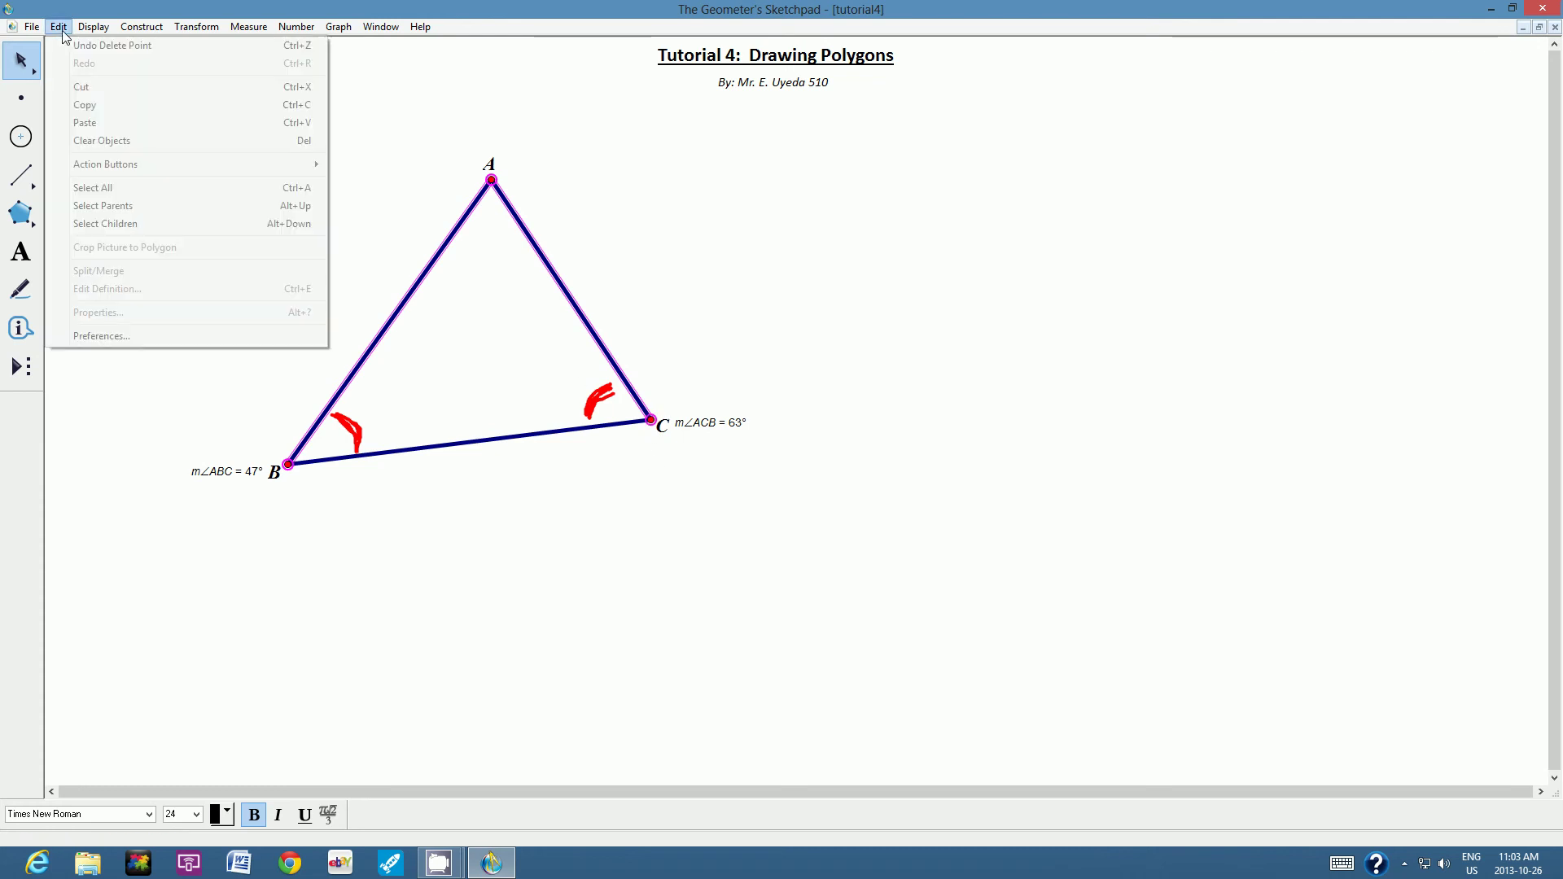
pyautogui.click(70, 100)
pyautogui.click(59, 27)
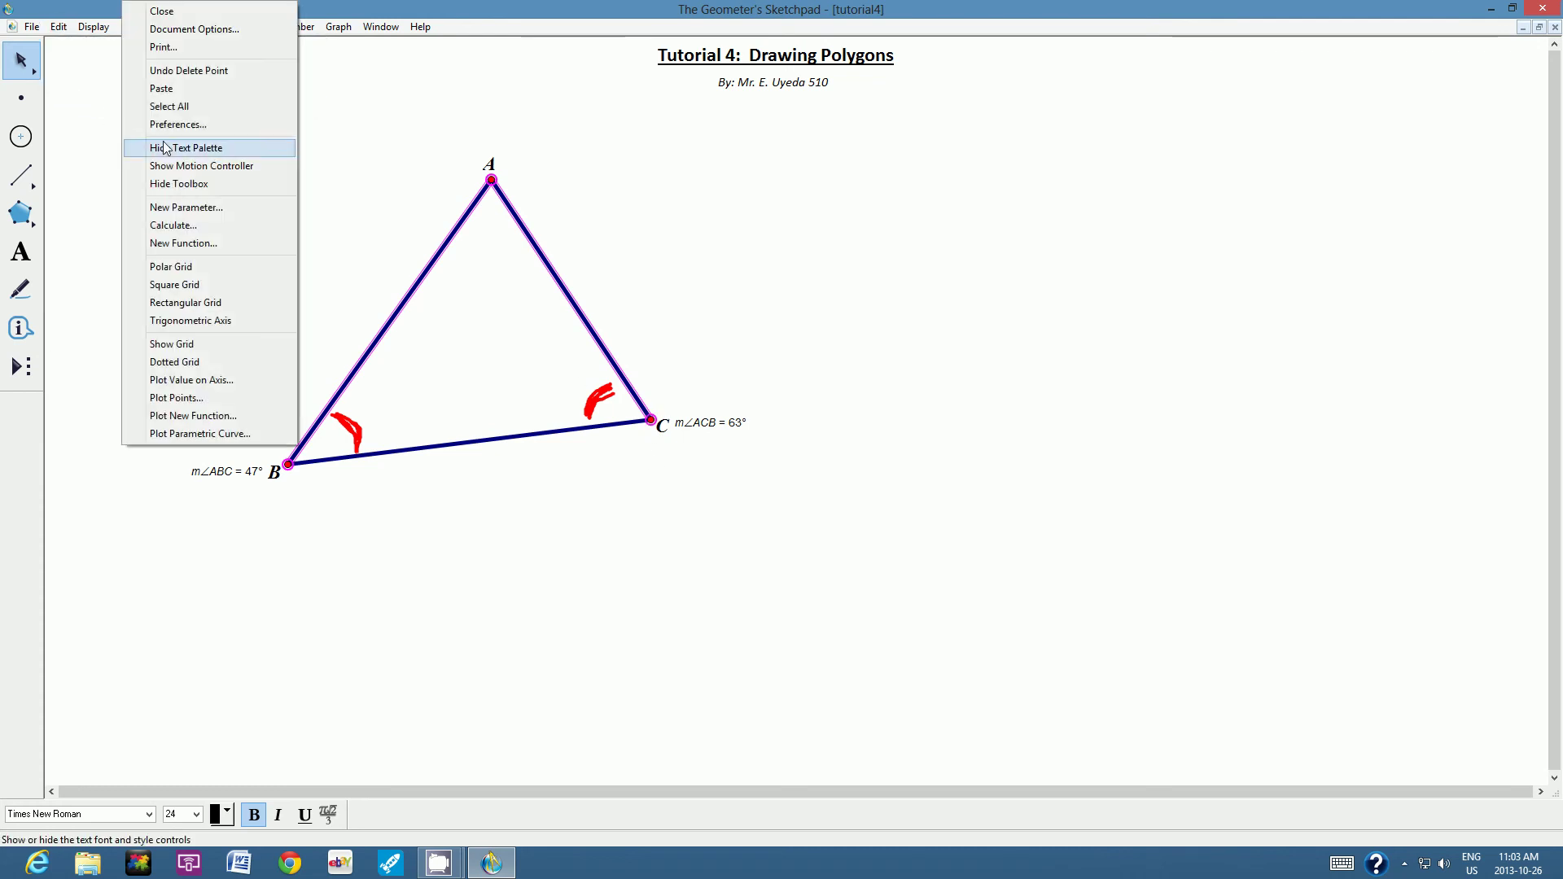
pyautogui.click(182, 90)
pyautogui.moveTo(437, 313); pyautogui.dragTo(921, 246)
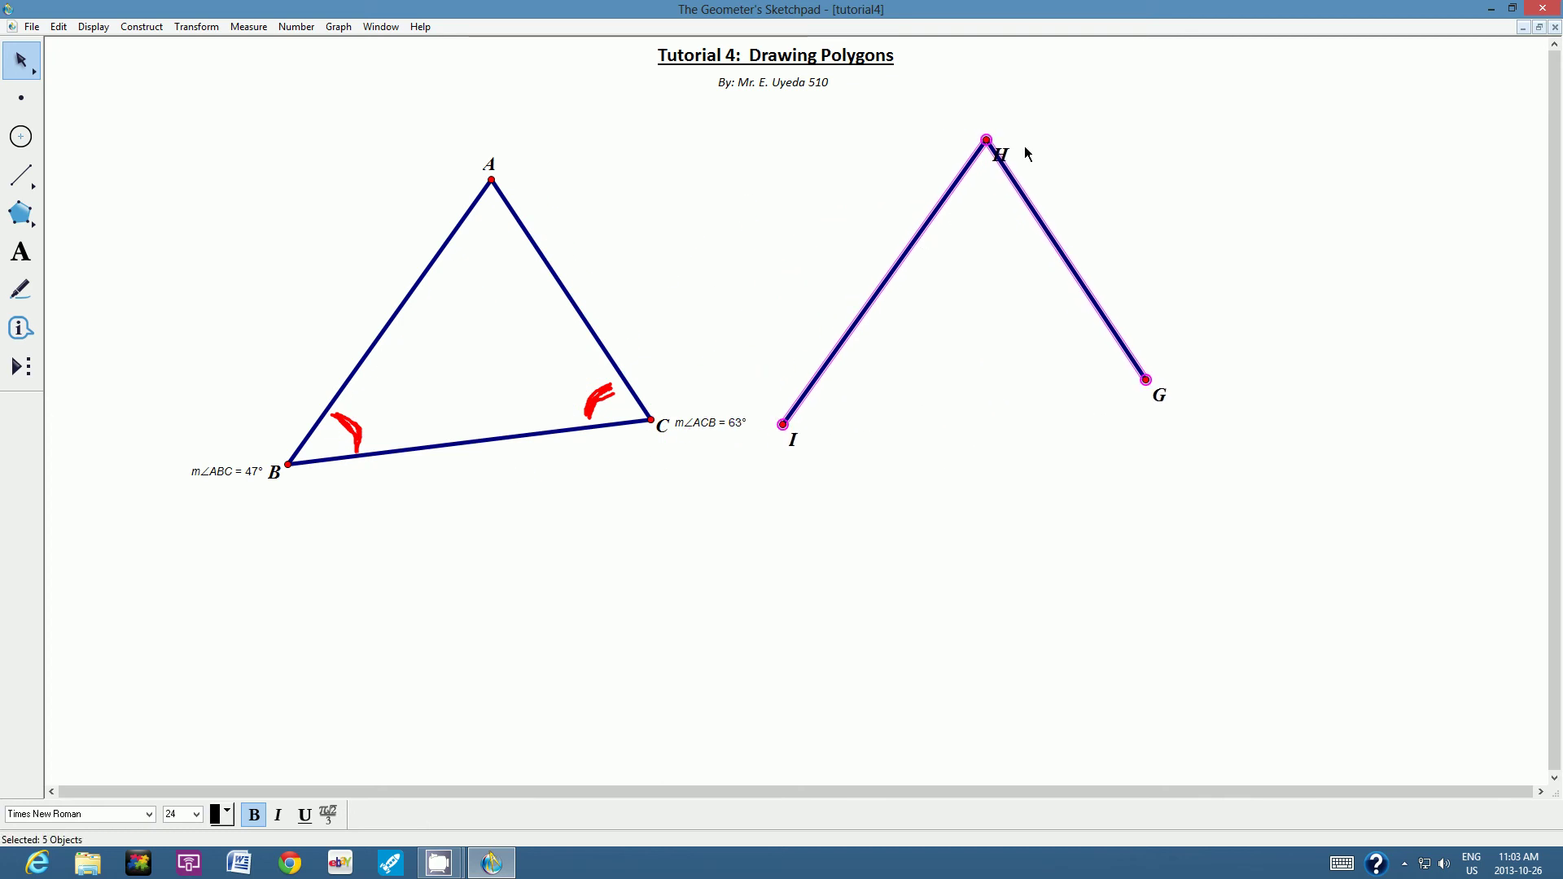
pyautogui.click(731, 226)
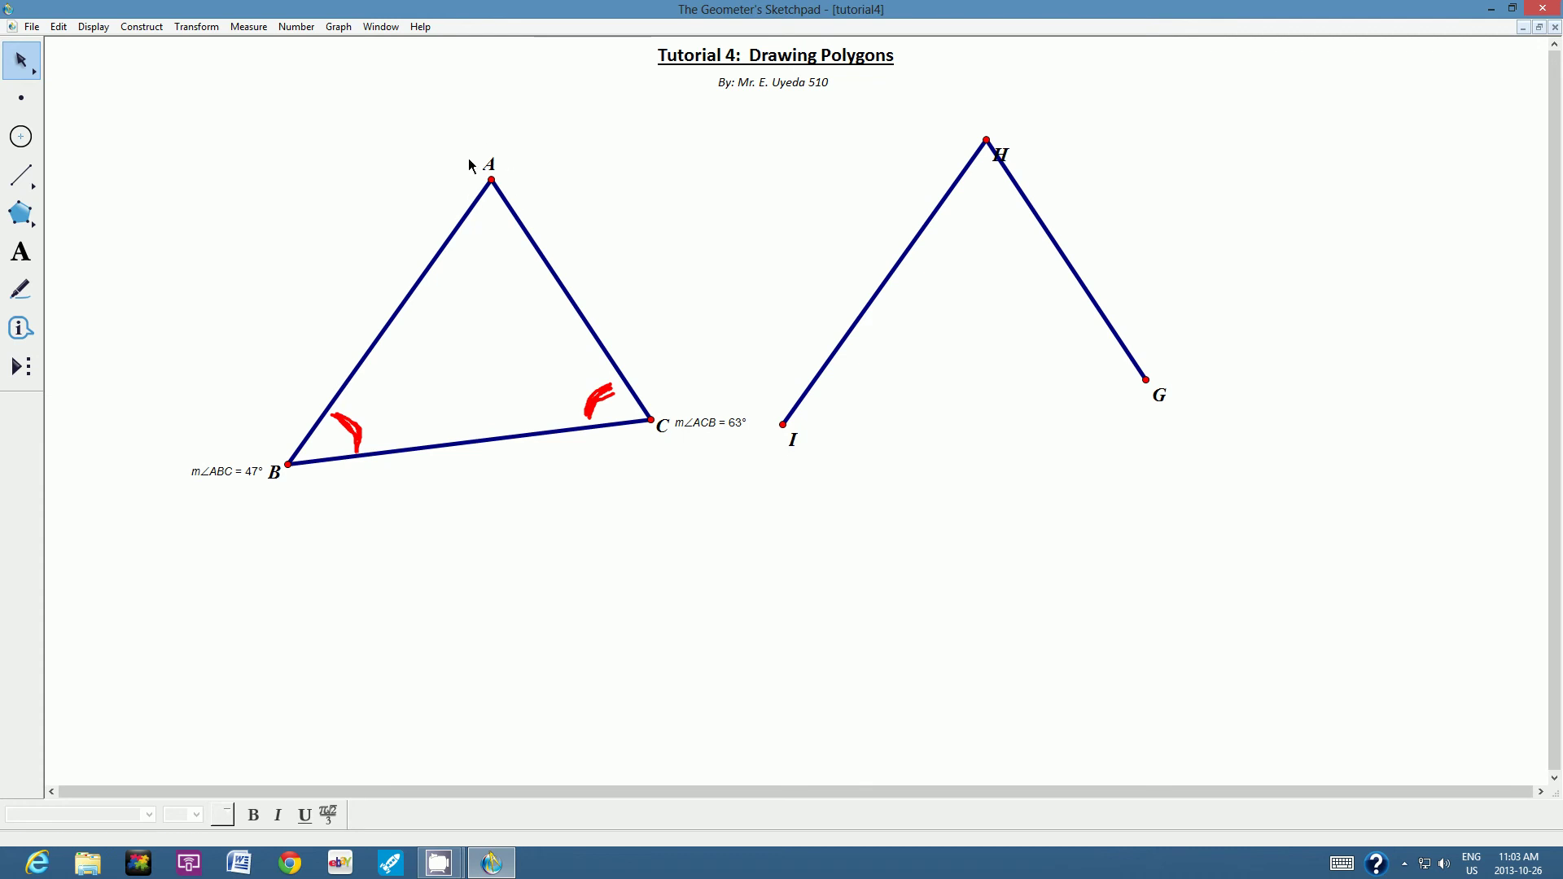
# Measure the triangle's angle at vertex A from points B, A and C, in that order.
pyautogui.click(289, 464)
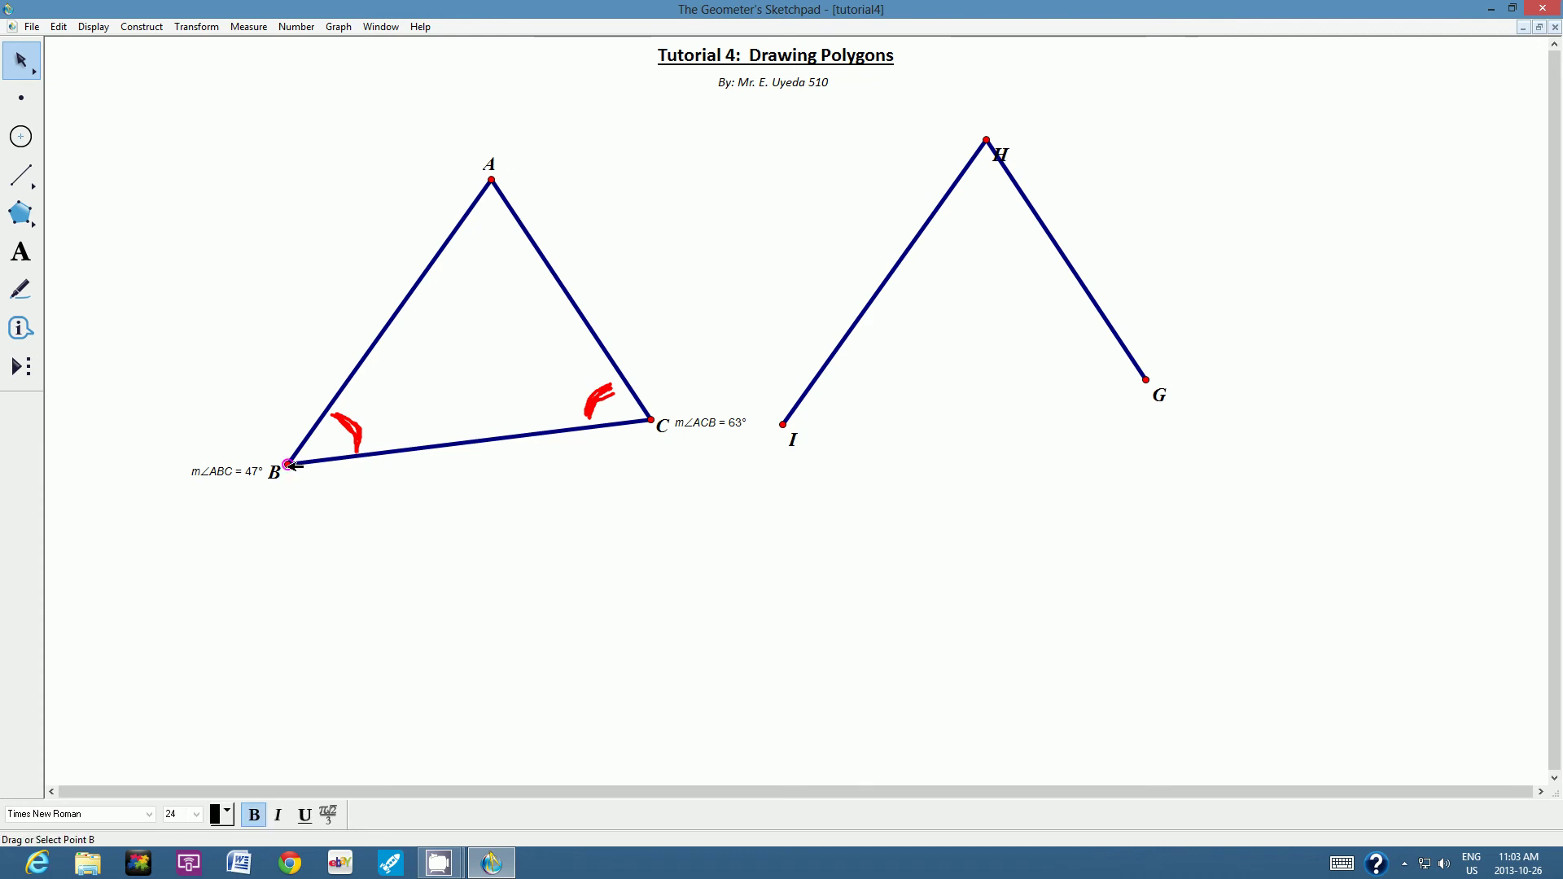
pyautogui.click(492, 180)
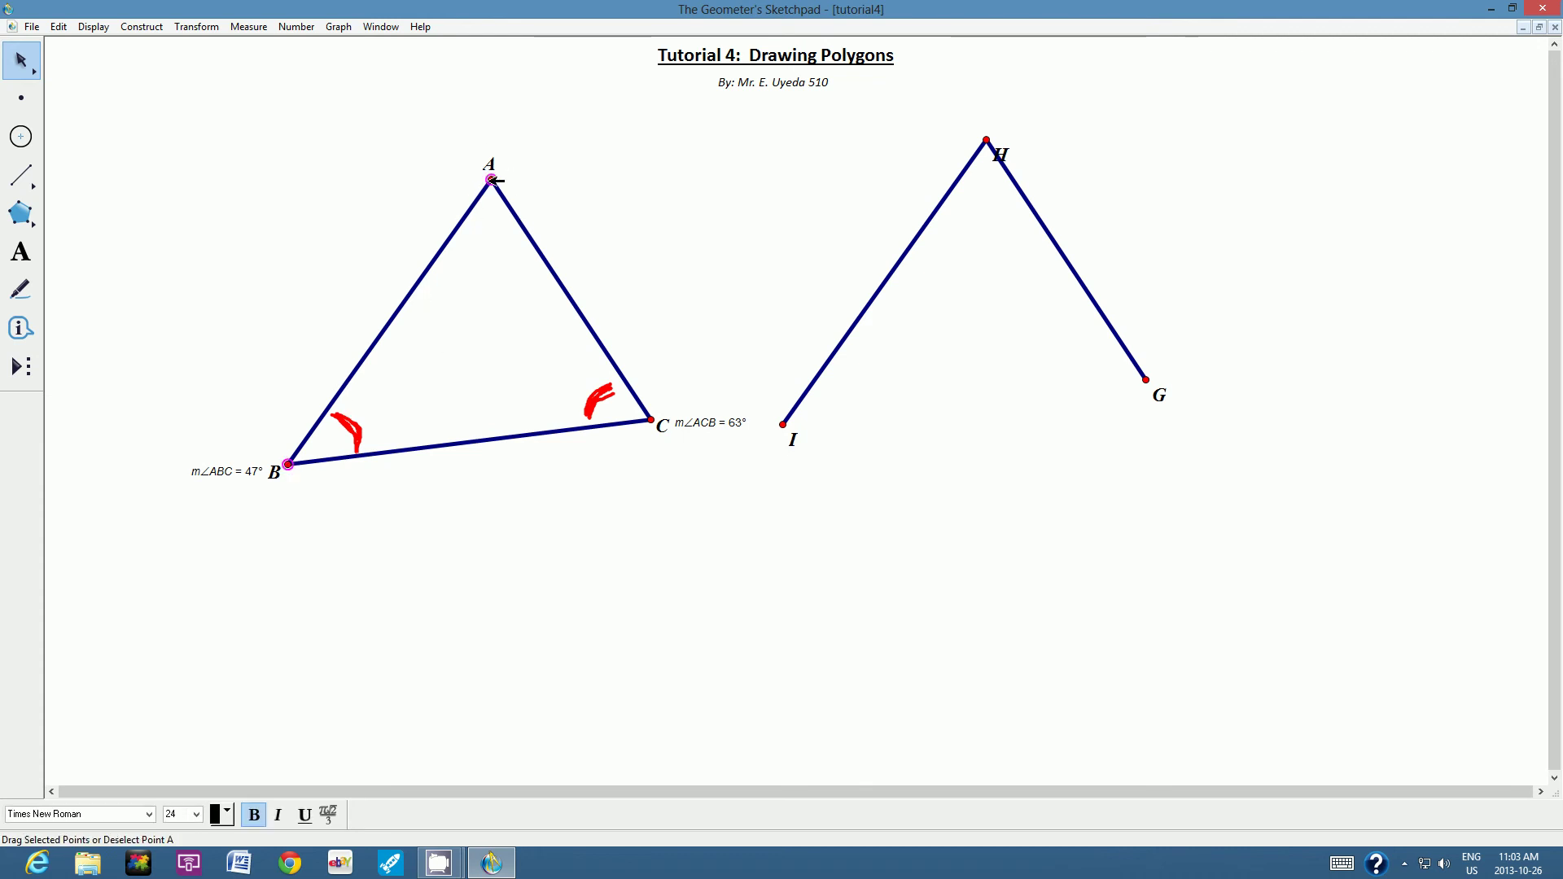
pyautogui.click(652, 421)
pyautogui.click(248, 28)
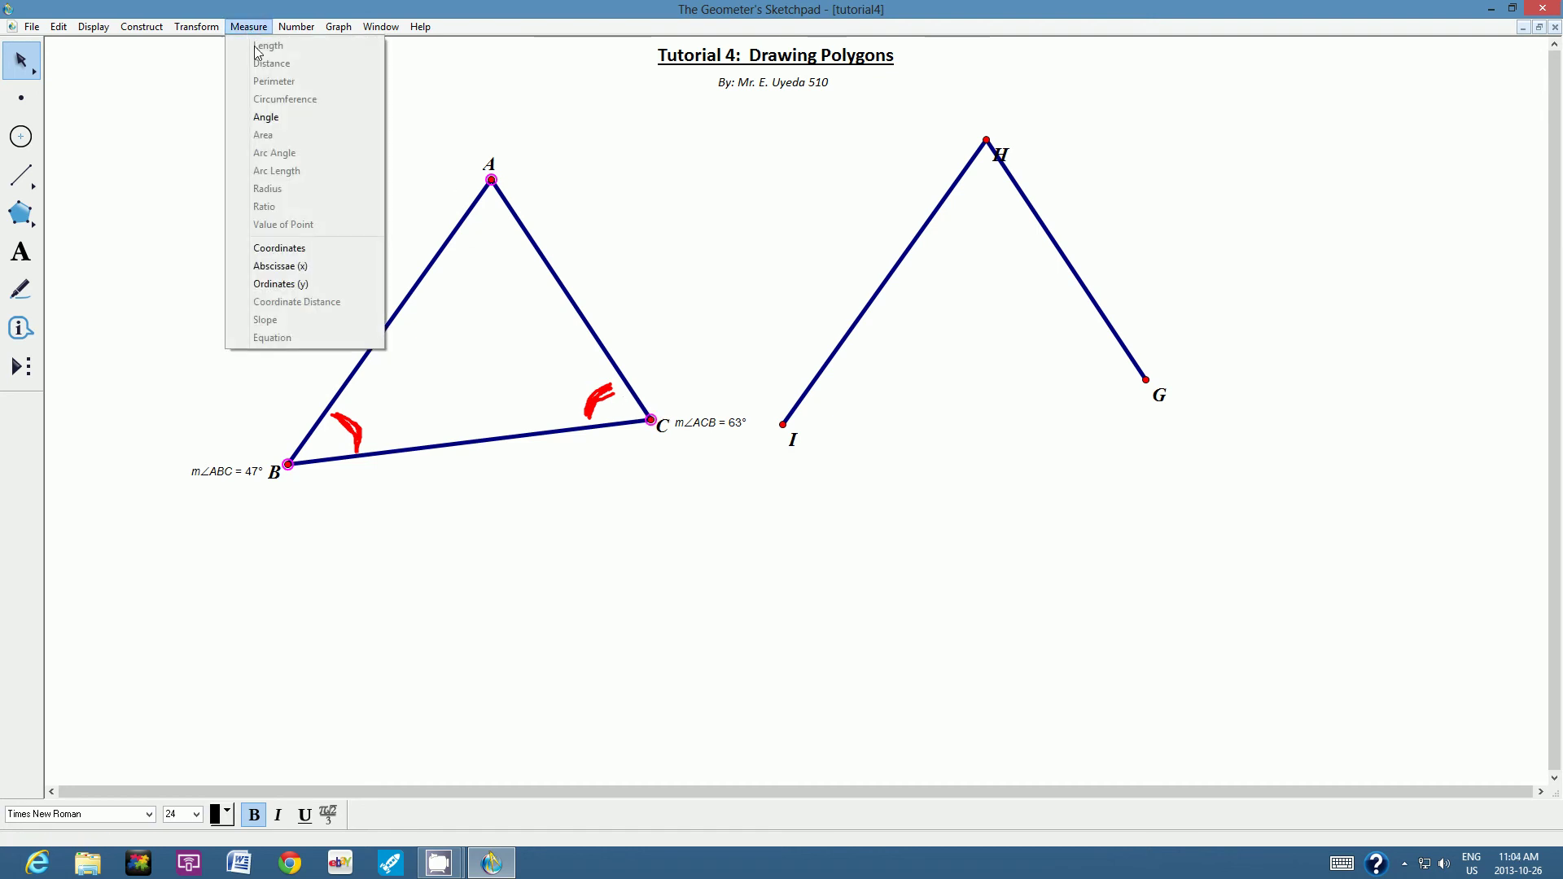
pyautogui.click(275, 119)
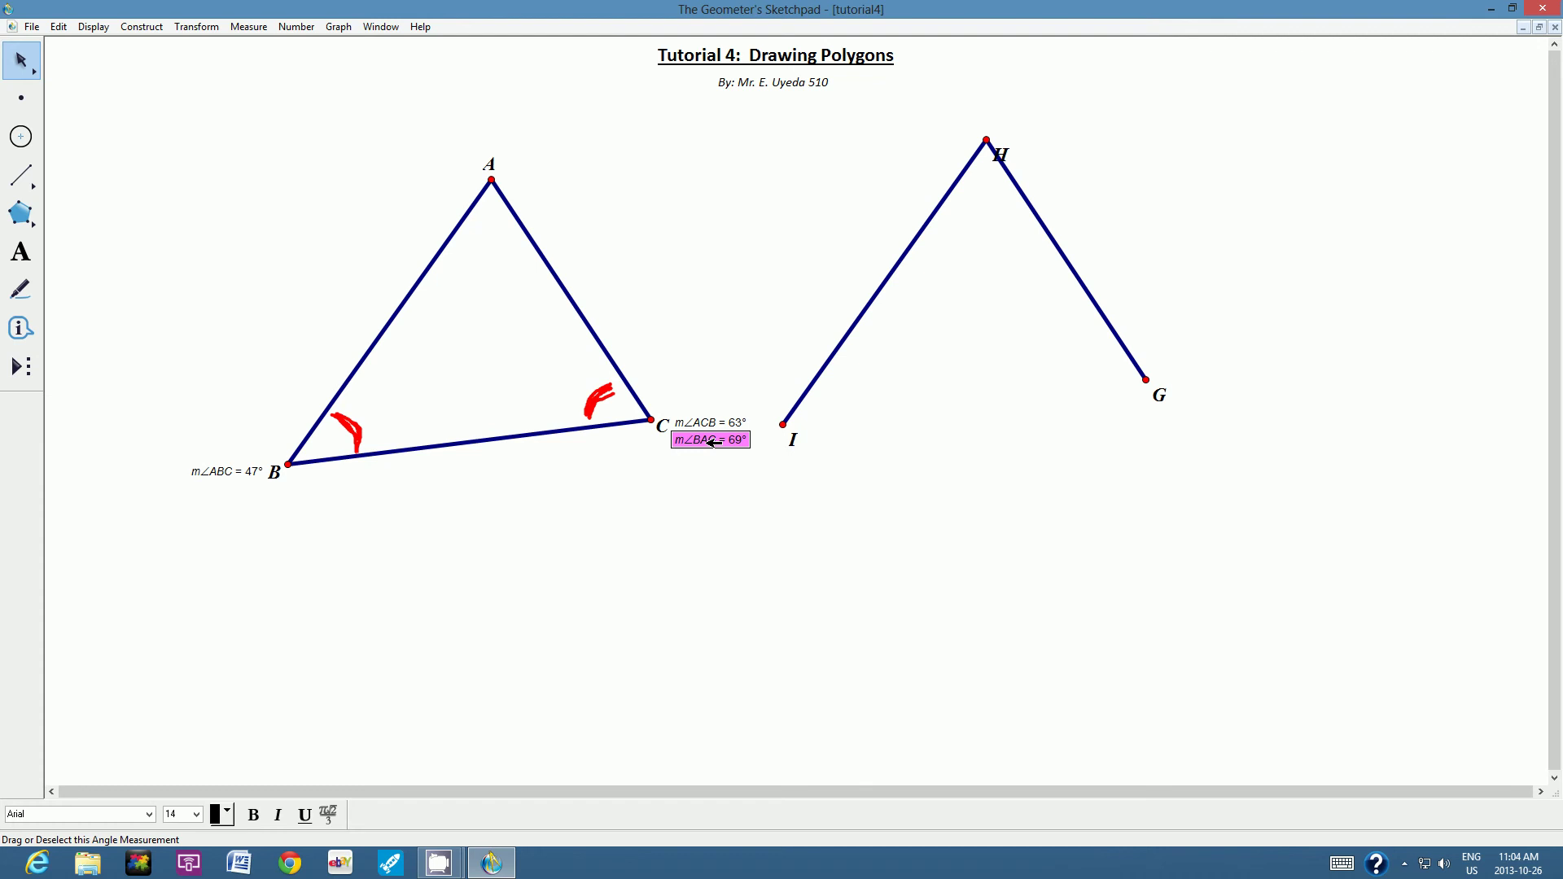
# Place the angle BAC measurement just above vertex A of the triangle.
pyautogui.moveTo(713, 441); pyautogui.dragTo(492, 154)
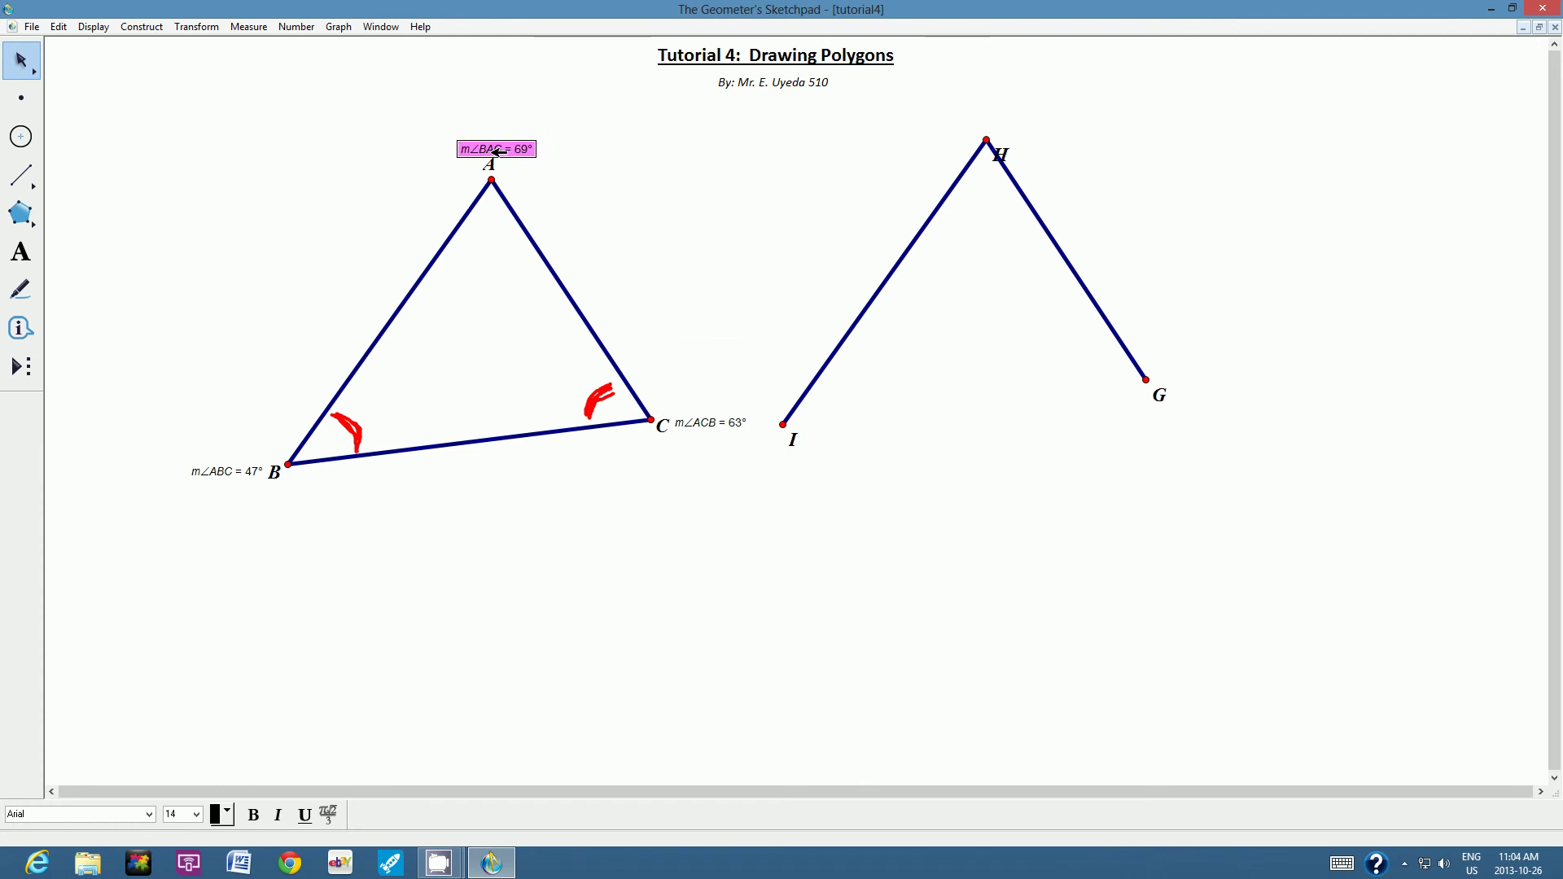
pyautogui.click(658, 191)
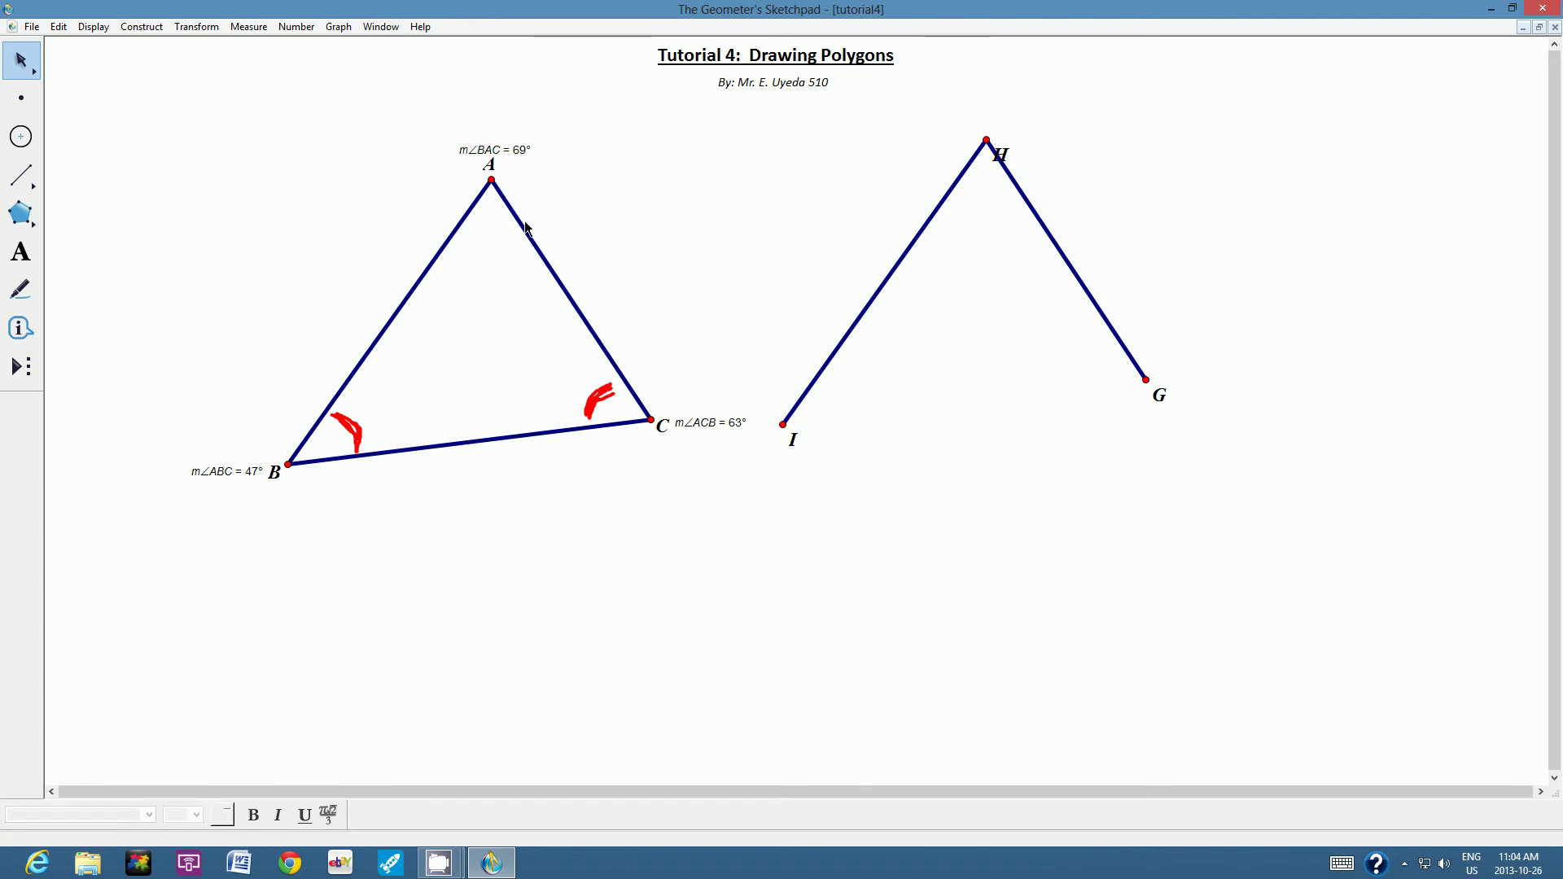
# Measure the angle from points A, C and B, in that order, and place the measurement above vertex A.
pyautogui.click(491, 179)
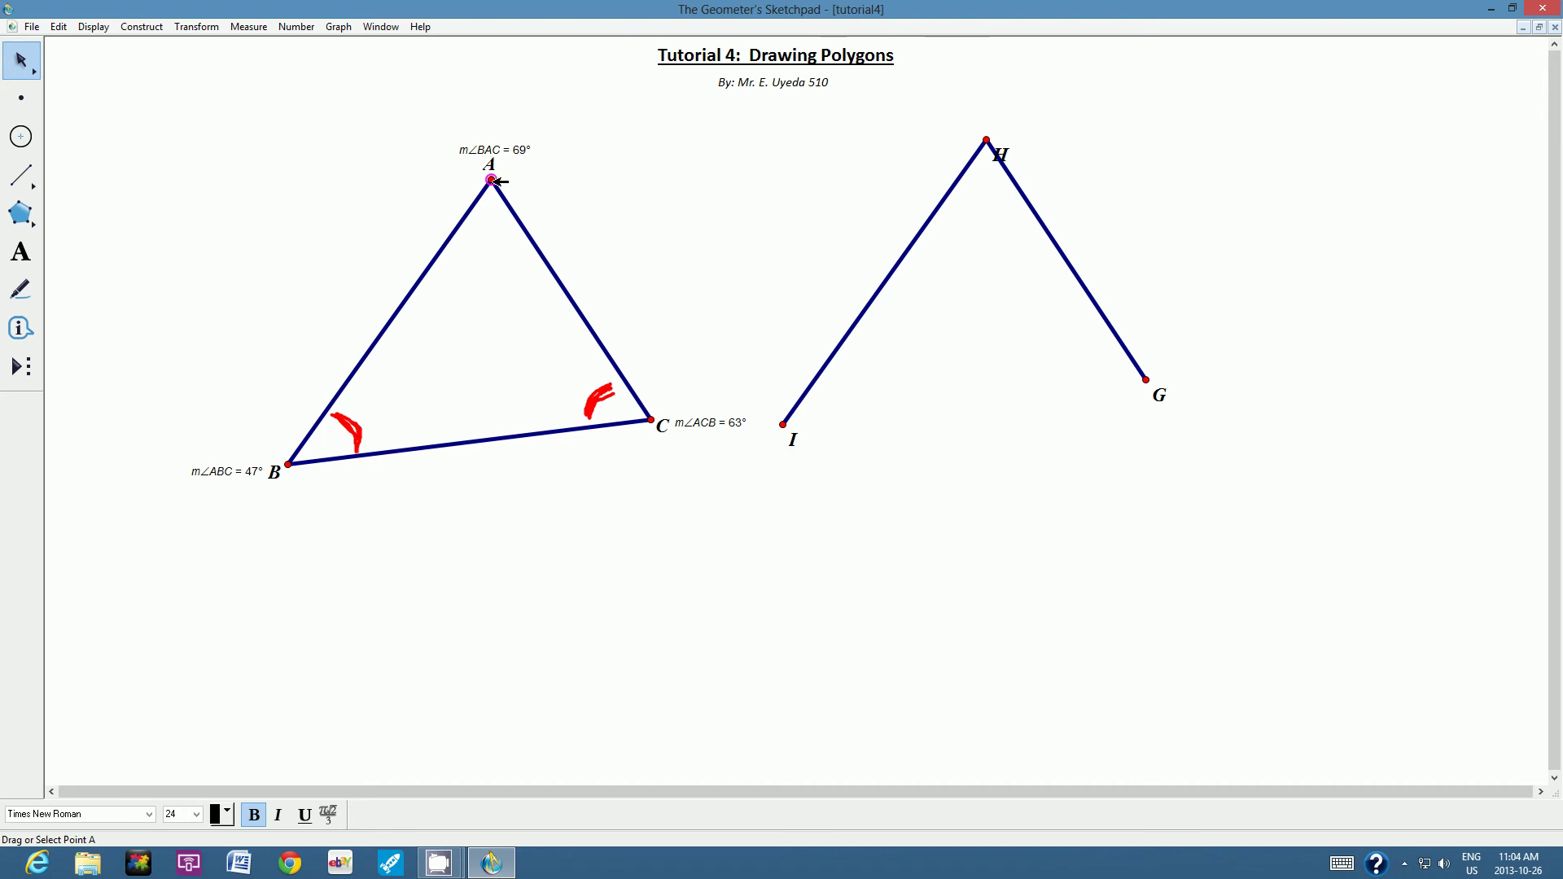
pyautogui.click(650, 420)
pyautogui.click(289, 464)
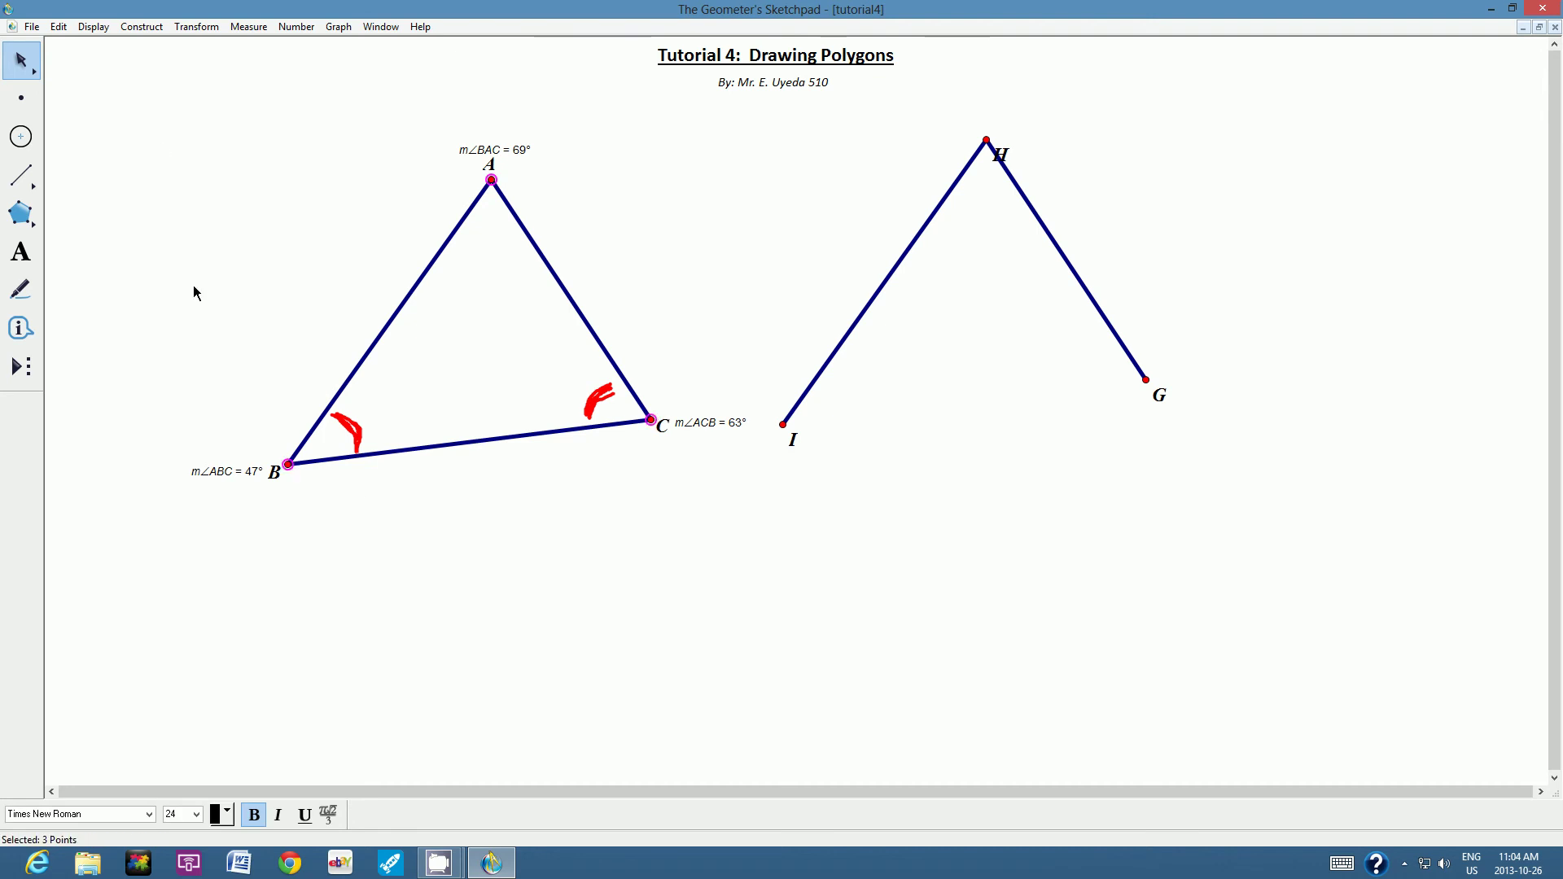
pyautogui.click(248, 26)
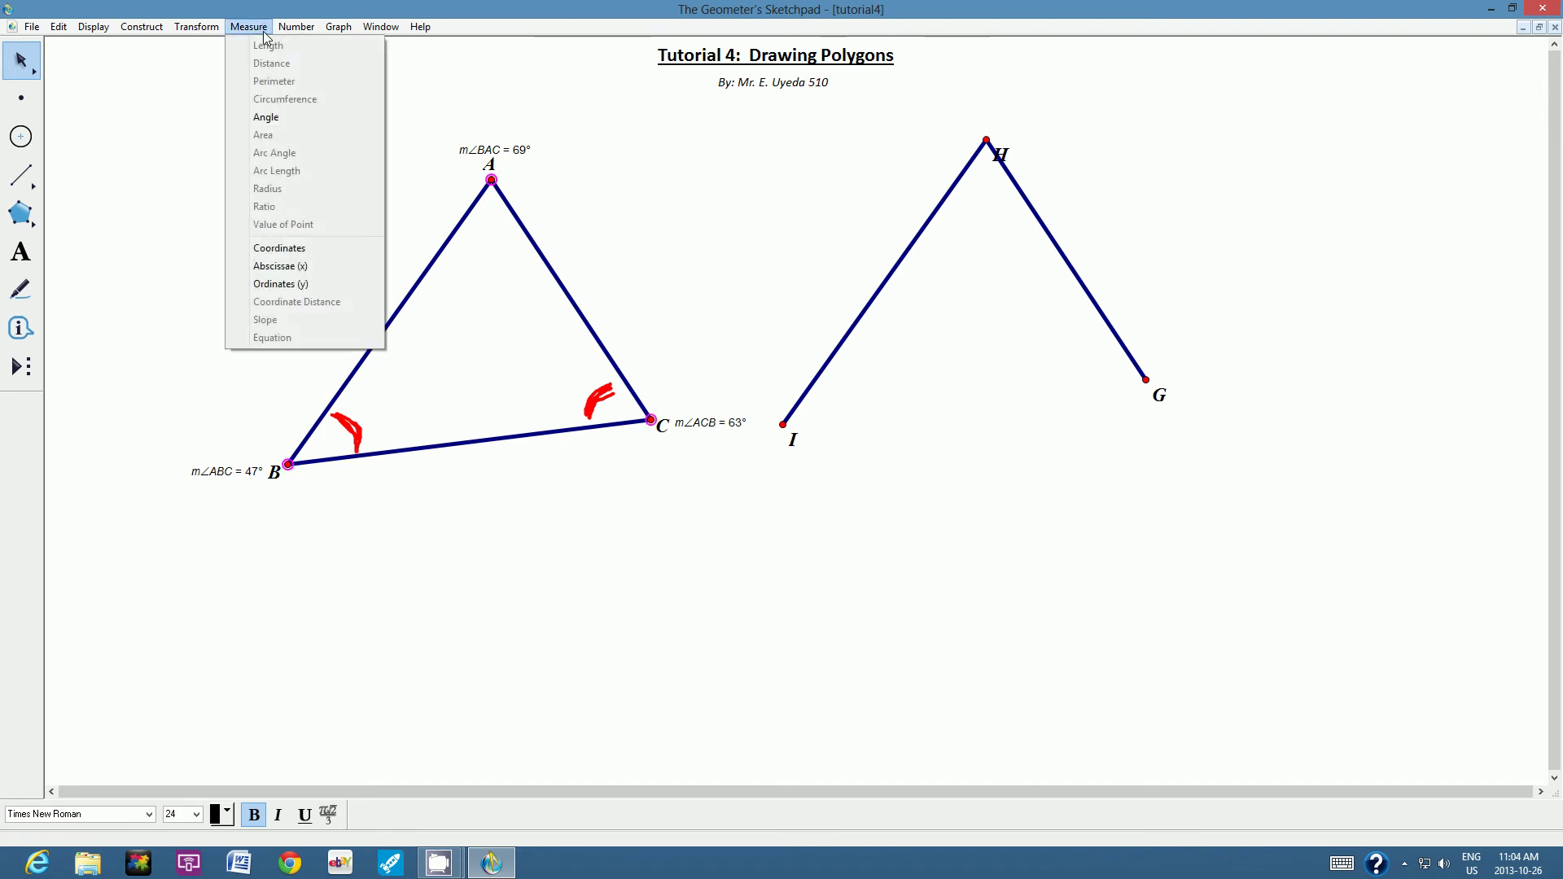
pyautogui.click(261, 115)
pyautogui.moveTo(493, 174); pyautogui.dragTo(608, 243)
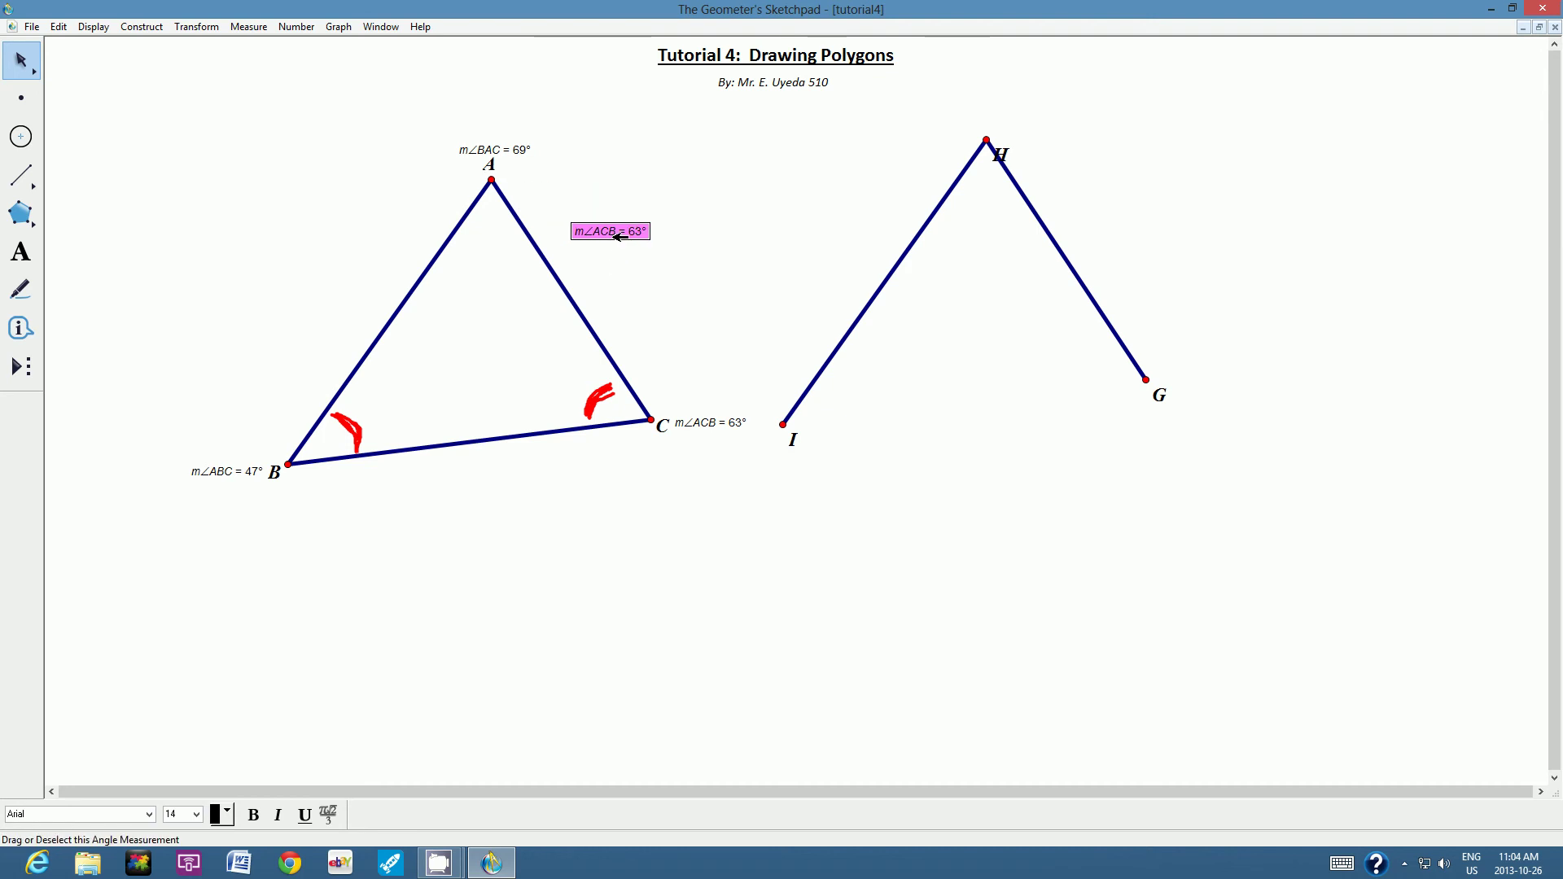
pyautogui.moveTo(613, 234); pyautogui.dragTo(496, 128)
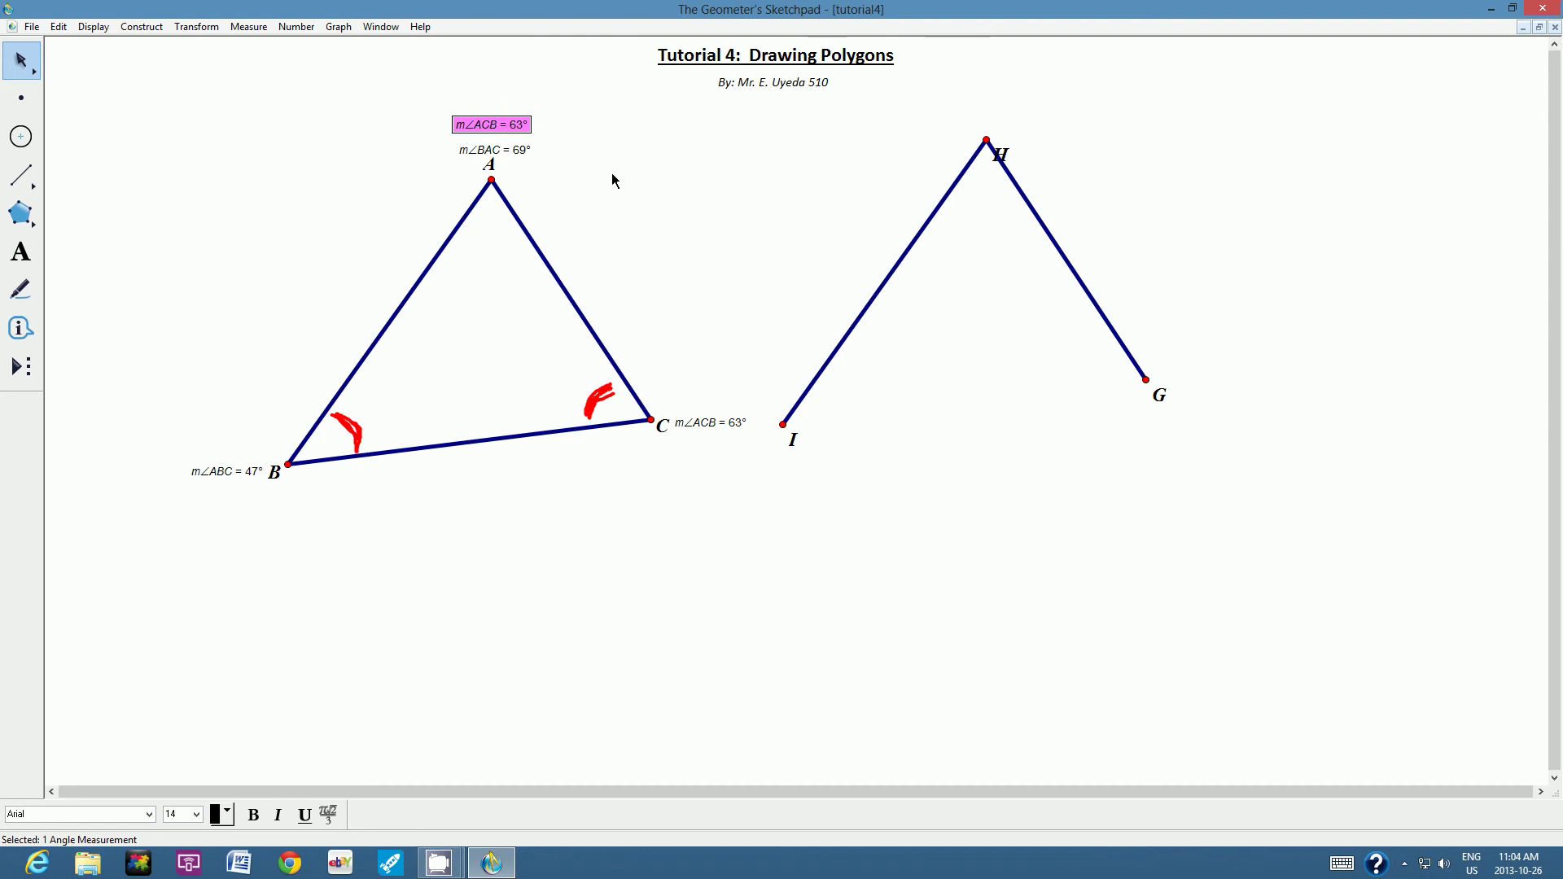
pyautogui.click(632, 194)
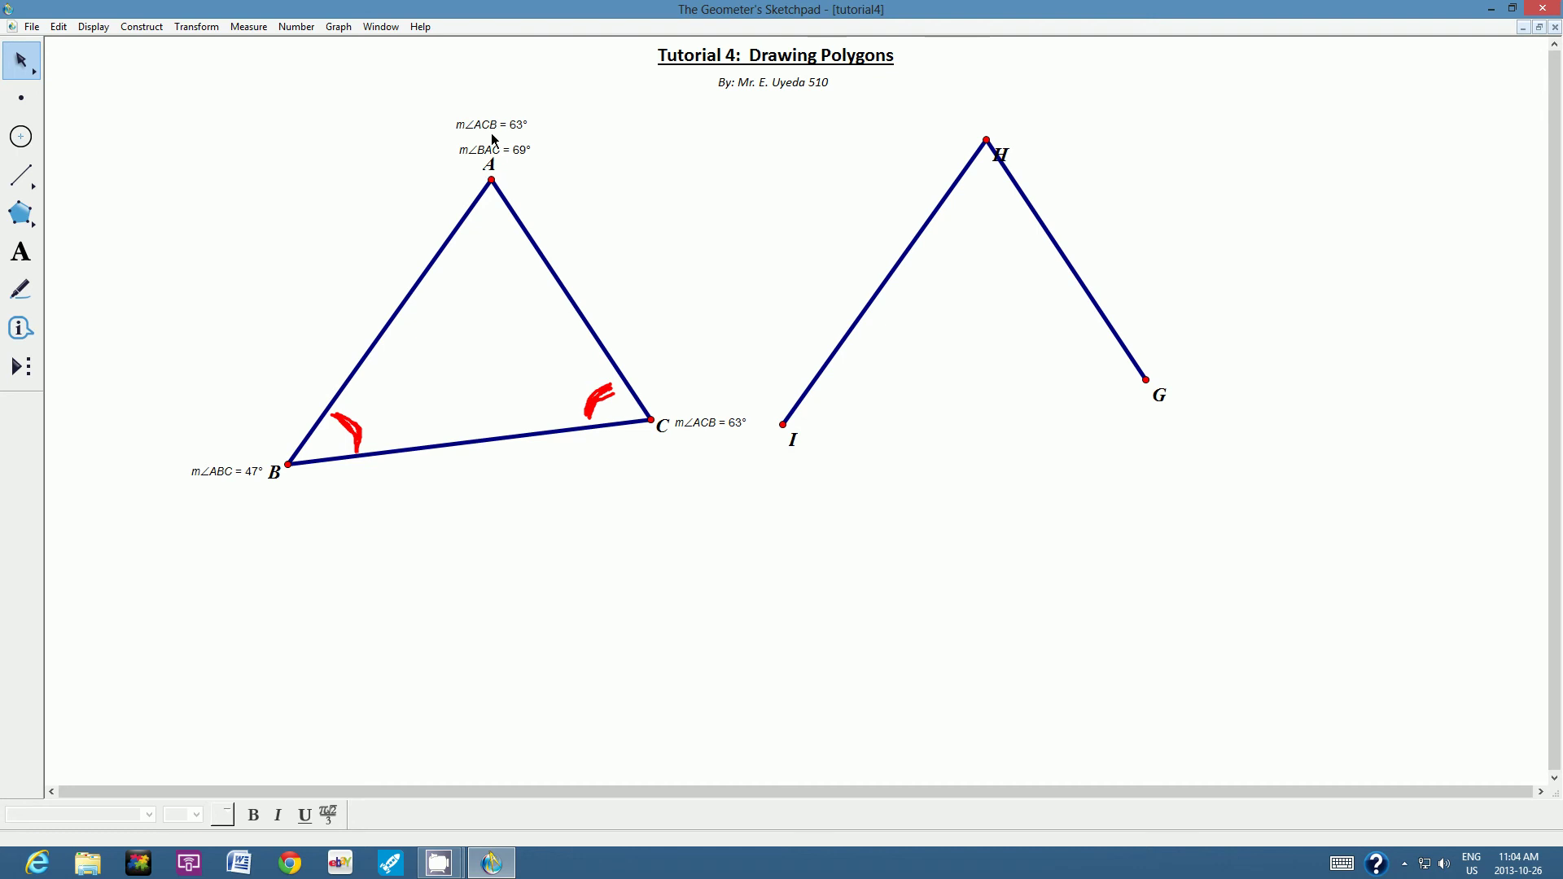
# Move the duplicate angle ACB measurement beside vertex C and delete it.
pyautogui.moveTo(498, 125); pyautogui.dragTo(711, 406)
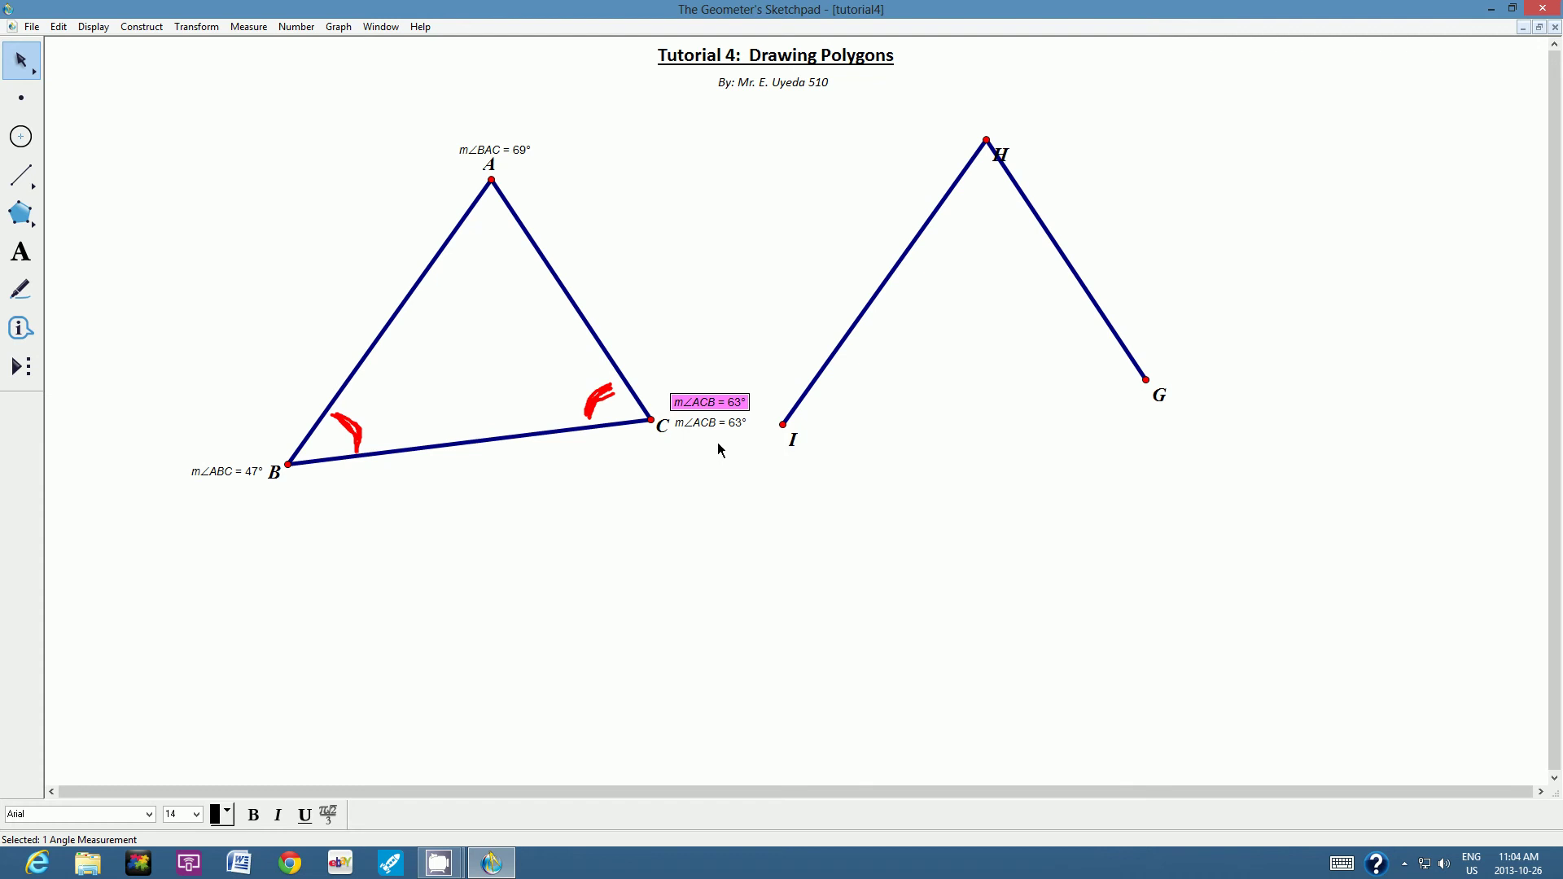
pyautogui.press('Delete')
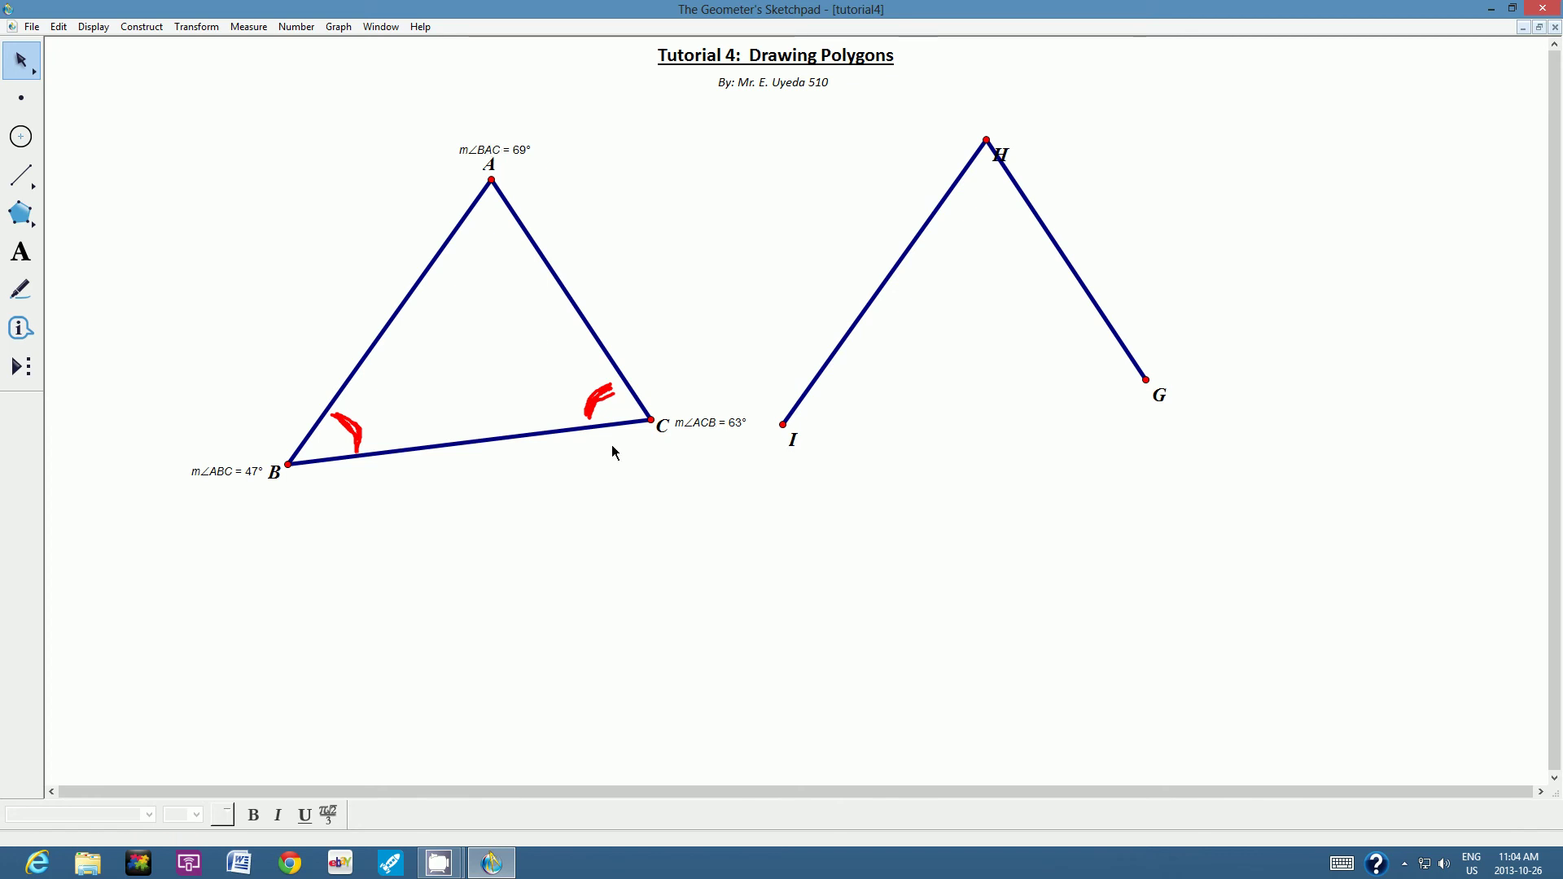
# Delete the copied angle IHG beside the triangle, including its leftover point I.
pyautogui.moveTo(788, 129); pyautogui.dragTo(1209, 453)
pyautogui.press('Delete')
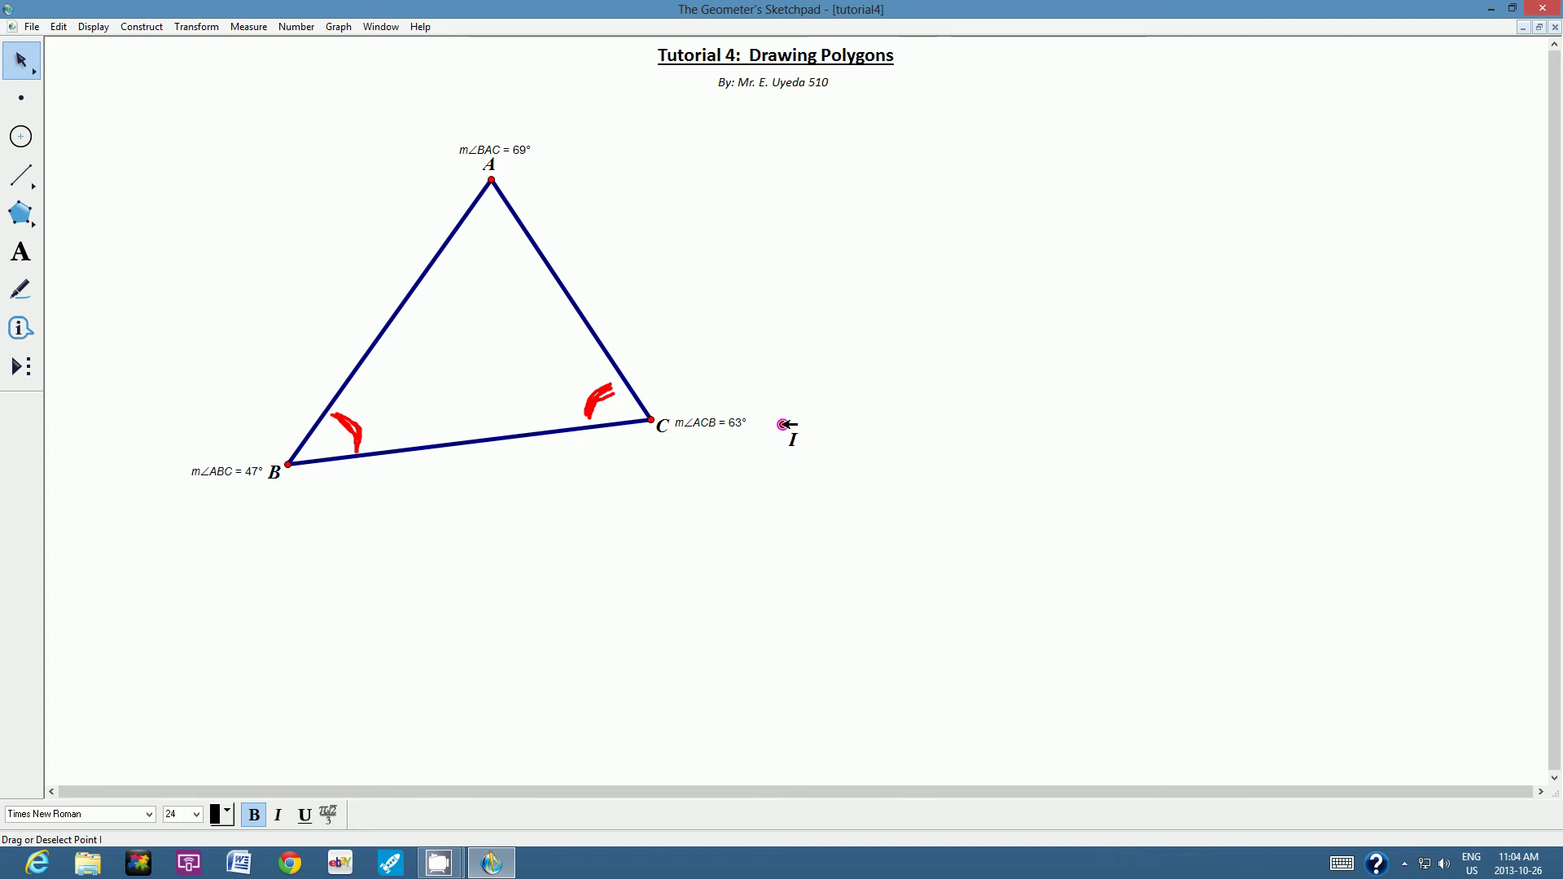
pyautogui.press('Delete')
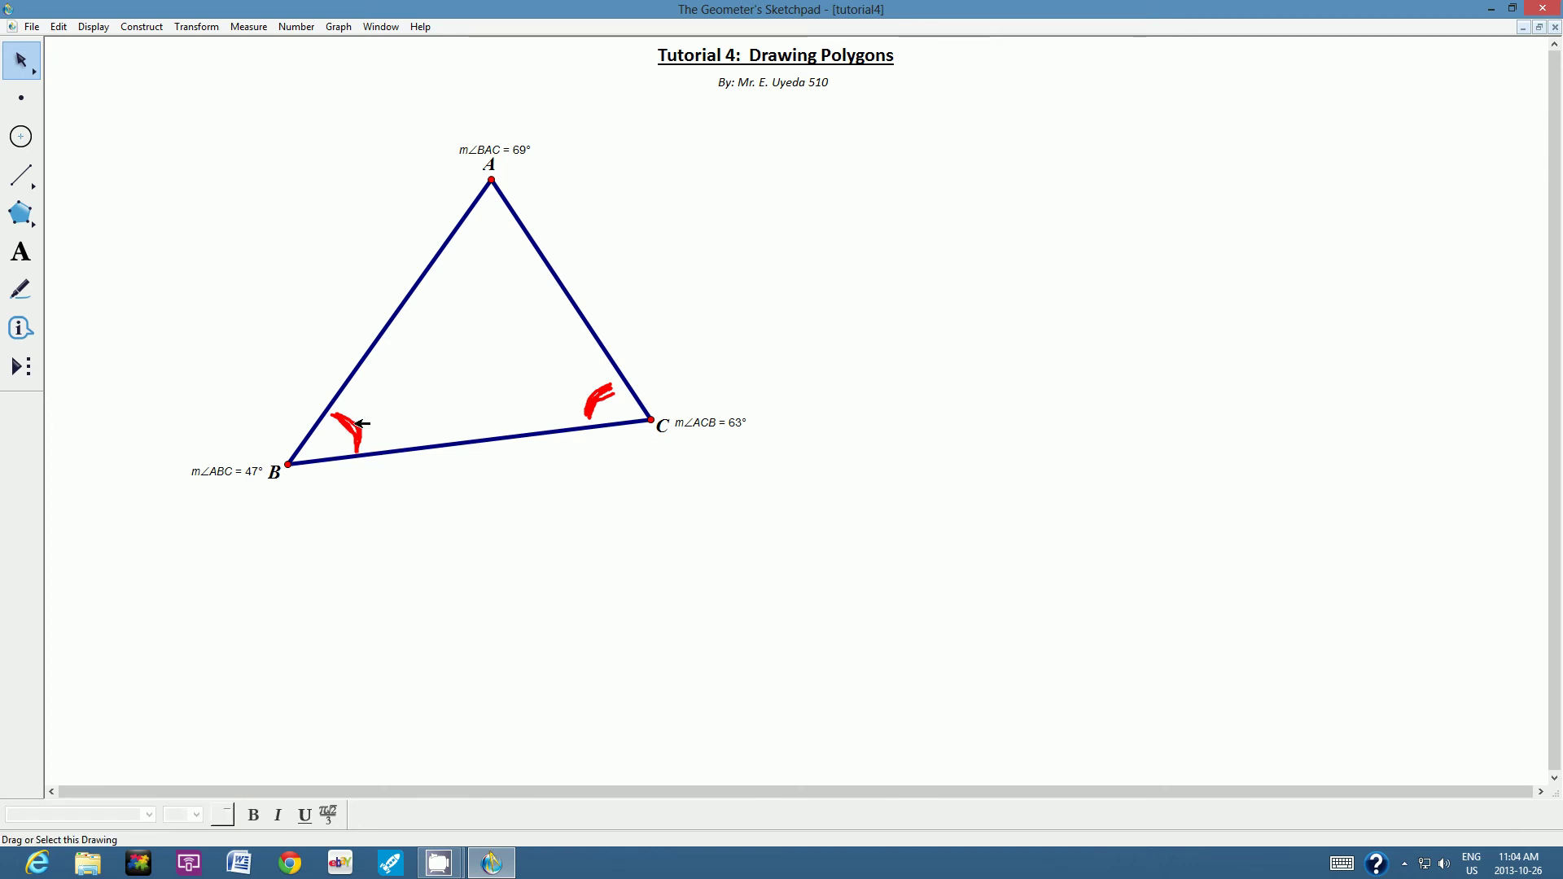
# Delete the red hand-drawn angle marks at vertices B and C.
pyautogui.click(349, 432)
pyautogui.press('Delete')
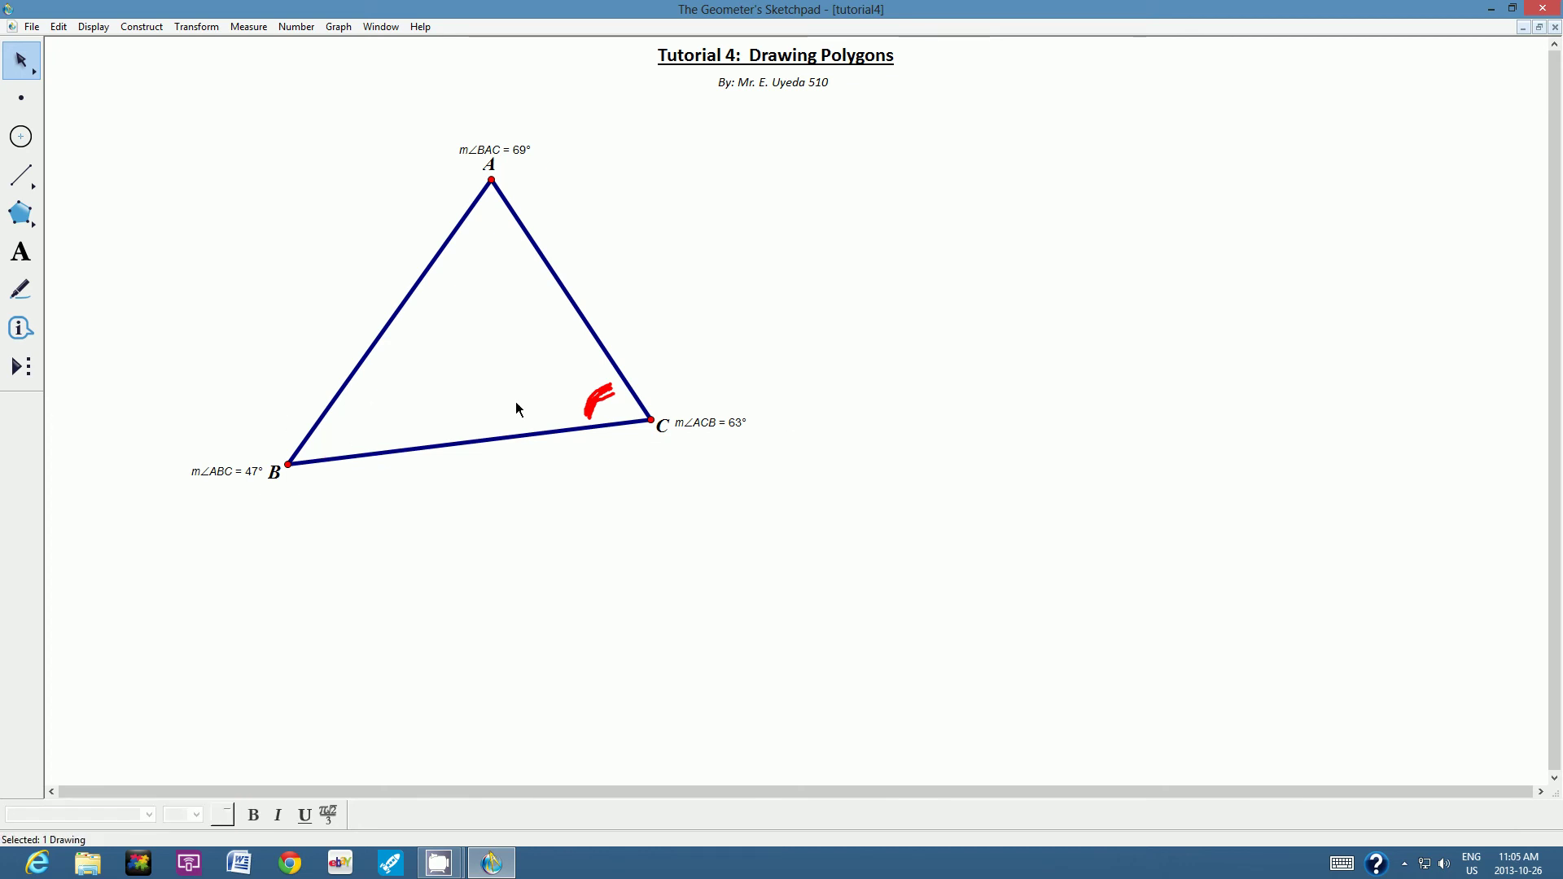
pyautogui.click(601, 396)
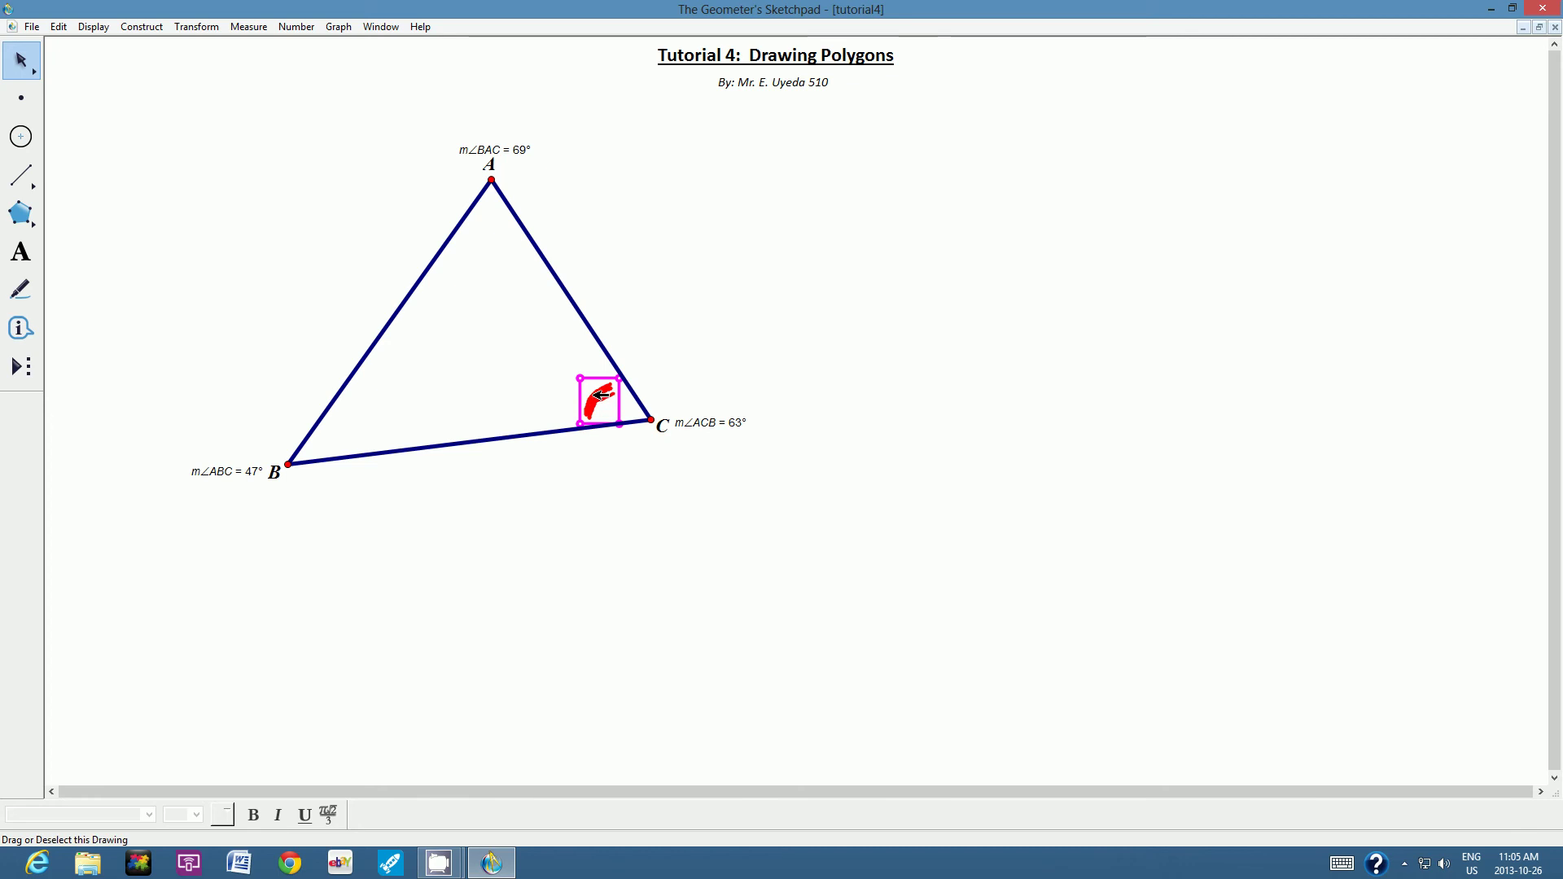
pyautogui.press('Delete')
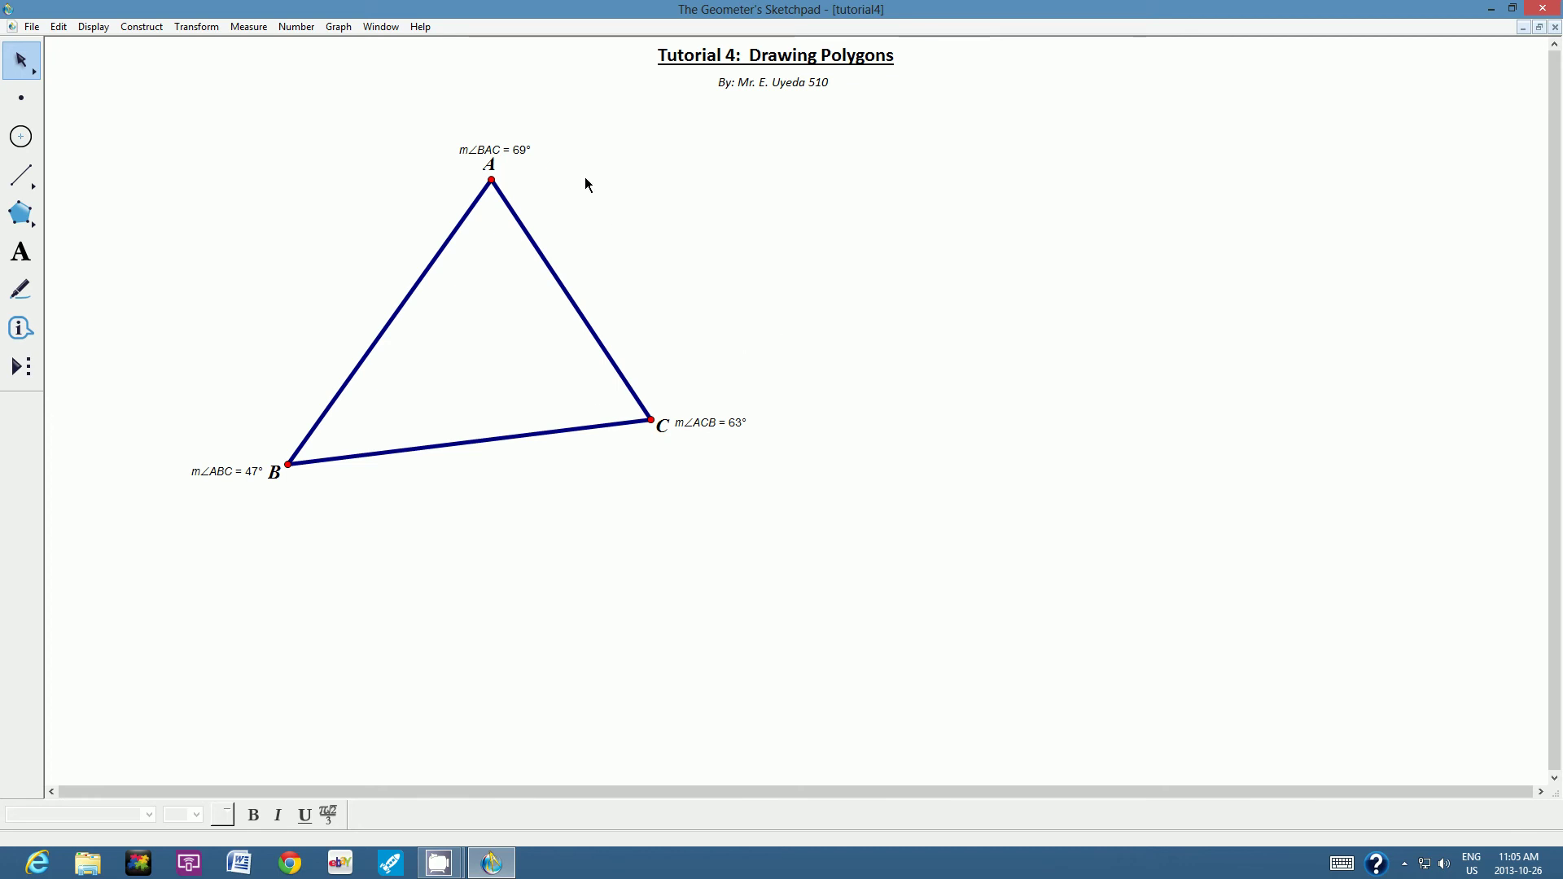
# Highlight the angle measurements at vertices A, B and C together, and clear the selection.
pyautogui.click(529, 150)
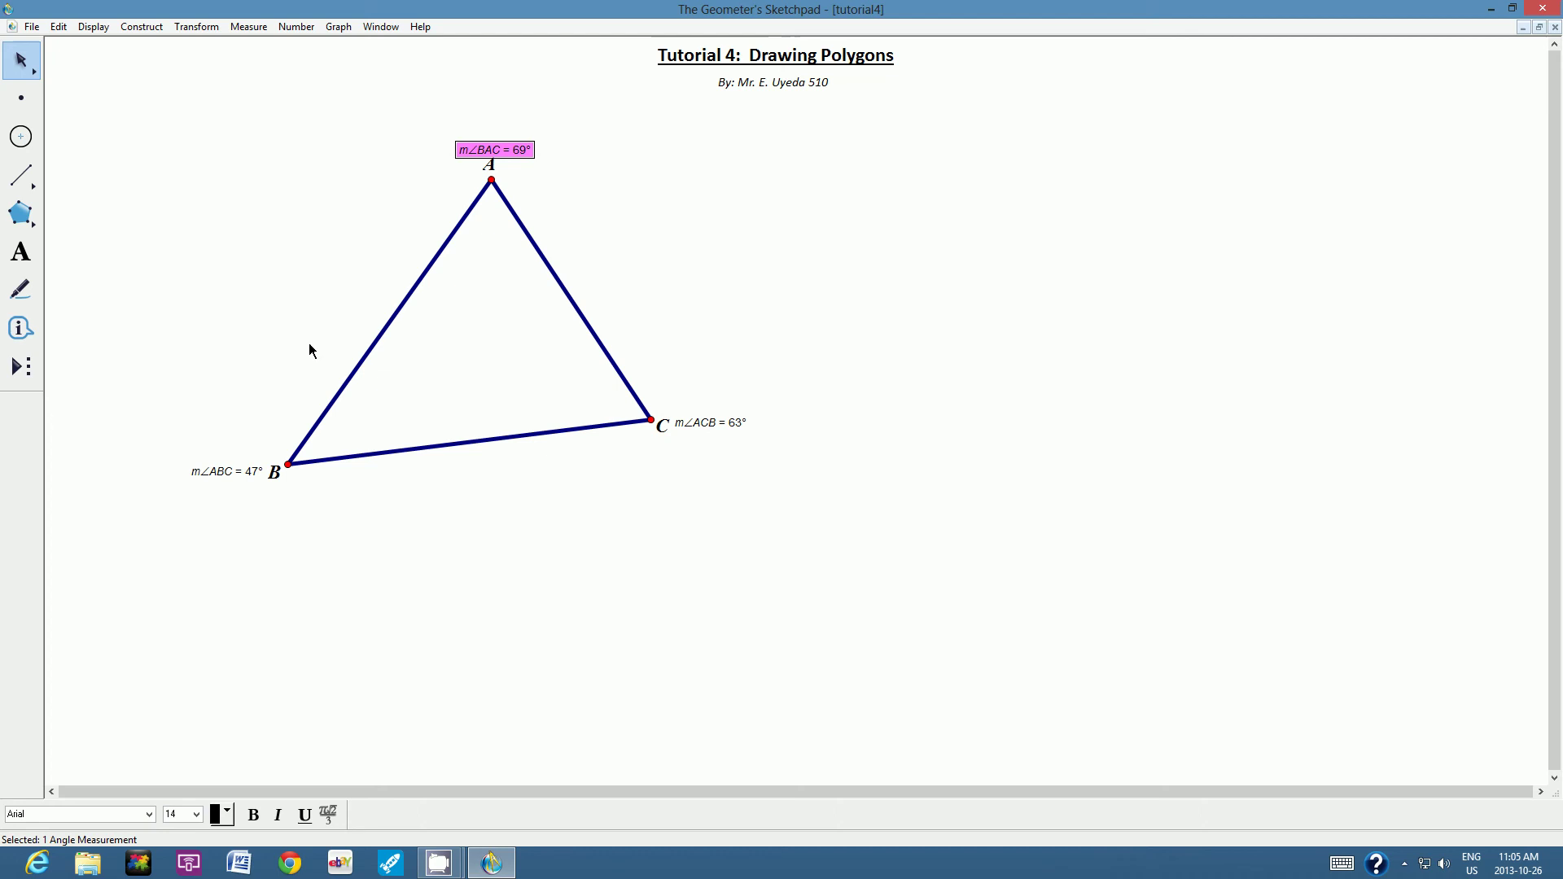
pyautogui.keyDown('shift'); pyautogui.click(242, 475); pyautogui.keyUp('shift')
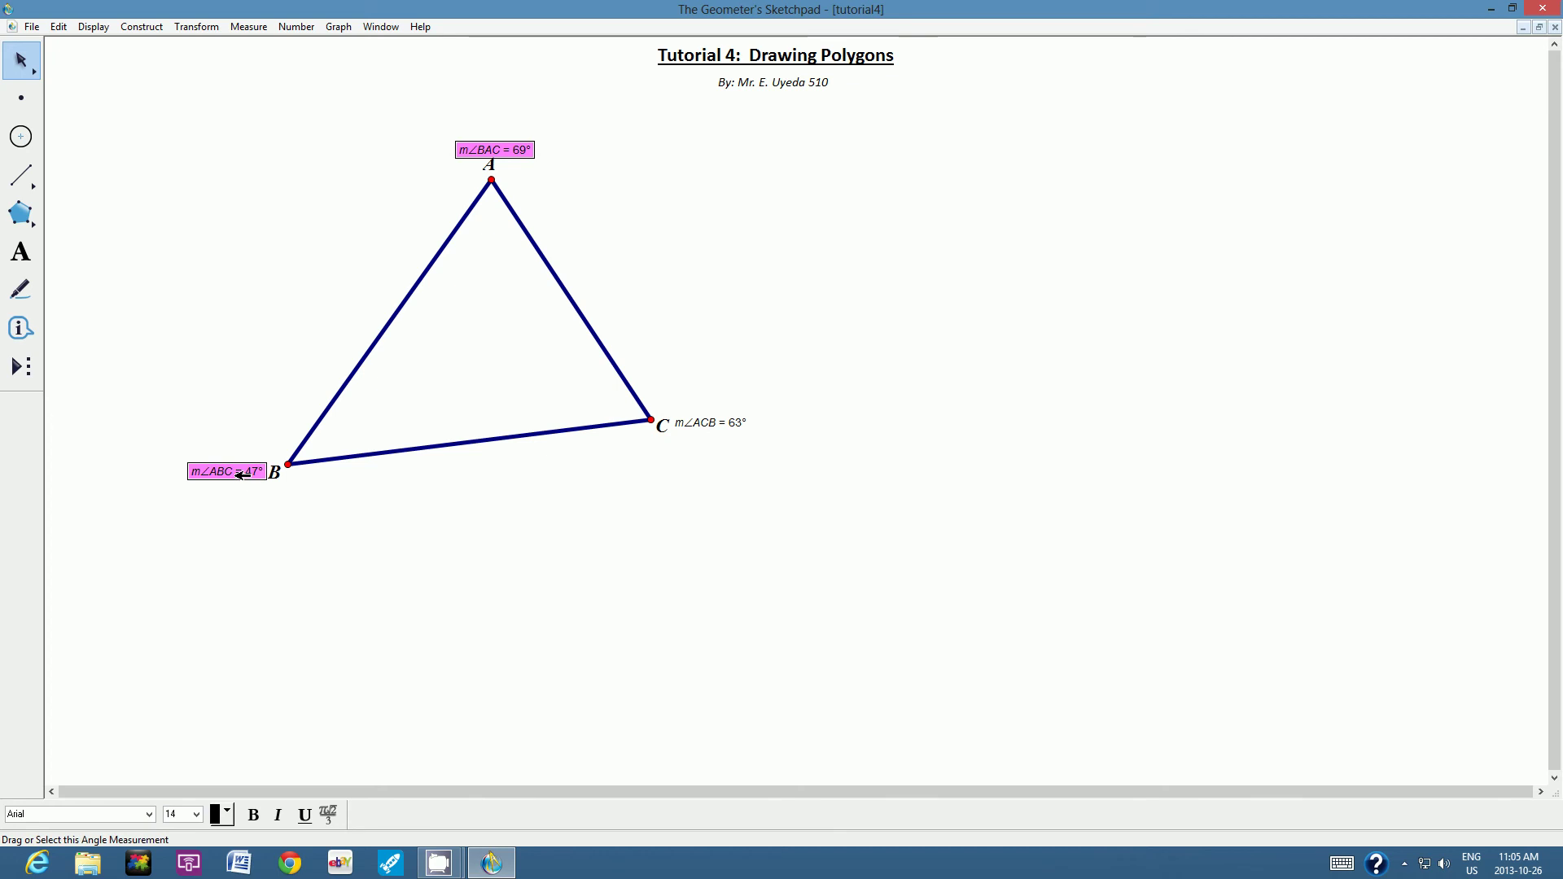
pyautogui.keyDown('shift'); pyautogui.click(716, 423); pyautogui.keyUp('shift')
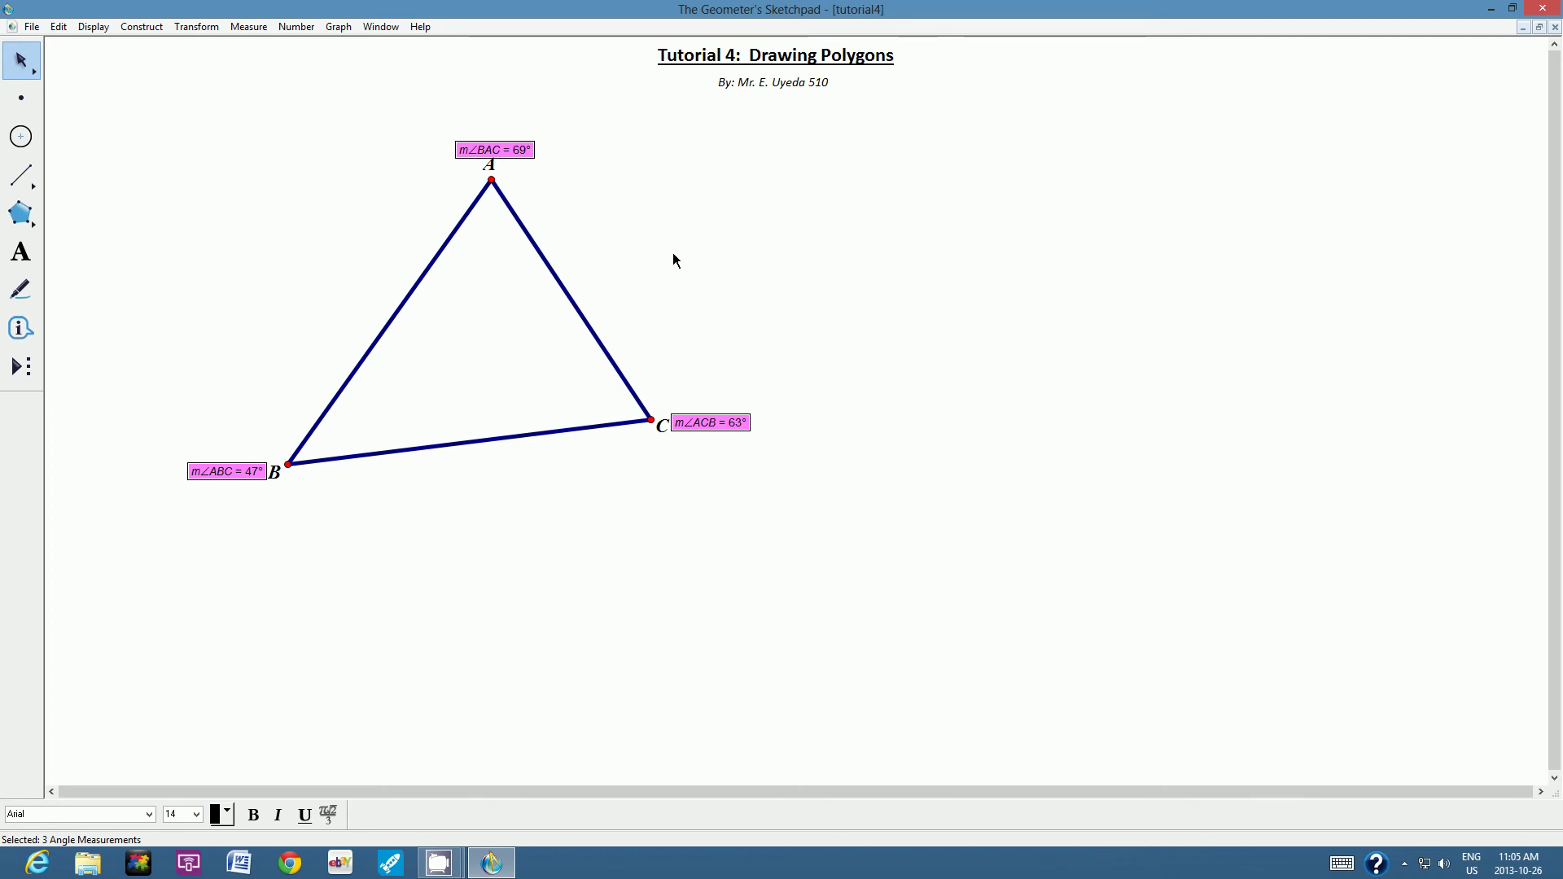
pyautogui.click(598, 236)
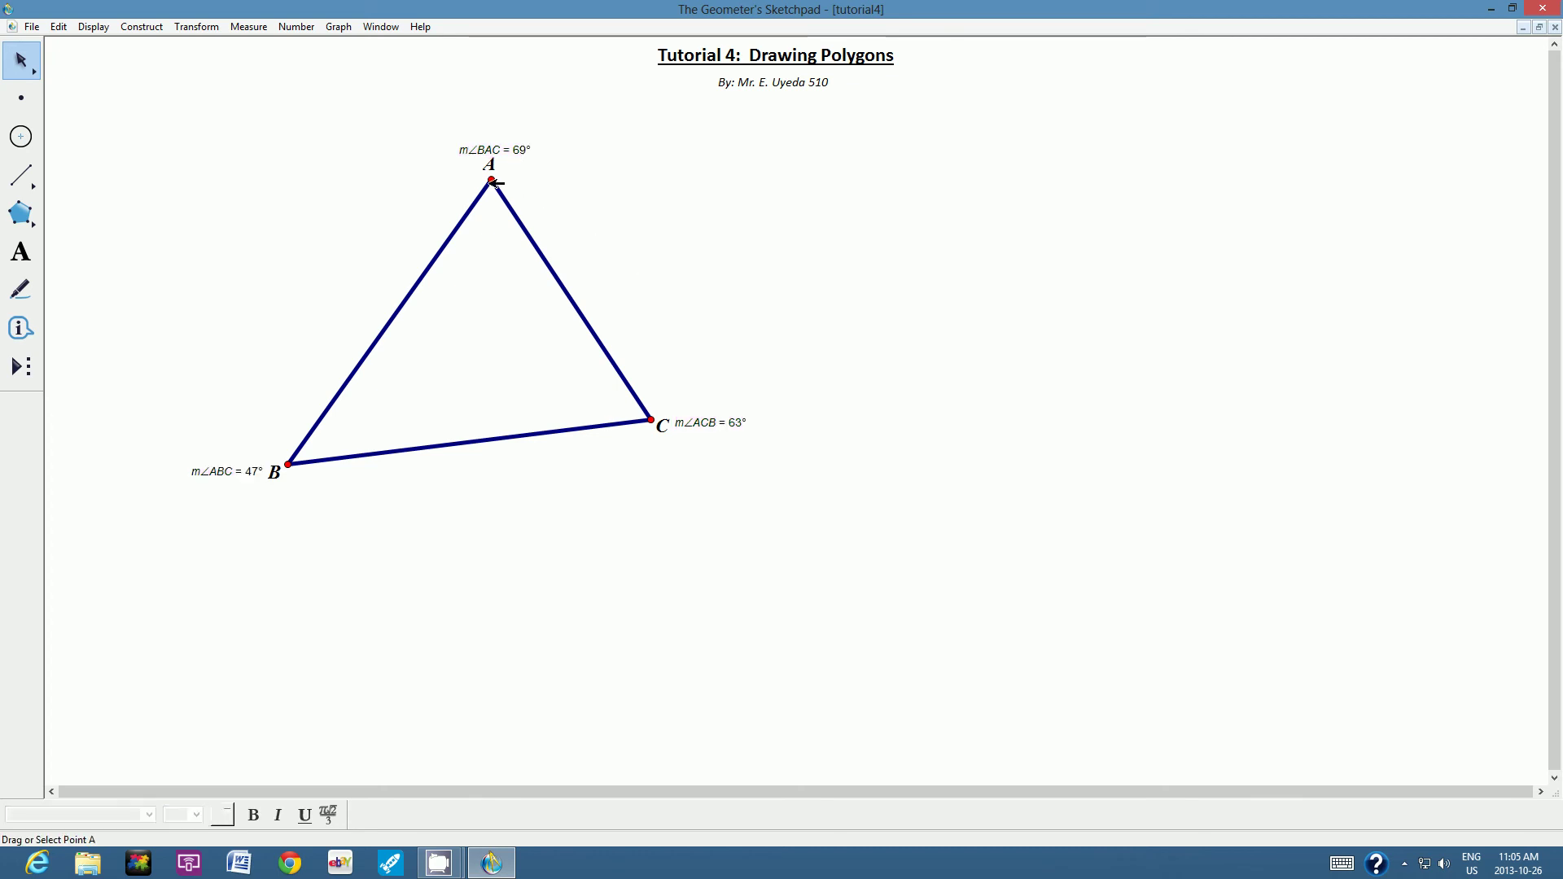
# Reshape the triangle by moving vertex A to give angles of about 69°, 38° and 74° at A, B and C, and reposition A's angle measurement.
pyautogui.moveTo(492, 181); pyautogui.dragTo(545, 204)
pyautogui.click(612, 192)
pyautogui.moveTo(511, 151); pyautogui.dragTo(552, 172)
pyautogui.click(636, 209)
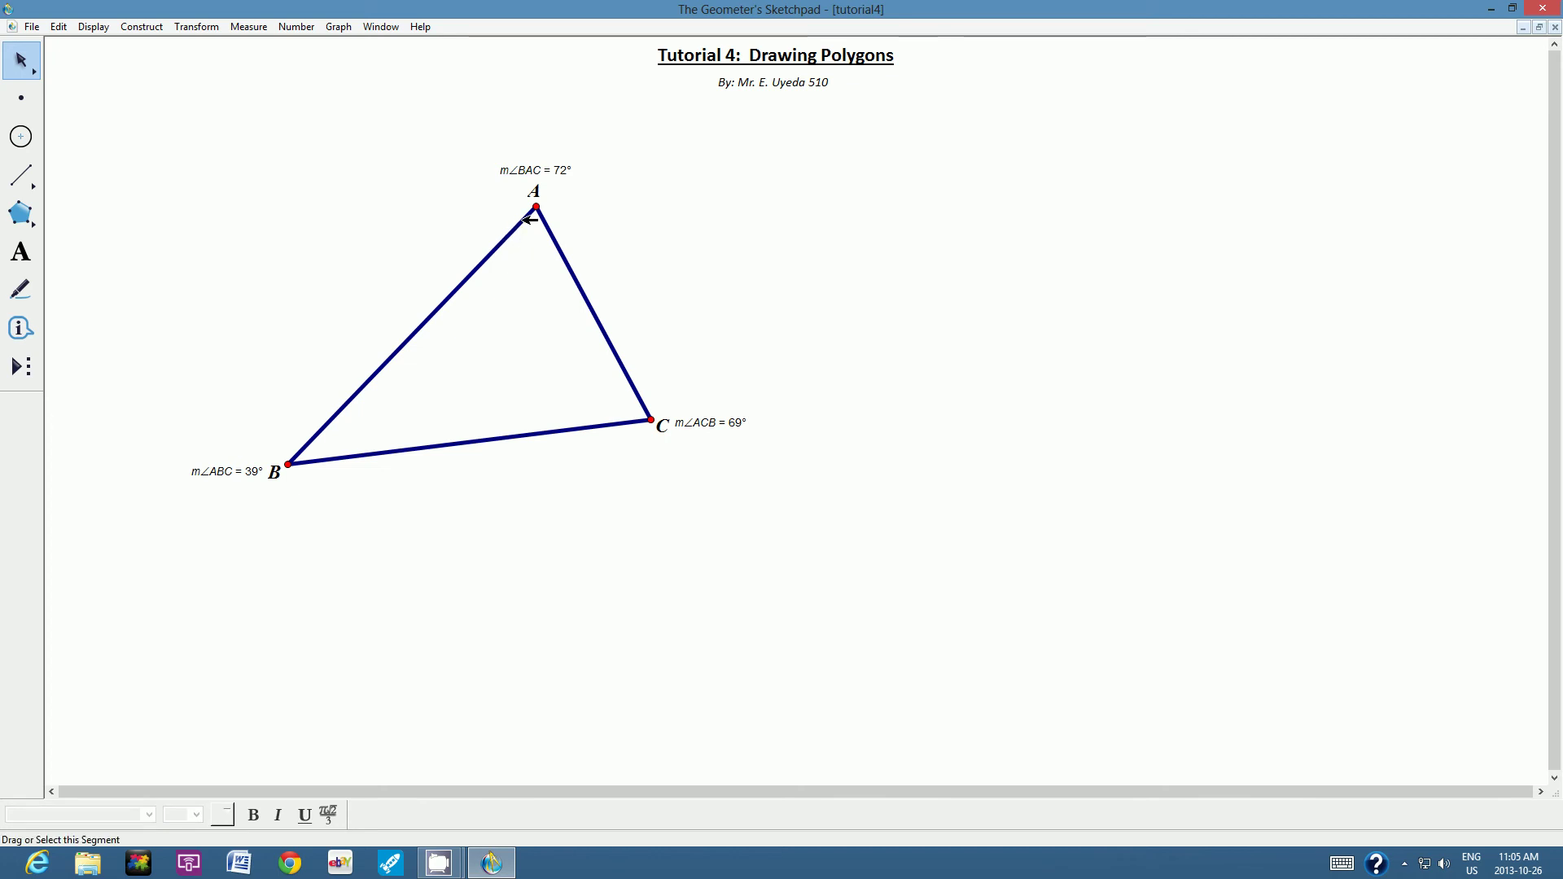
pyautogui.moveTo(539, 207)
pyautogui.mouseDown()
pyautogui.moveTo(433, 223)
pyautogui.moveTo(556, 199)
pyautogui.mouseUp()
pyautogui.click(626, 197)
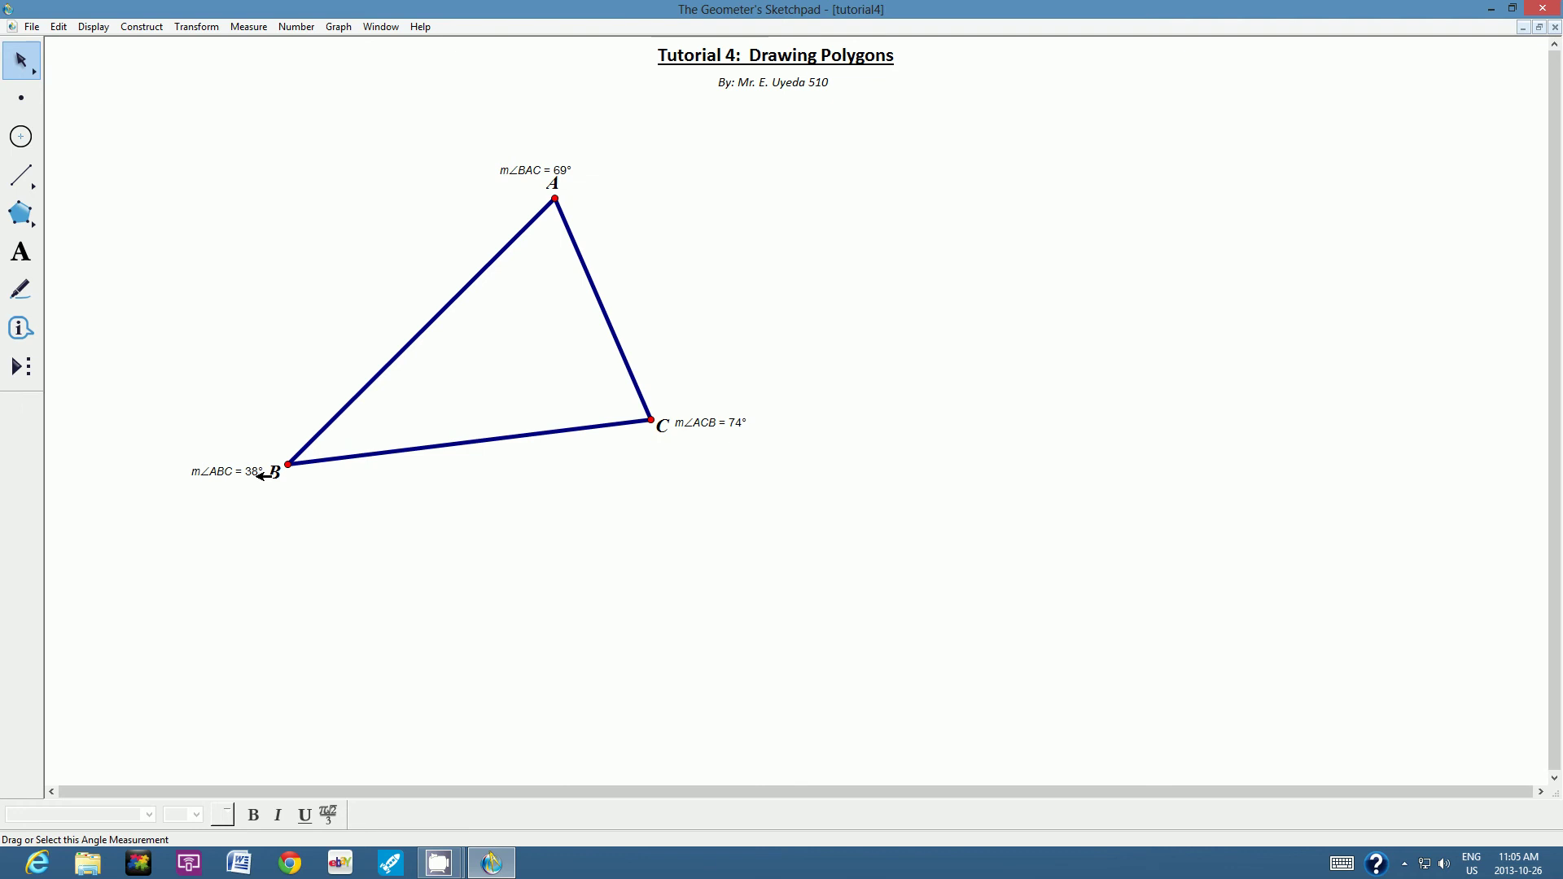
# Add a text caption below the triangle reading "This is a SCALENE Triangle.".
pyautogui.click(23, 262)
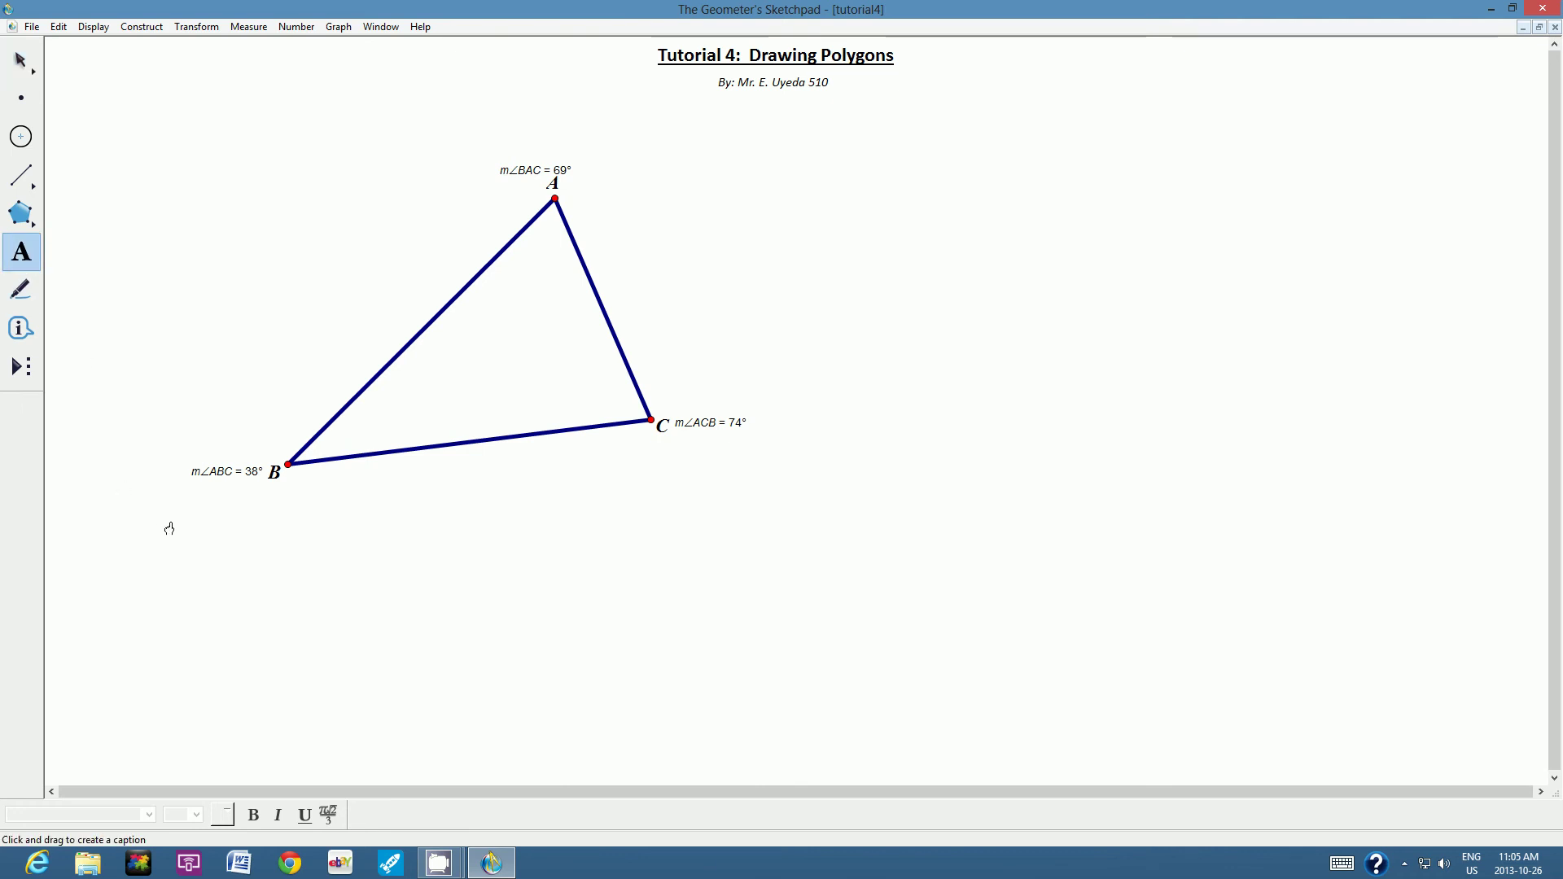
pyautogui.moveTo(164, 515); pyautogui.dragTo(808, 573)
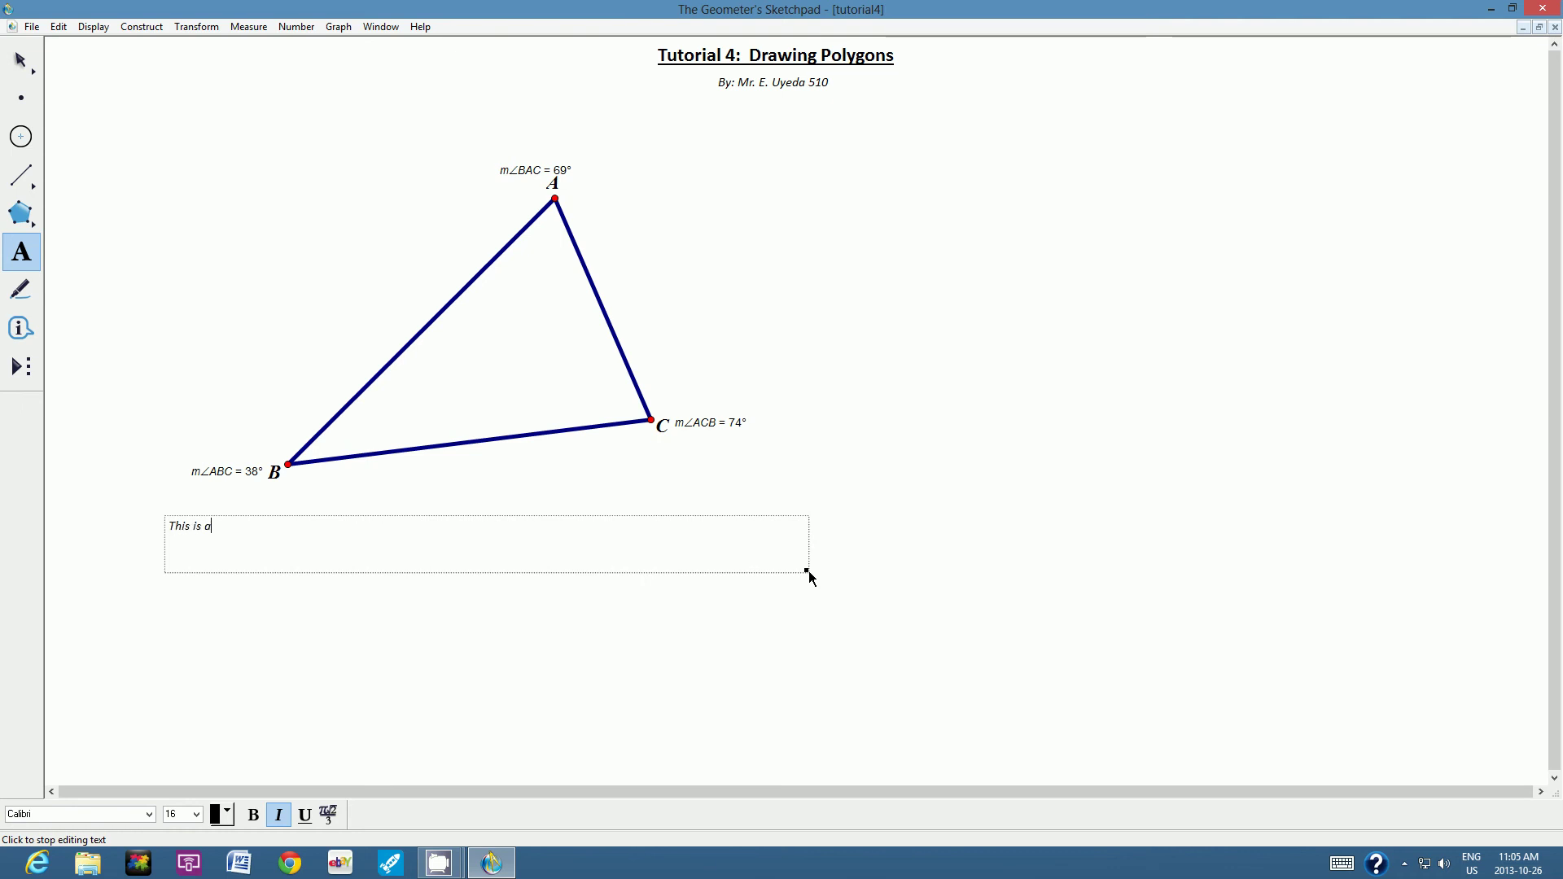
pyautogui.write('This is a SCALENE Triangle.')
# Format the scalene caption as bold, non-italic text at font size 18.
pyautogui.moveTo(279, 527); pyautogui.dragTo(167, 537)
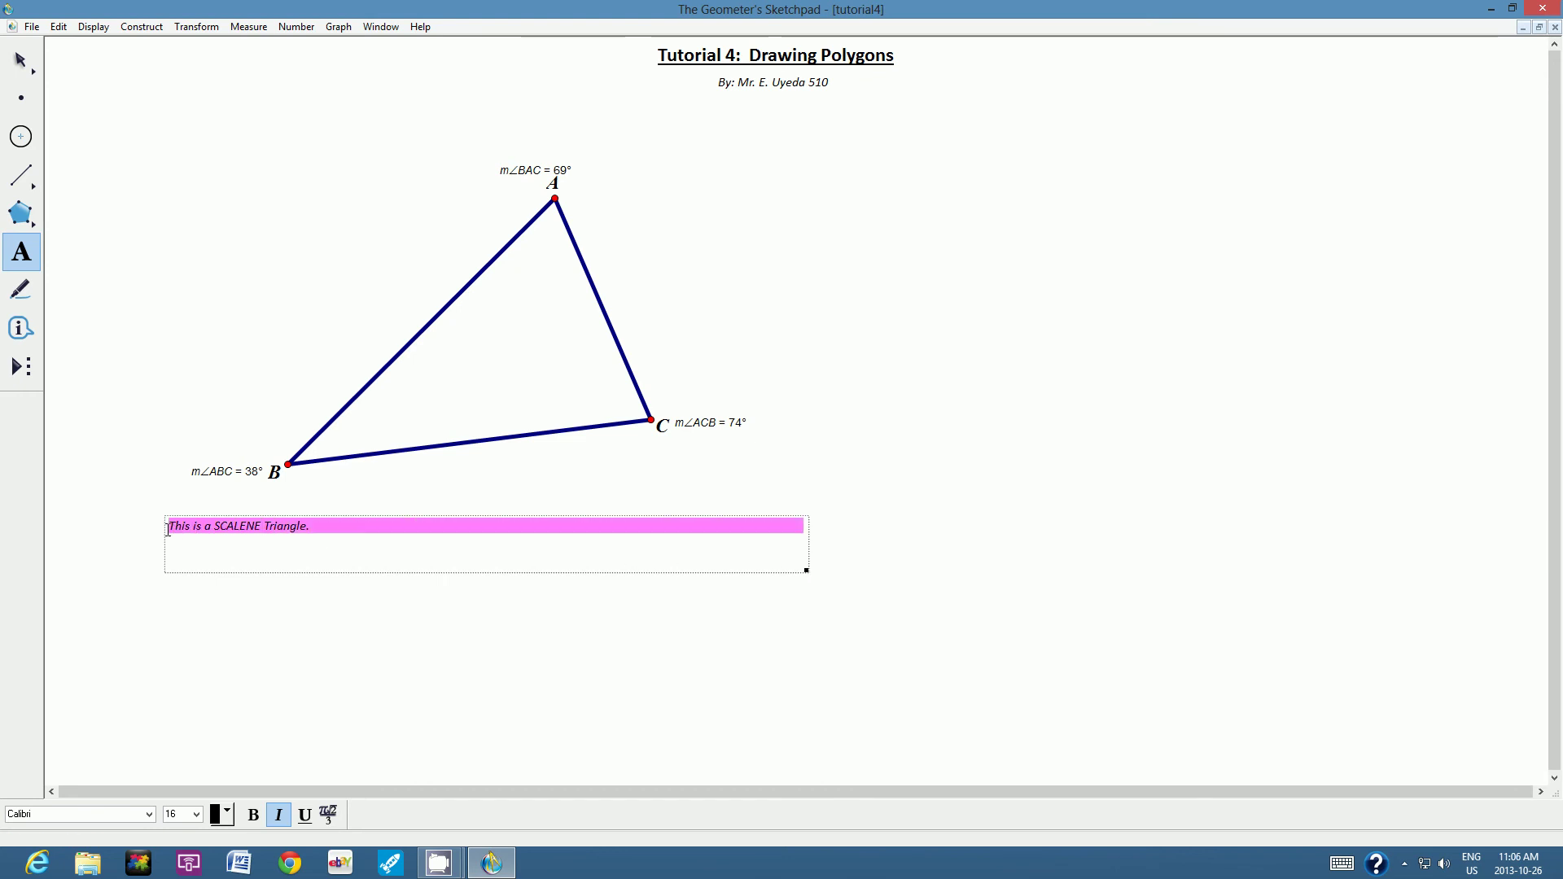
pyautogui.click(278, 816)
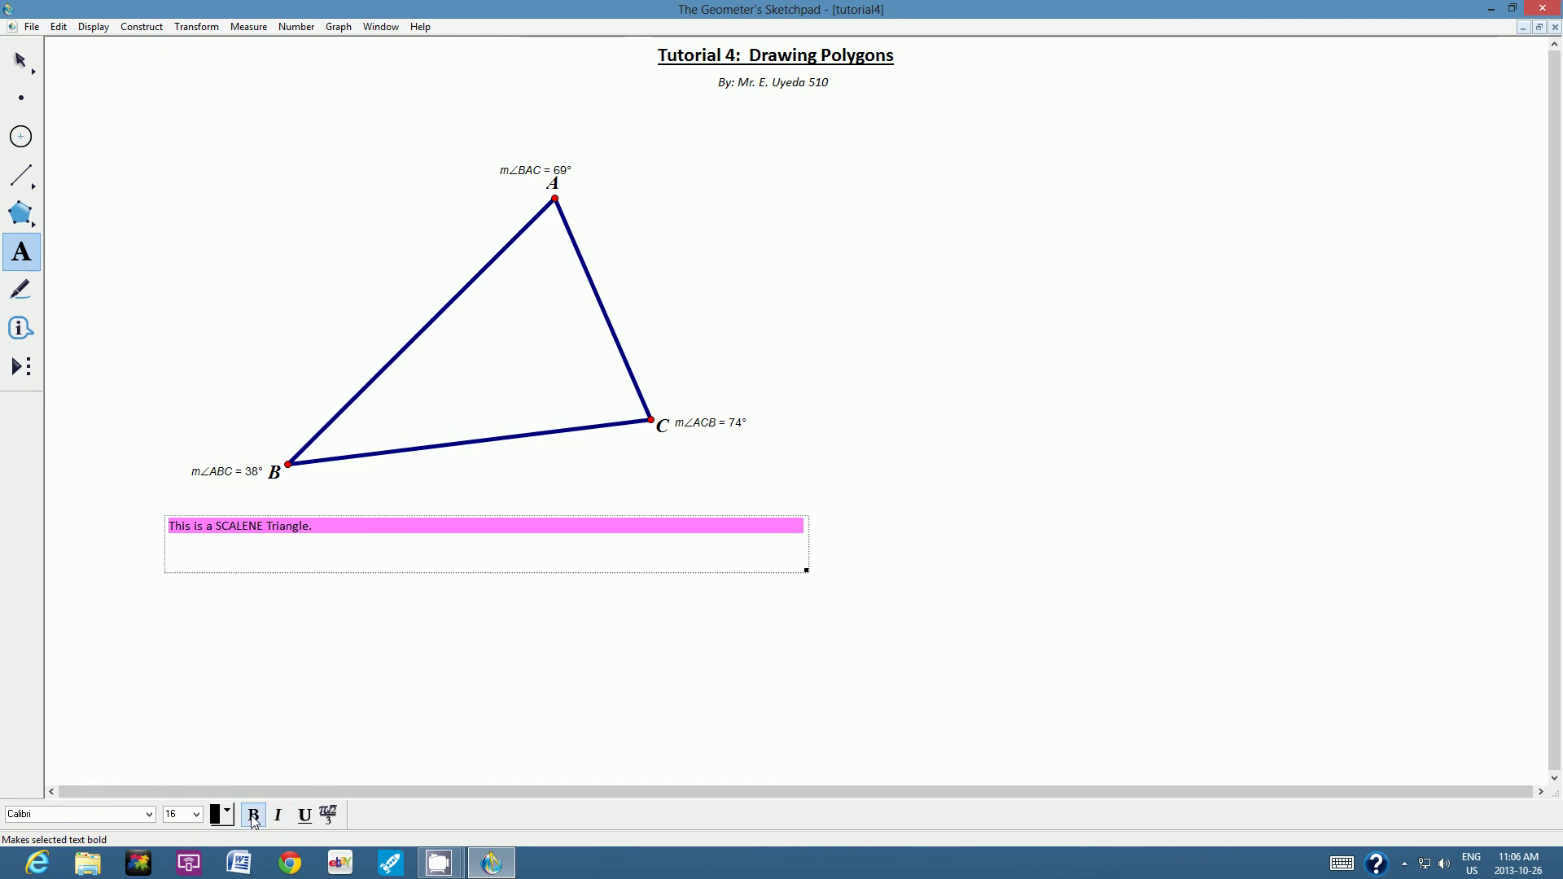
pyautogui.click(254, 816)
pyautogui.click(196, 816)
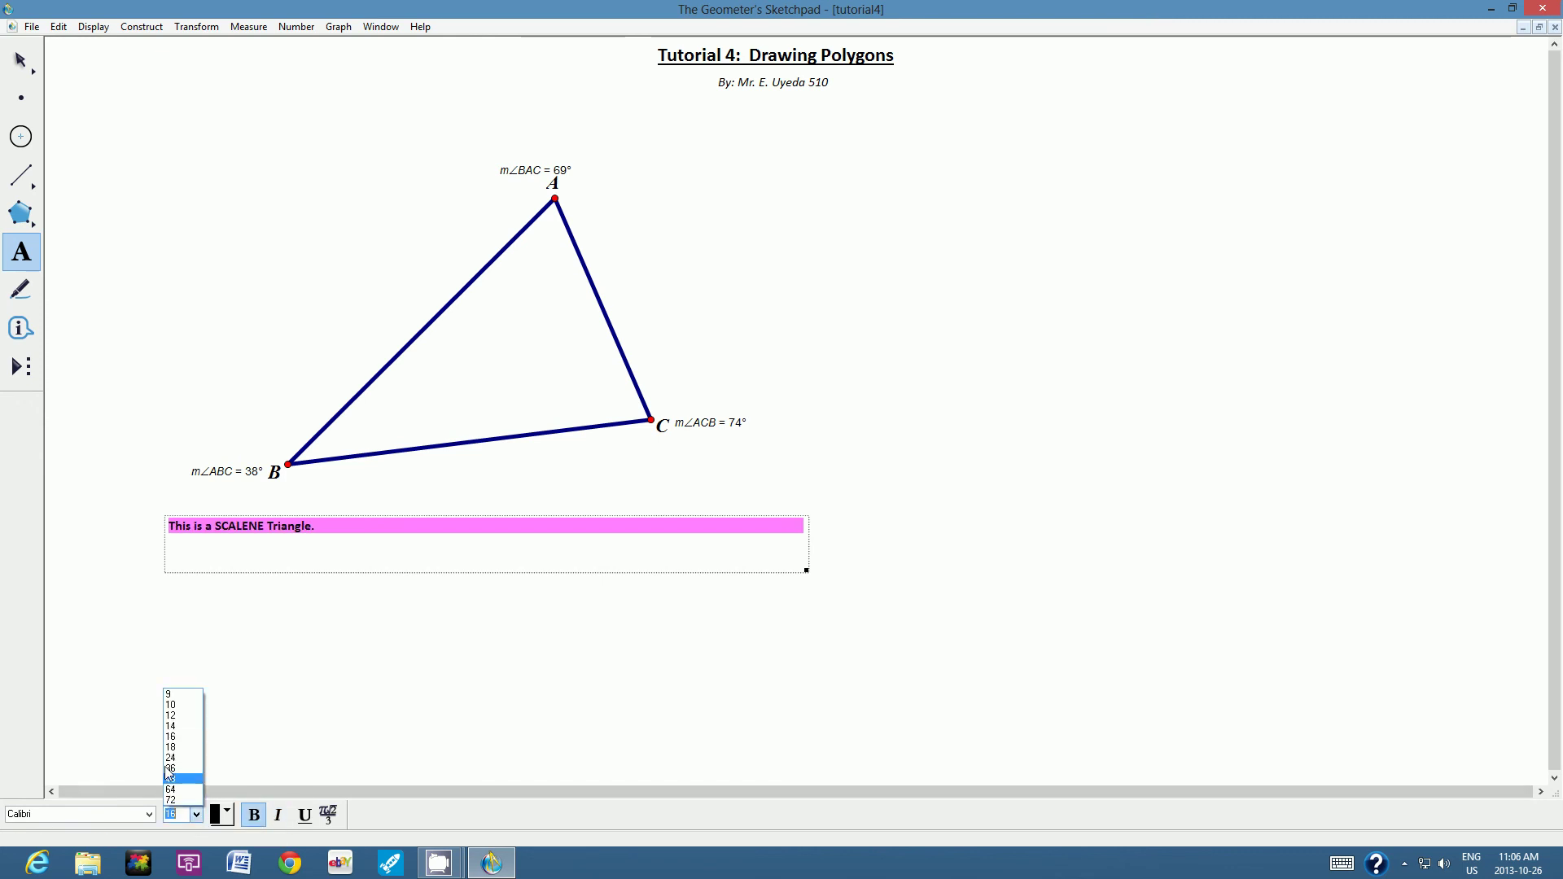
pyautogui.click(173, 748)
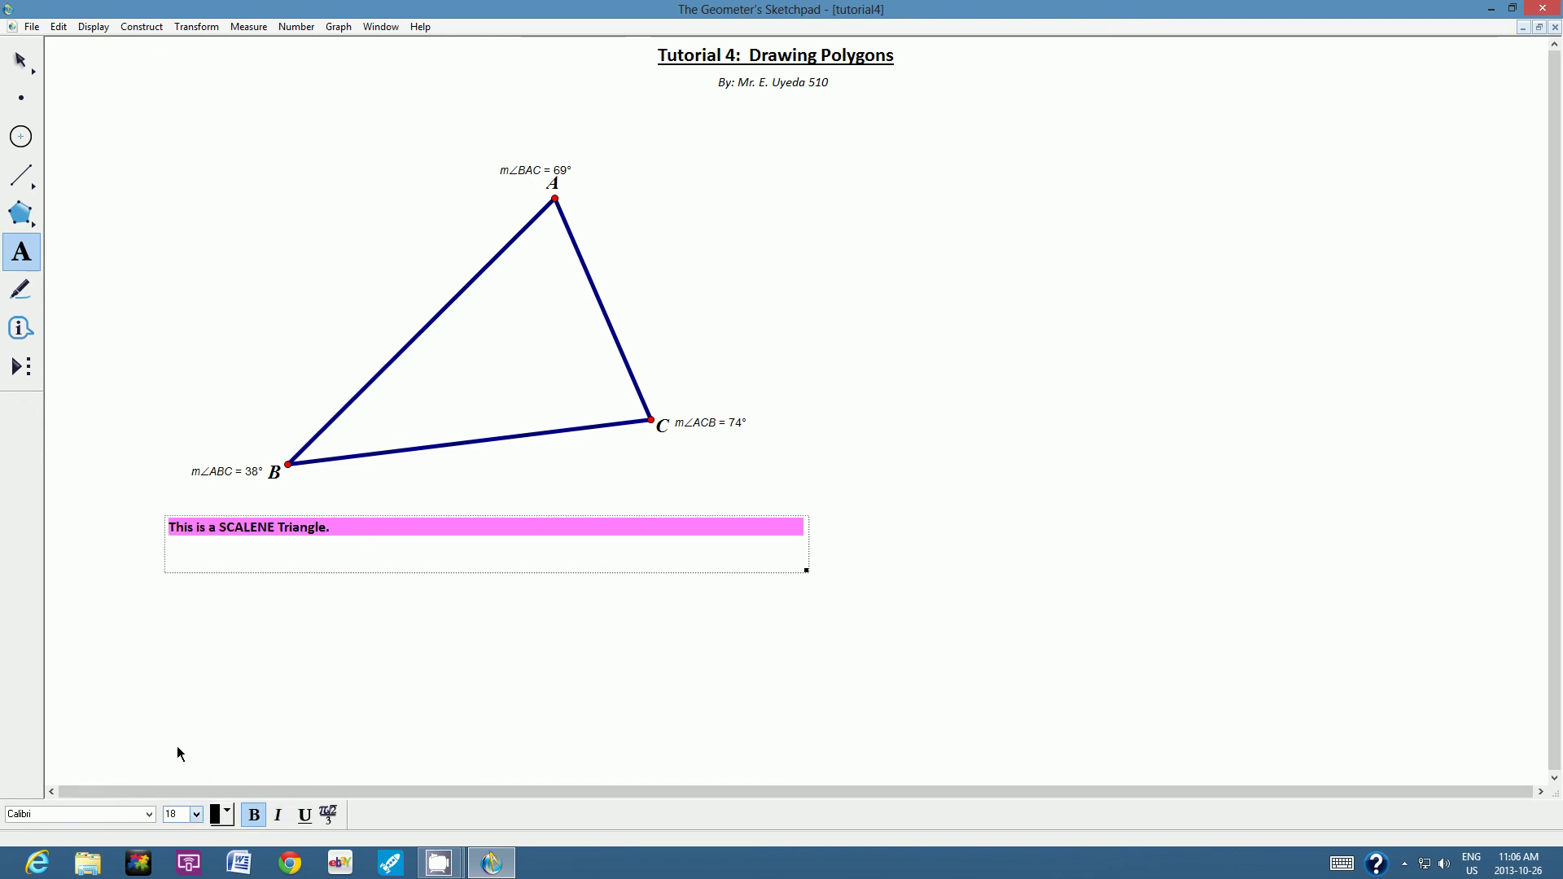
pyautogui.click(397, 714)
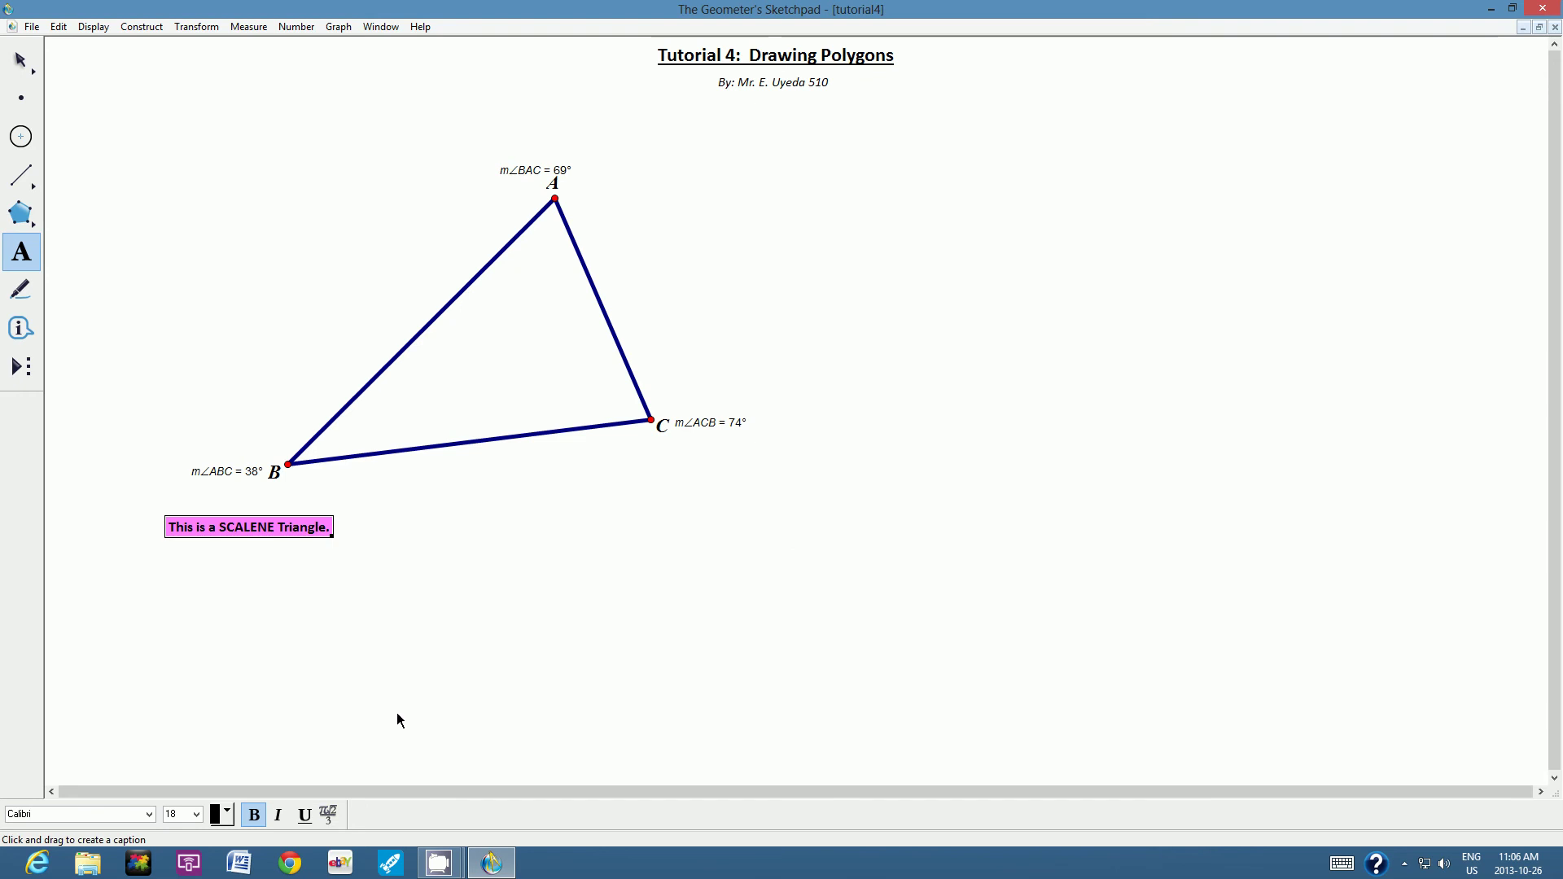
# Move the scalene caption so it sits roughly centred beneath the triangle.
pyautogui.click(28, 62)
pyautogui.moveTo(303, 519); pyautogui.dragTo(524, 524)
pyautogui.click(666, 521)
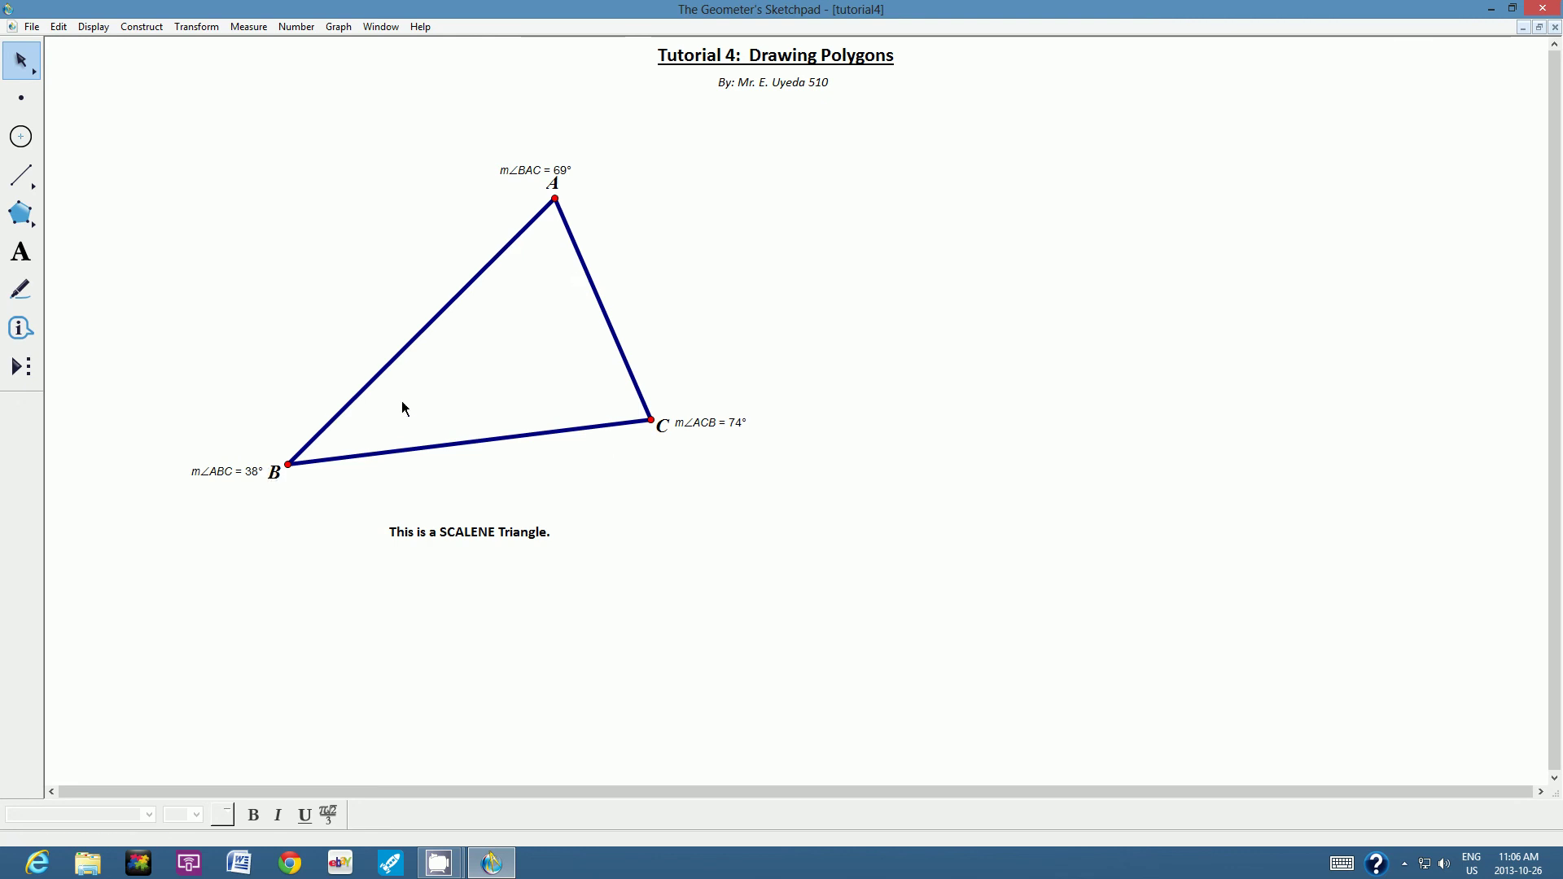
# Measure the length of segment AB and place the measurement beside the middle of that side, outside the triangle.
pyautogui.click(425, 332)
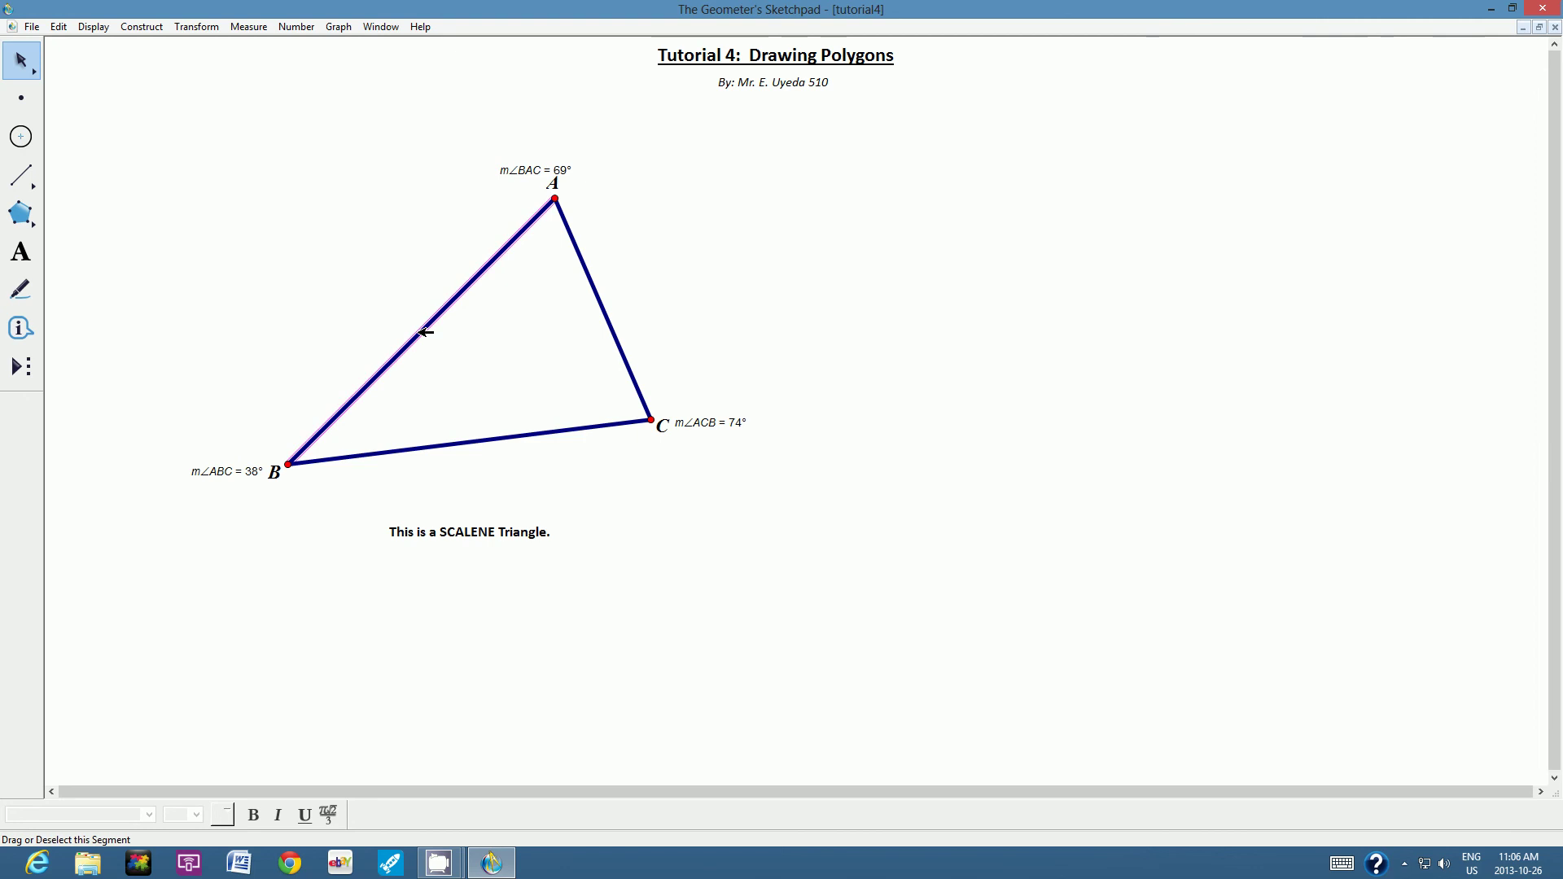
pyautogui.click(252, 27)
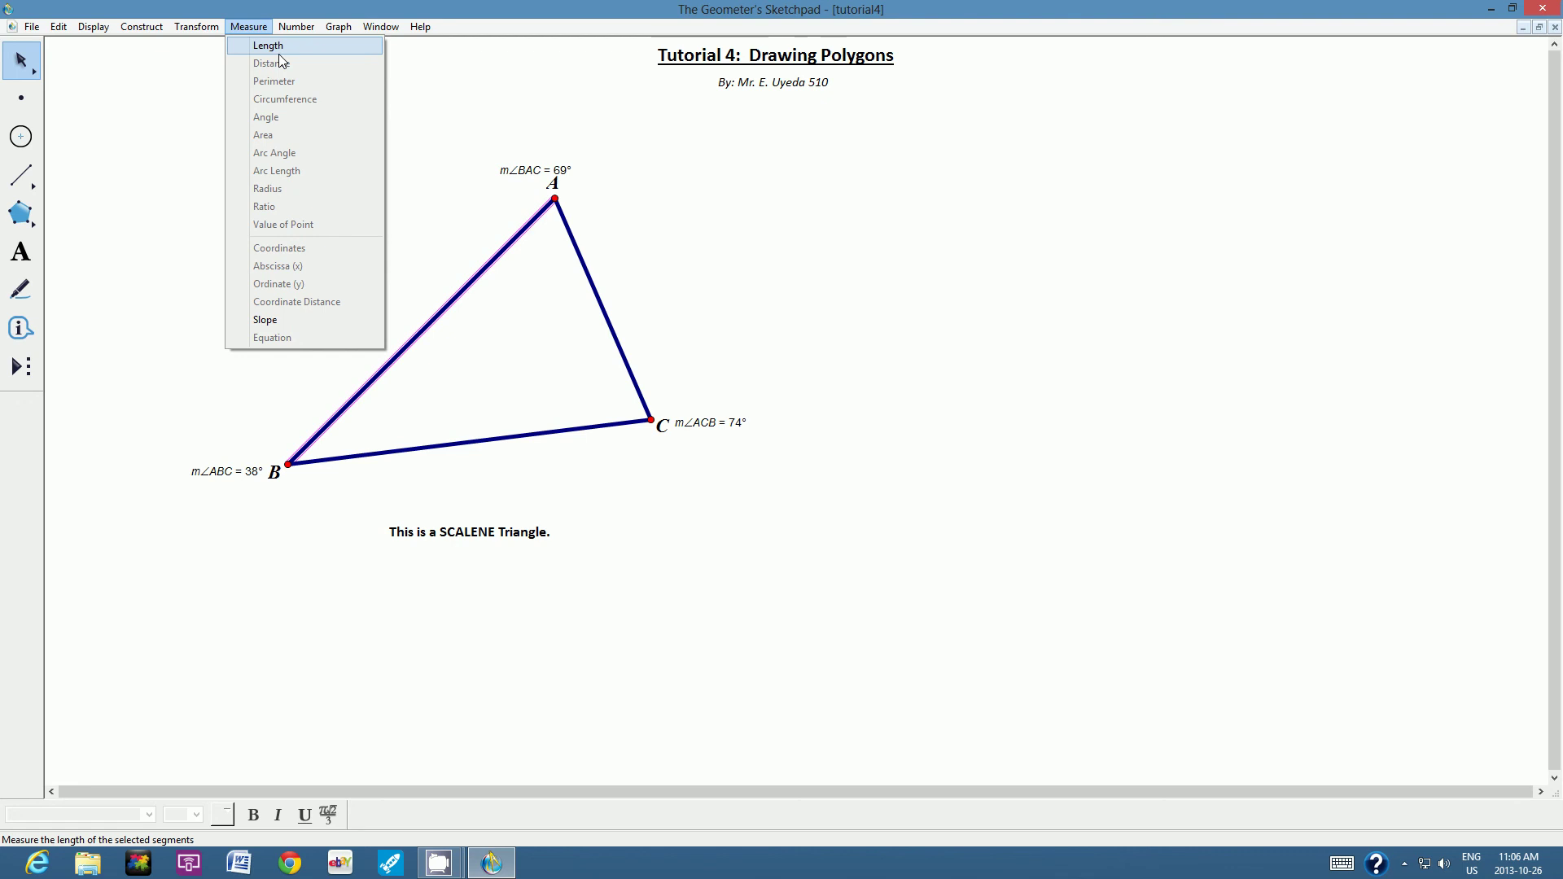
pyautogui.click(278, 51)
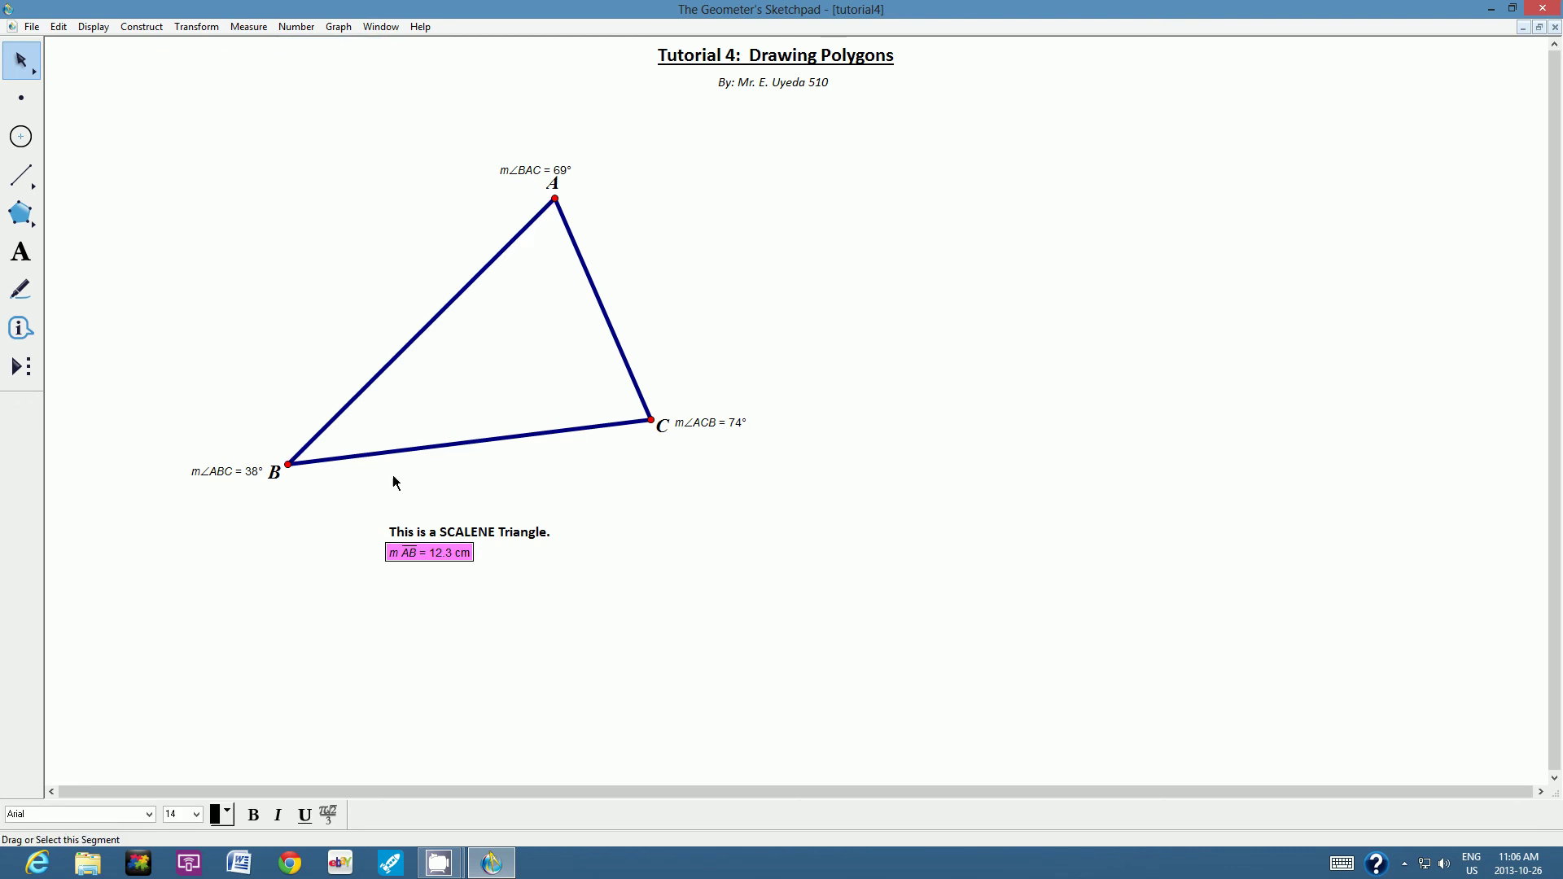
pyautogui.moveTo(434, 543); pyautogui.dragTo(396, 303)
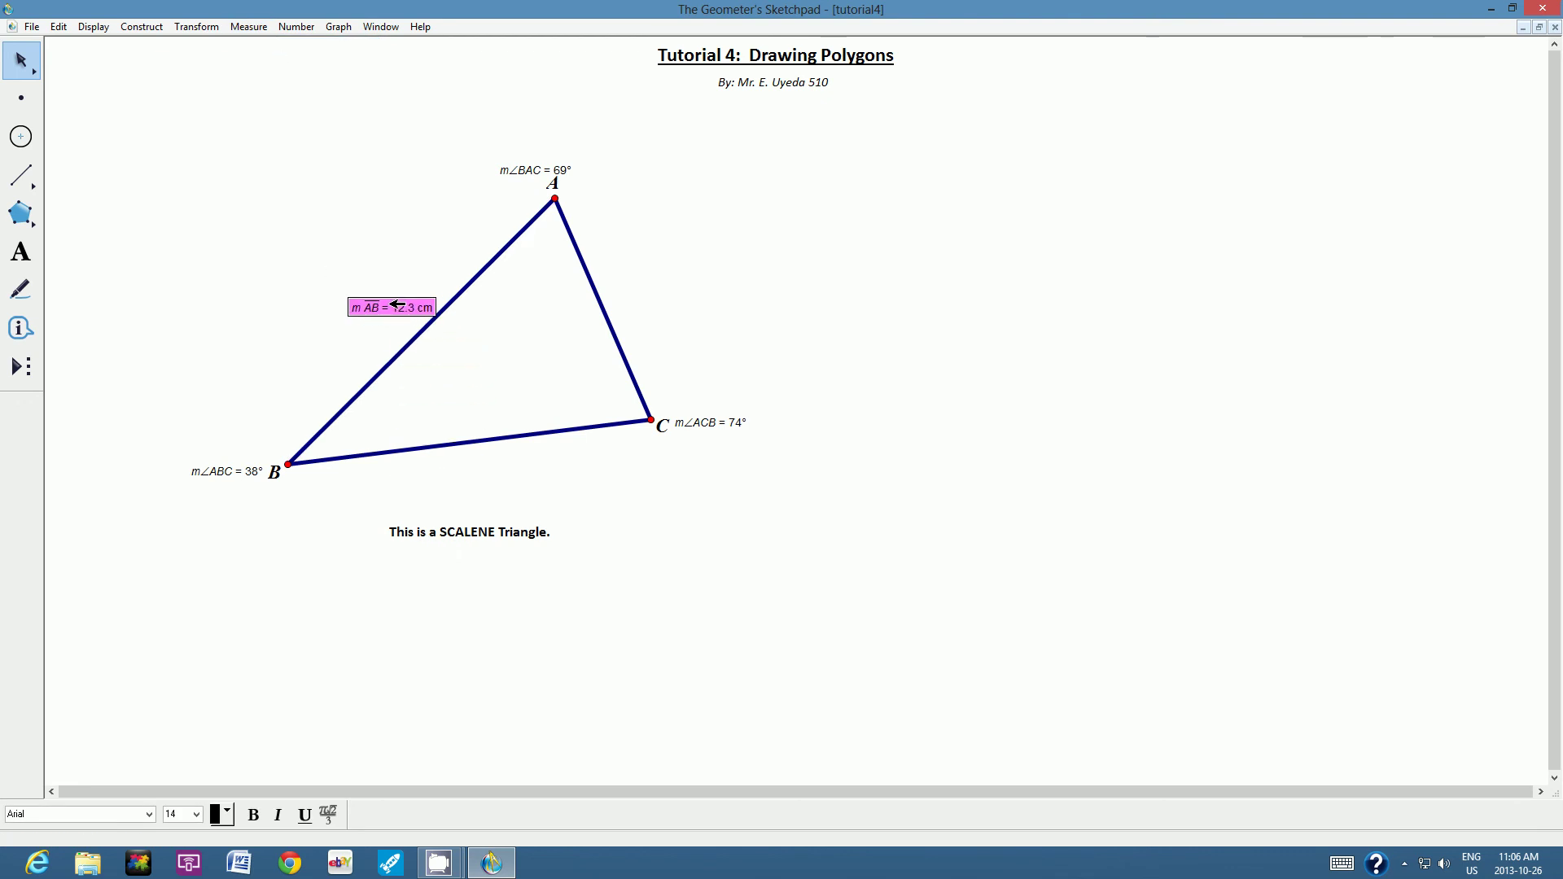
pyautogui.click(424, 256)
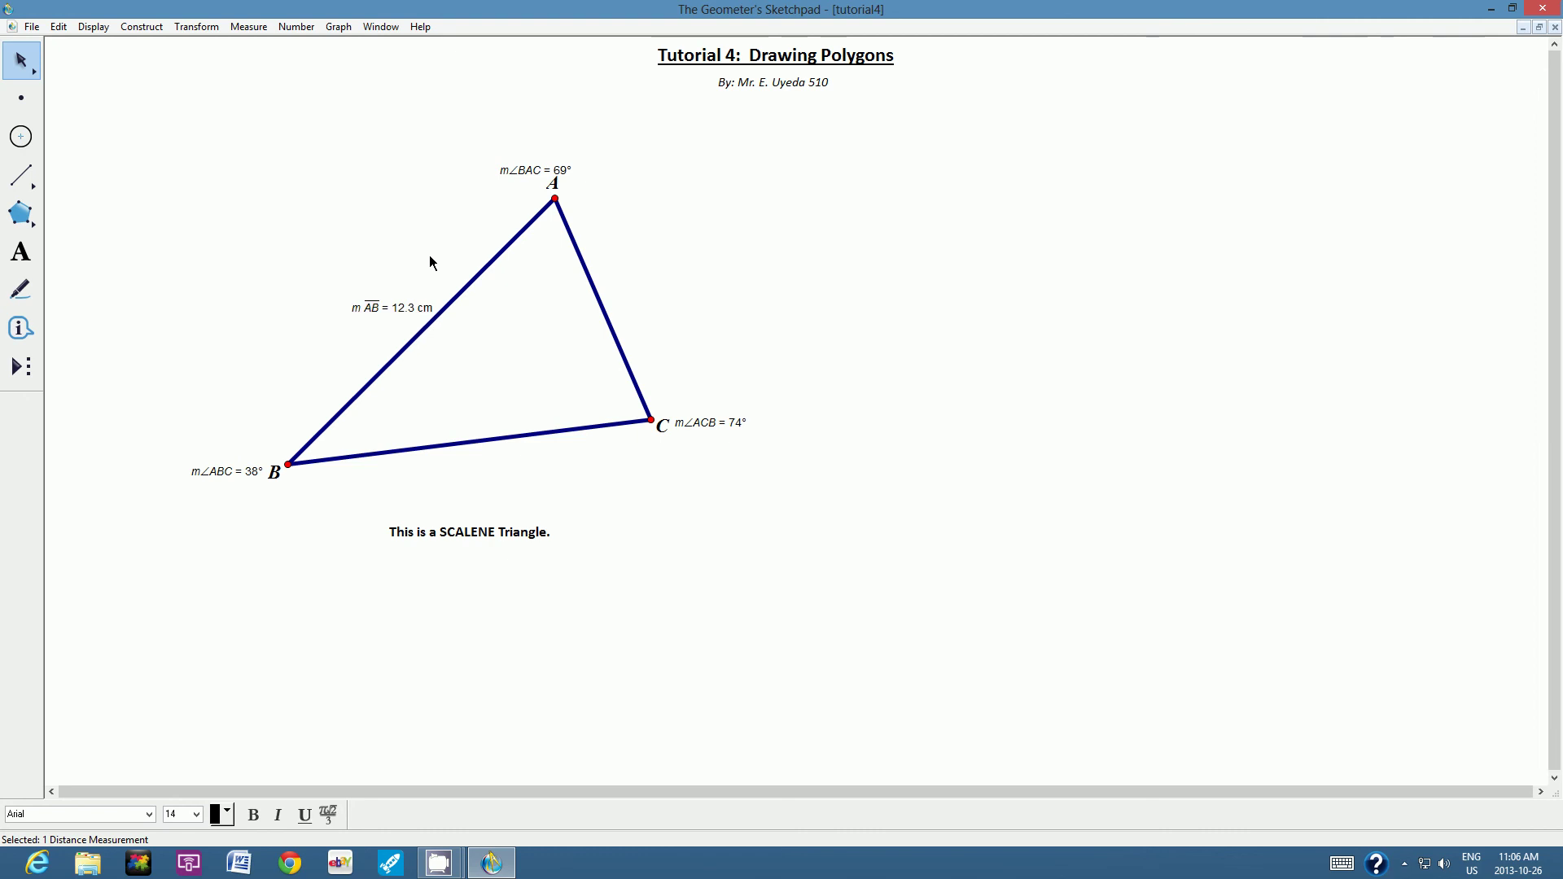
pyautogui.click(454, 301)
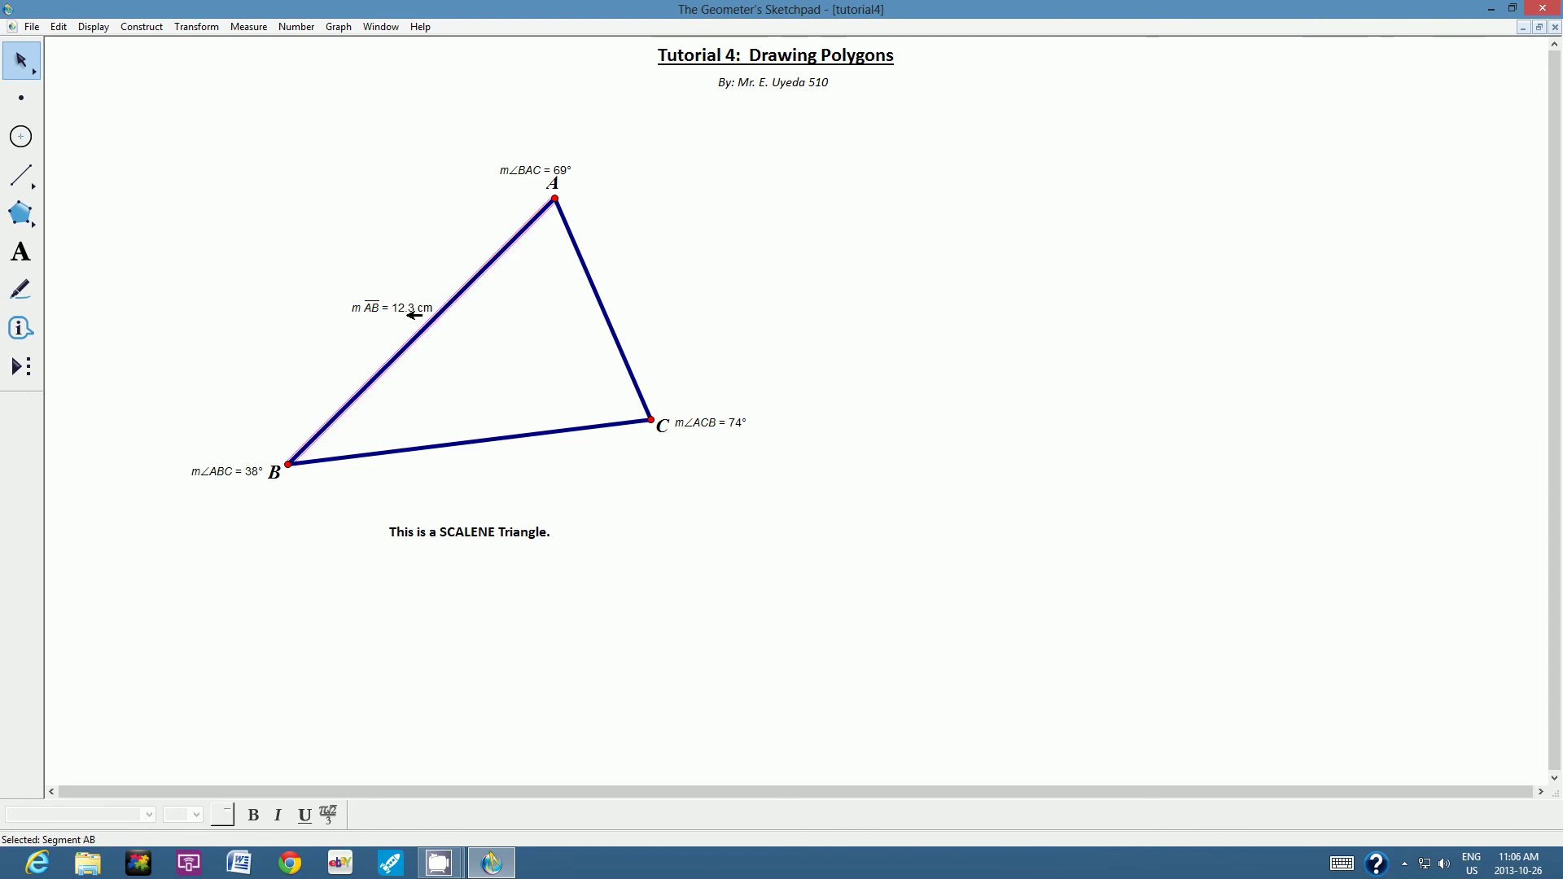
# Measure the length of segment AC and place the measurement beside the middle of that side, outside the triangle.
pyautogui.click(759, 300)
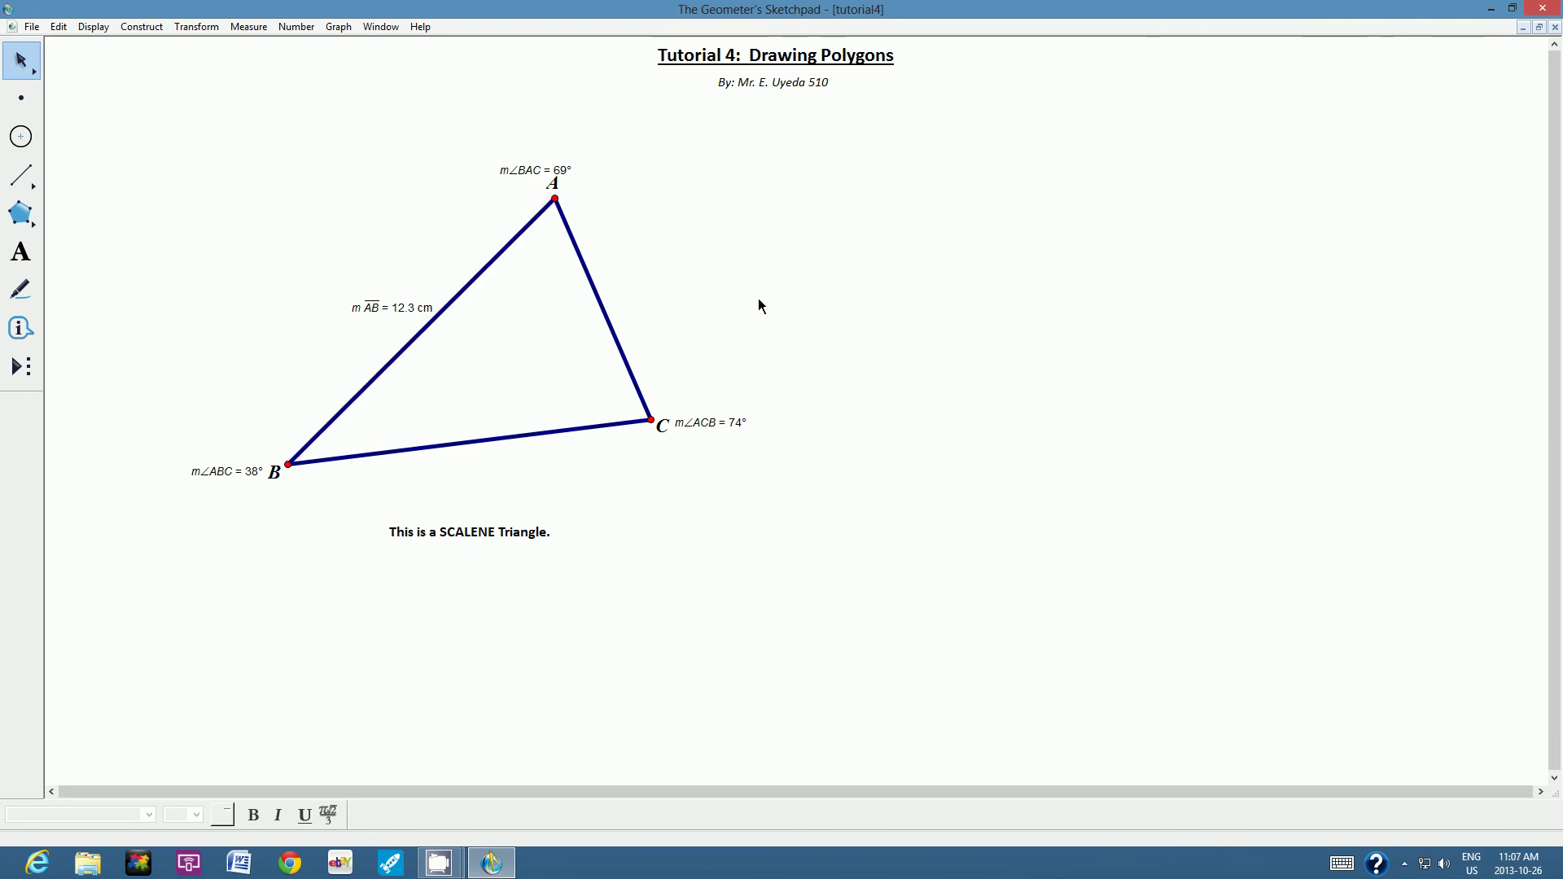
pyautogui.click(605, 306)
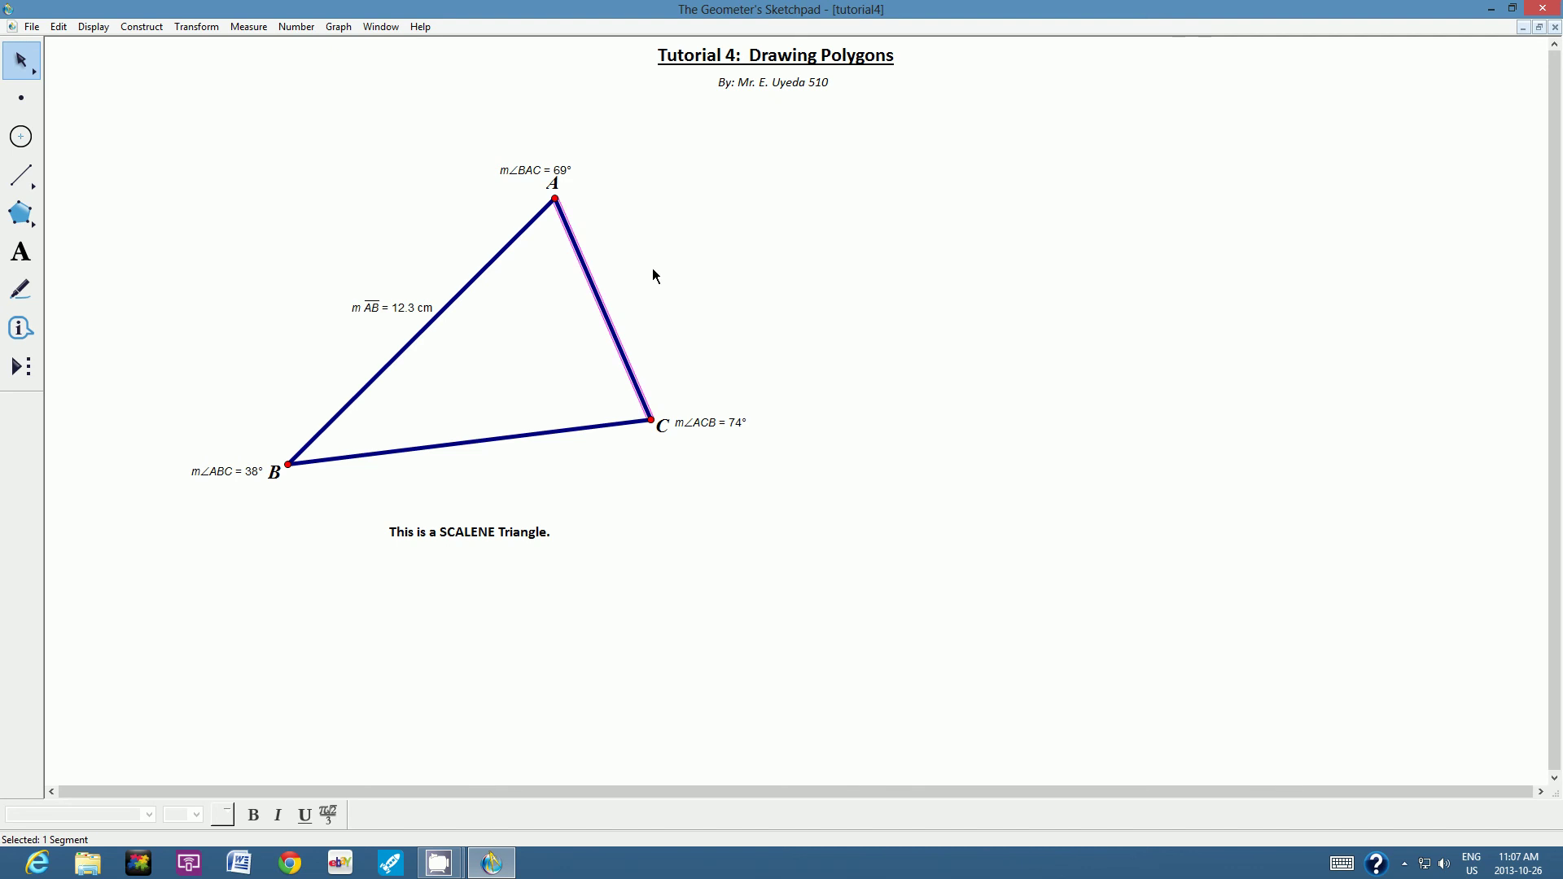
pyautogui.click(249, 31)
pyautogui.click(265, 47)
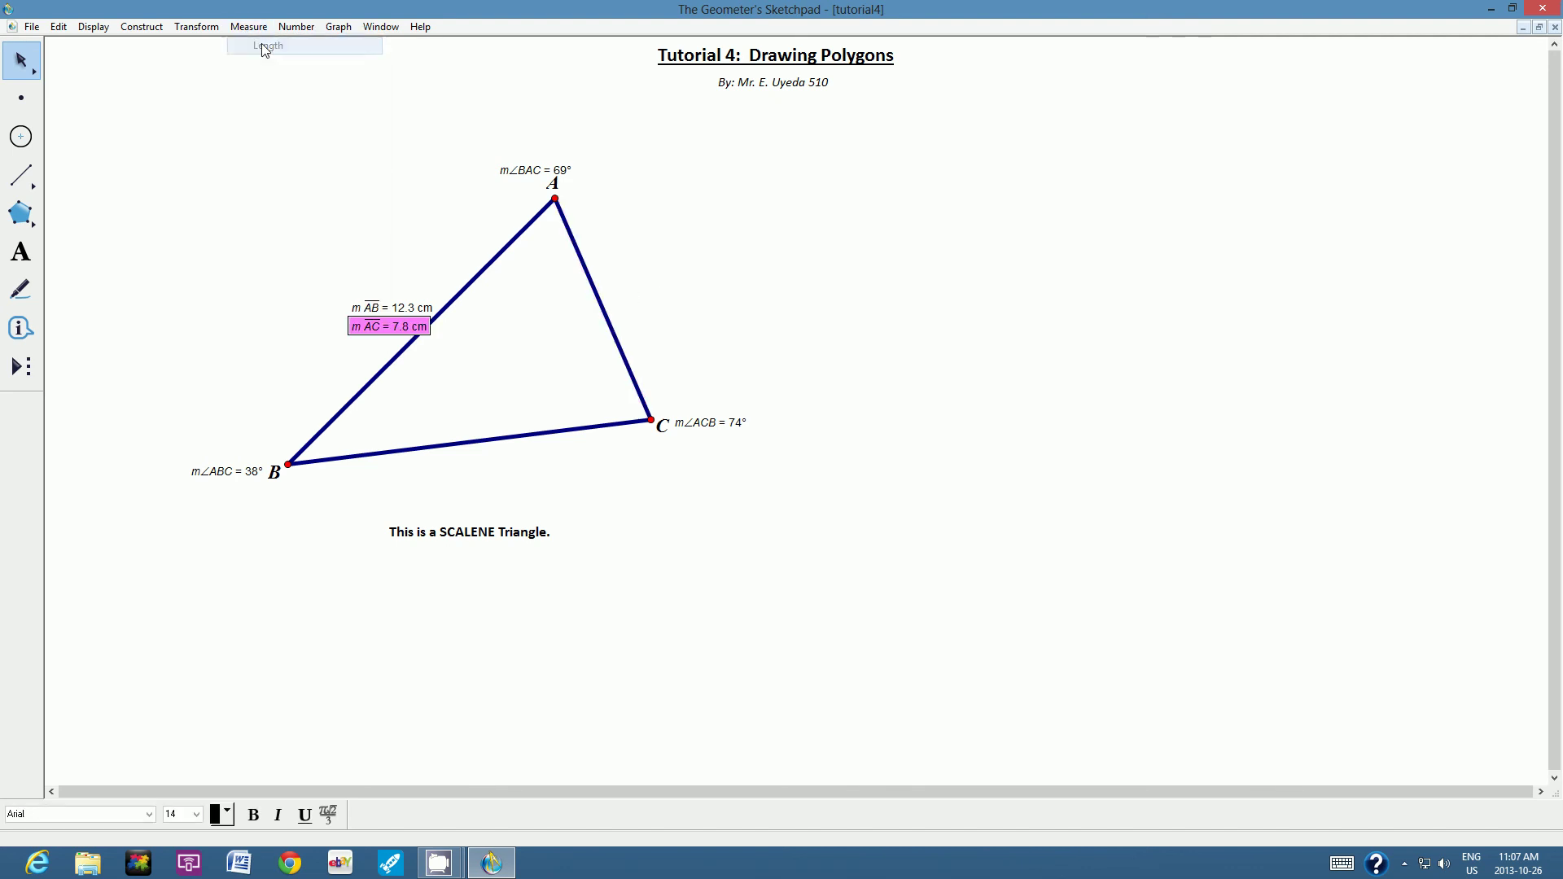
pyautogui.moveTo(414, 329); pyautogui.dragTo(660, 310)
pyautogui.click(644, 272)
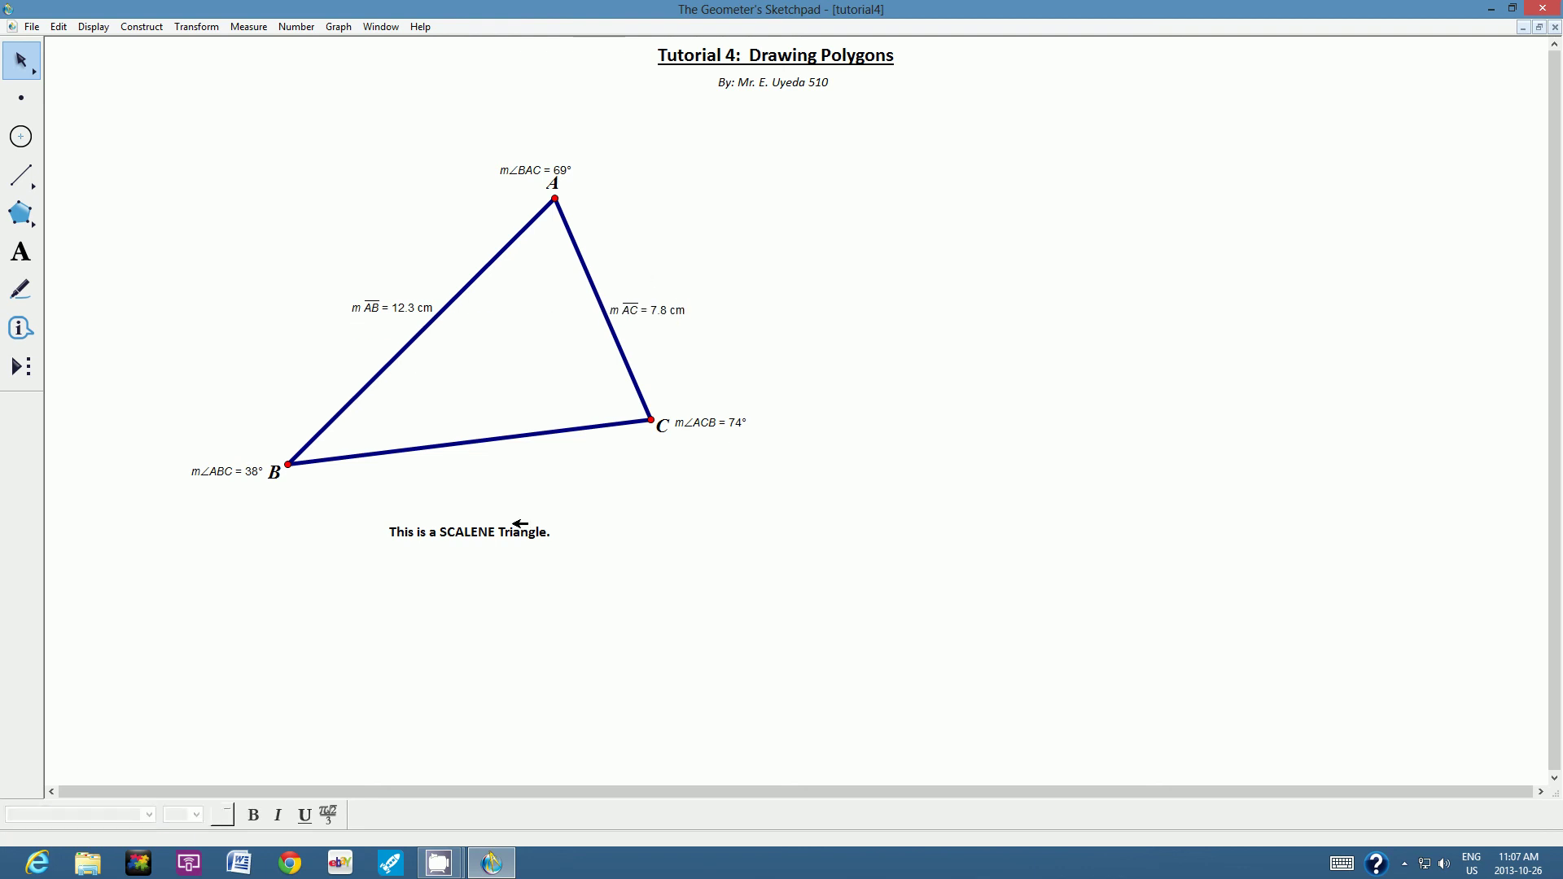
# Measure the length of segment BC and place the measurement just below the middle of that side.
pyautogui.click(465, 444)
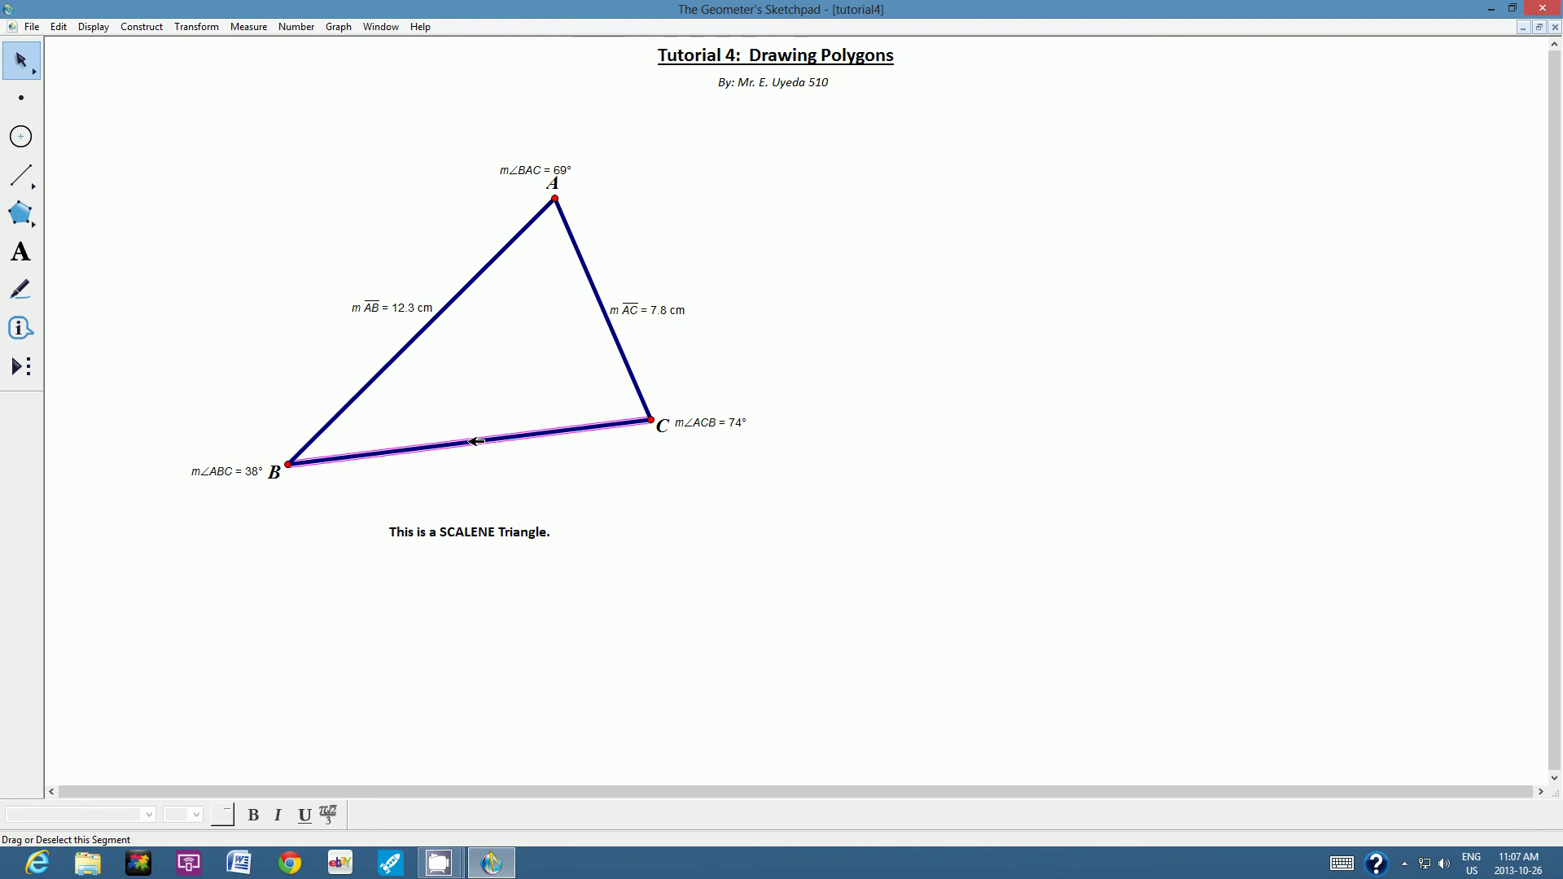
pyautogui.click(249, 27)
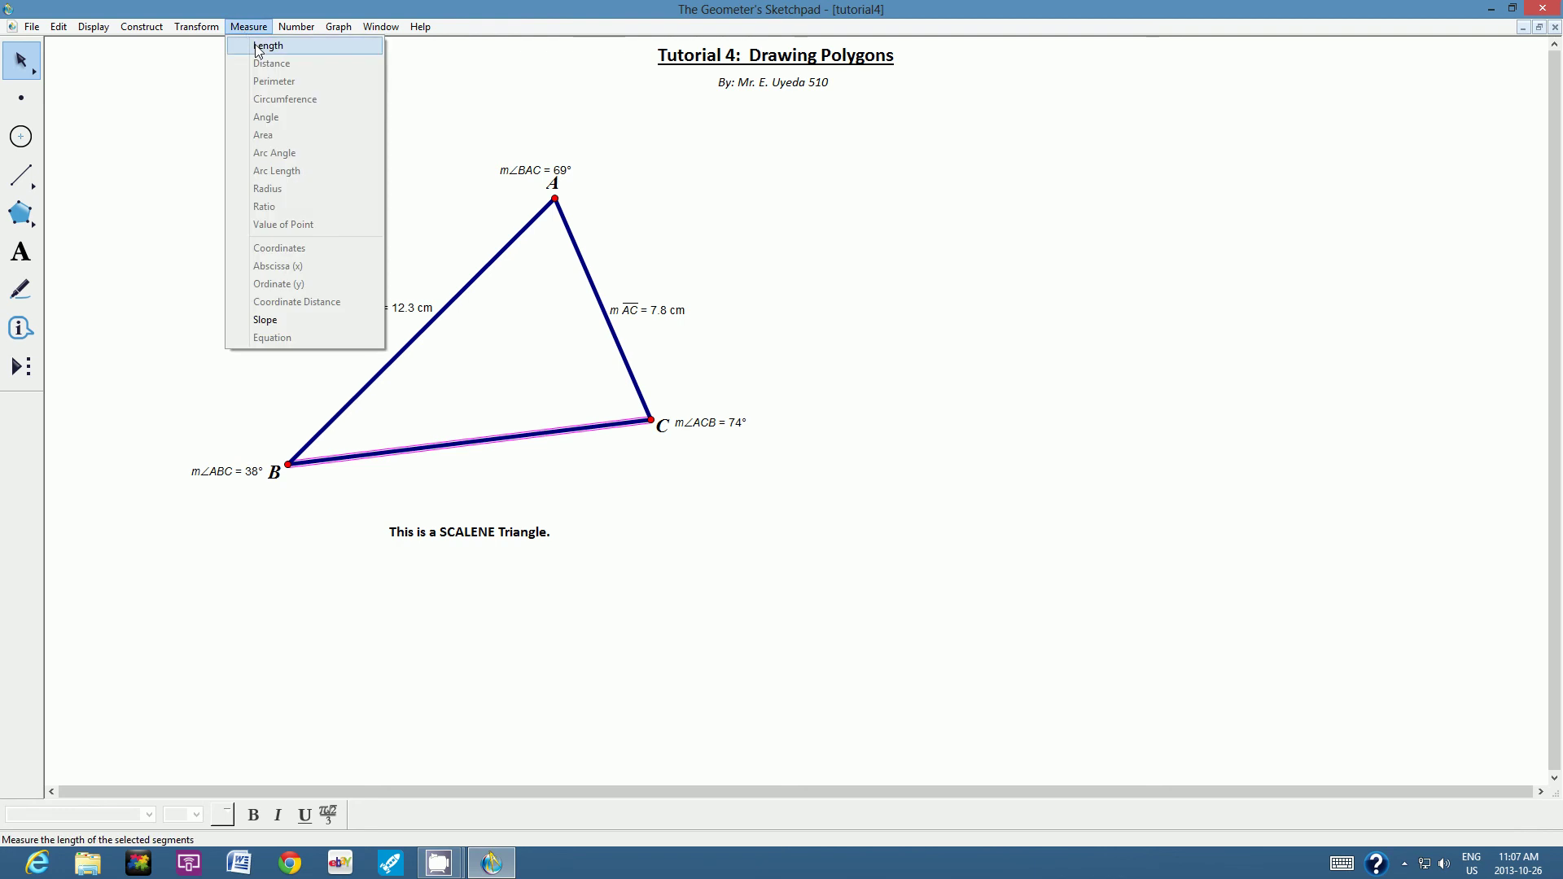
pyautogui.click(256, 47)
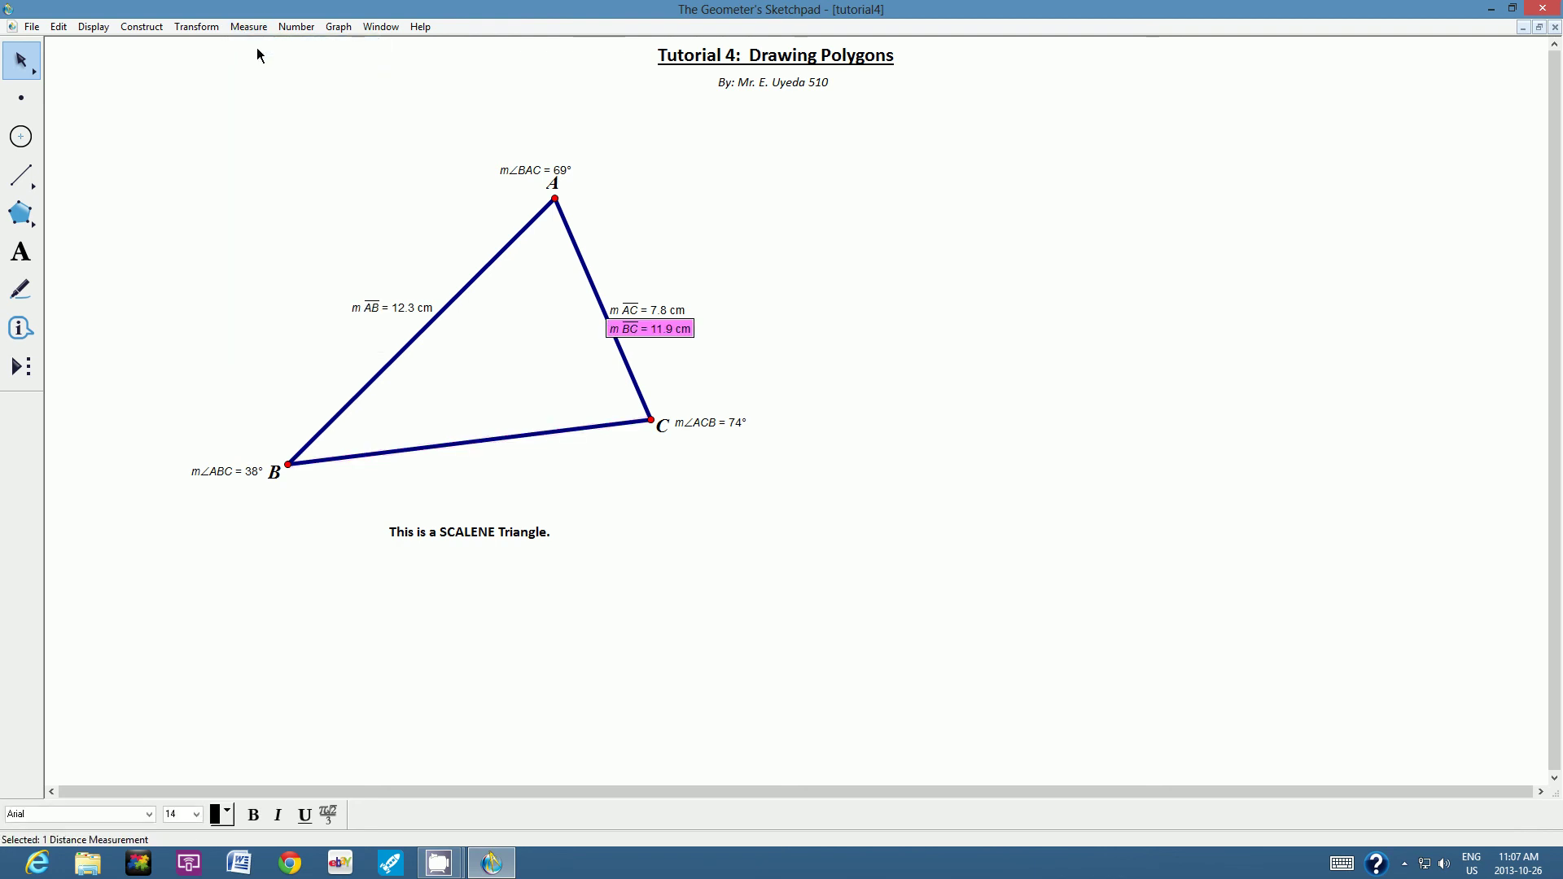
pyautogui.moveTo(661, 334); pyautogui.dragTo(484, 466)
pyautogui.click(839, 320)
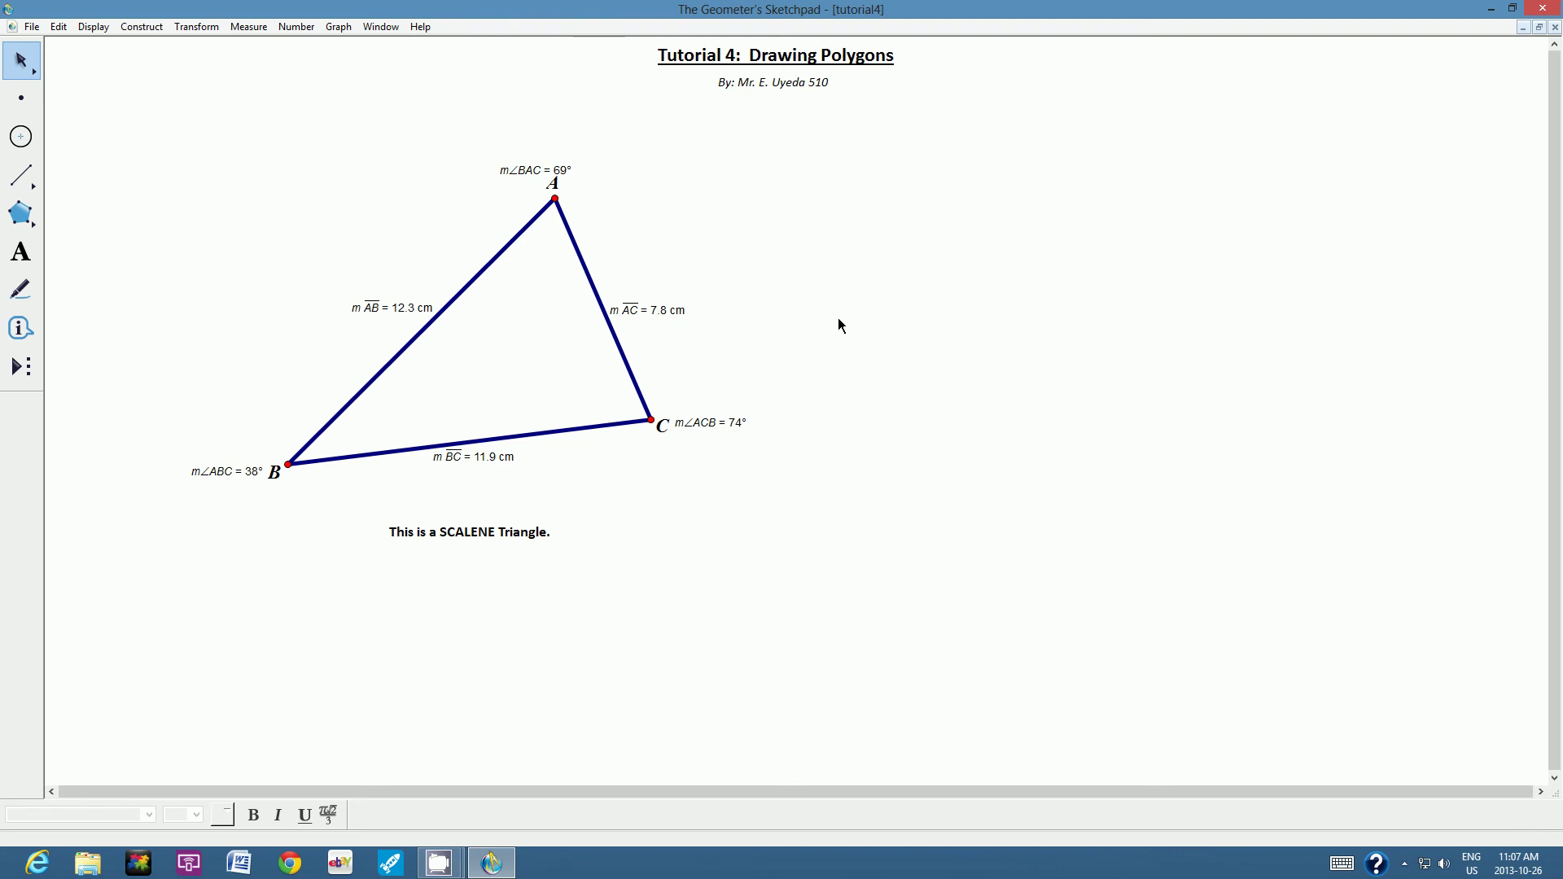
pyautogui.click(379, 304)
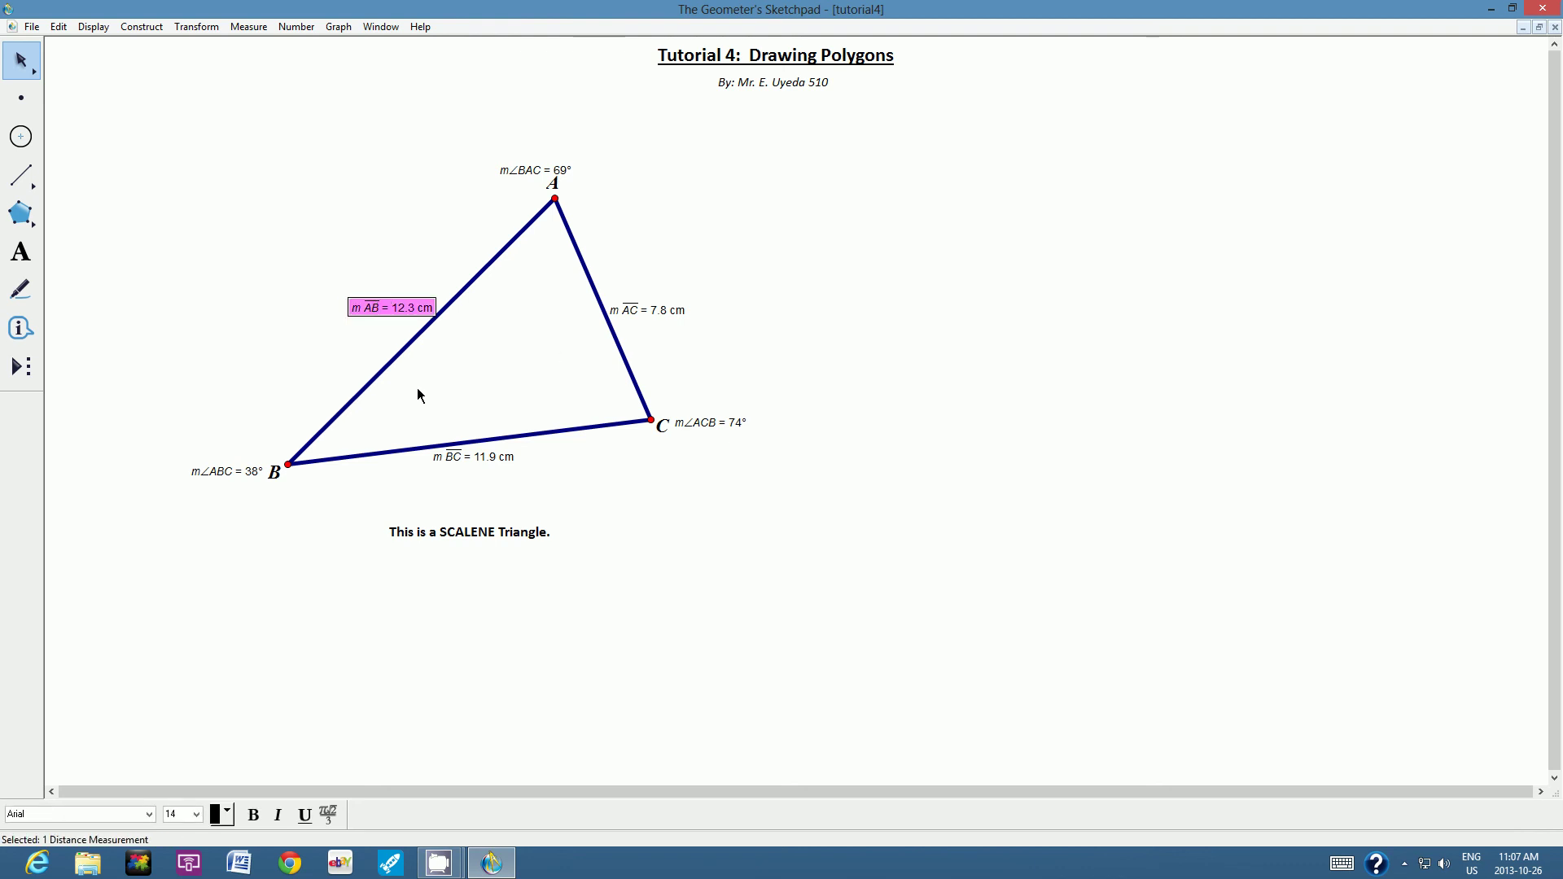
pyautogui.keyDown('shift'); pyautogui.click(481, 455); pyautogui.keyUp('shift')
pyautogui.keyDown('shift'); pyautogui.click(651, 309); pyautogui.keyUp('shift')
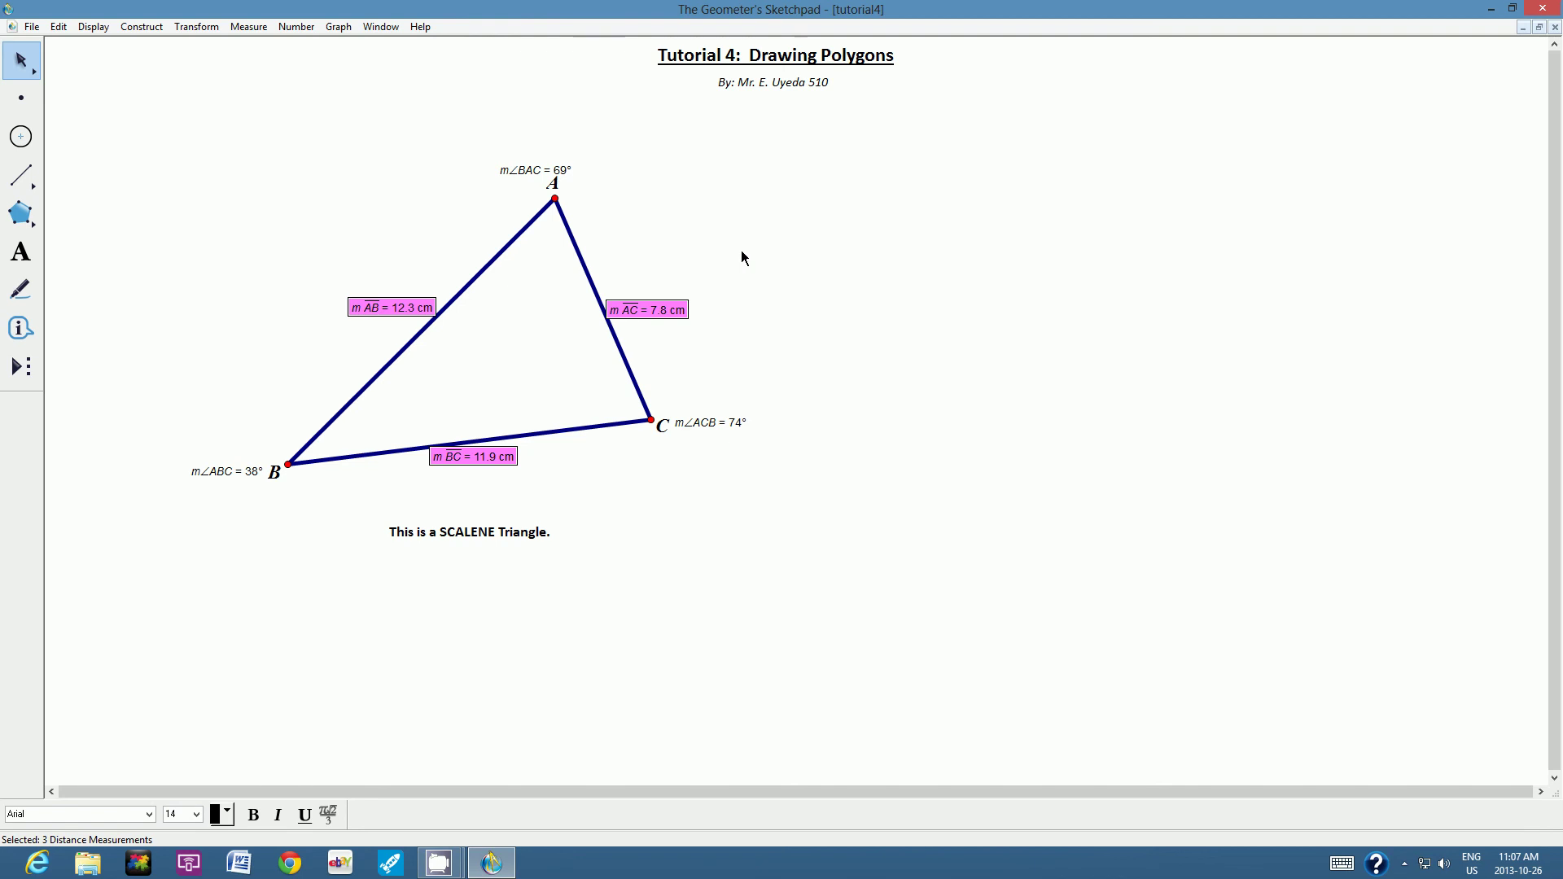
pyautogui.click(546, 548)
pyautogui.click(502, 530)
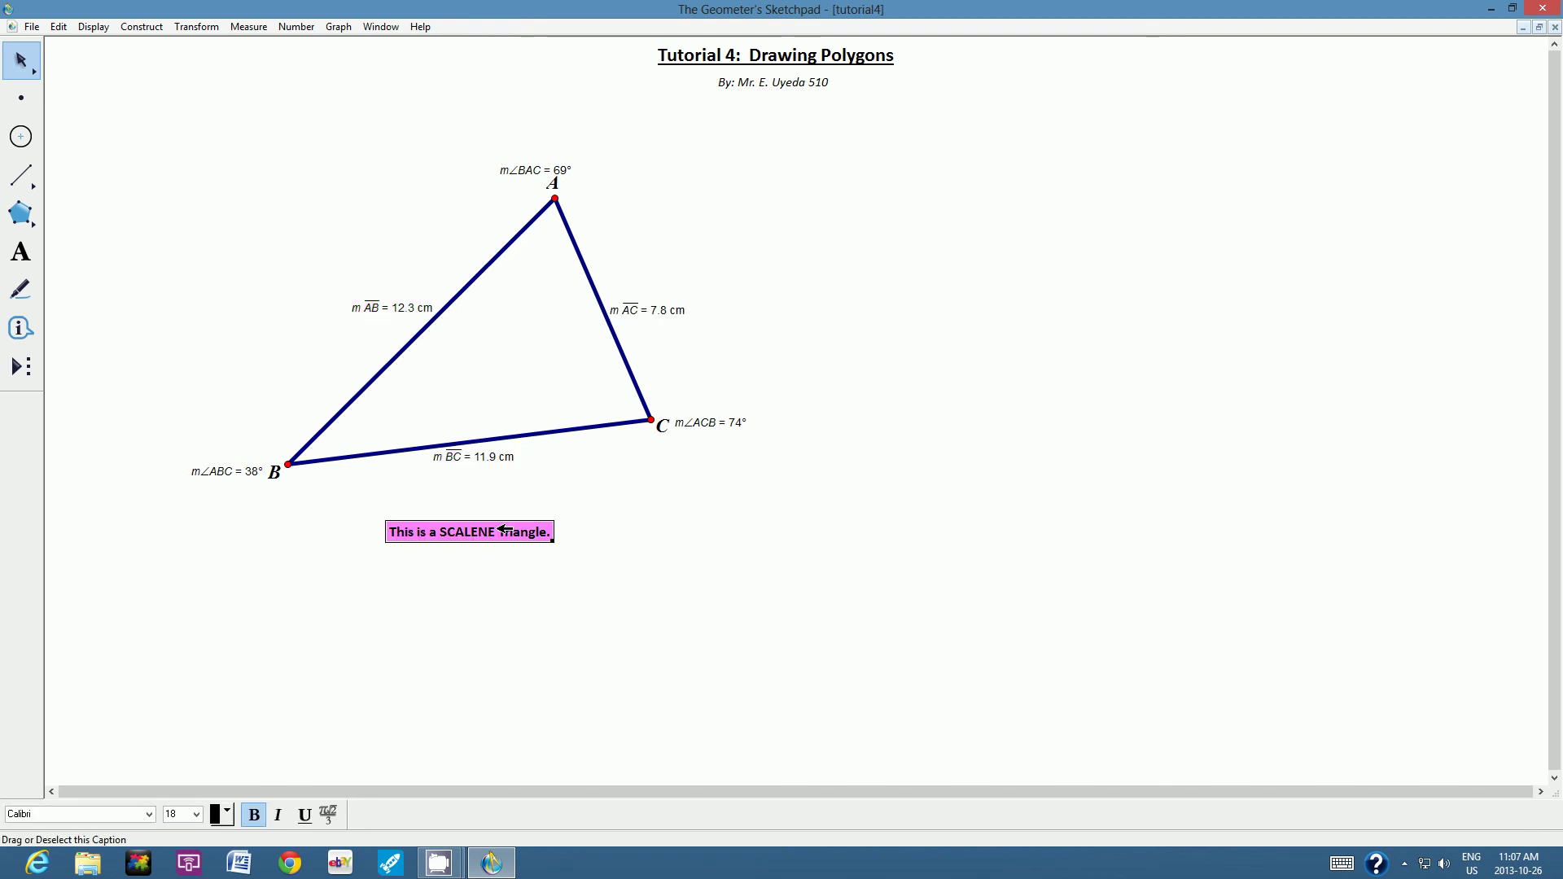
pyautogui.click(789, 358)
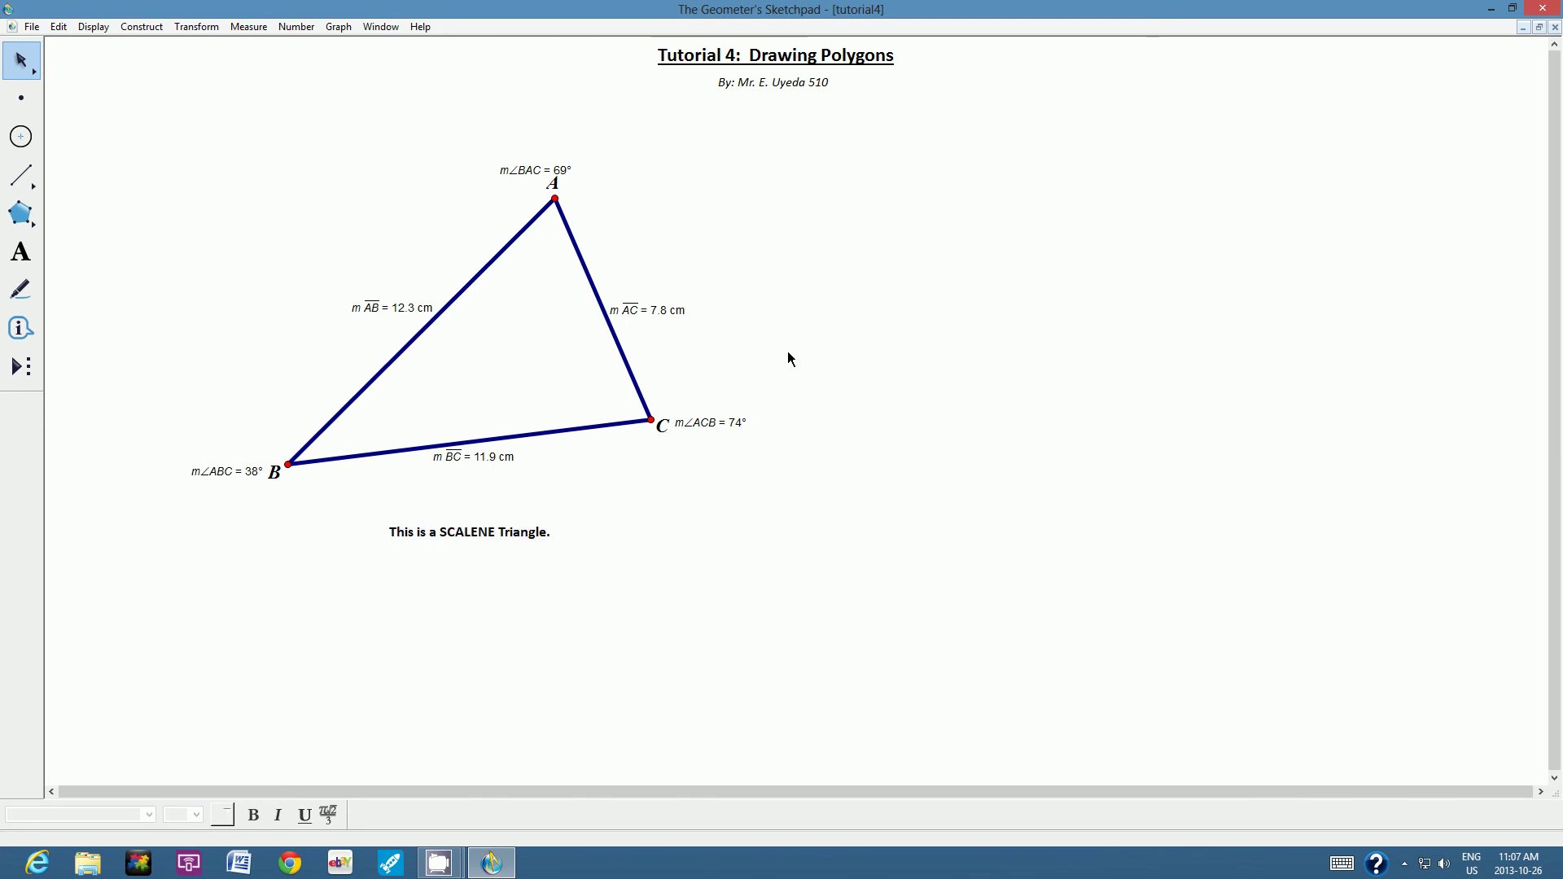
# Change the colour of the triangle's three sides AB, AC and BC to black.
pyautogui.click(473, 281)
pyautogui.click(597, 297)
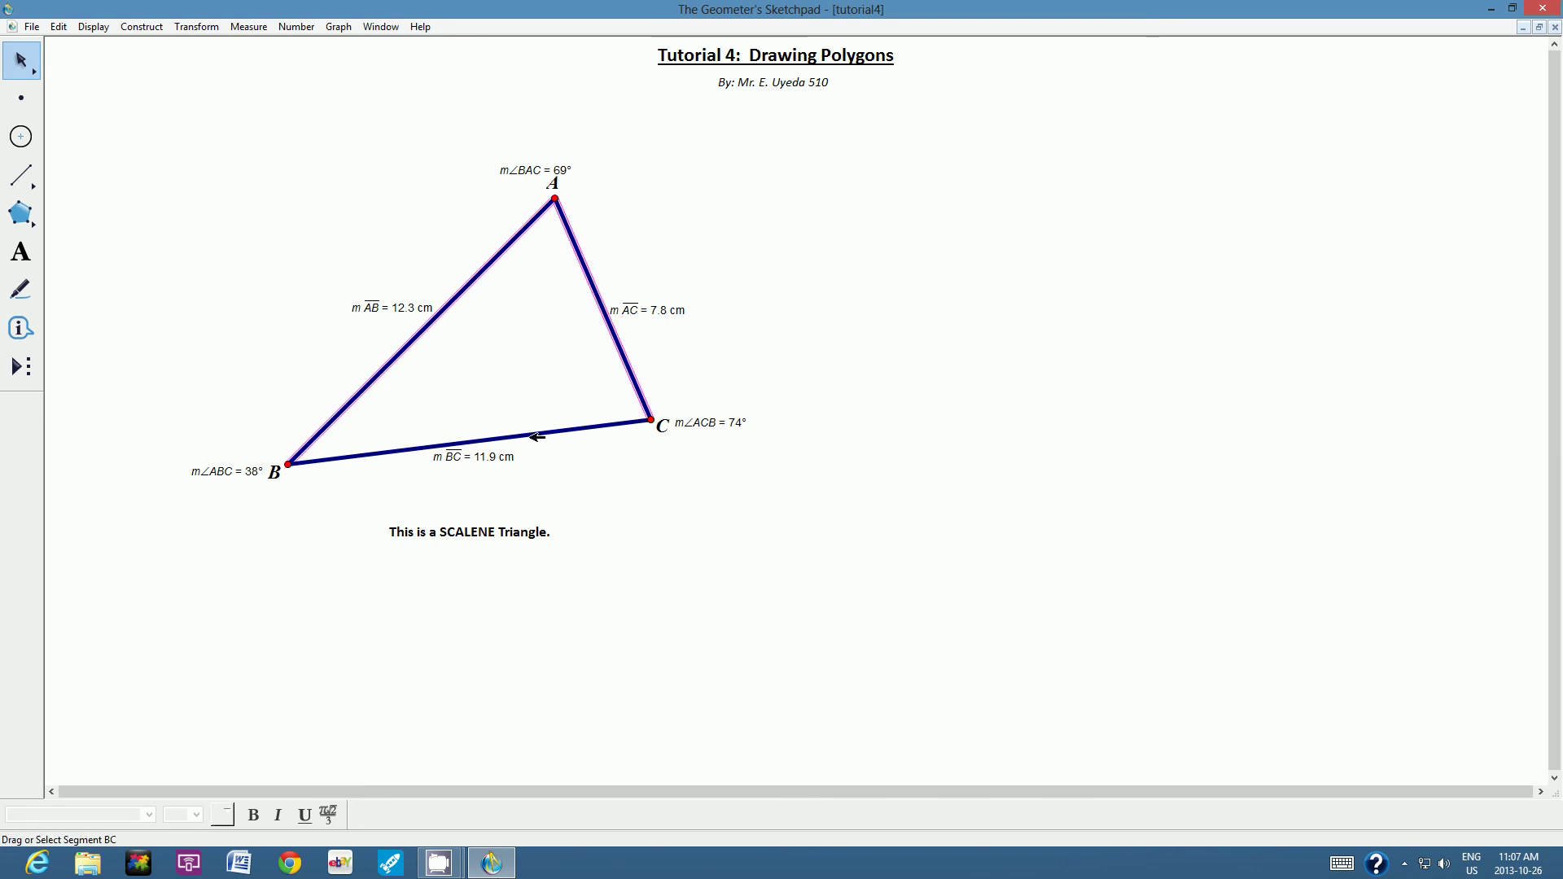
pyautogui.click(538, 437)
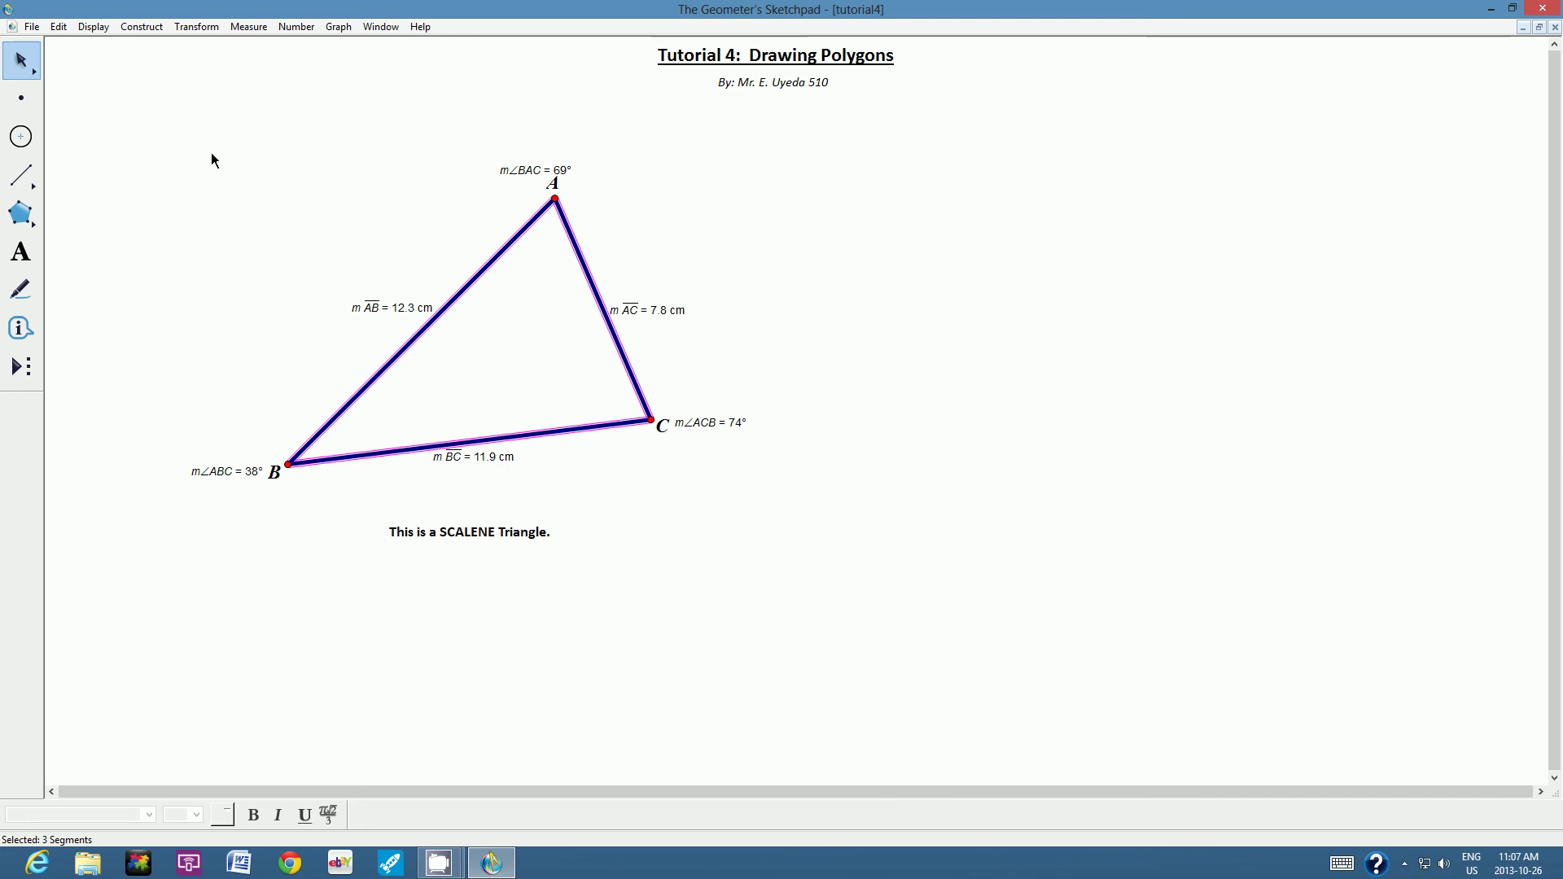
pyautogui.click(94, 28)
pyautogui.moveTo(128, 84)
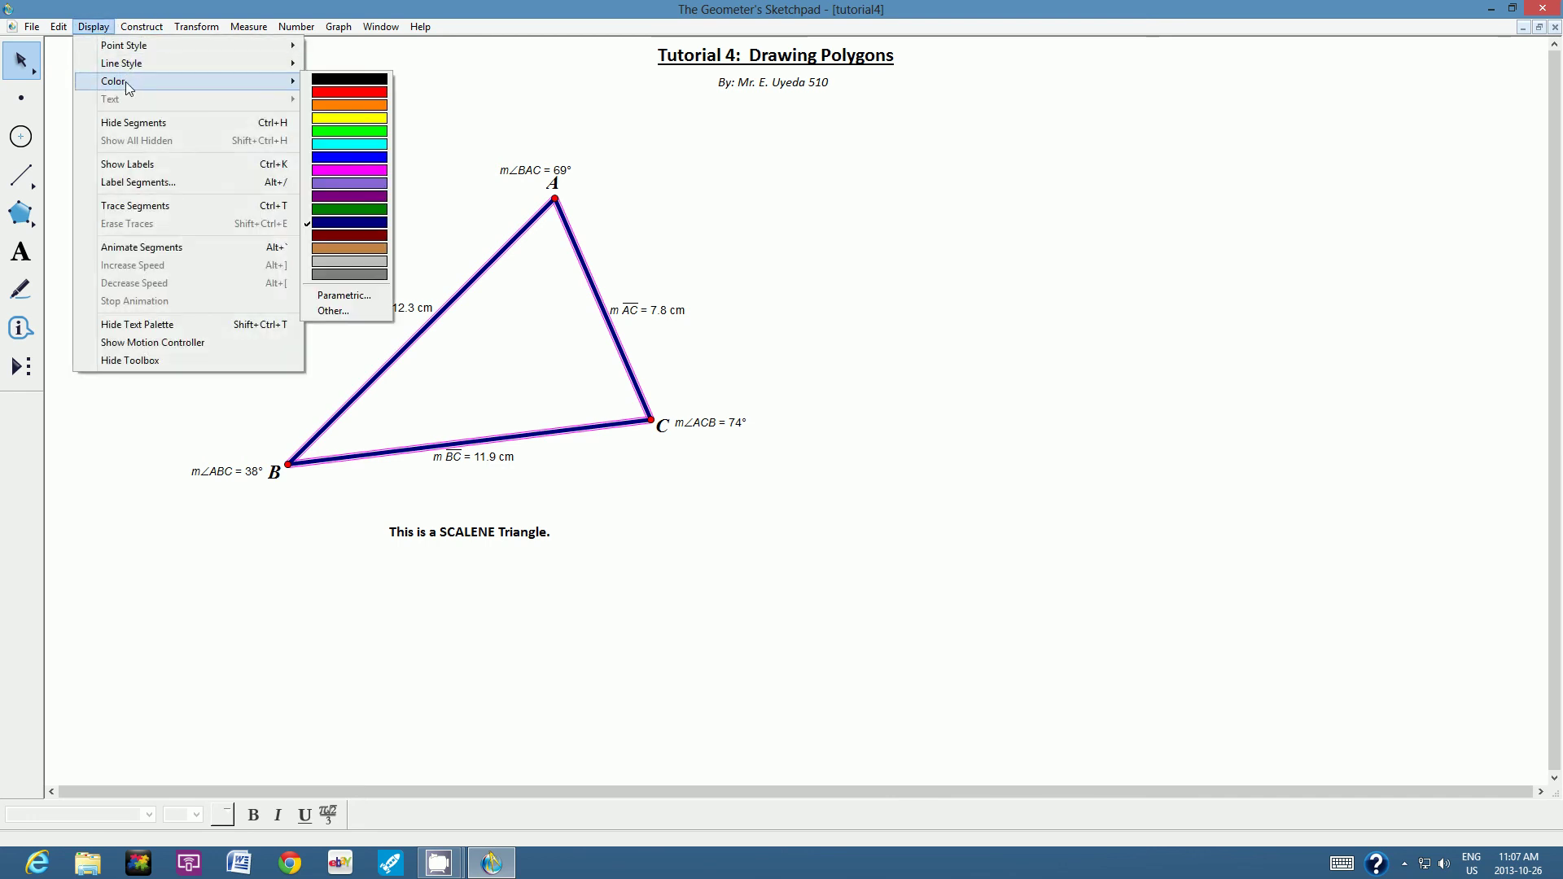
pyautogui.click(323, 79)
pyautogui.click(676, 193)
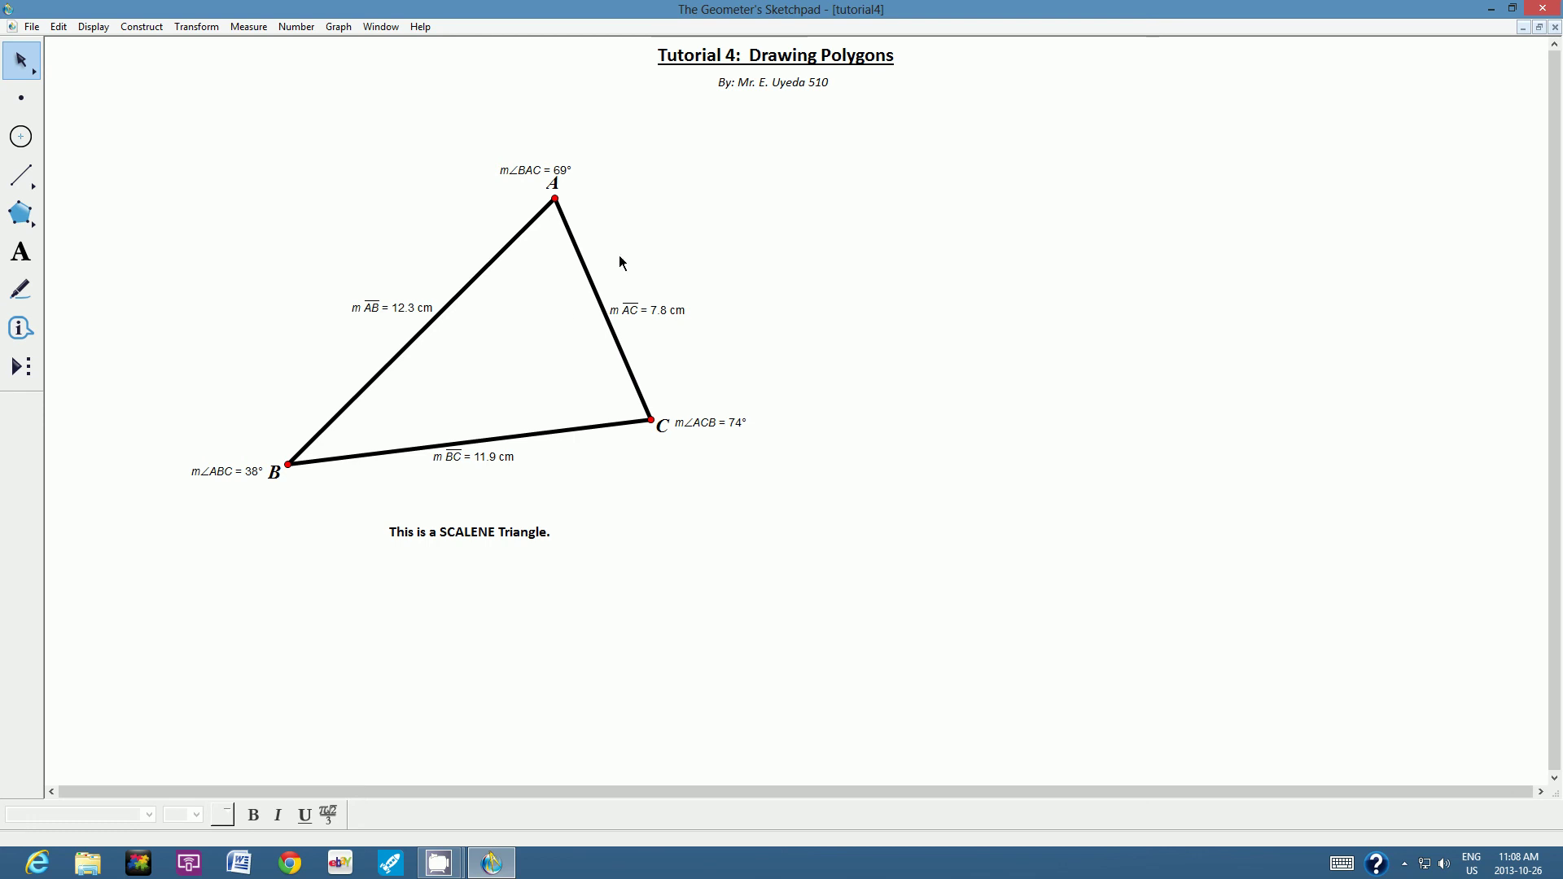
# Construct the triangle interior from vertices A, C and B.
pyautogui.click(555, 199)
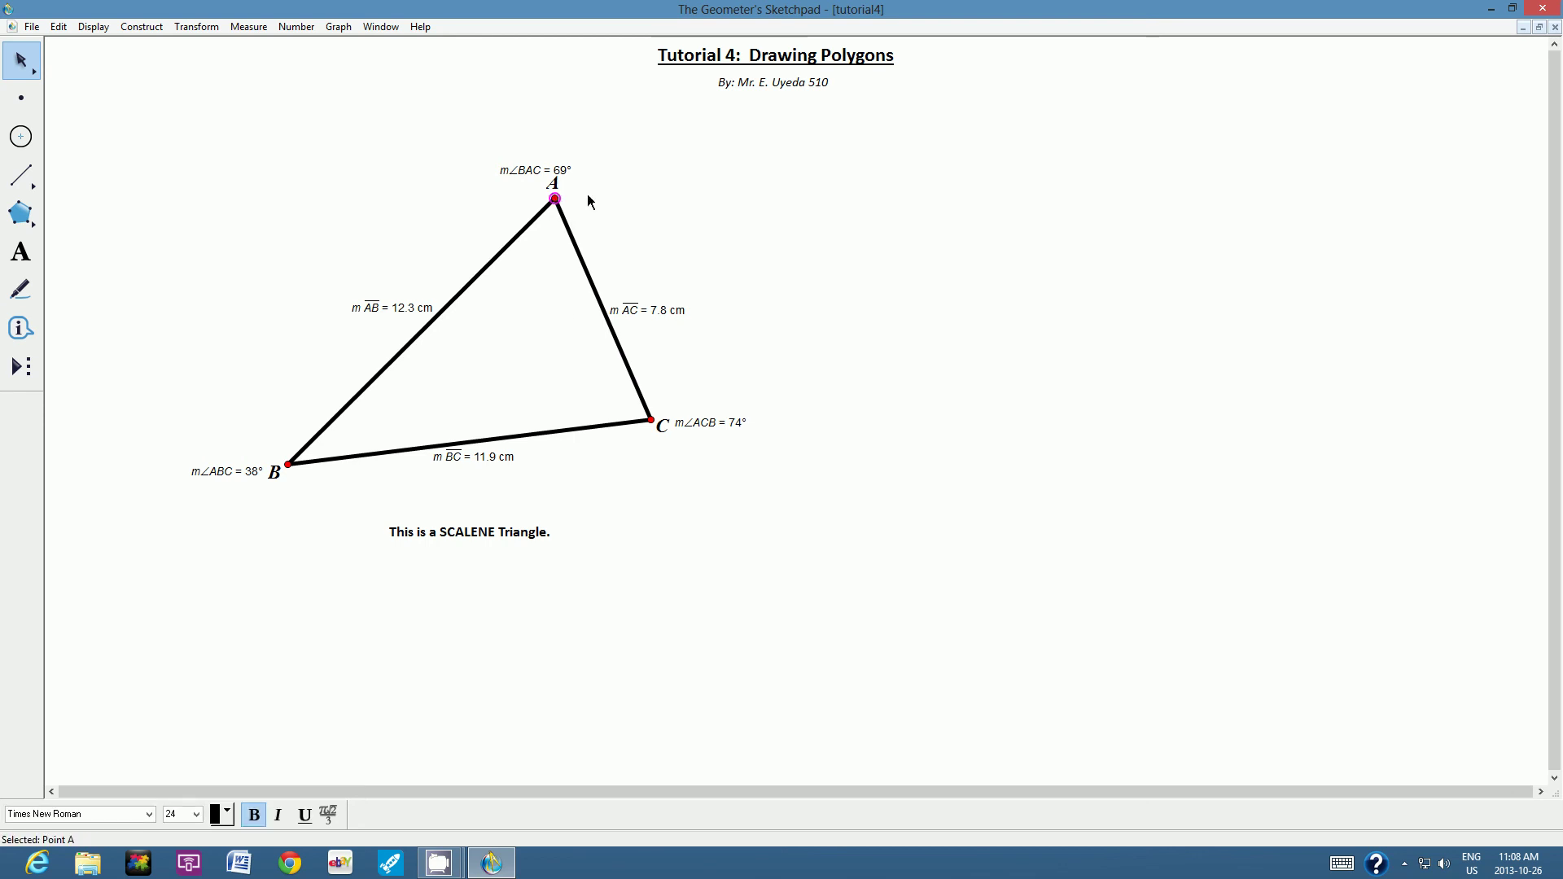
pyautogui.click(659, 415)
pyautogui.click(290, 464)
pyautogui.scroll(-1, 202, 81)
pyautogui.scroll(-1, 202, 85)
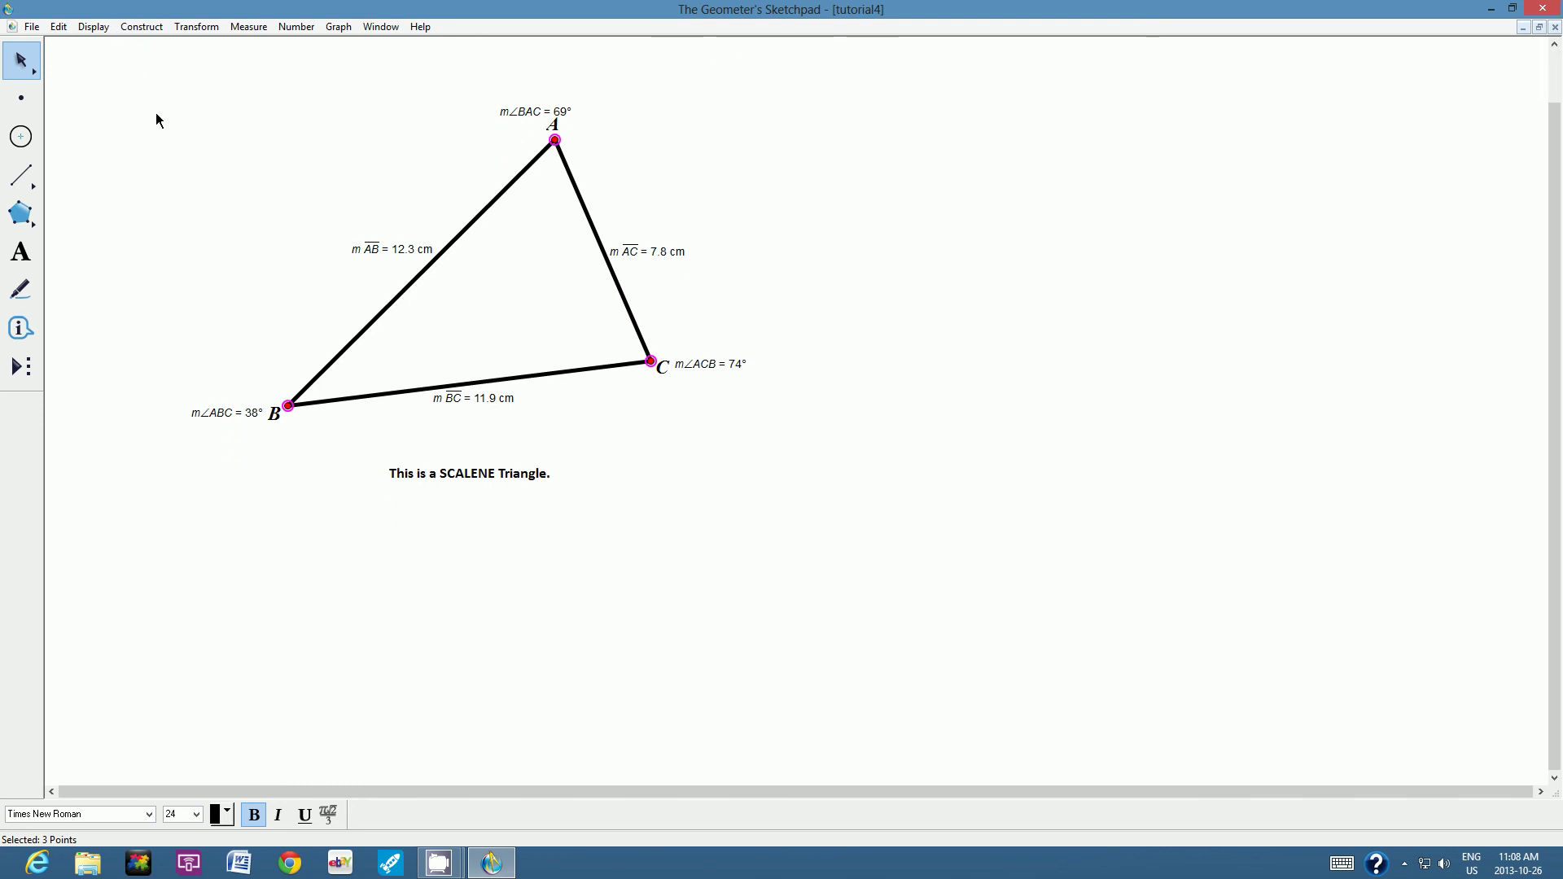
pyautogui.scroll(-2, 157, 114)
pyautogui.scroll(2, 156, 114)
pyautogui.scroll(2, 156, 120)
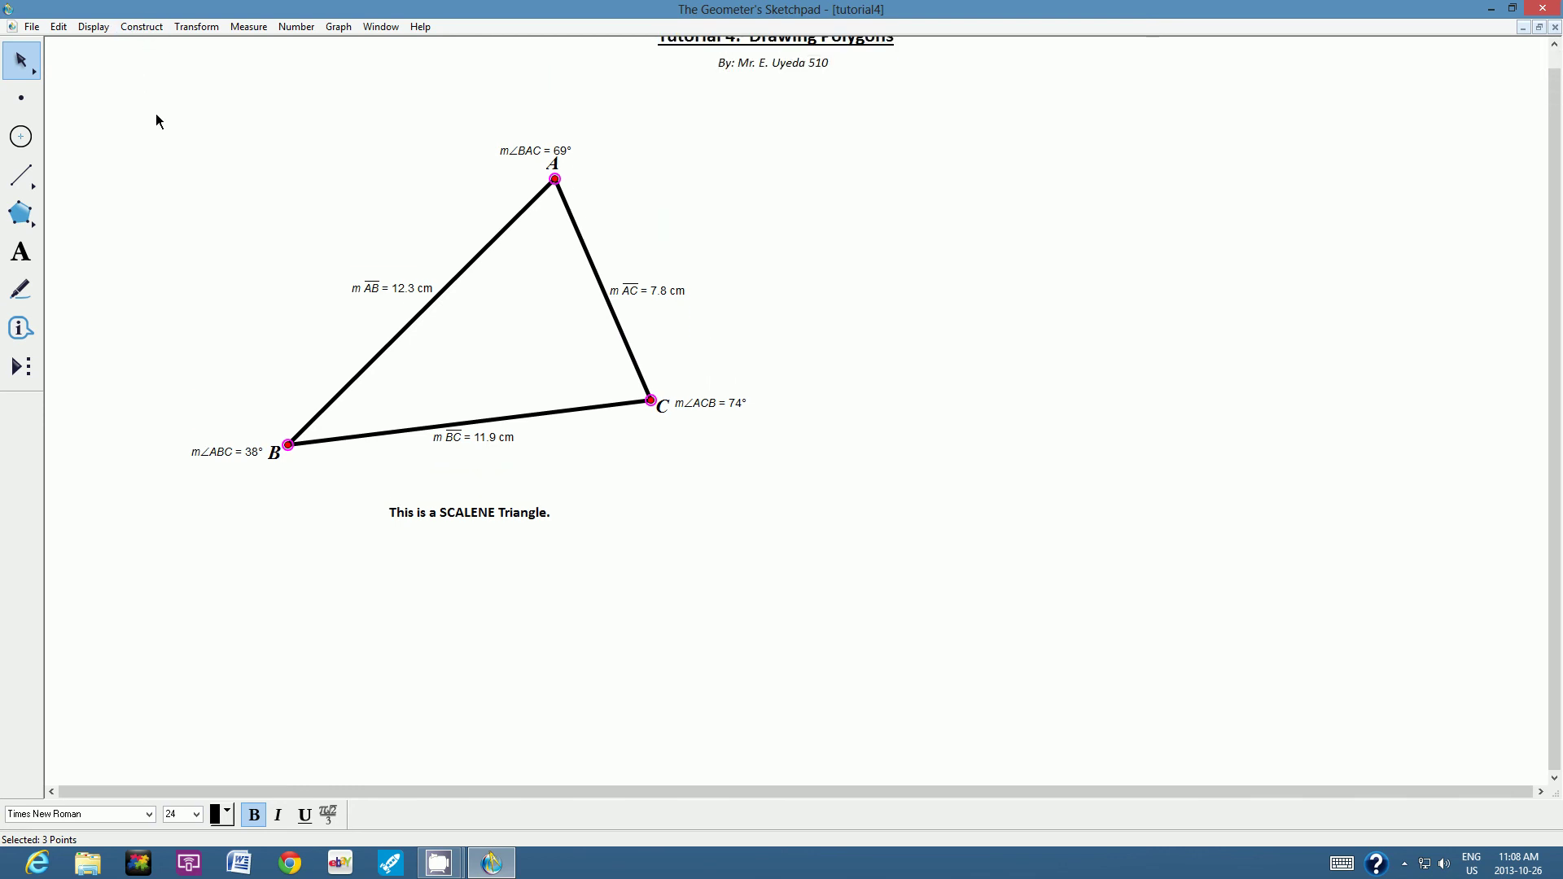
pyautogui.scroll(1, 157, 120)
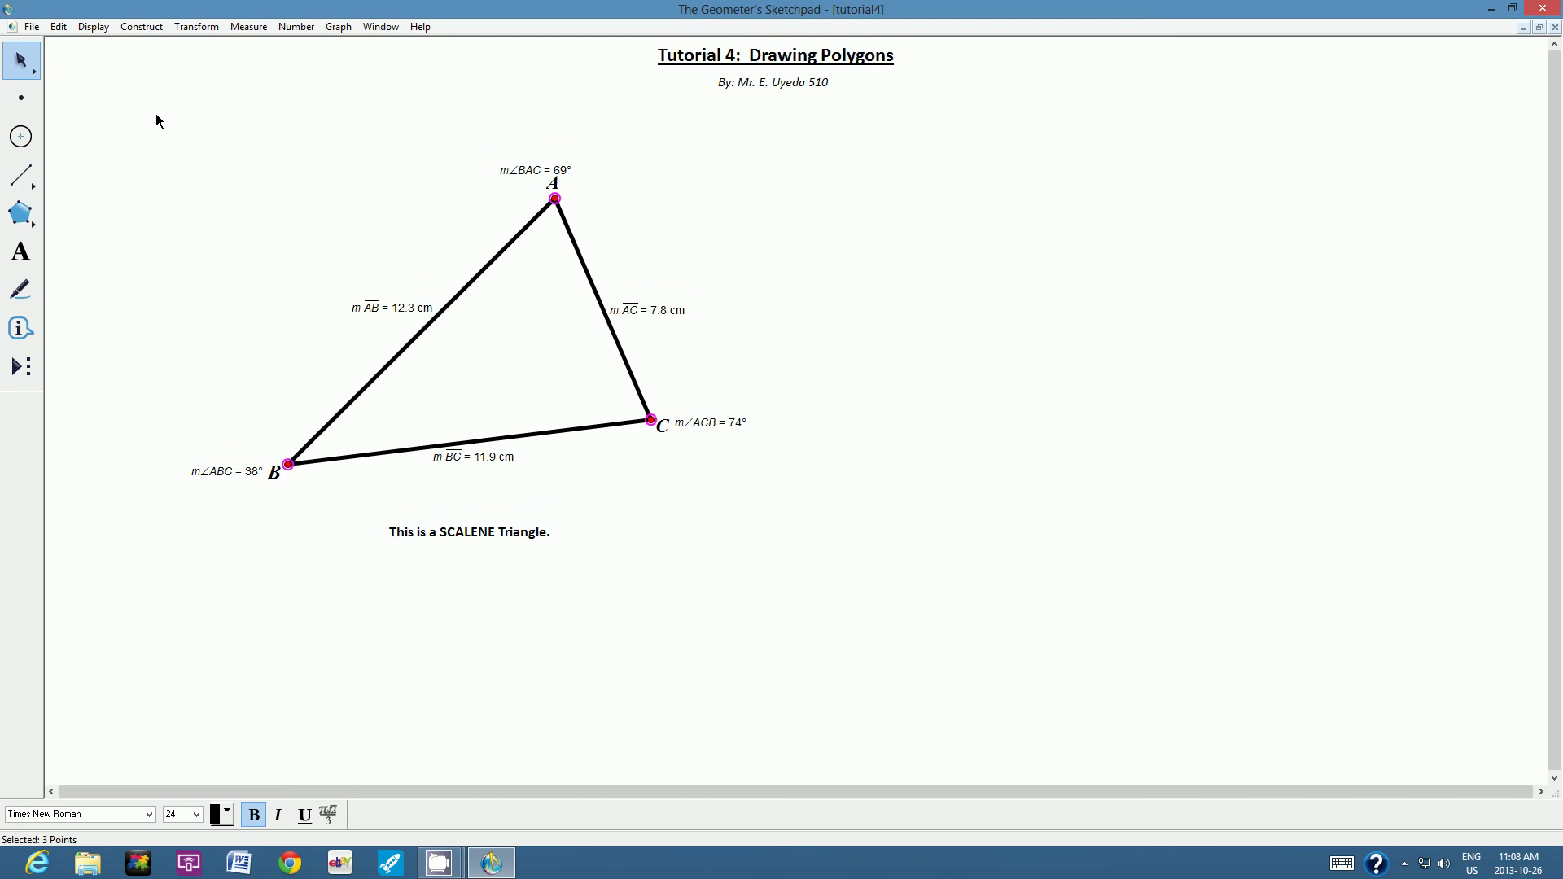
pyautogui.click(155, 33)
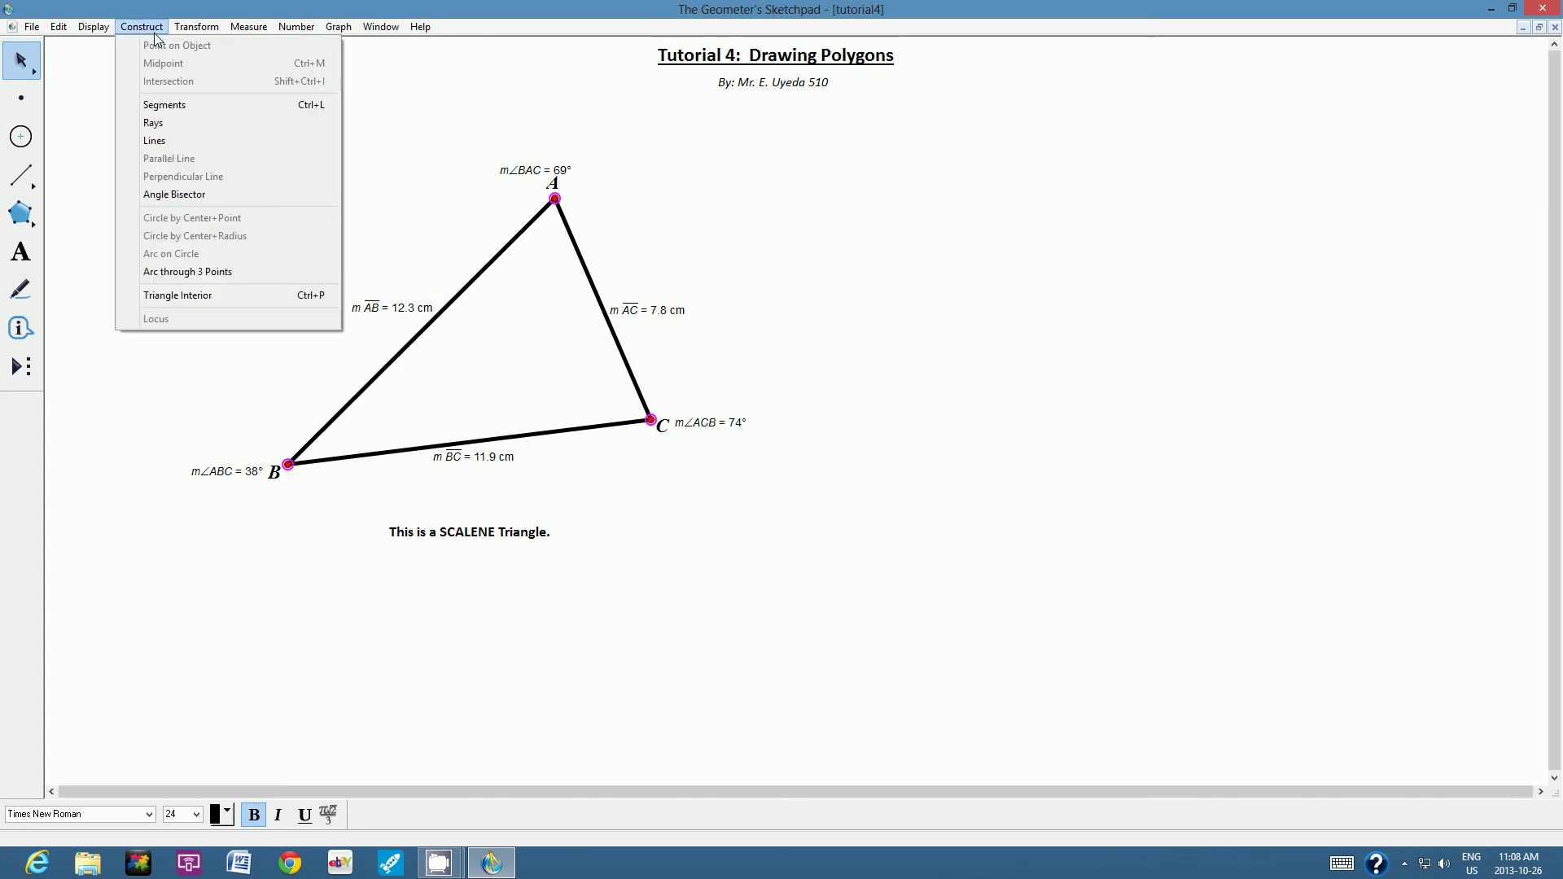
pyautogui.click(230, 298)
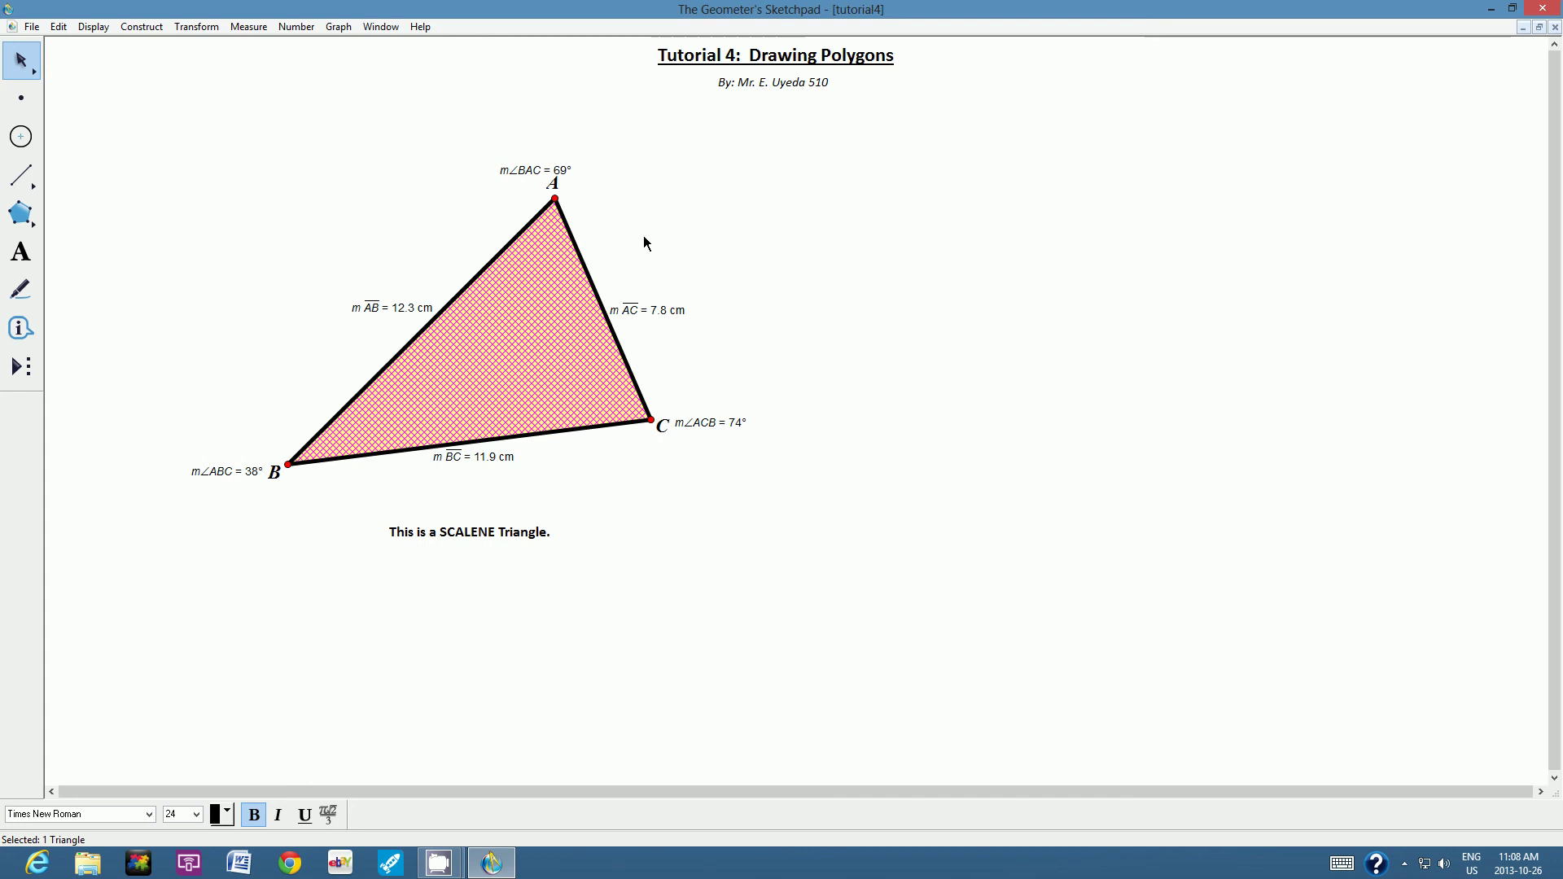
pyautogui.click(758, 232)
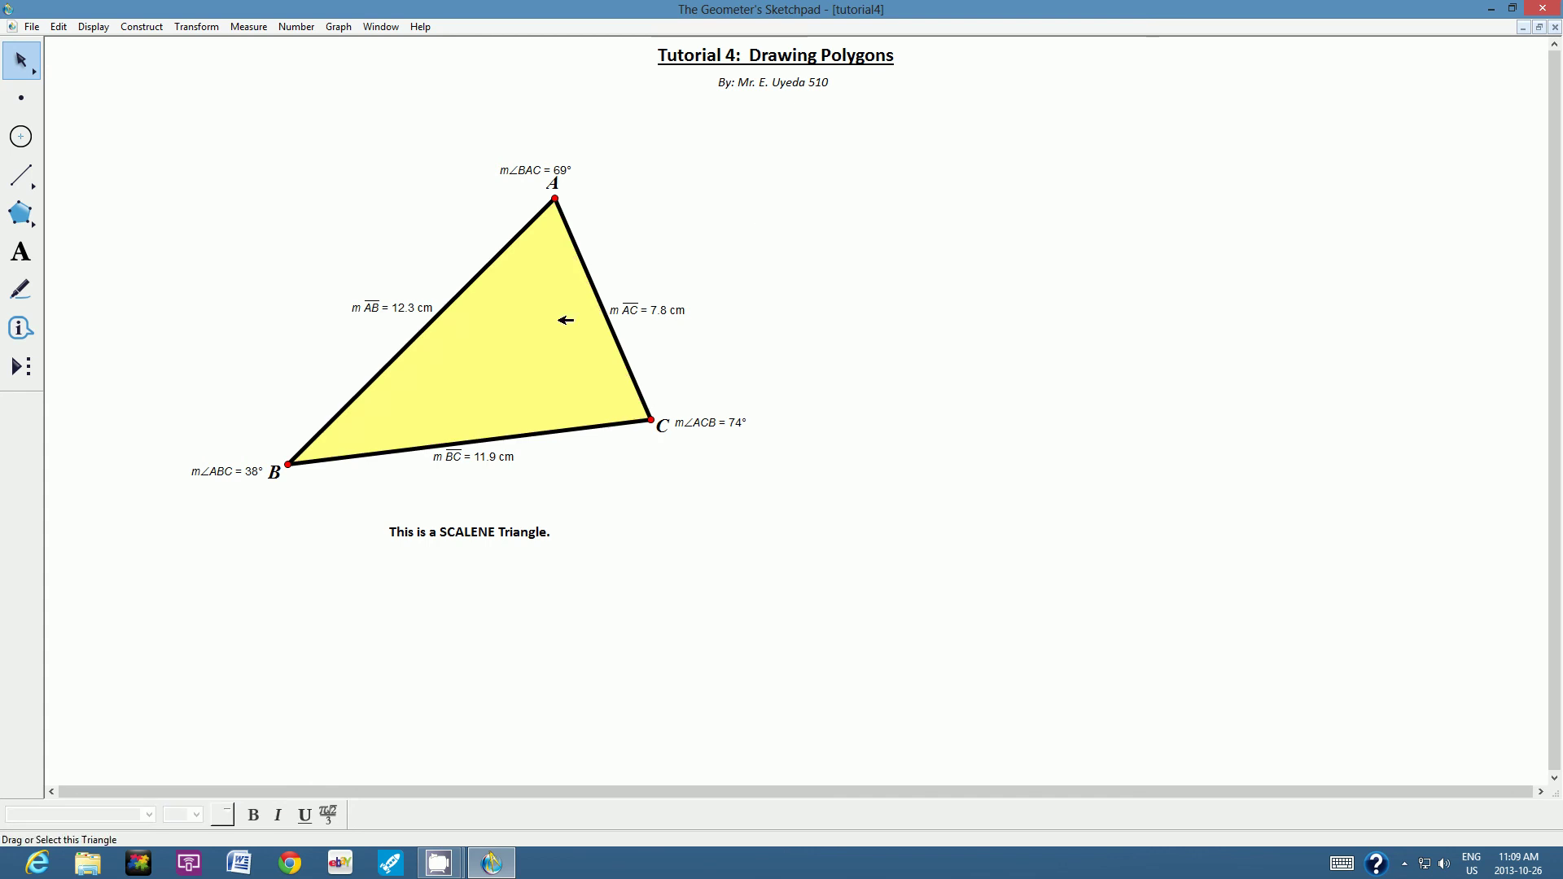
# Change the colour of the triangle's interior to bright green.
pyautogui.rightClick(505, 337)
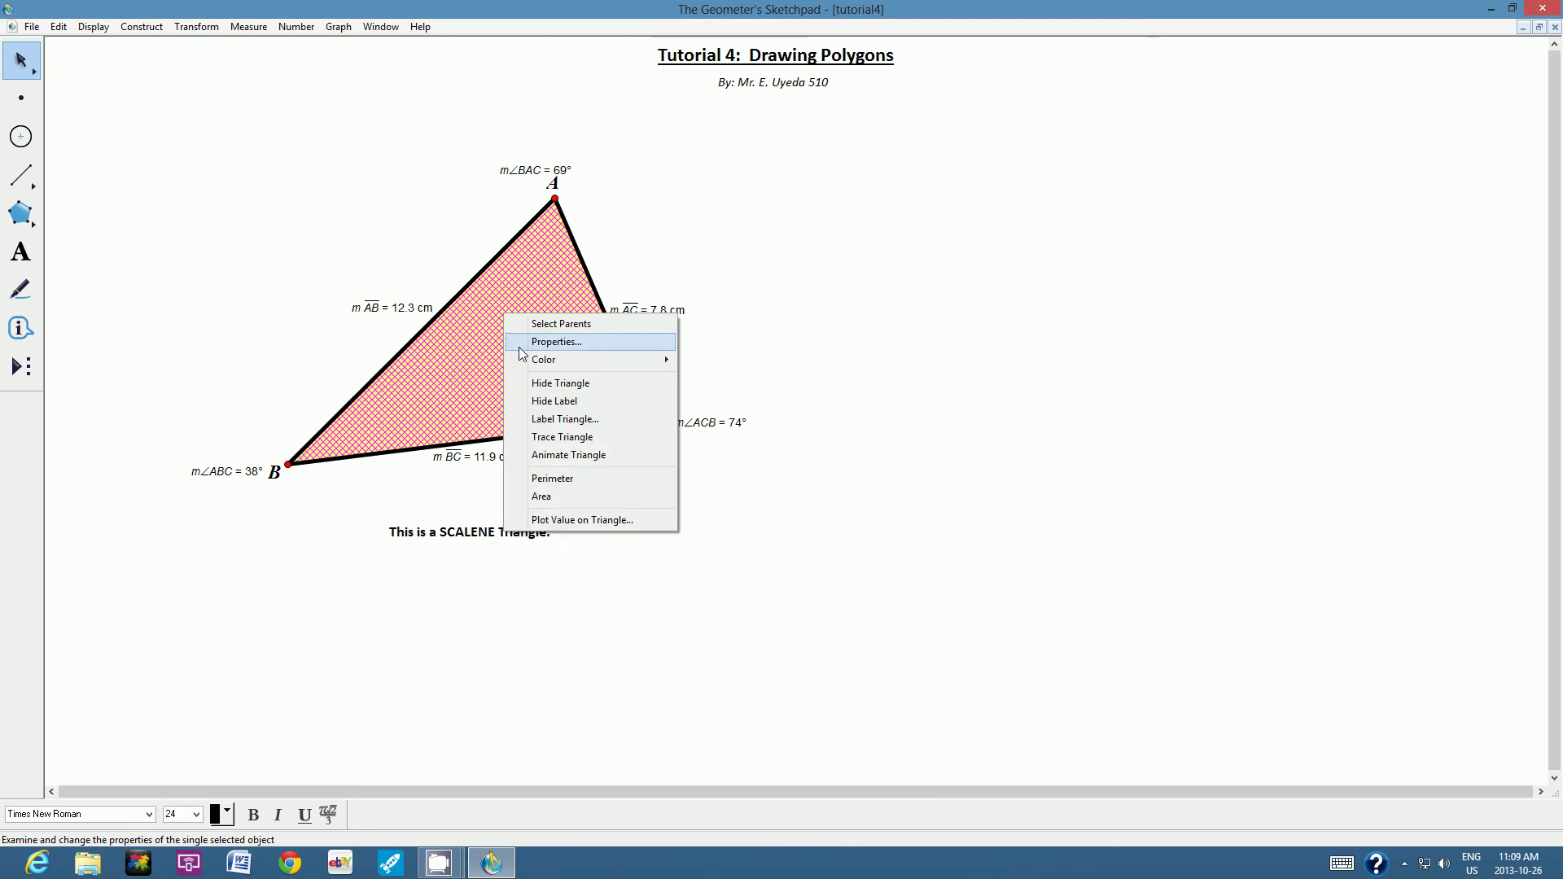
pyautogui.moveTo(660, 360)
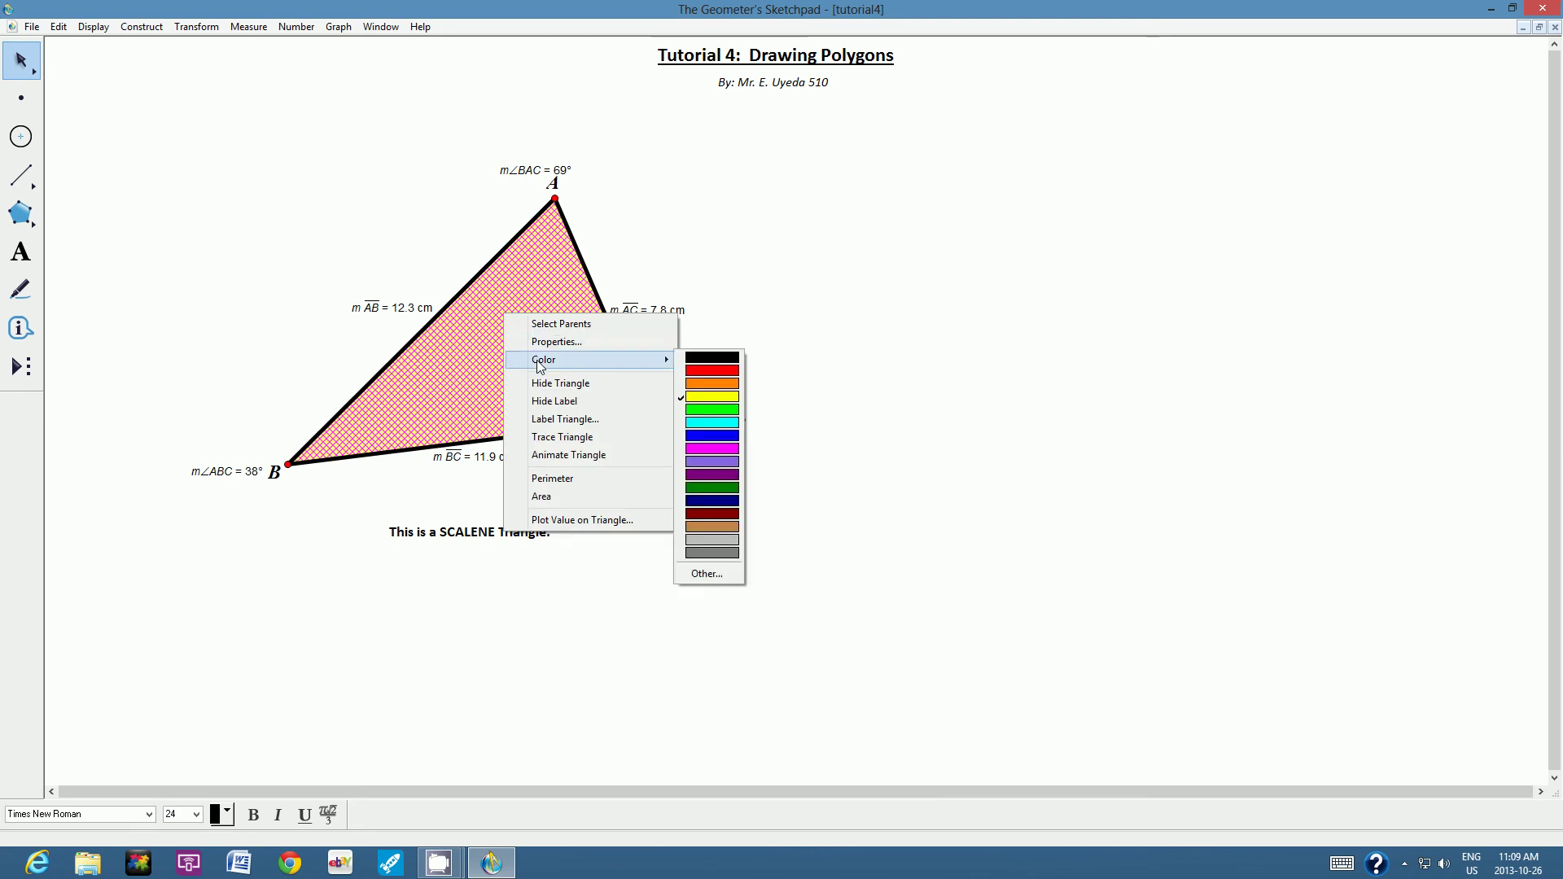
pyautogui.click(715, 409)
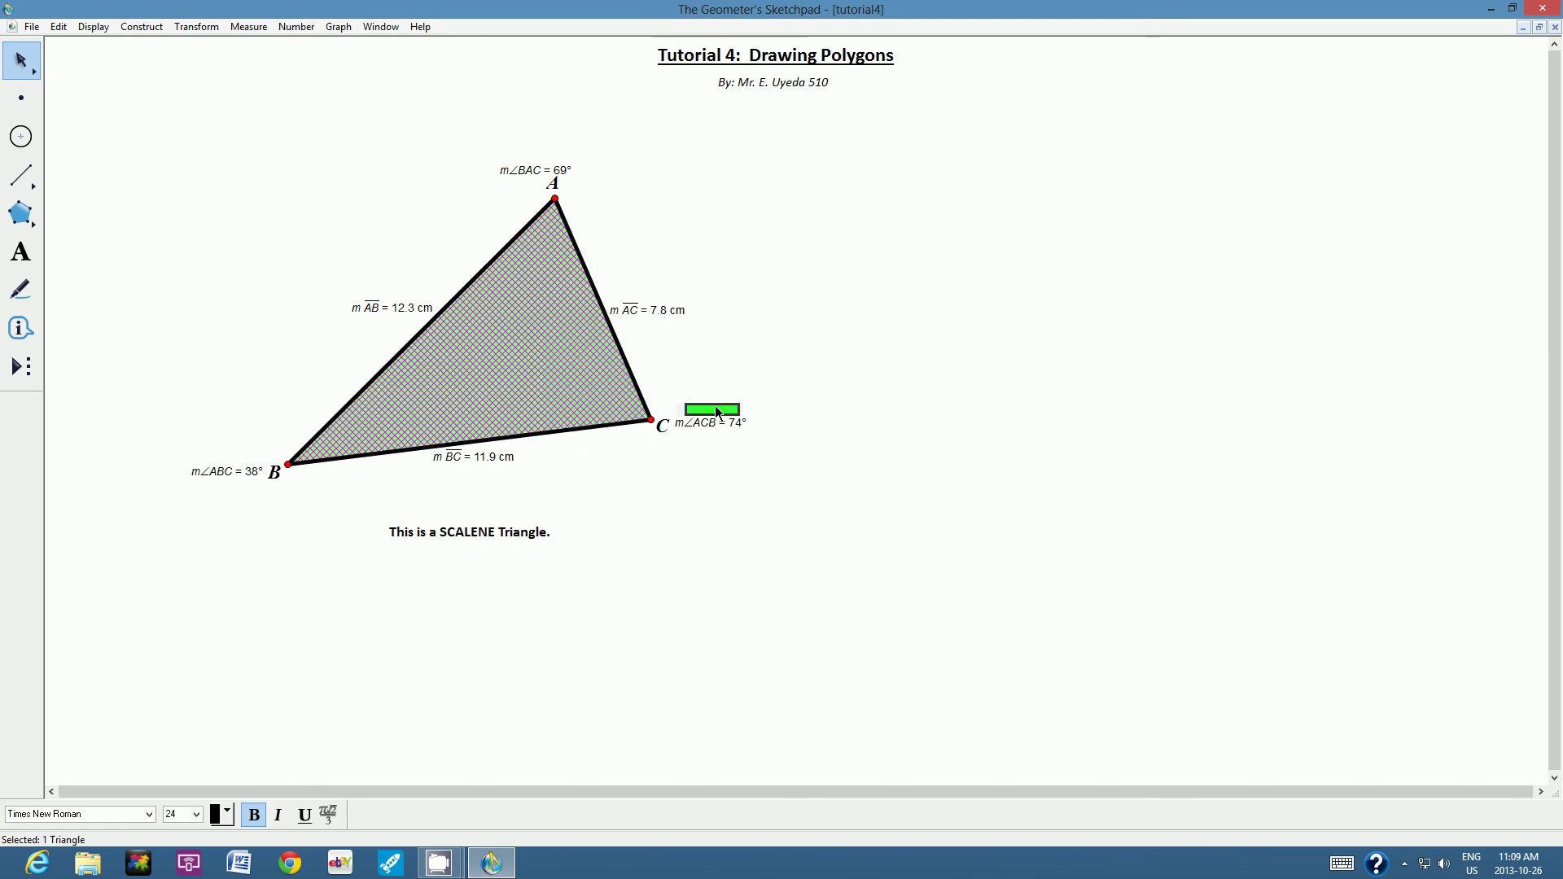
pyautogui.click(756, 261)
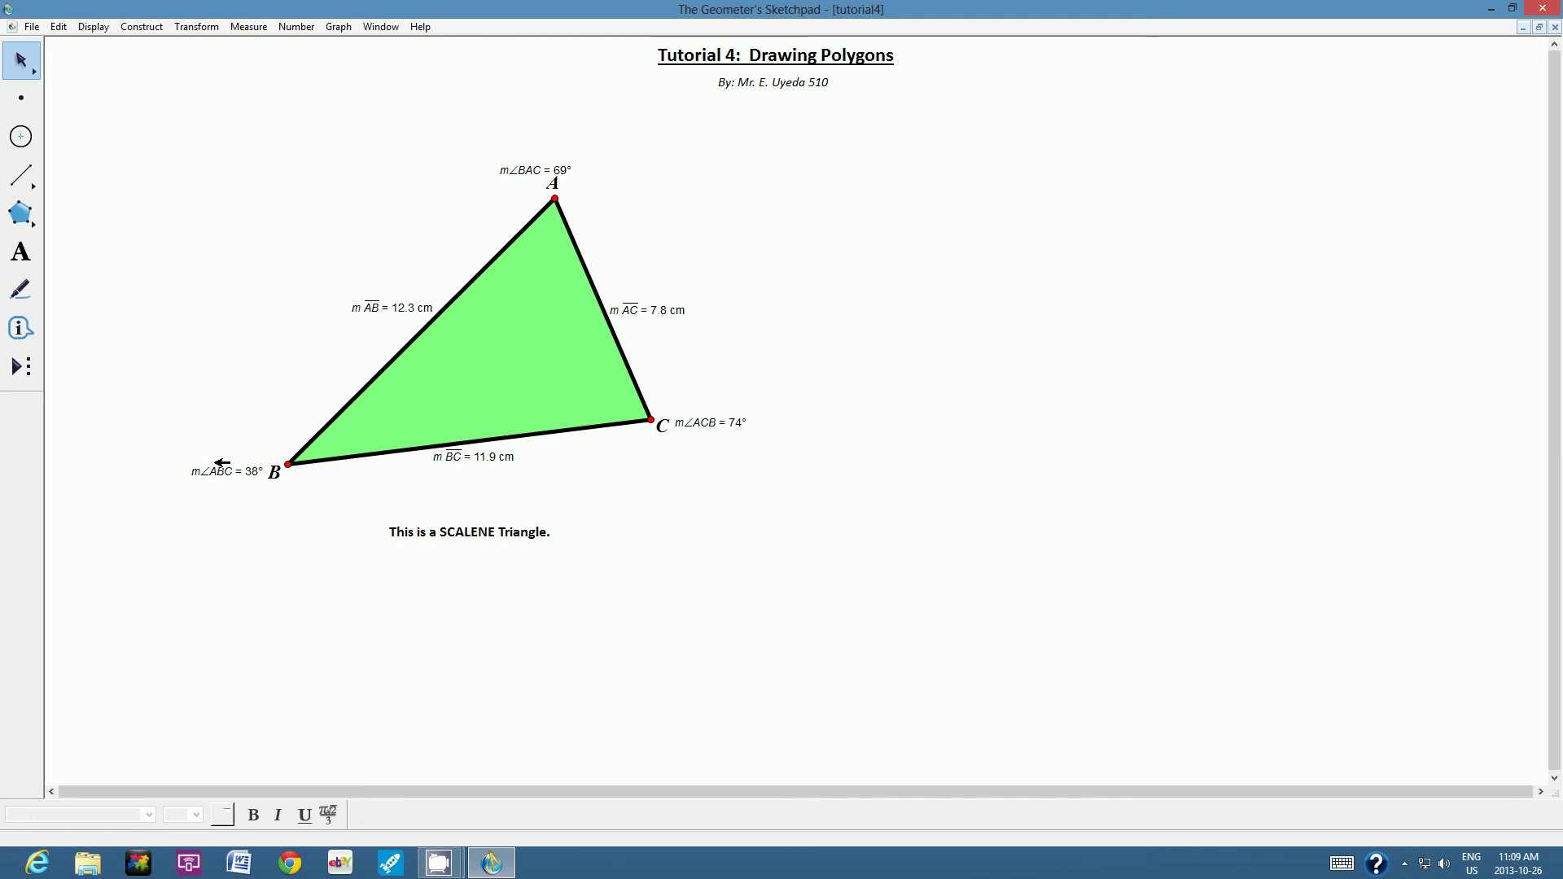
pyautogui.click(228, 471)
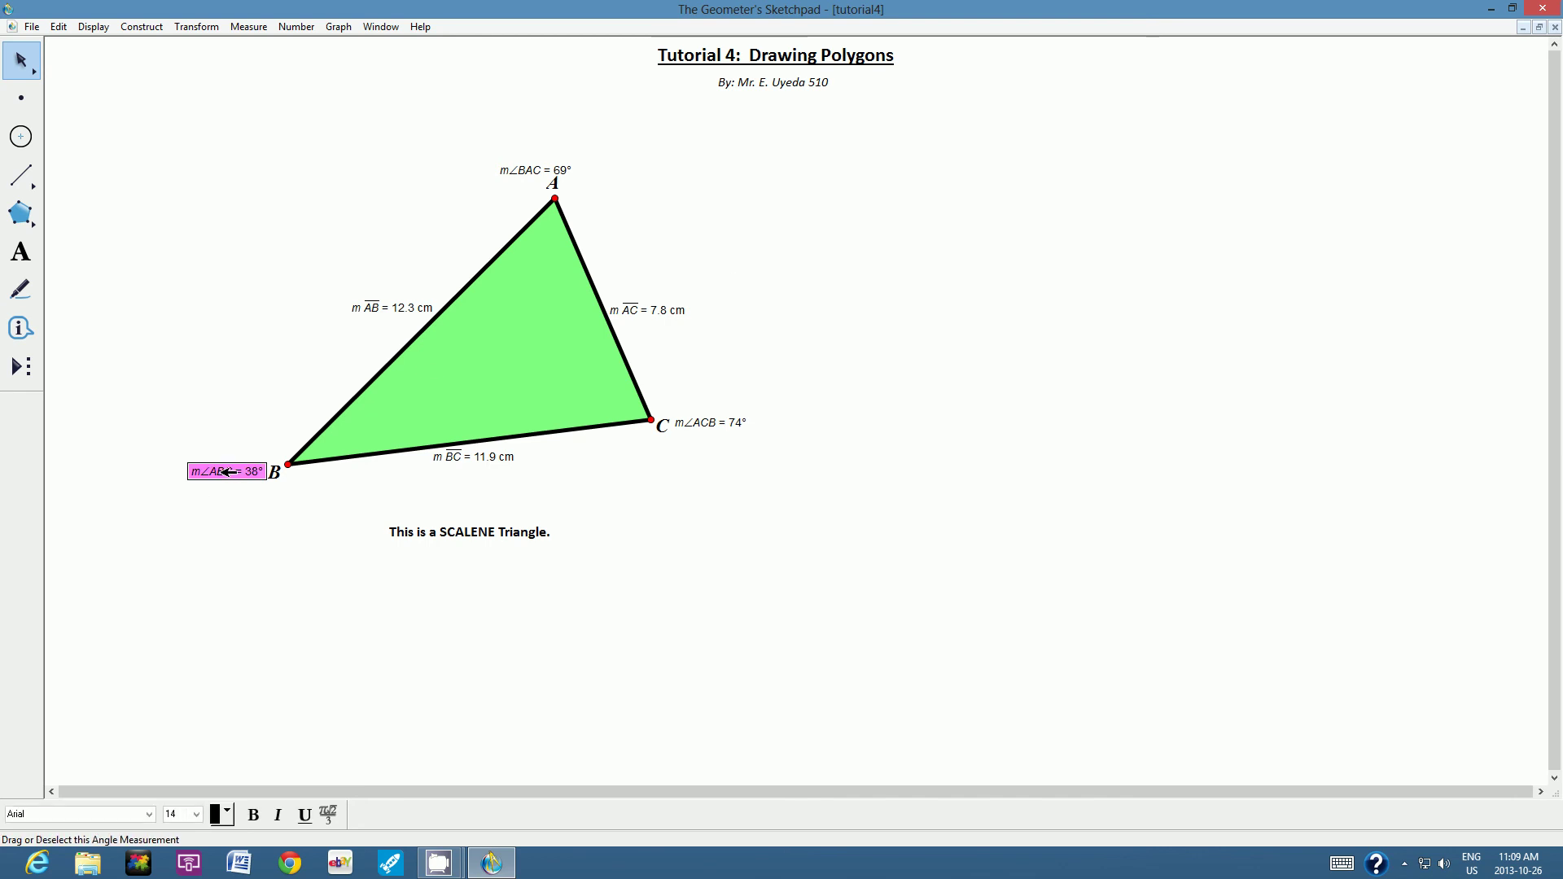
pyautogui.click(530, 171)
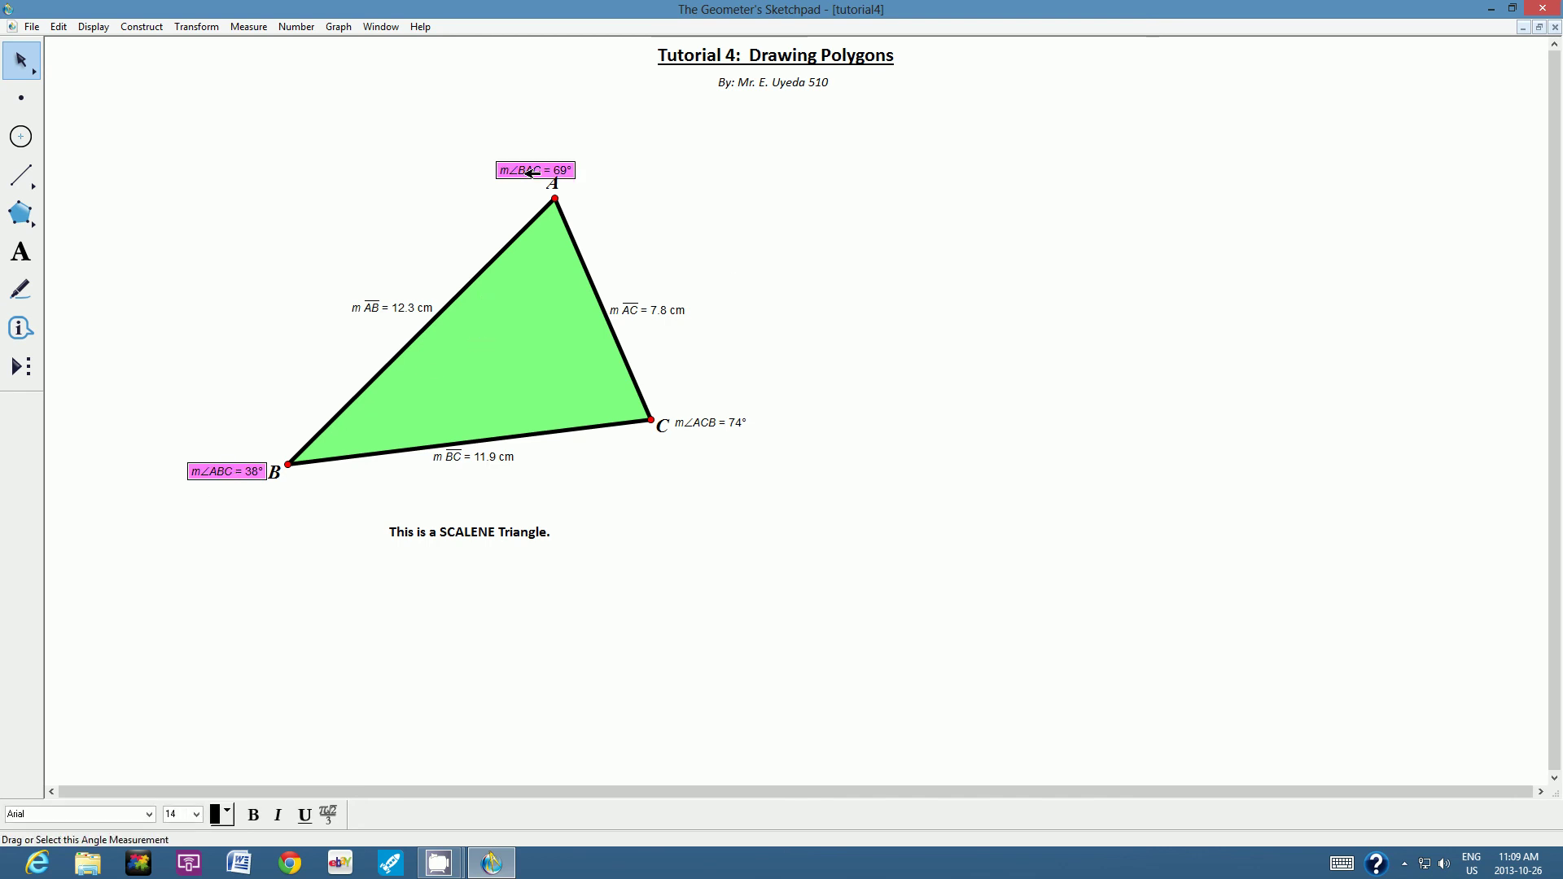
pyautogui.click(721, 421)
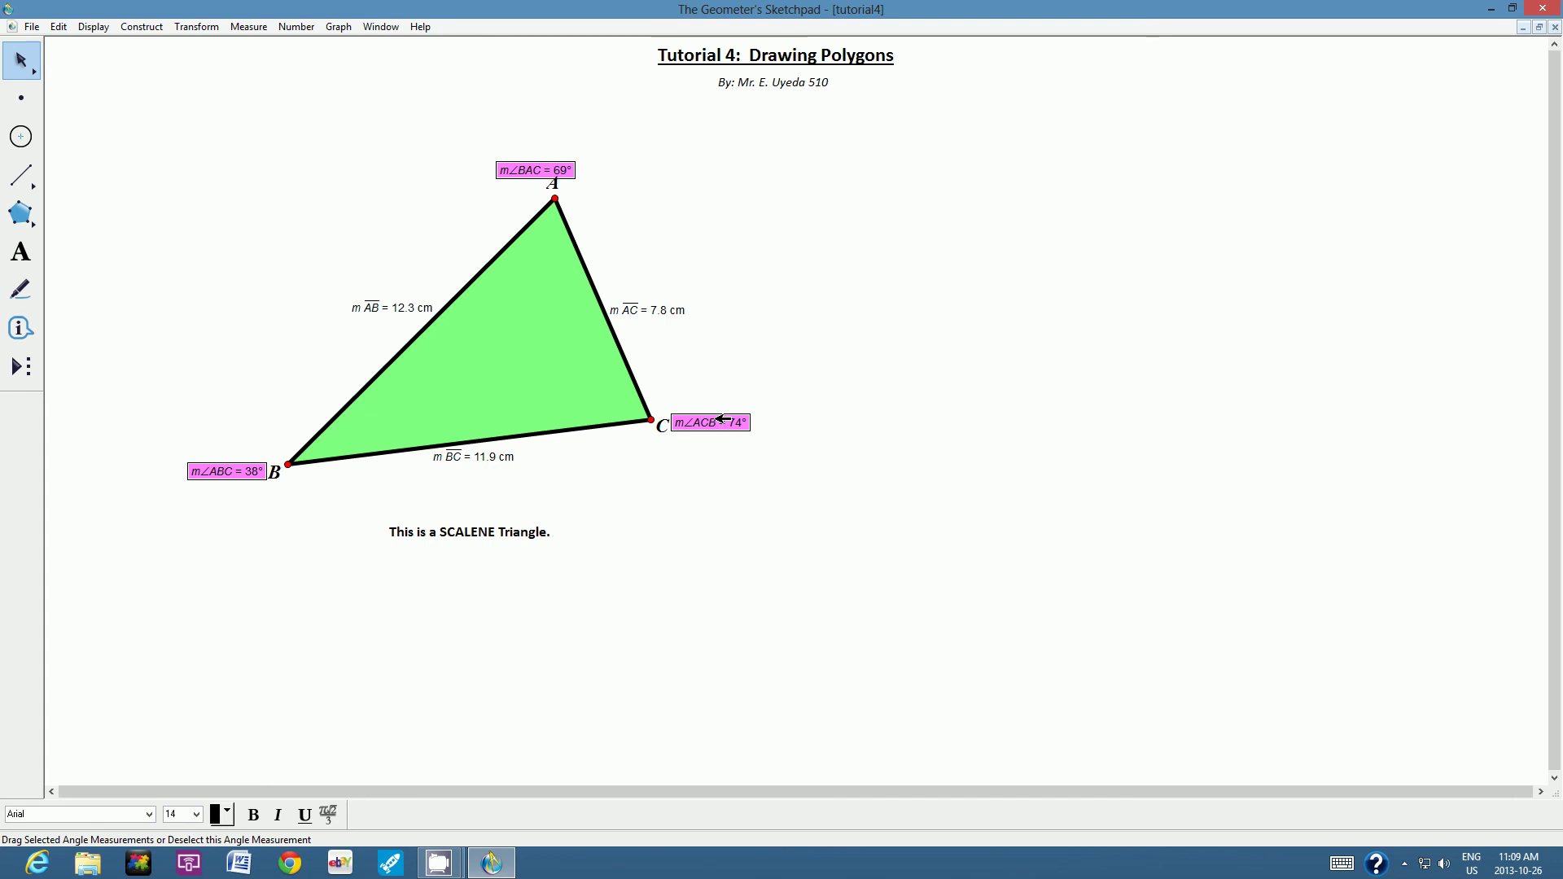
pyautogui.click(791, 207)
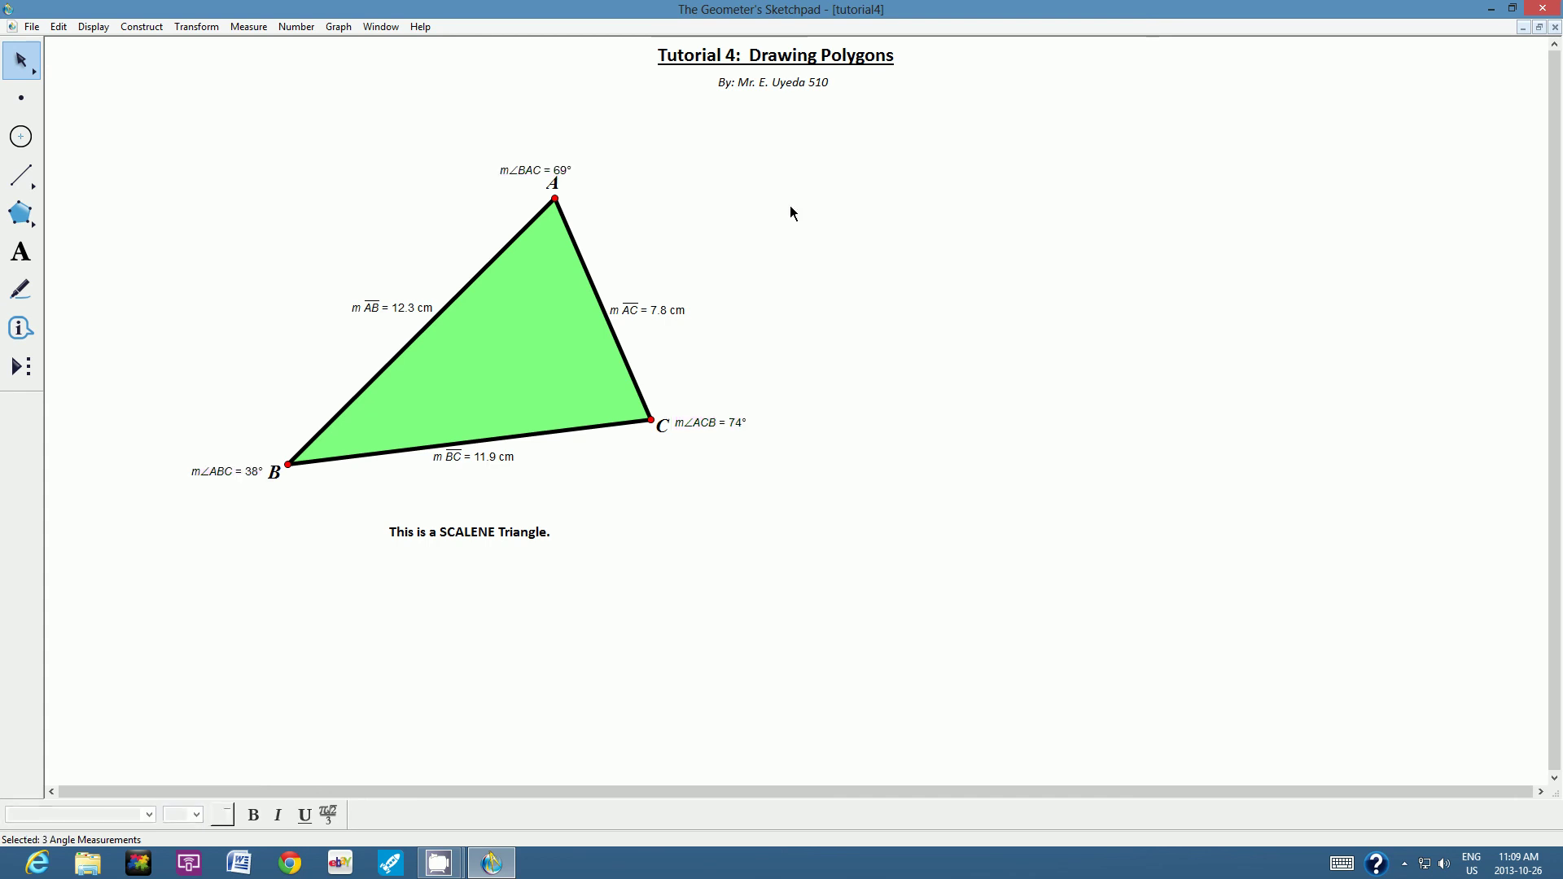
# Create a calculation that adds the three angle measurements: m∠BAC + m∠ACB + m∠ABC.
pyautogui.click(295, 28)
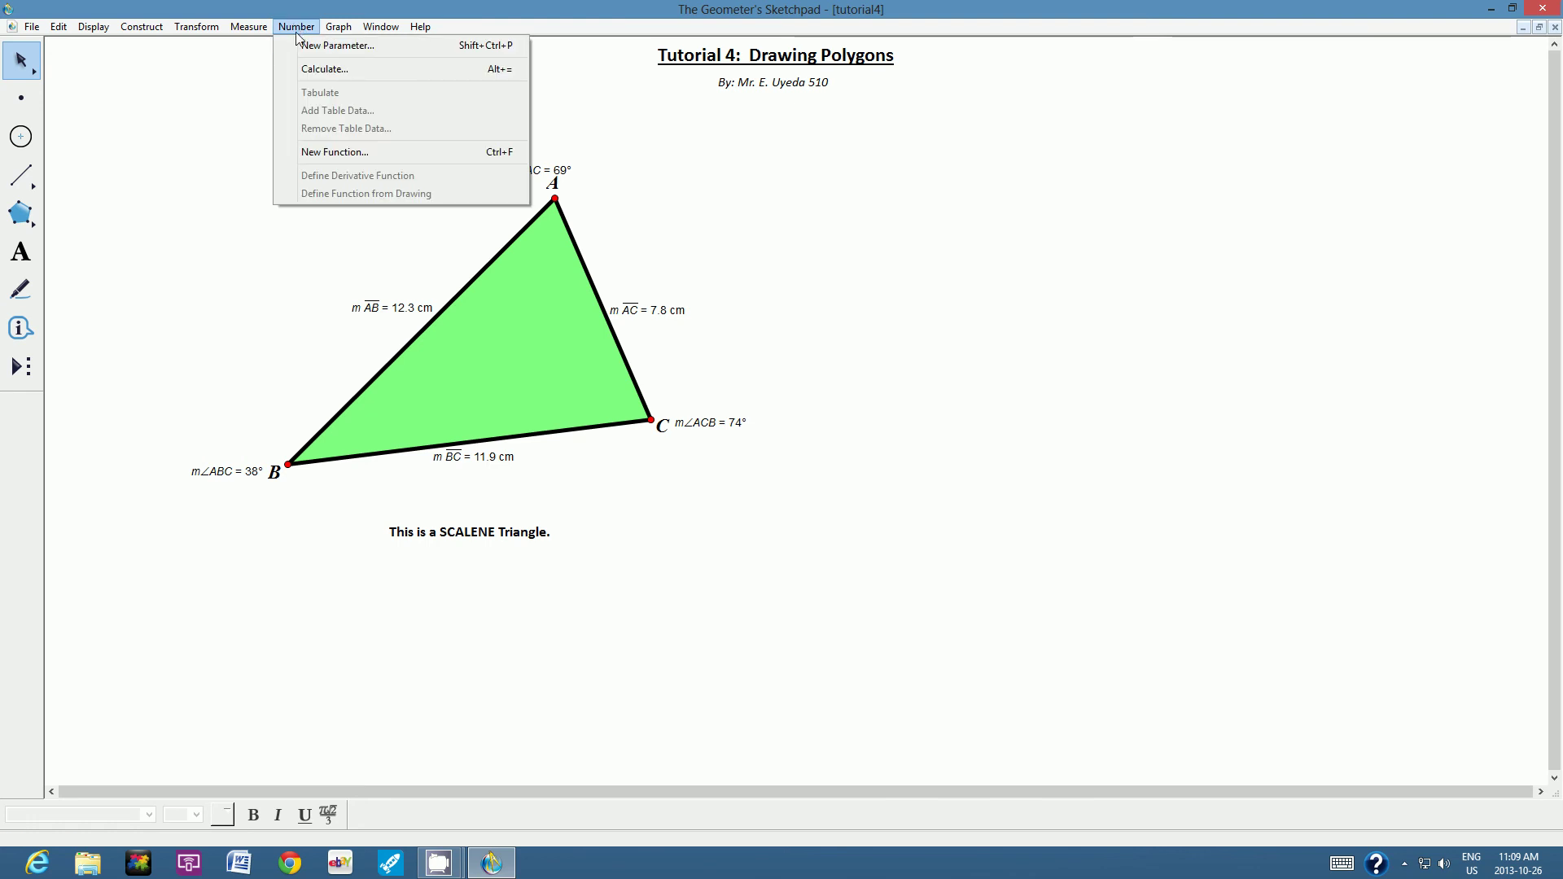
pyautogui.click(311, 72)
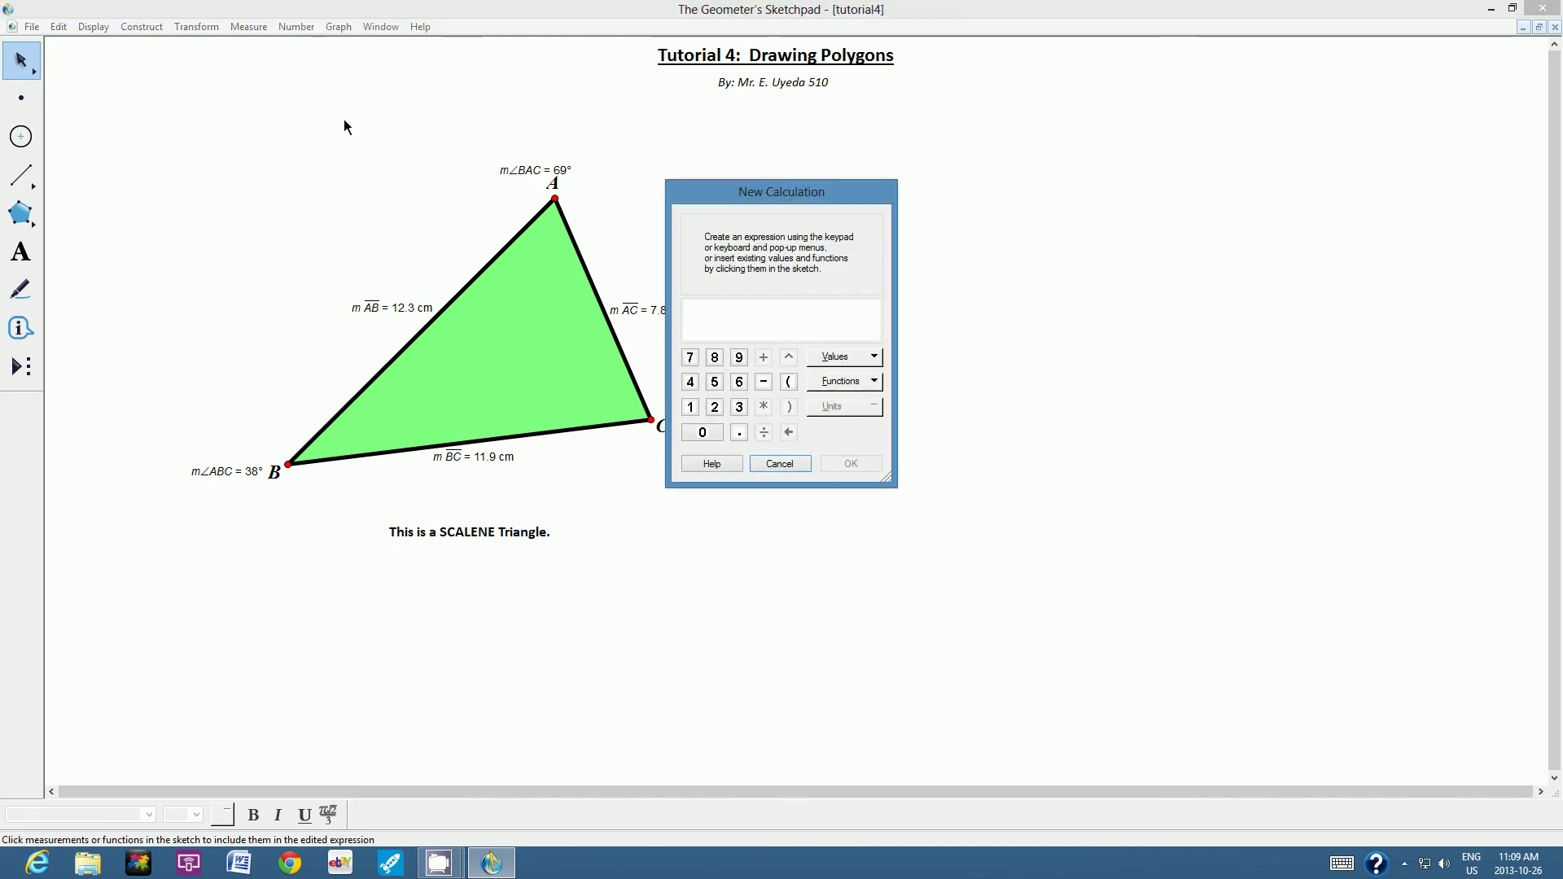
pyautogui.moveTo(708, 201); pyautogui.dragTo(877, 188)
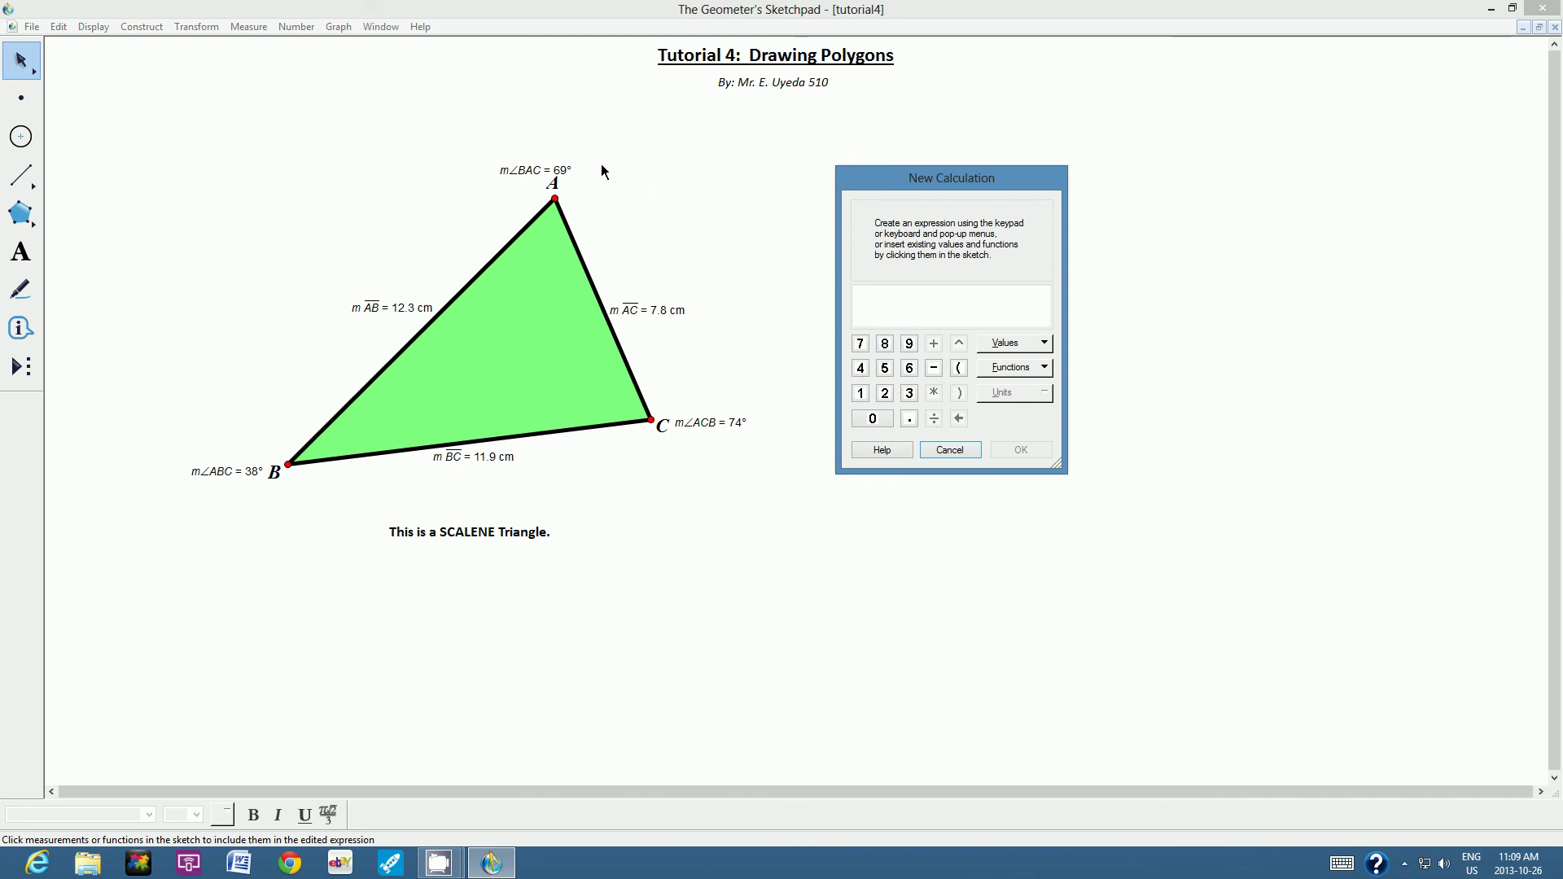
pyautogui.click(531, 170)
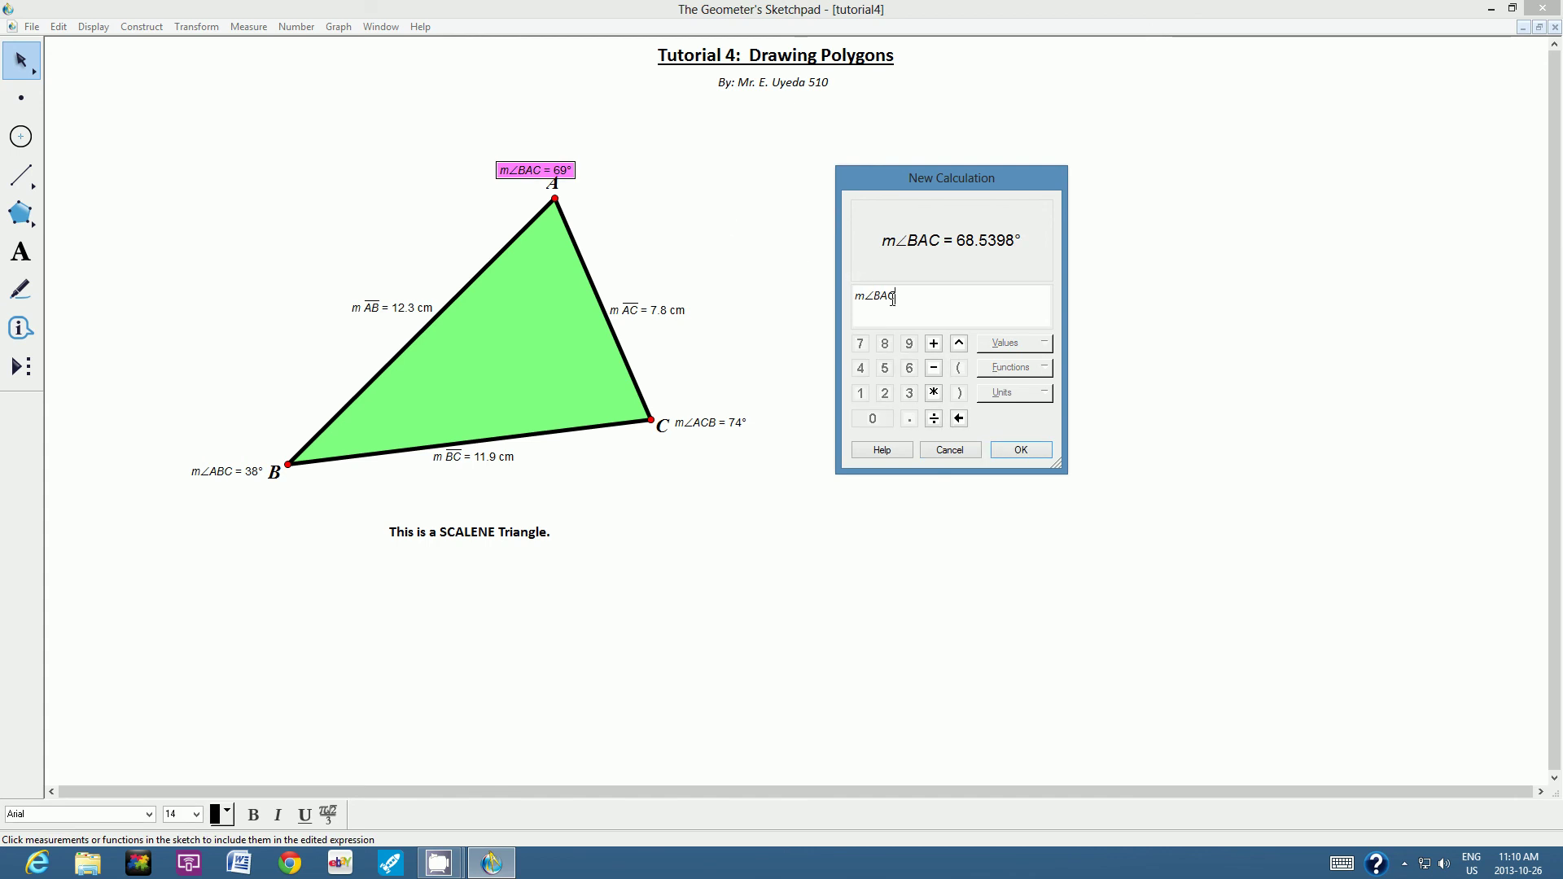
pyautogui.click(934, 345)
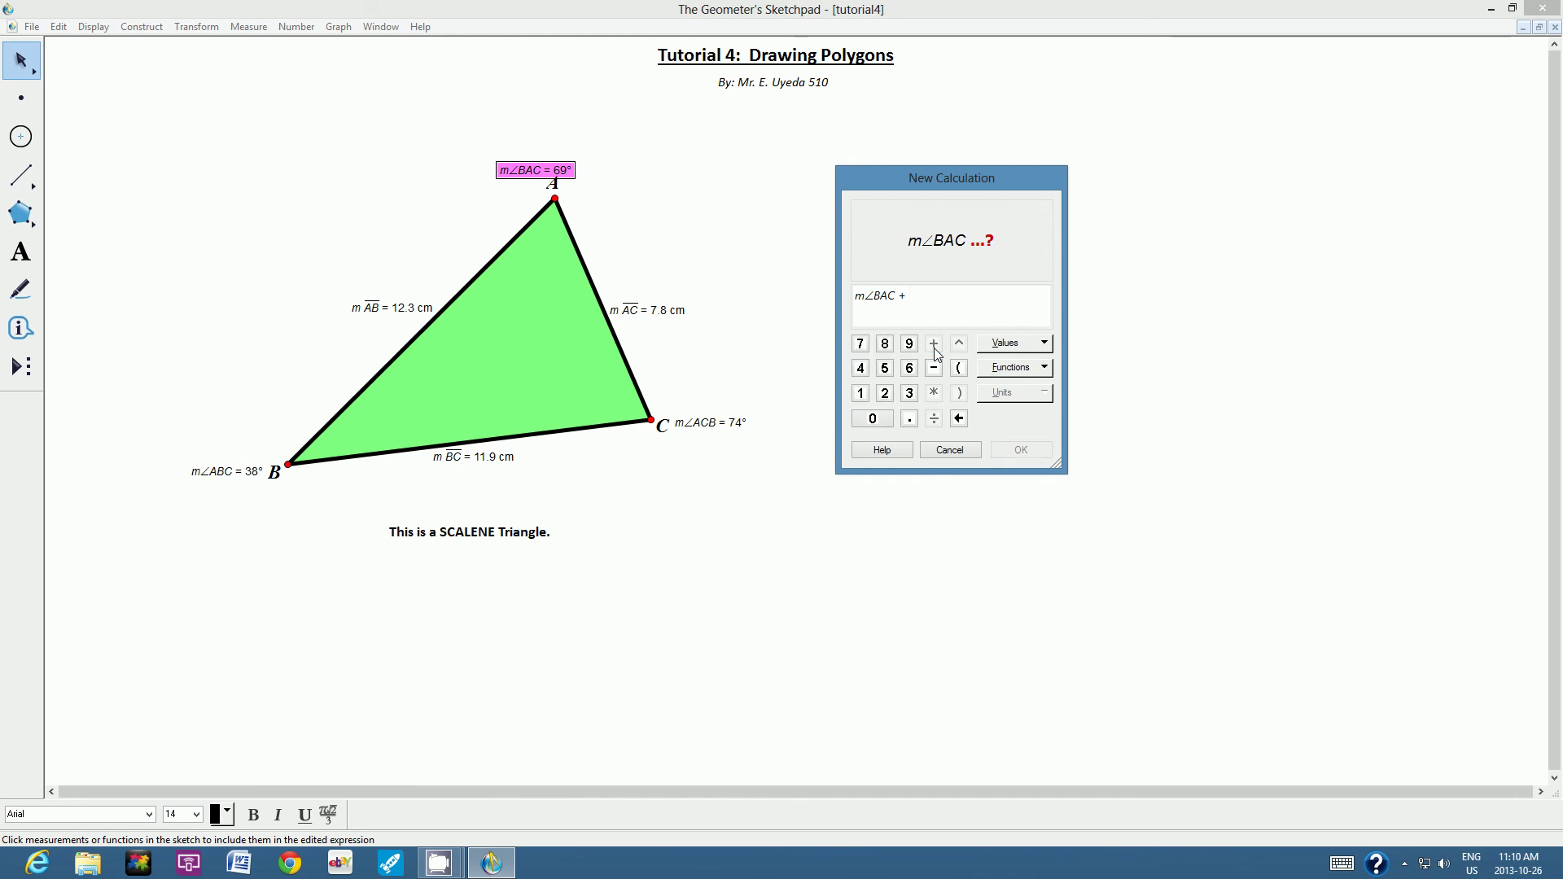
pyautogui.click(704, 423)
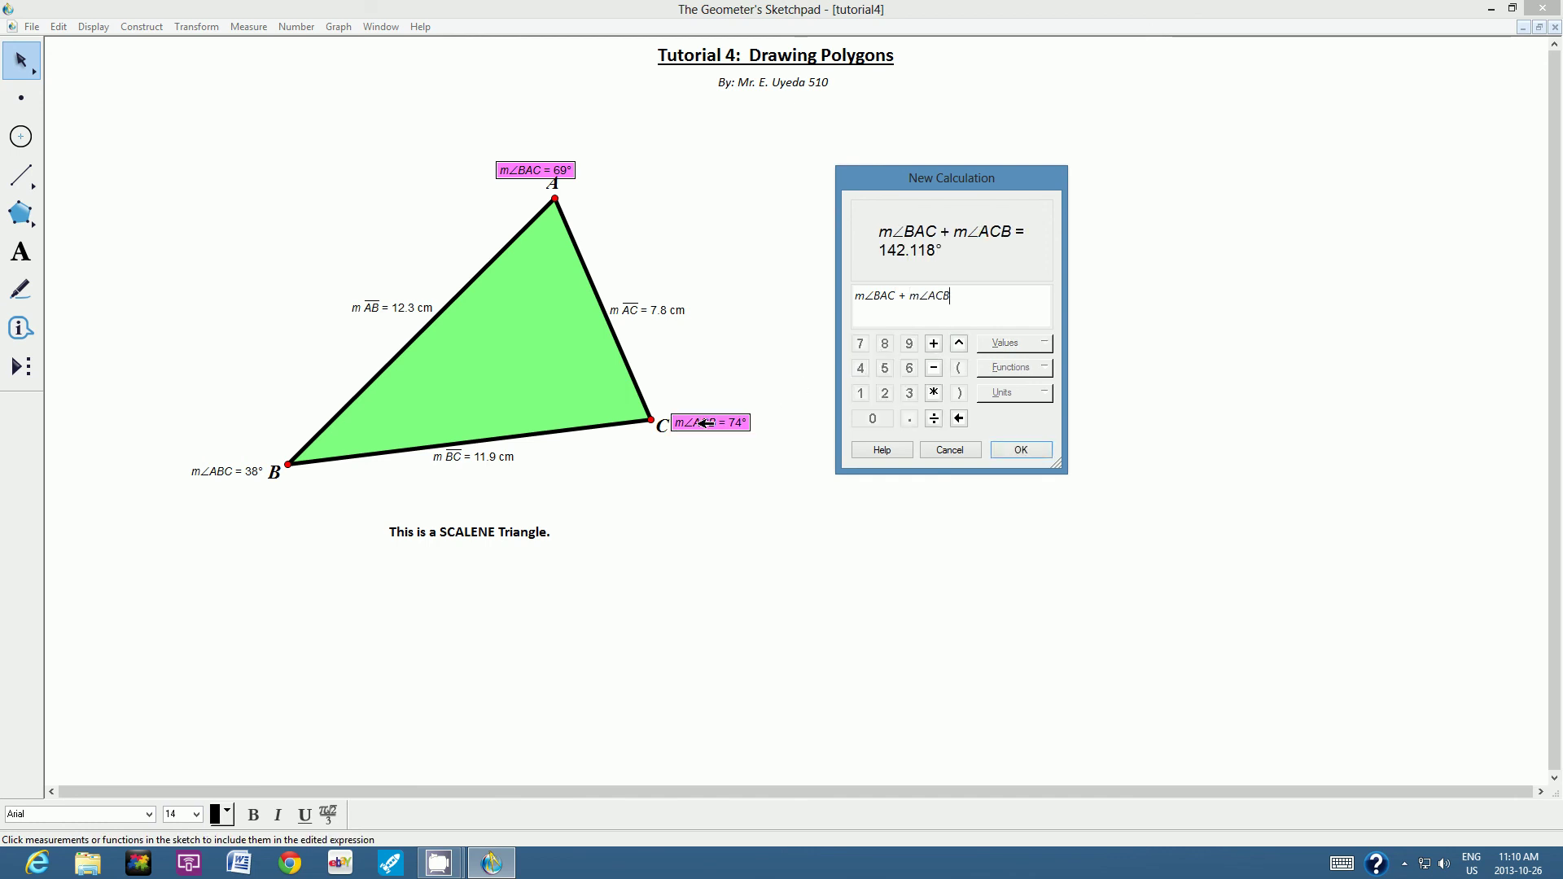
pyautogui.click(934, 344)
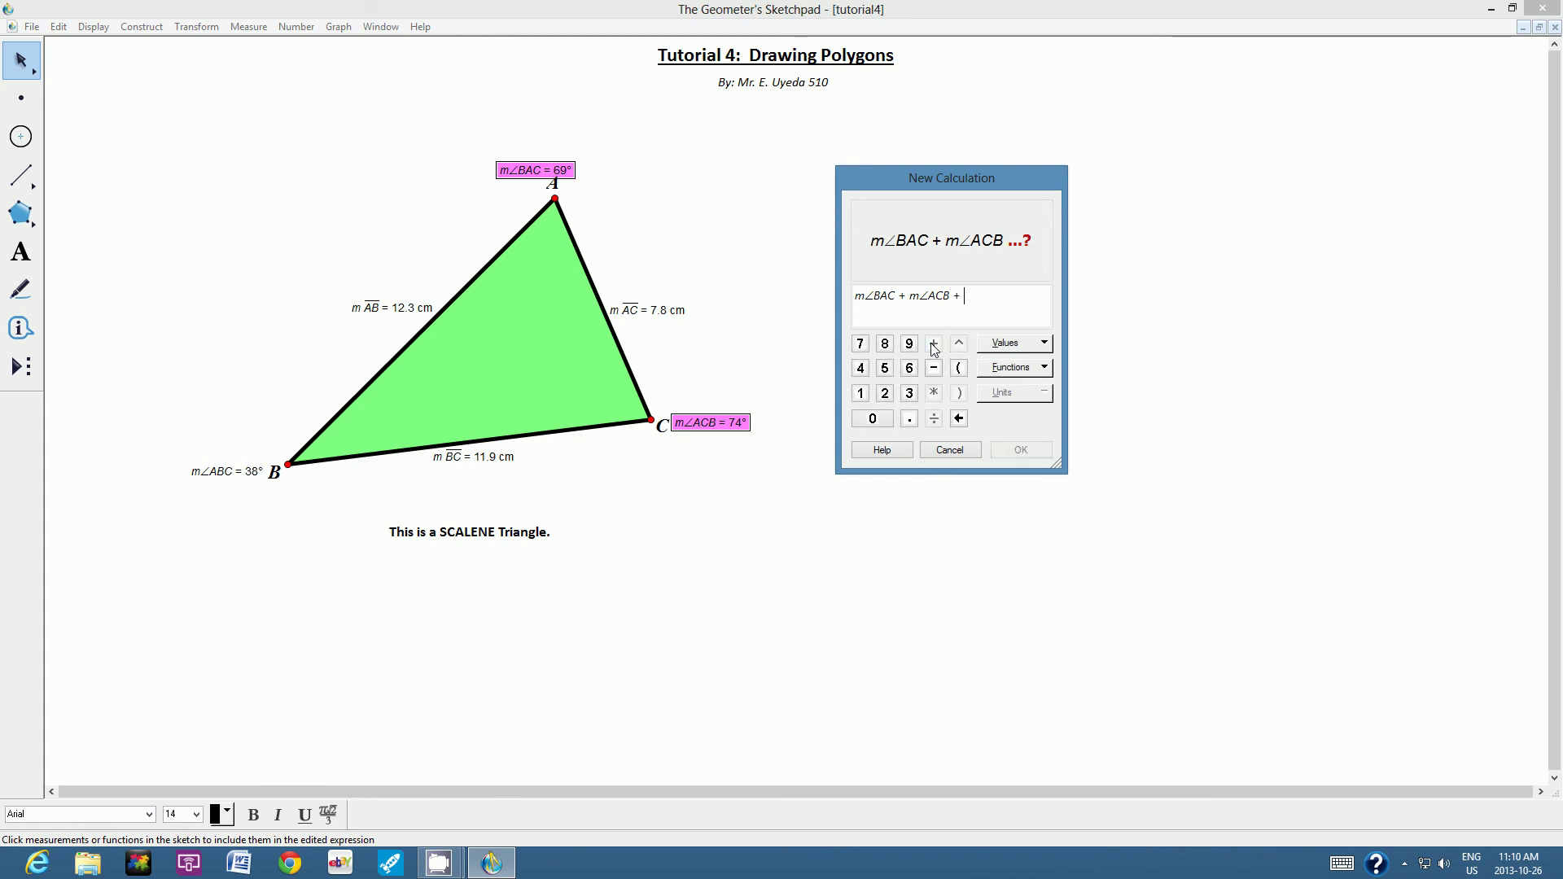
pyautogui.click(222, 470)
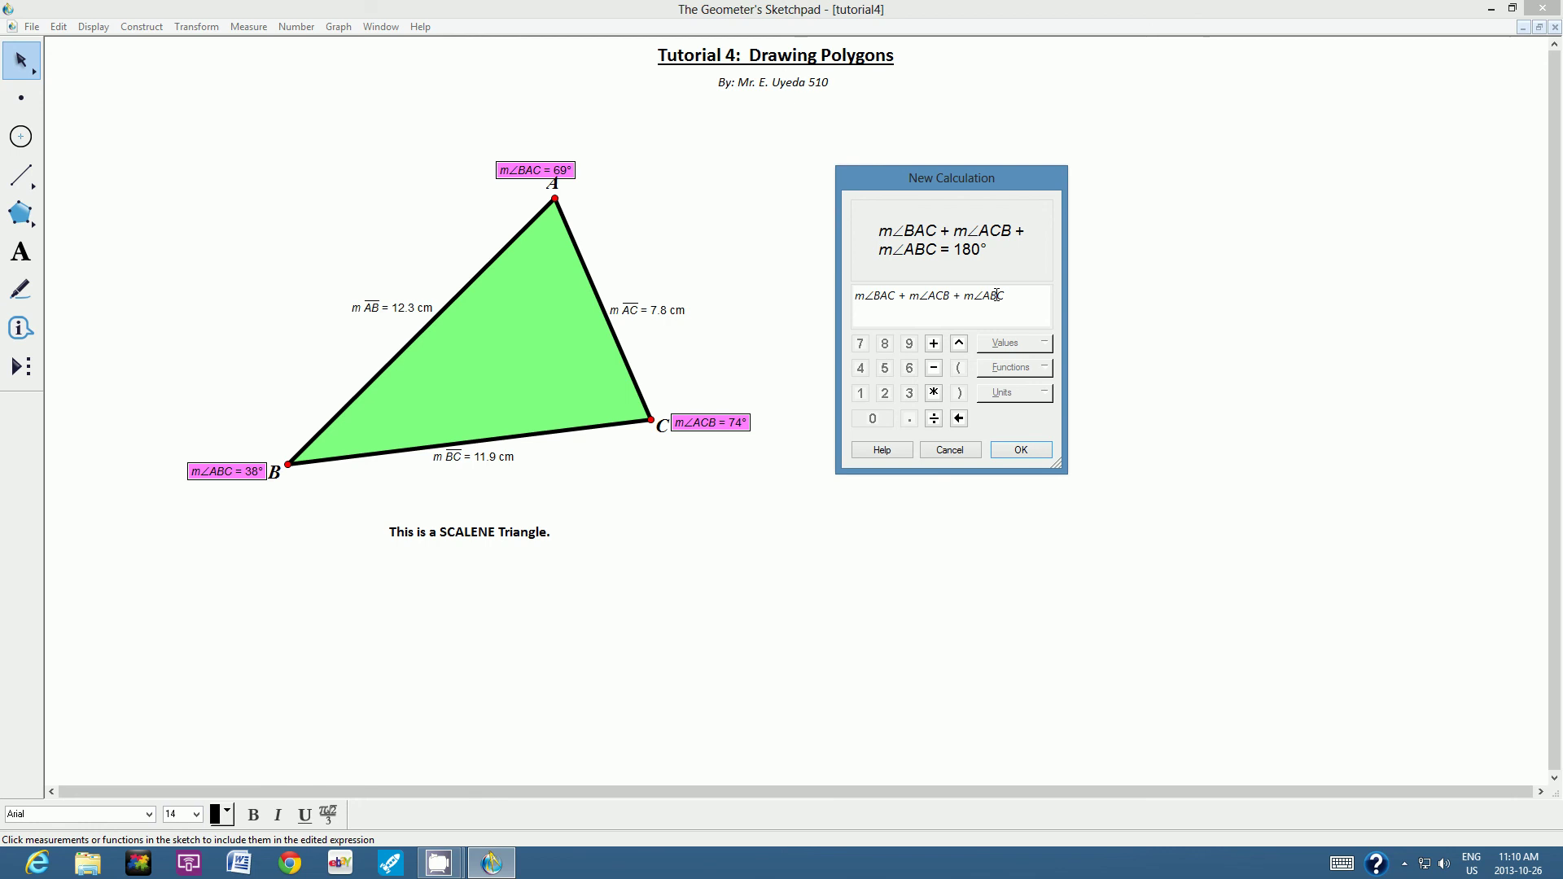
pyautogui.click(1034, 453)
# Place the angle-sum calculation just below vertex C, beside the triangle, and set its font size to 24.
pyautogui.moveTo(566, 476); pyautogui.dragTo(771, 498)
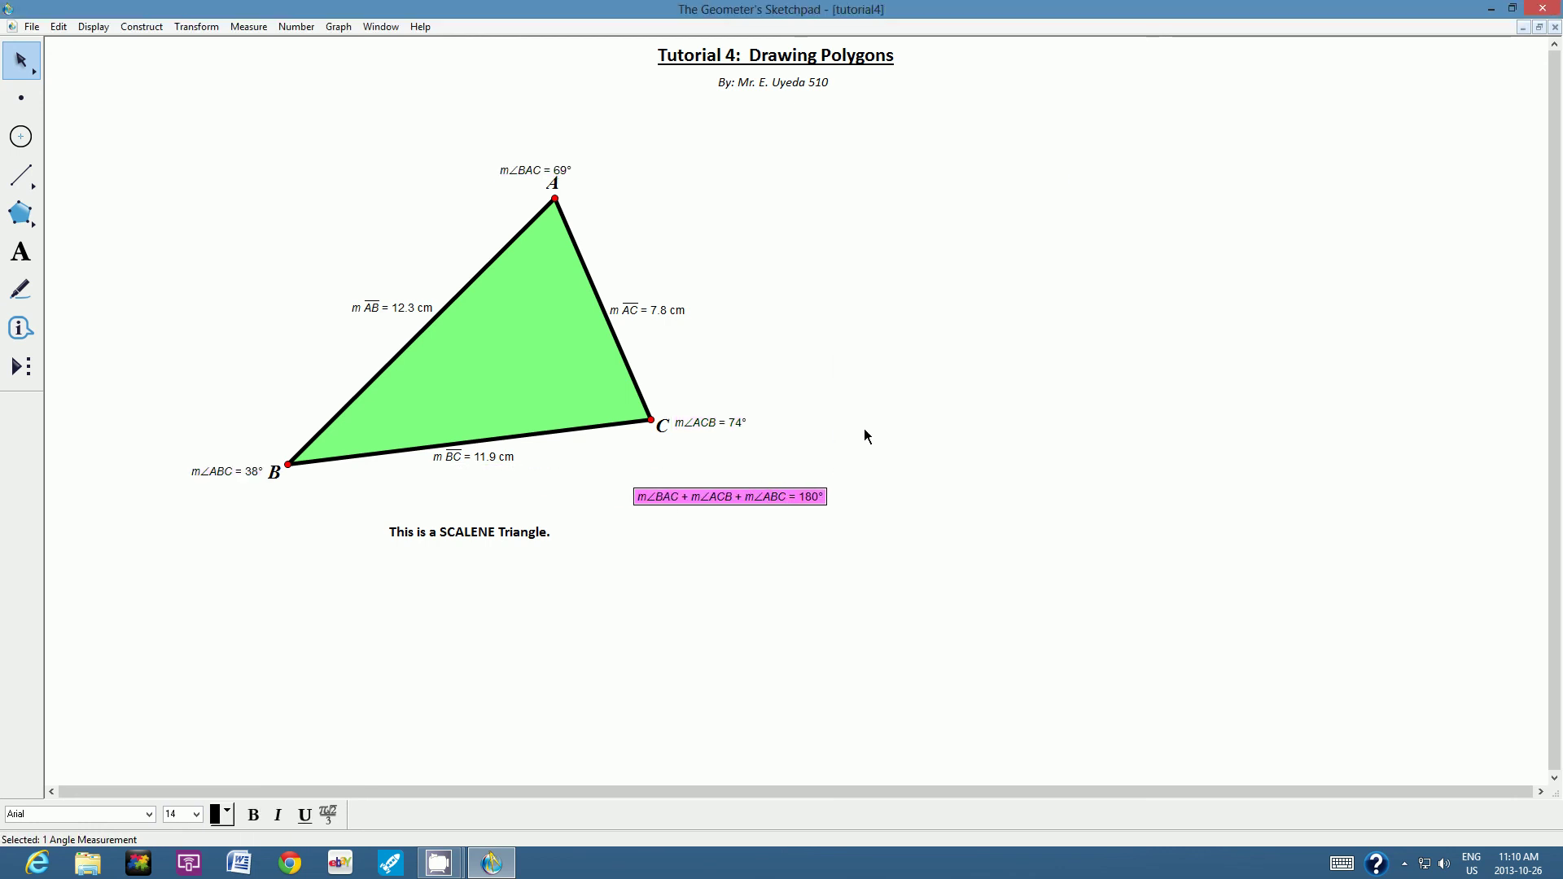
pyautogui.click(196, 815)
pyautogui.click(180, 754)
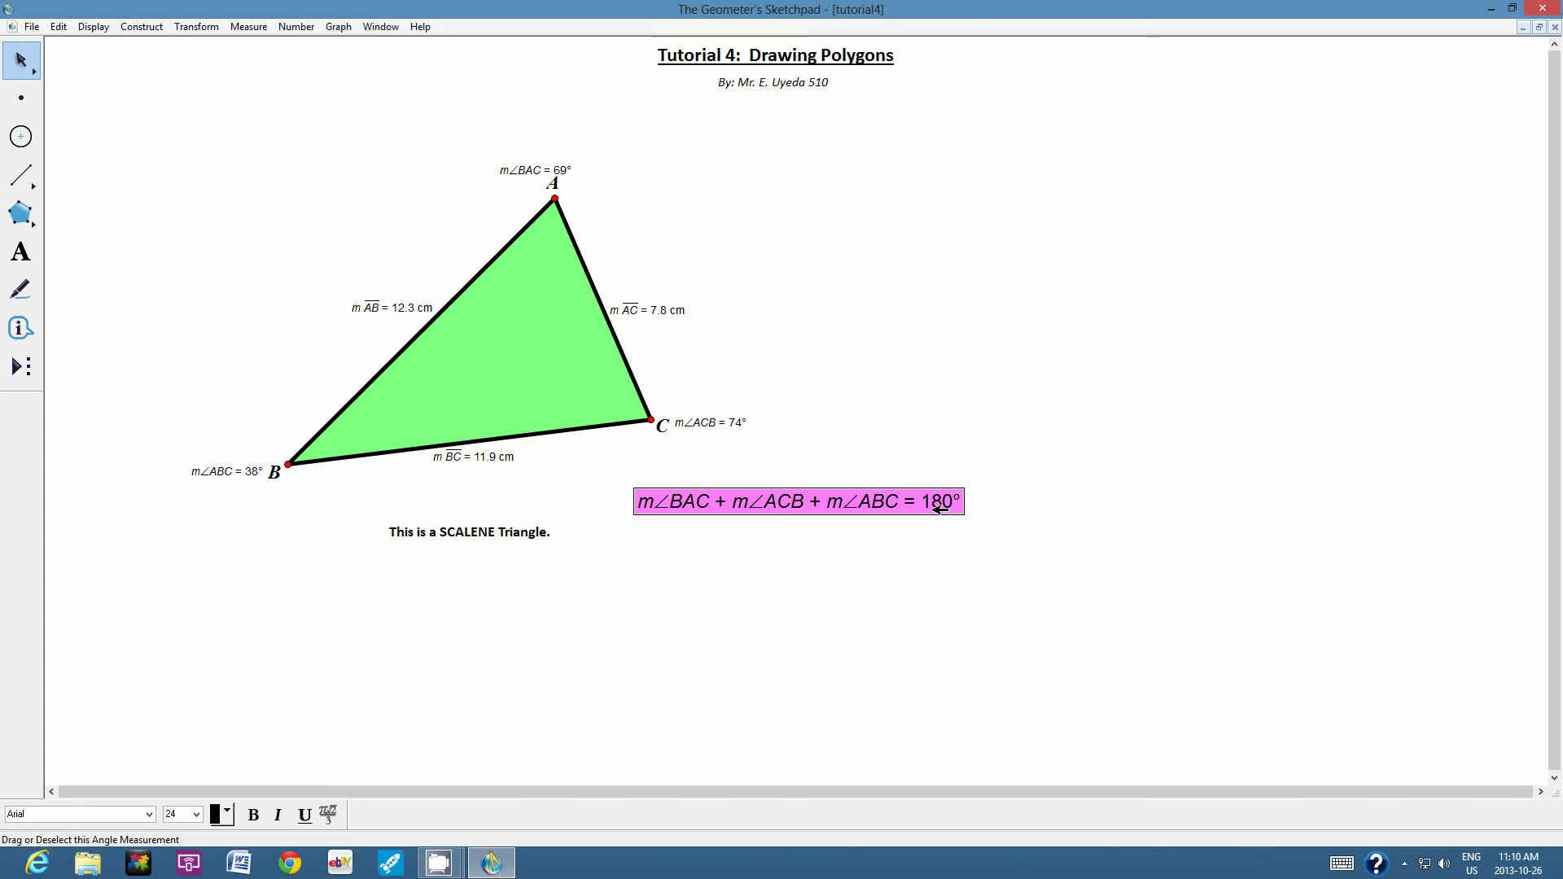
pyautogui.click(956, 368)
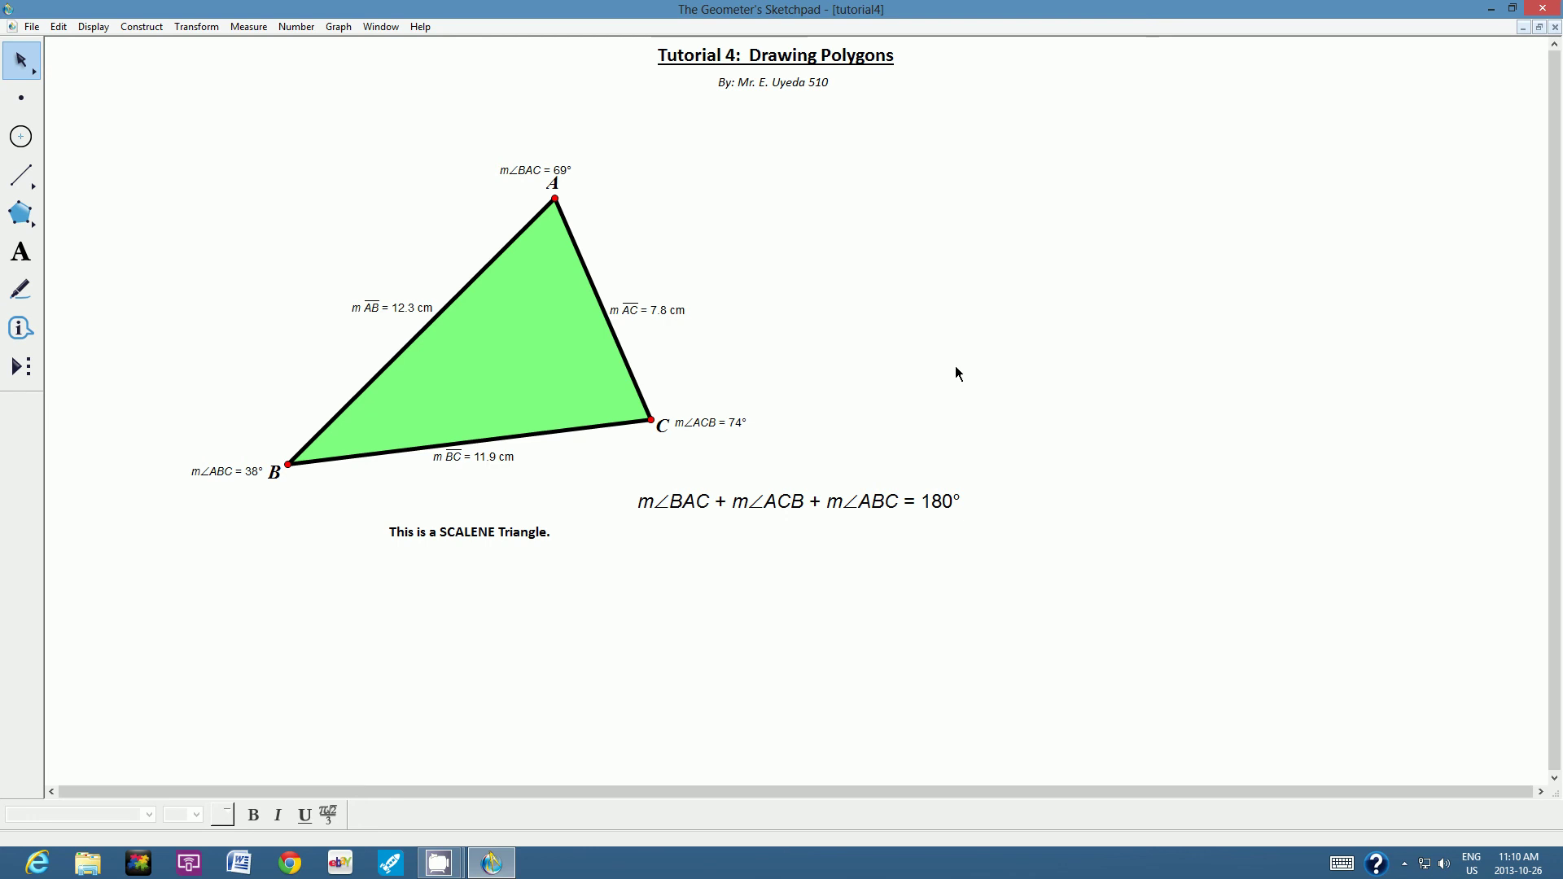
# Save the tutorial4 sketch under its existing name.
pyautogui.click(32, 26)
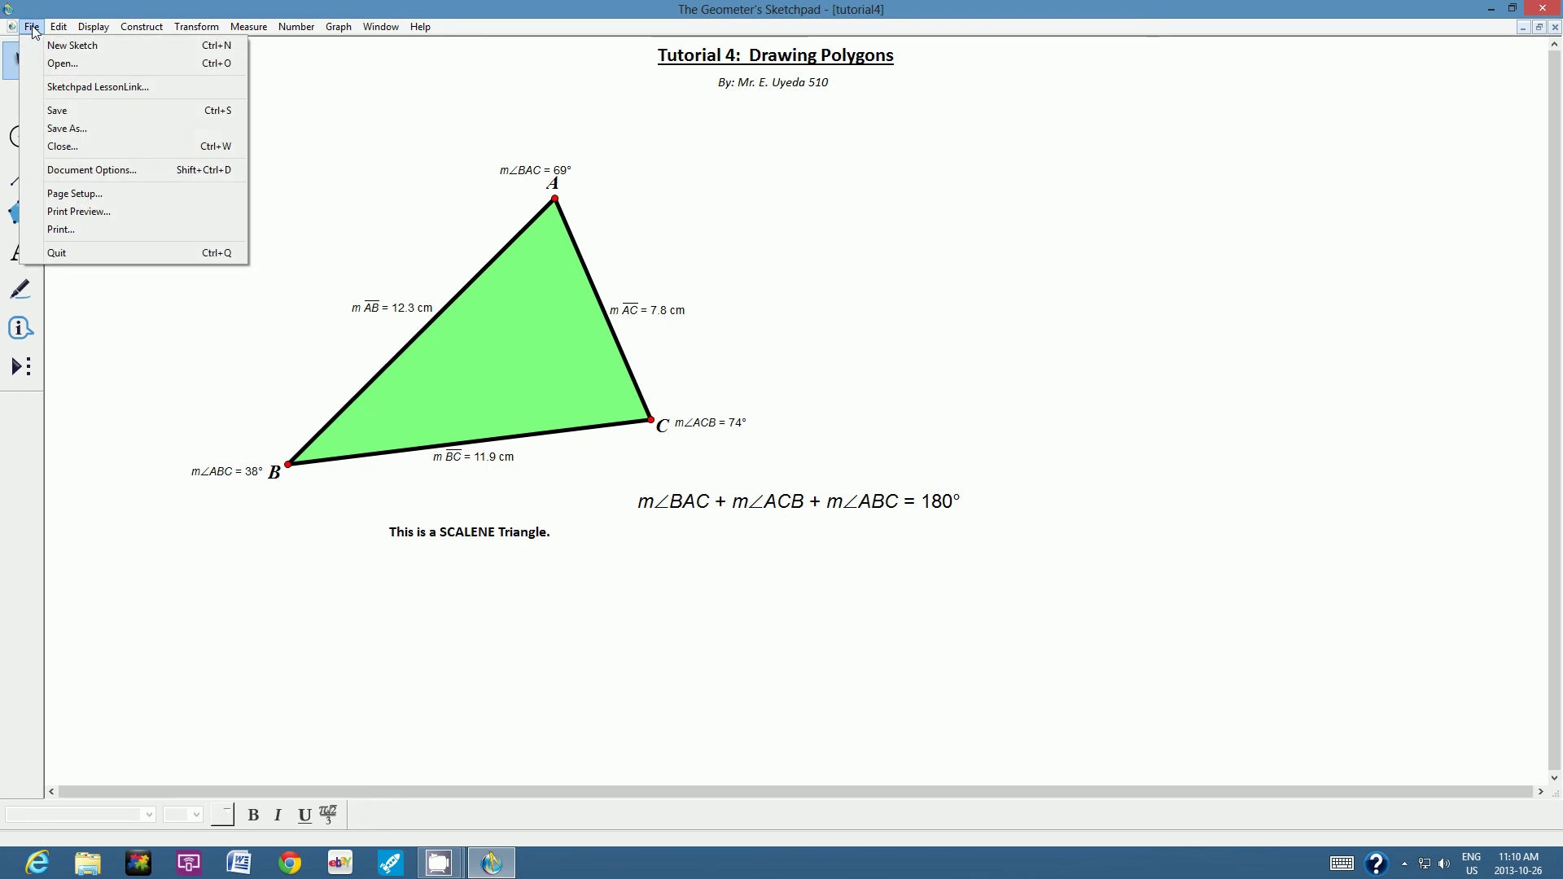
pyautogui.click(47, 117)
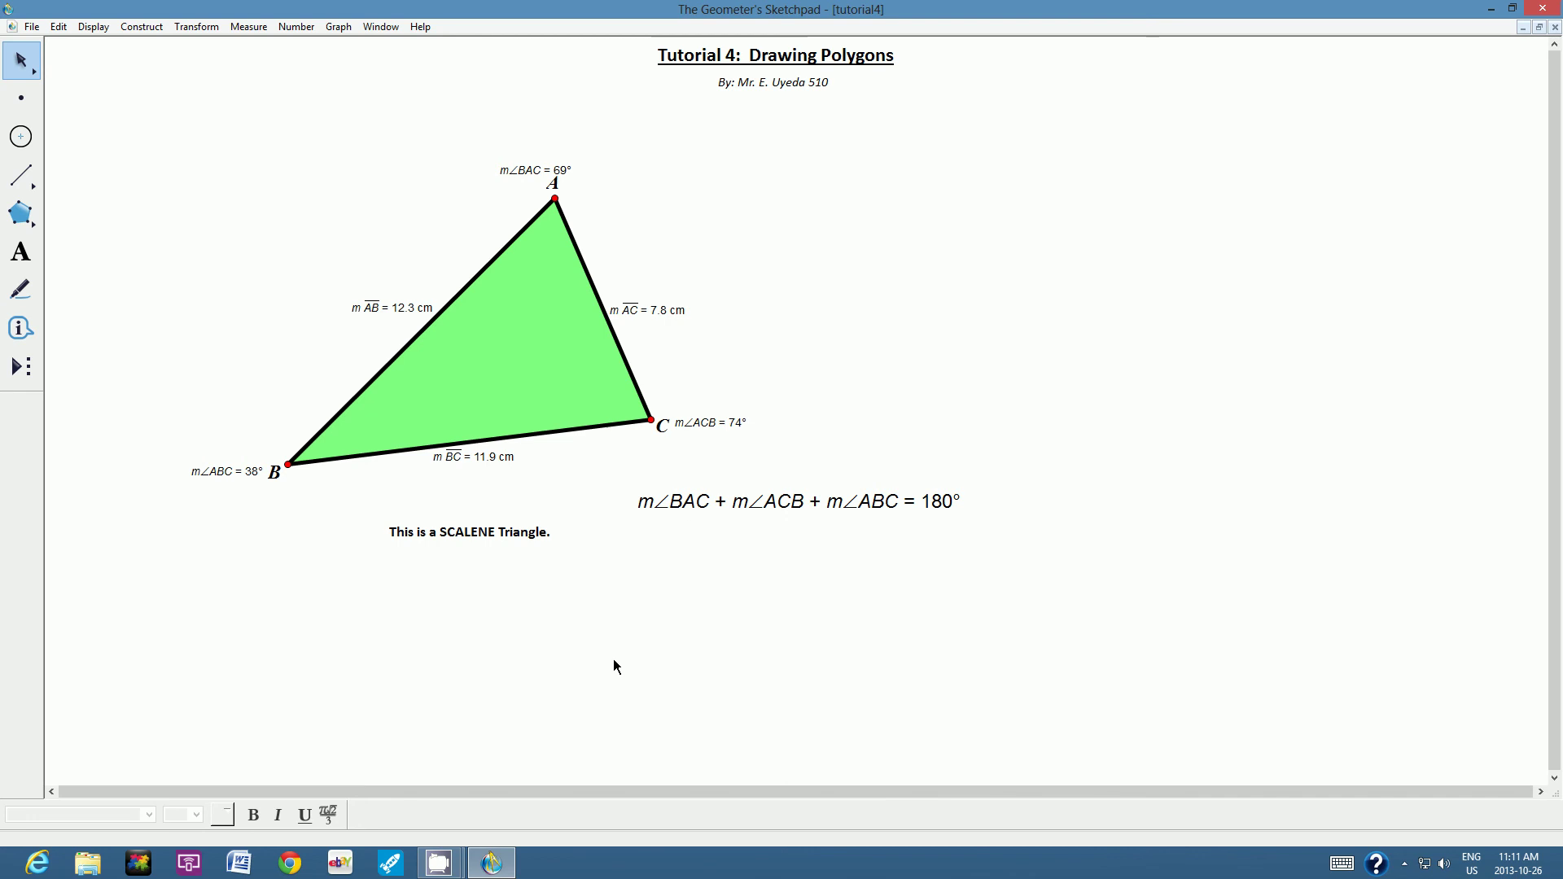
pyautogui.moveTo(444, 866)
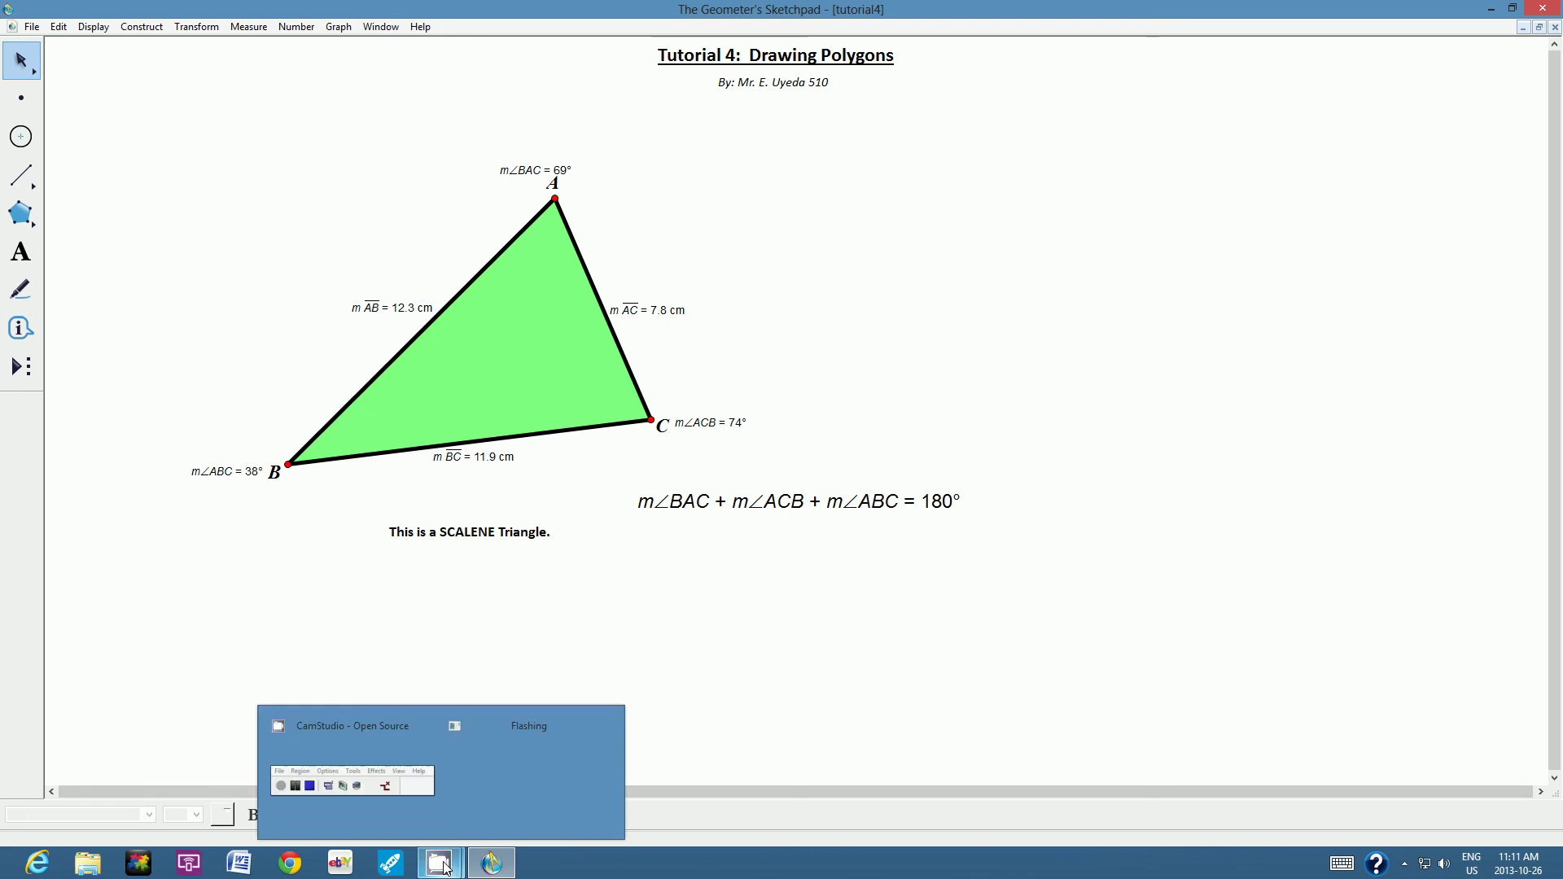